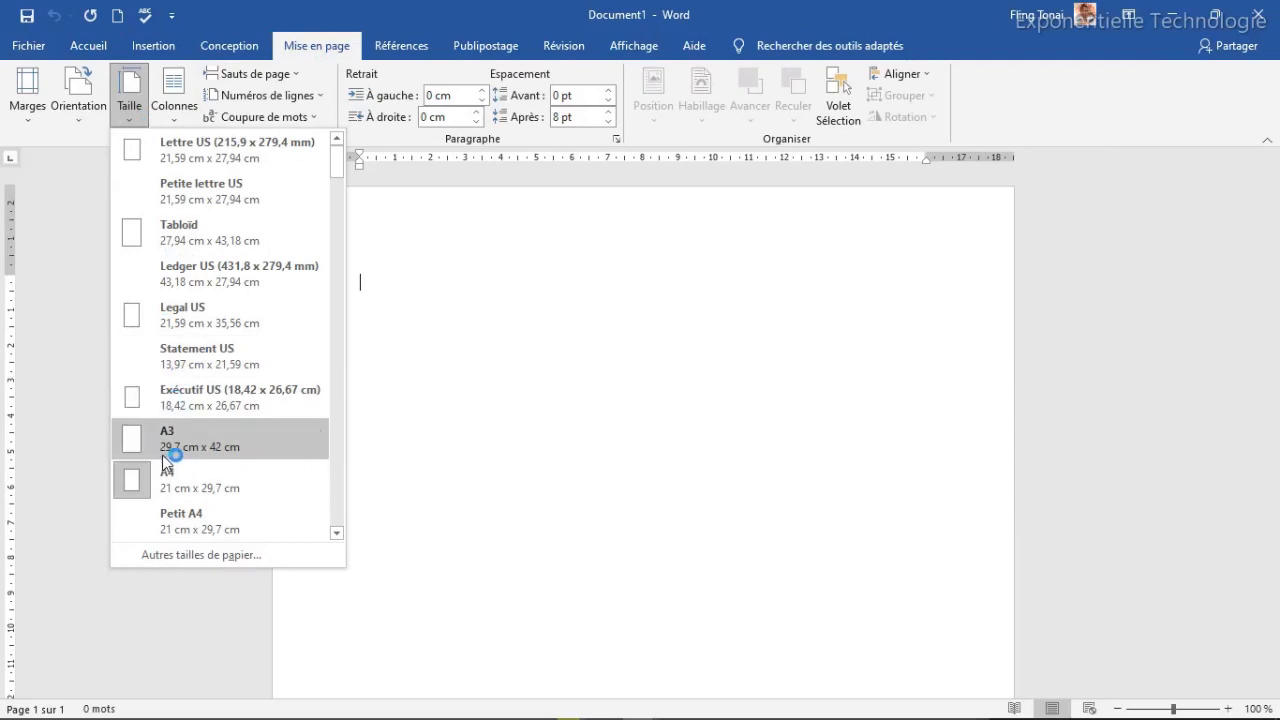
# Step: Set the page size to A4 (21 cm x 29,7 cm) and apply narrow margins to the document
pyautogui.click(160, 477)
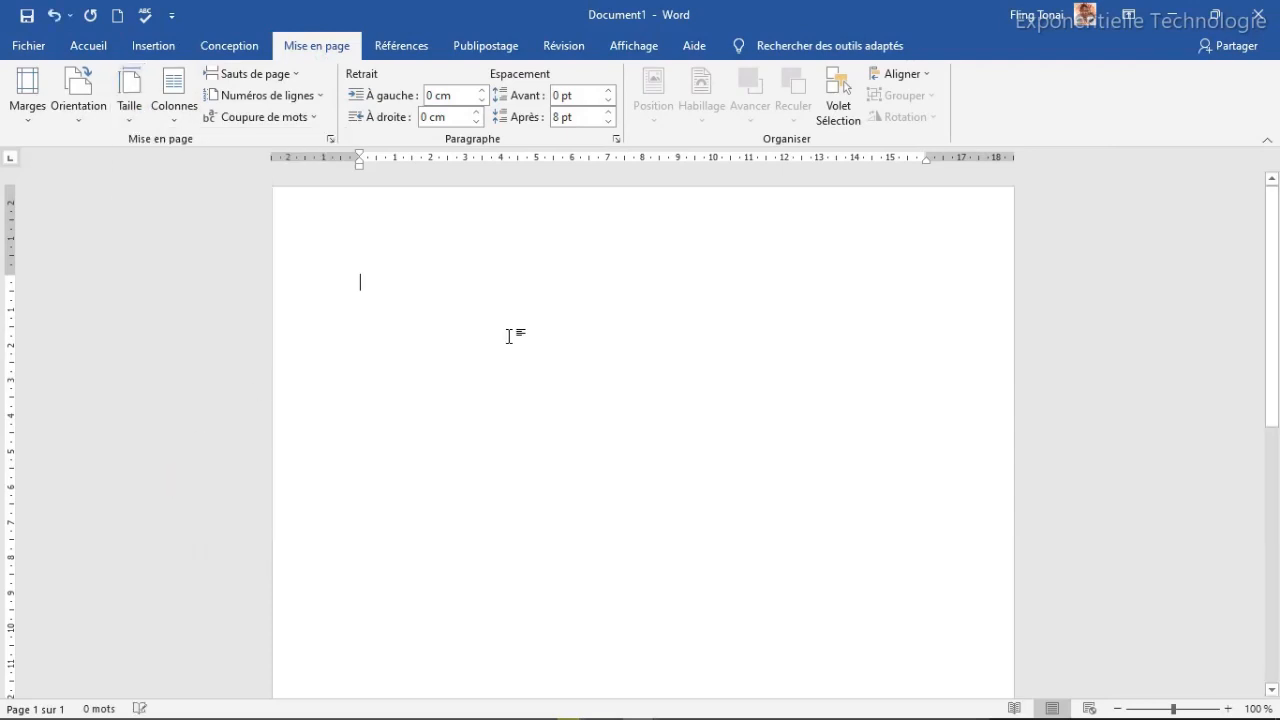
pyautogui.click(30, 118)
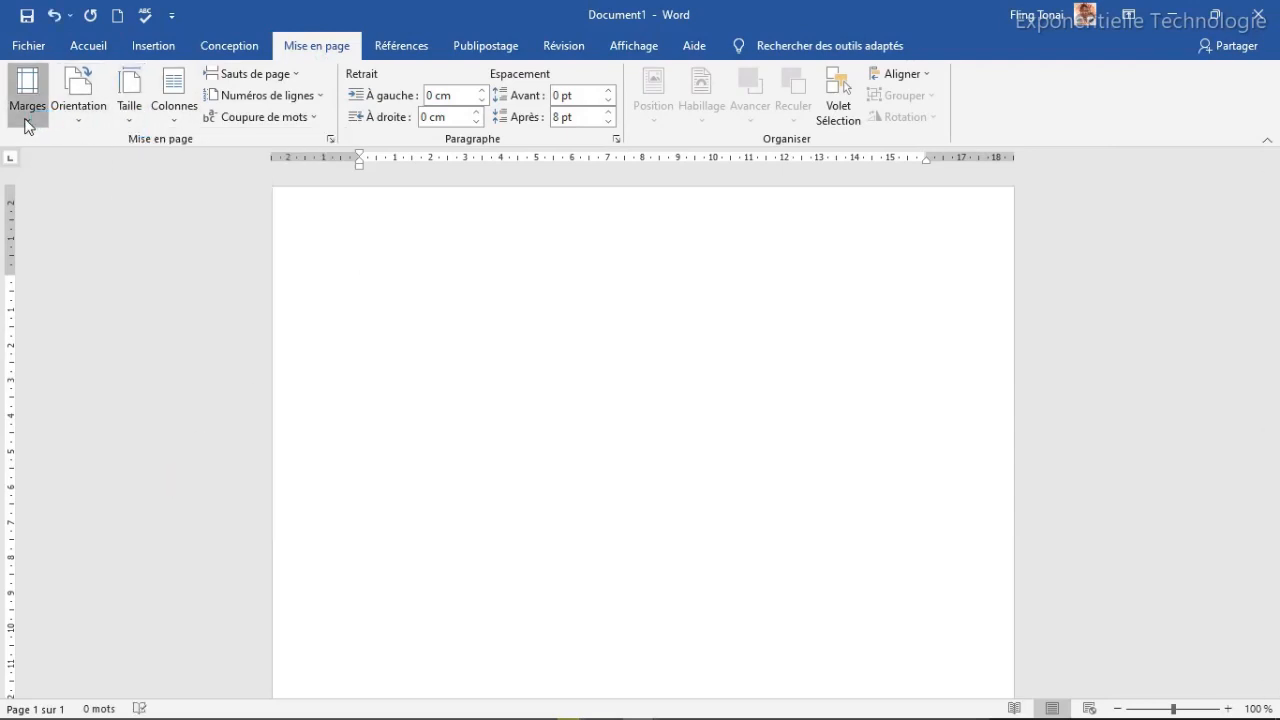
pyautogui.click(98, 278)
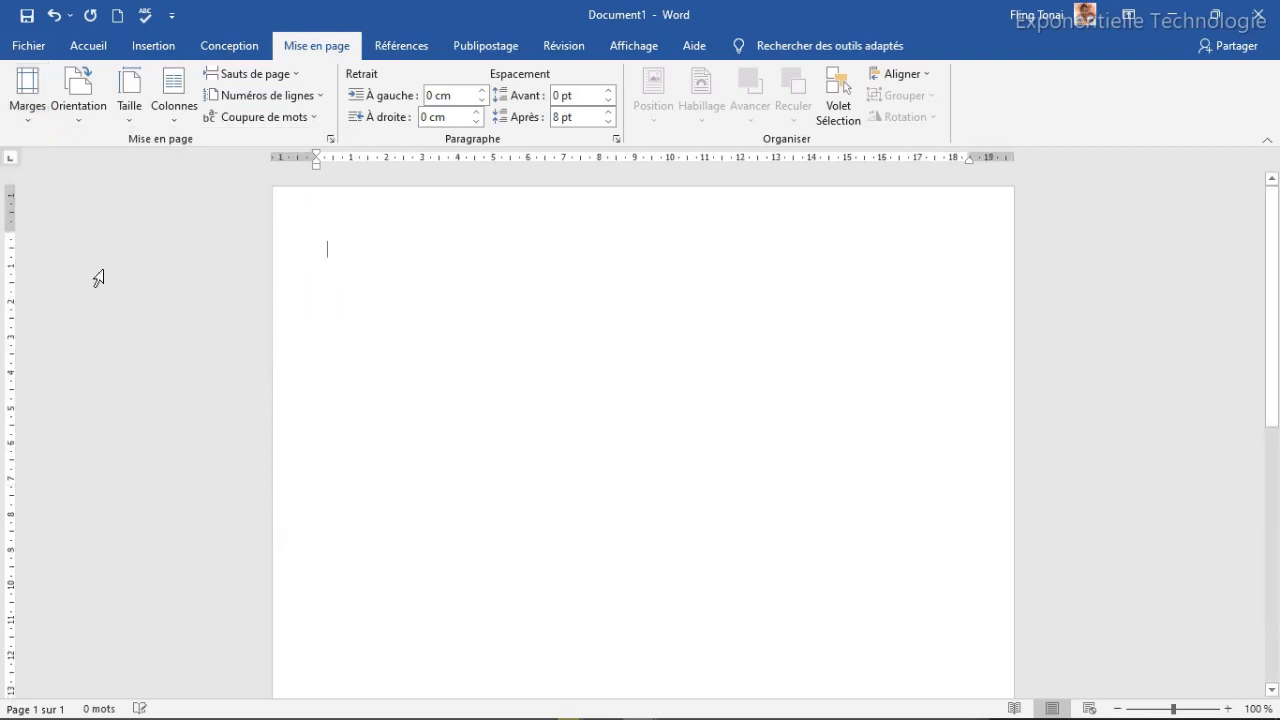
# Step: Insert a rectangle near the top of the page and set its height to 4,5 cm
pyautogui.click(89, 45)
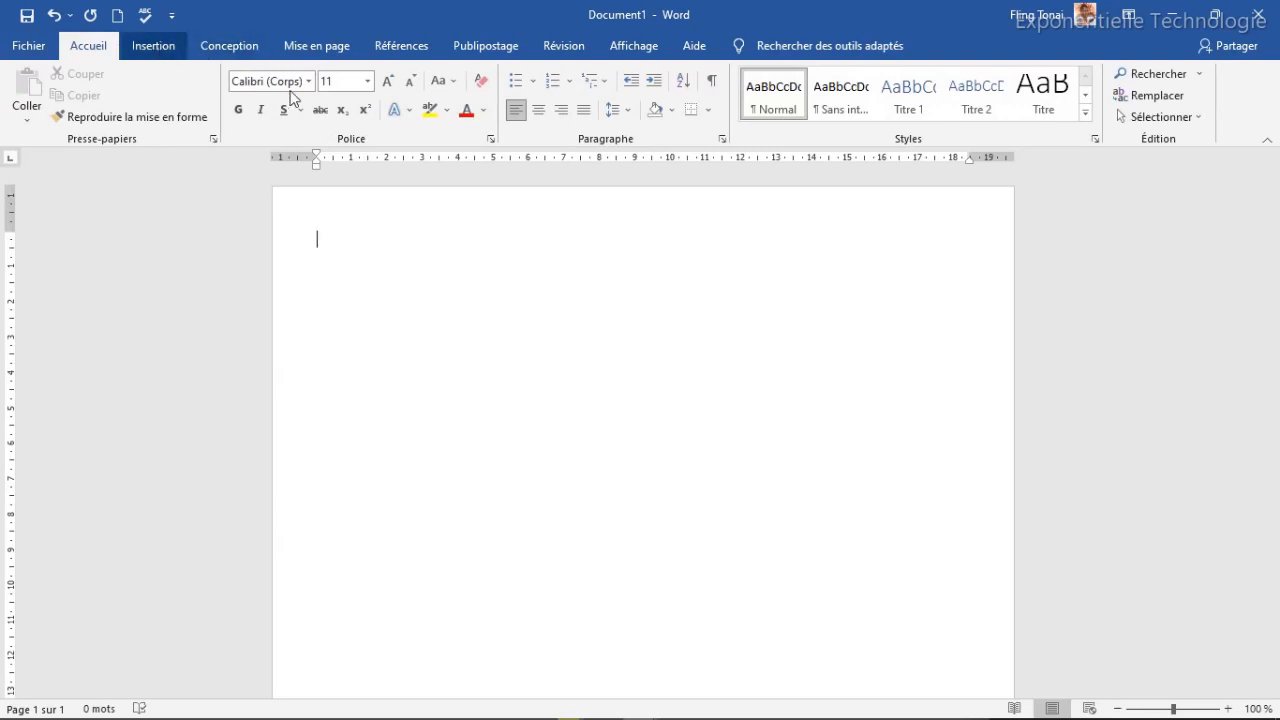
pyautogui.click(265, 73)
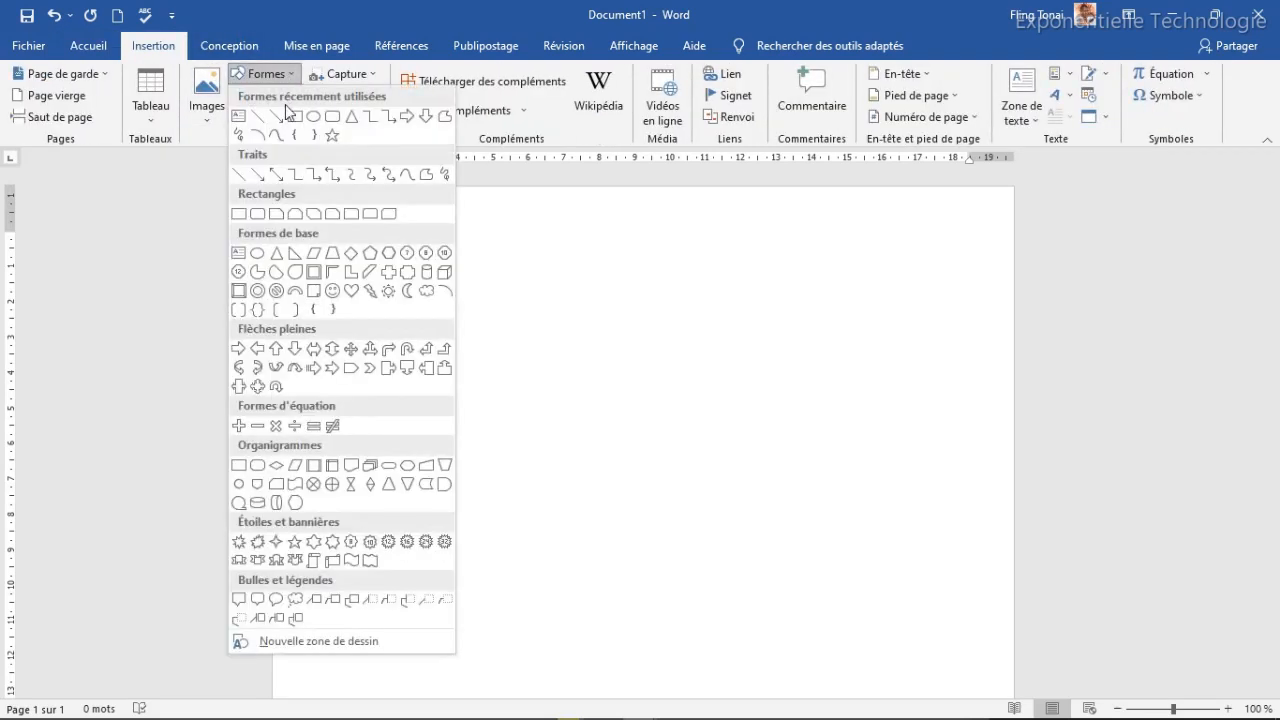
pyautogui.click(295, 117)
pyautogui.click(381, 245)
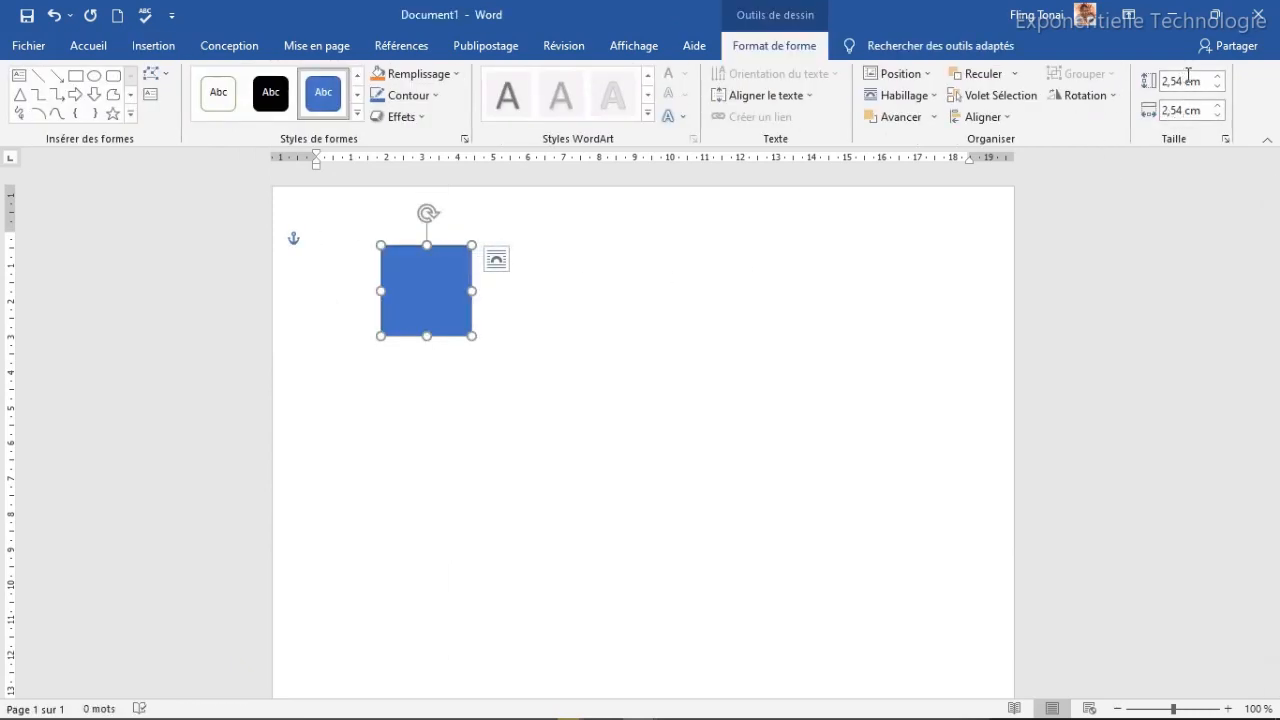
pyautogui.doubleClick(1183, 81)
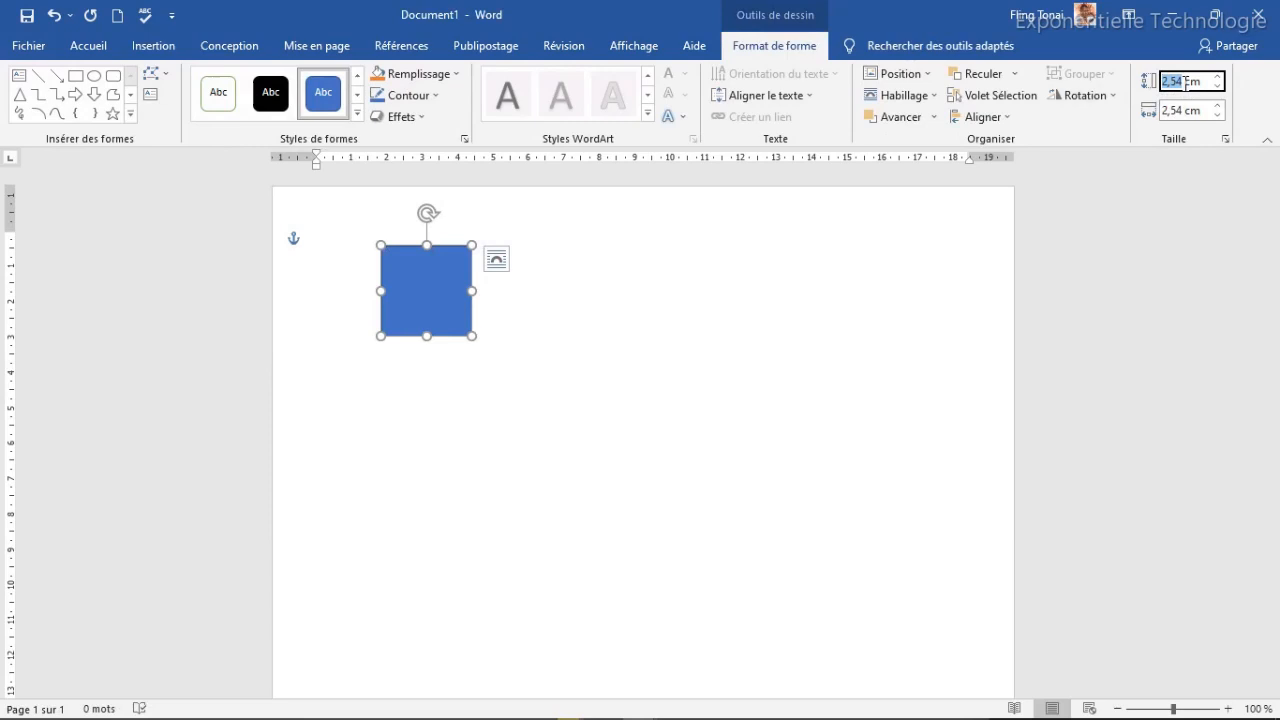
pyautogui.write('4')
pyautogui.press('Tab')
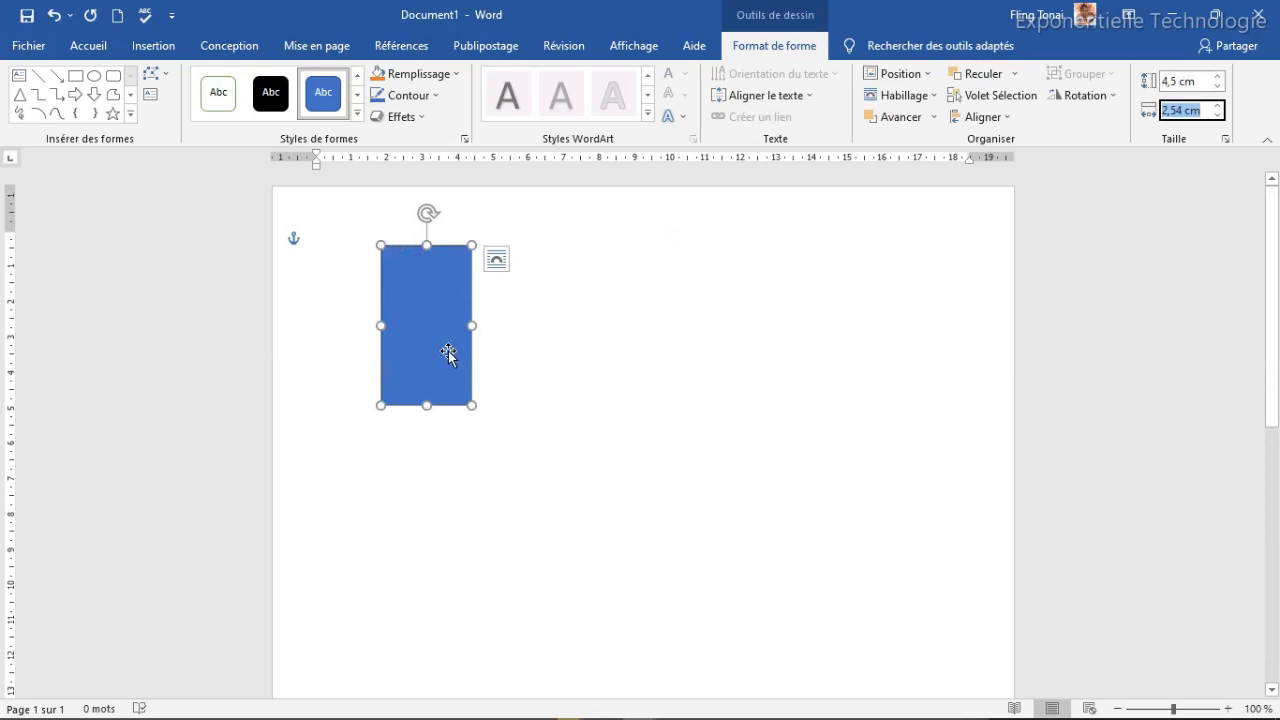
# Step: Stretch the rectangle across the full page width, to about 21,09 cm, and move it flush with the page's upper edge
pyautogui.moveTo(472, 325); pyautogui.dragTo(1018, 334)
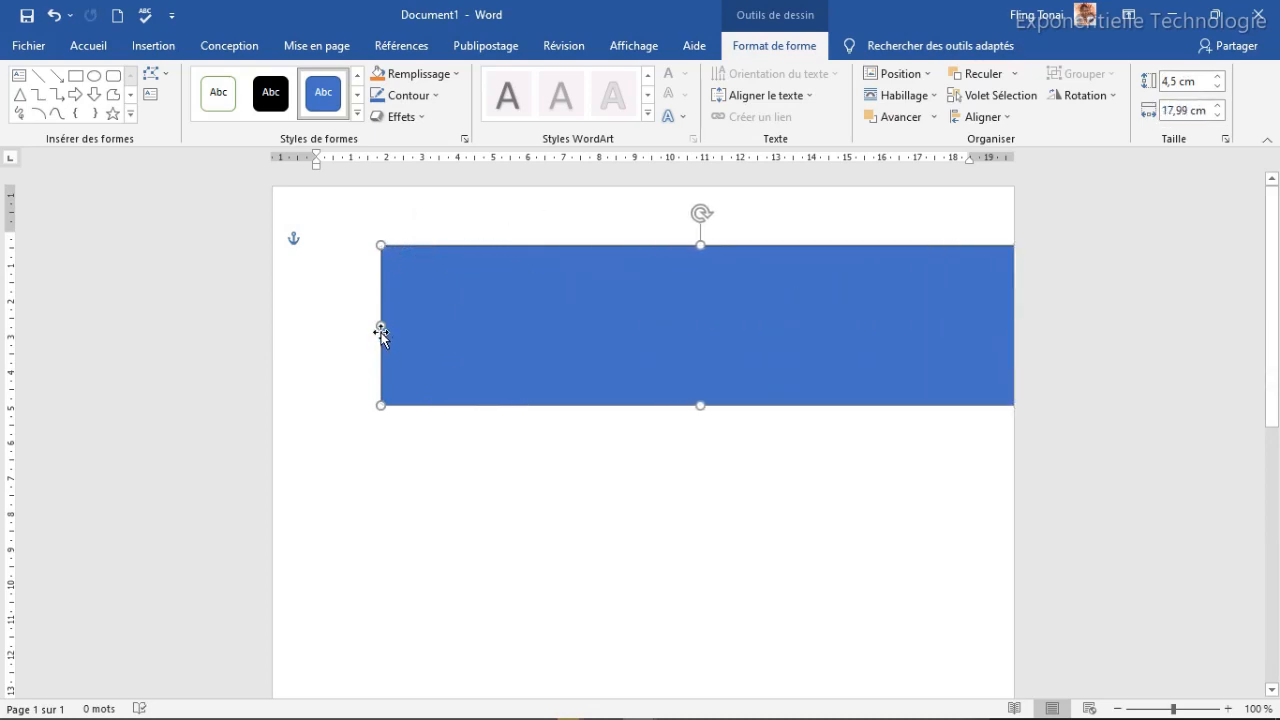
pyautogui.moveTo(378, 329); pyautogui.dragTo(272, 334)
pyautogui.moveTo(666, 309); pyautogui.dragTo(662, 248)
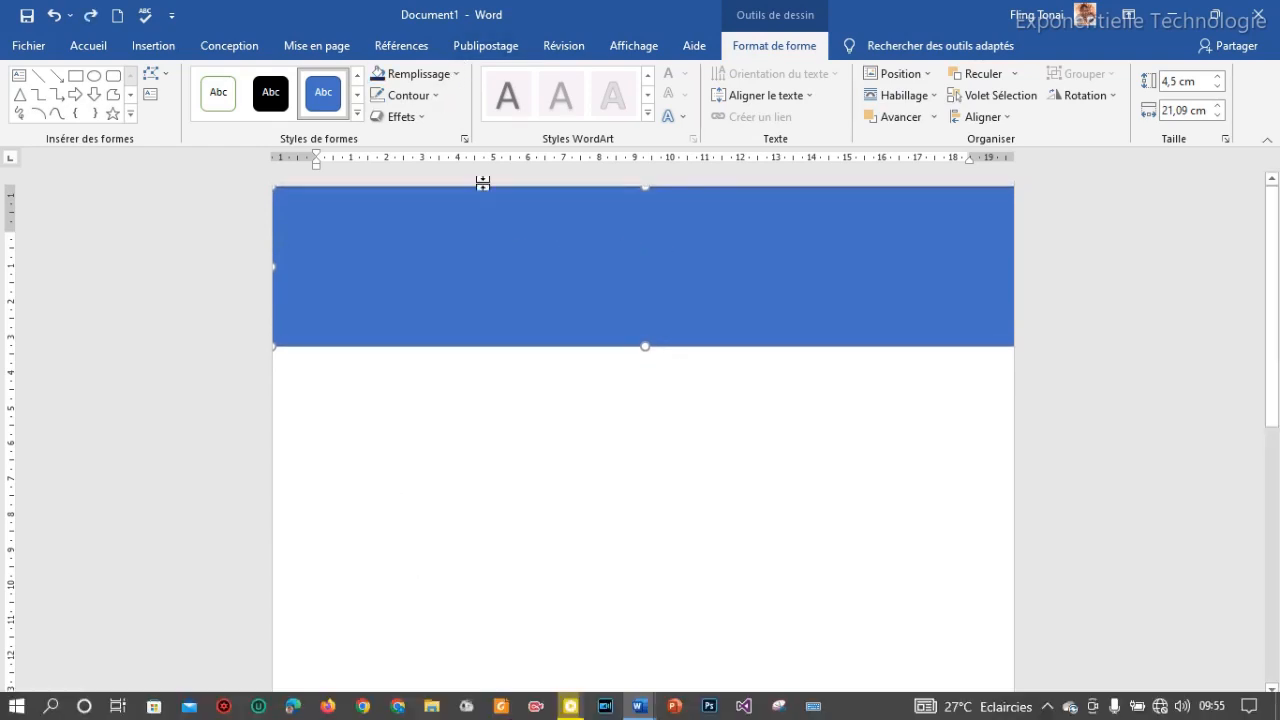
# Step: Remove the banner rectangle's outline and fill it with the standard dark blue colour
pyautogui.click(433, 96)
pyautogui.click(415, 298)
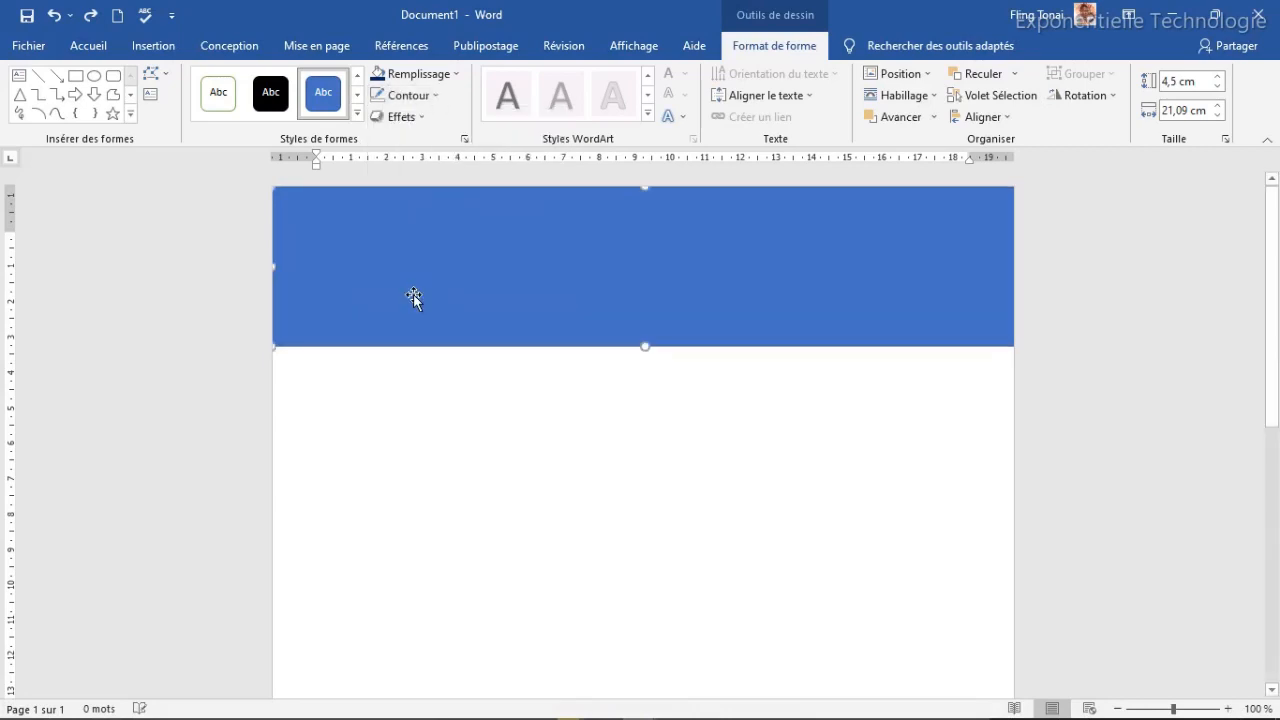
pyautogui.click(441, 76)
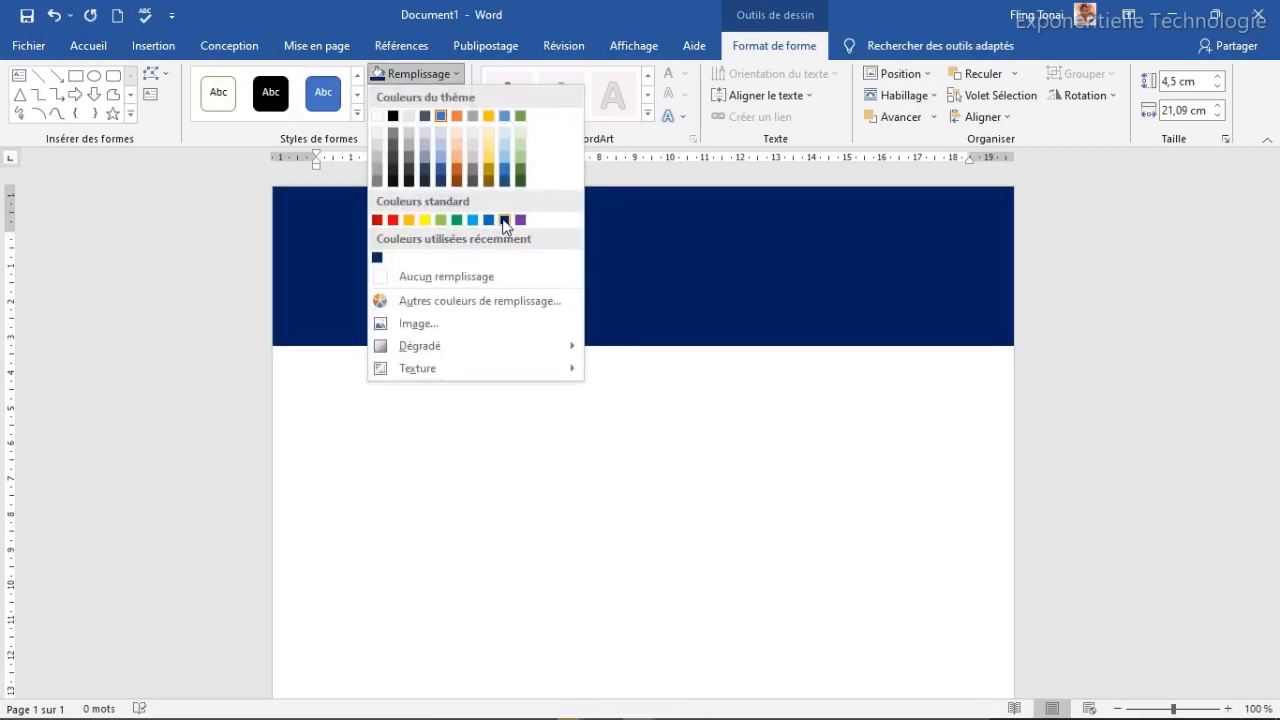
pyautogui.click(504, 220)
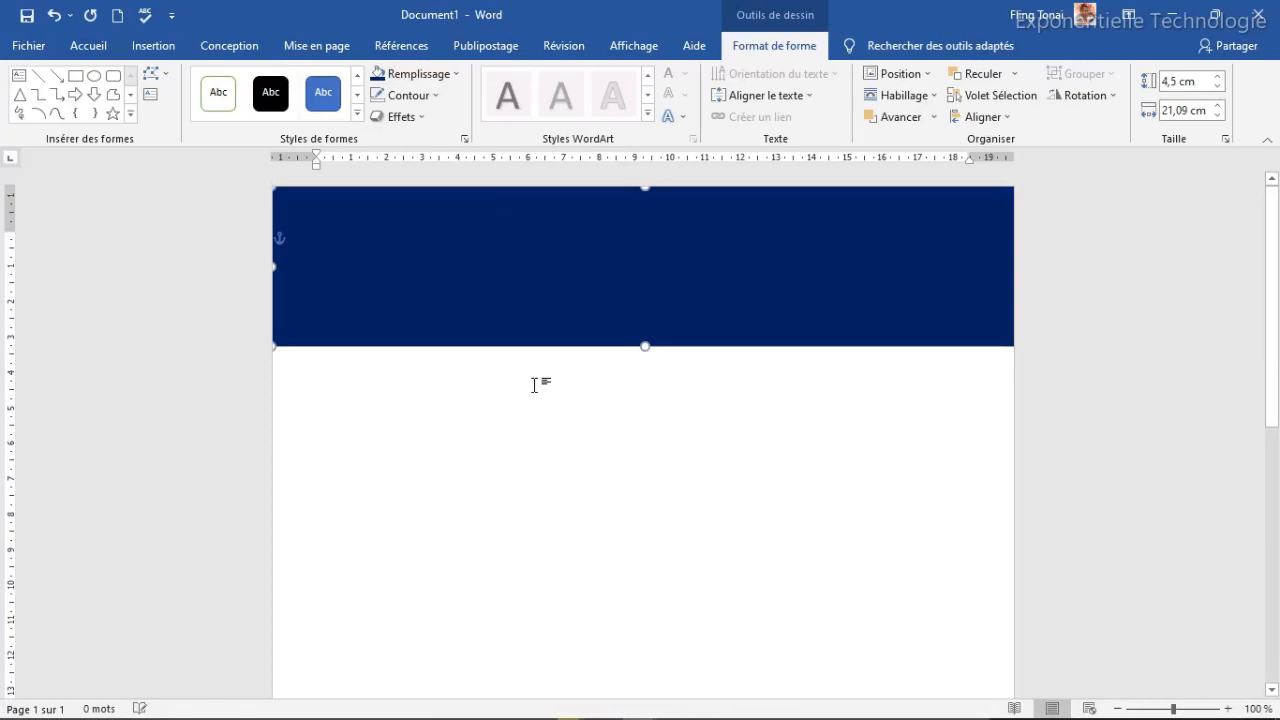
# Step: Draw a circle about 3,63 cm high and 3,55 cm wide near the banner's left end and set its outline thickness to 3 pt
pyautogui.click(397, 254)
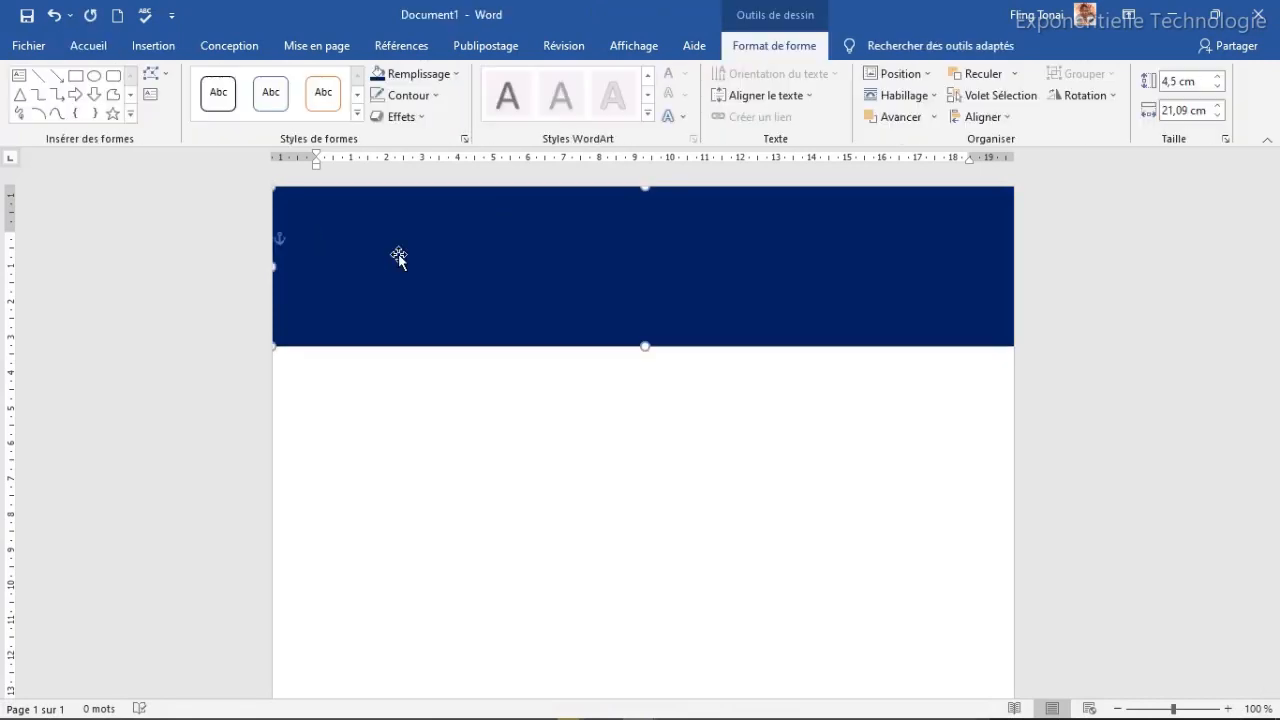
pyautogui.click(94, 77)
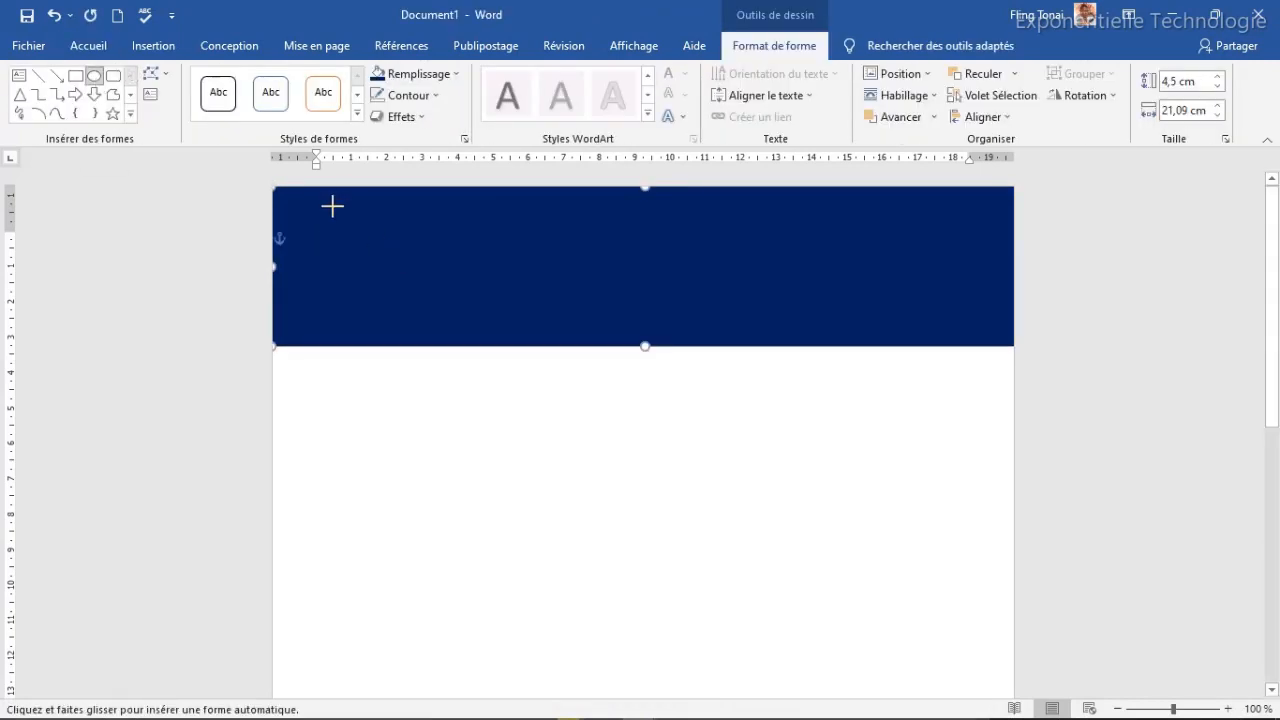
pyautogui.moveTo(331, 203); pyautogui.dragTo(457, 331)
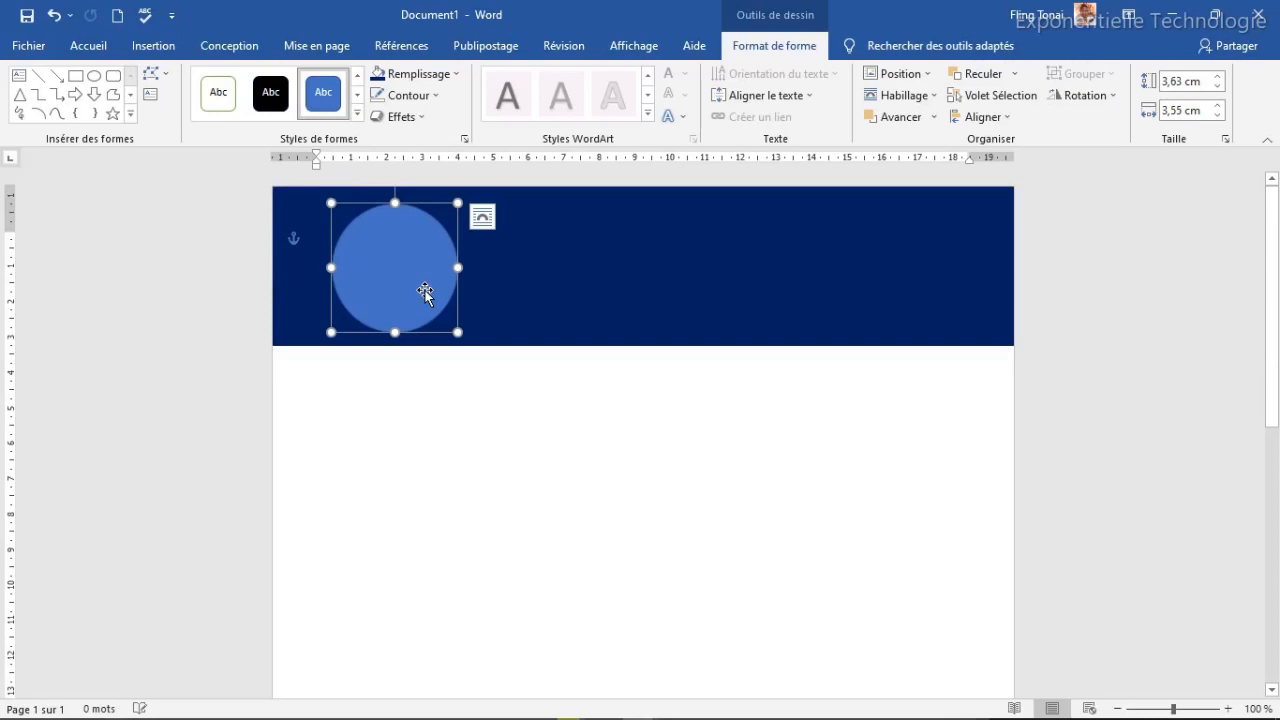
pyautogui.click(435, 97)
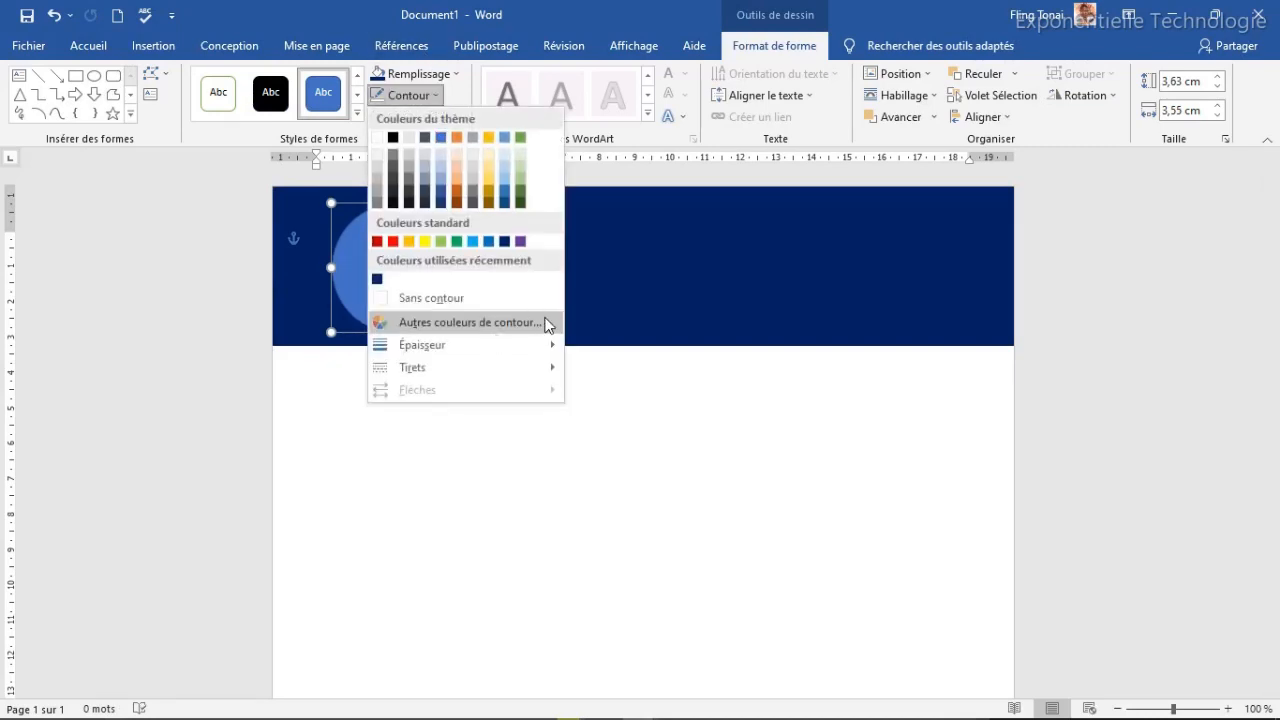
pyautogui.moveTo(537, 344)
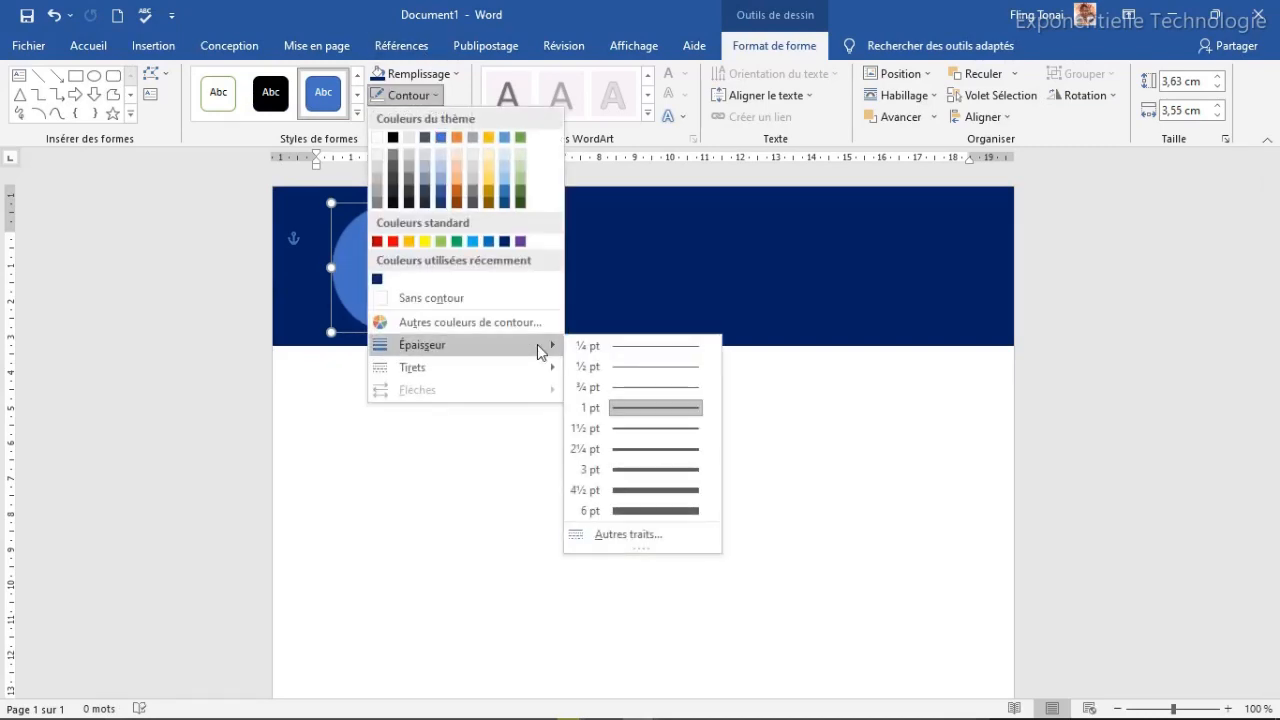
pyautogui.click(644, 468)
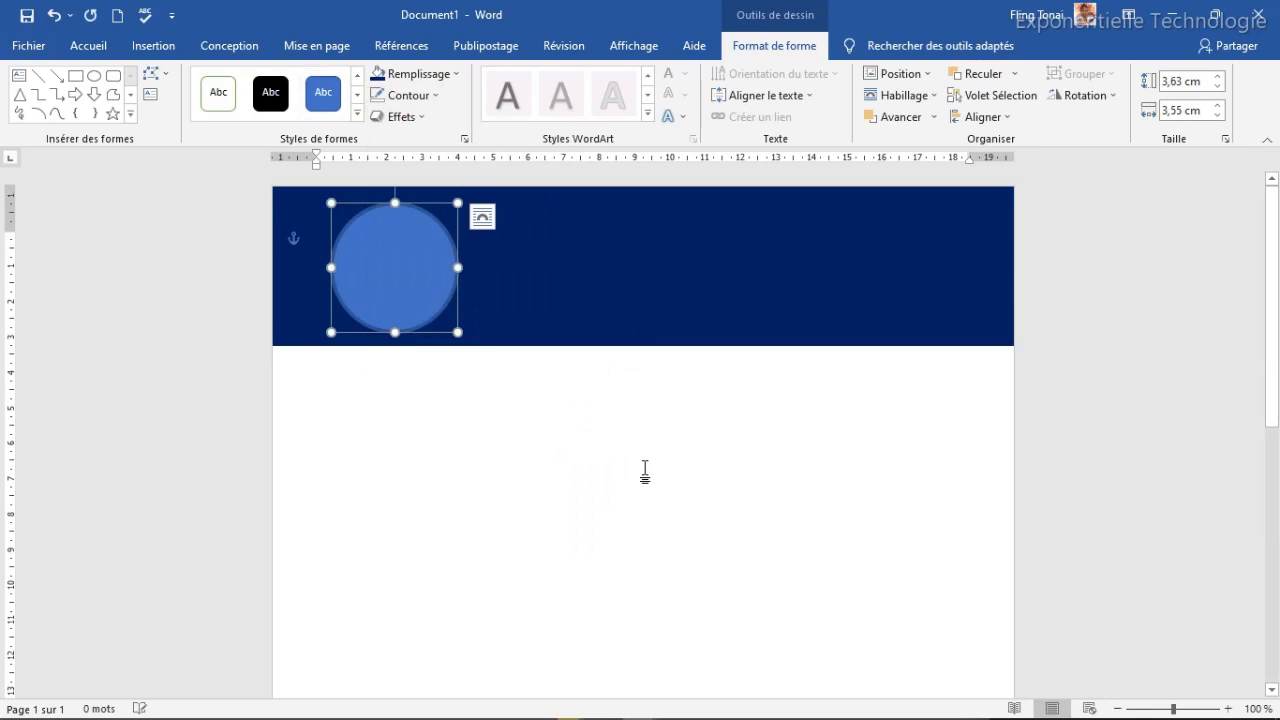
# Step: Fill the circle with the portrait picture whose file name ends in "_finale", stored on local disk E:, working offline
pyautogui.click(453, 76)
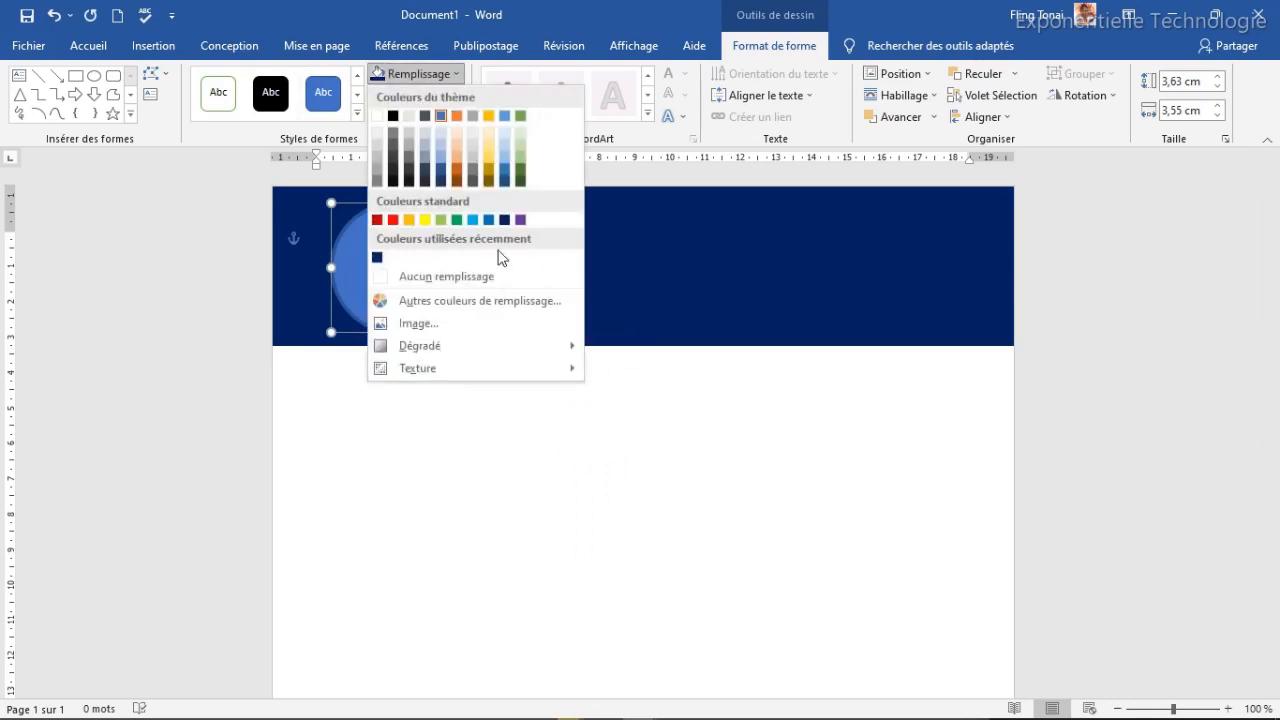
pyautogui.click(467, 334)
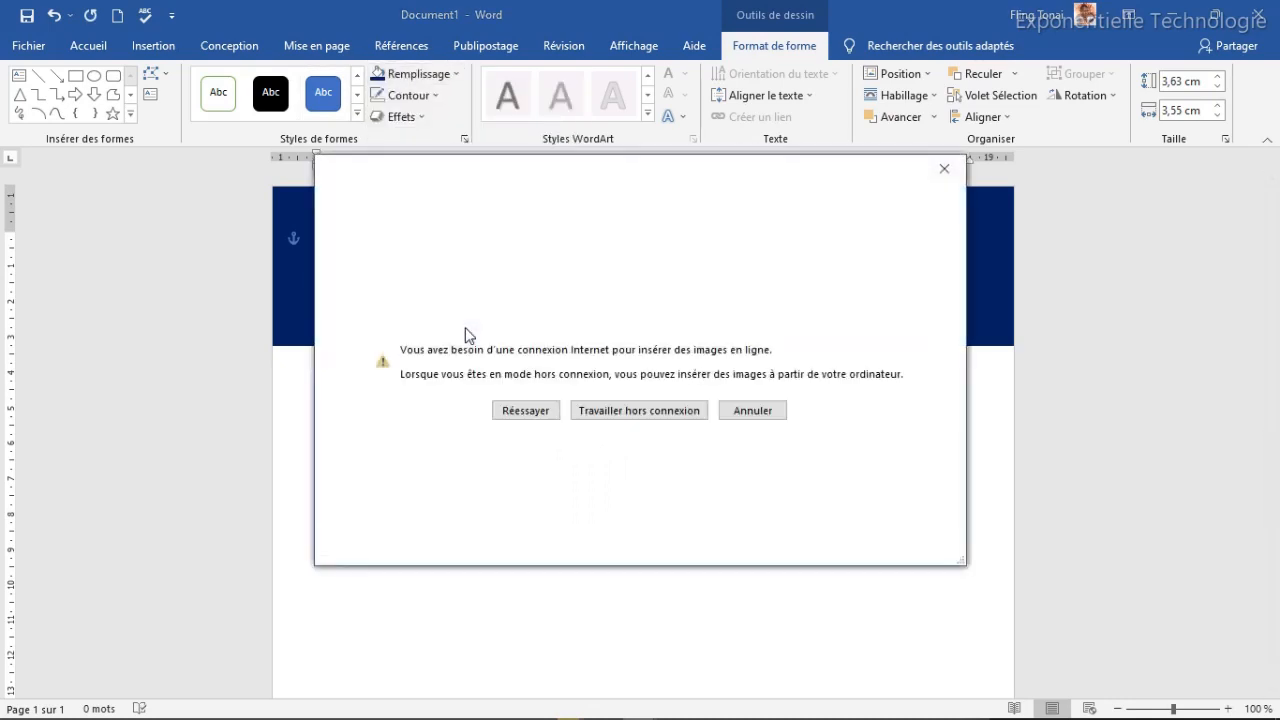
pyautogui.click(622, 412)
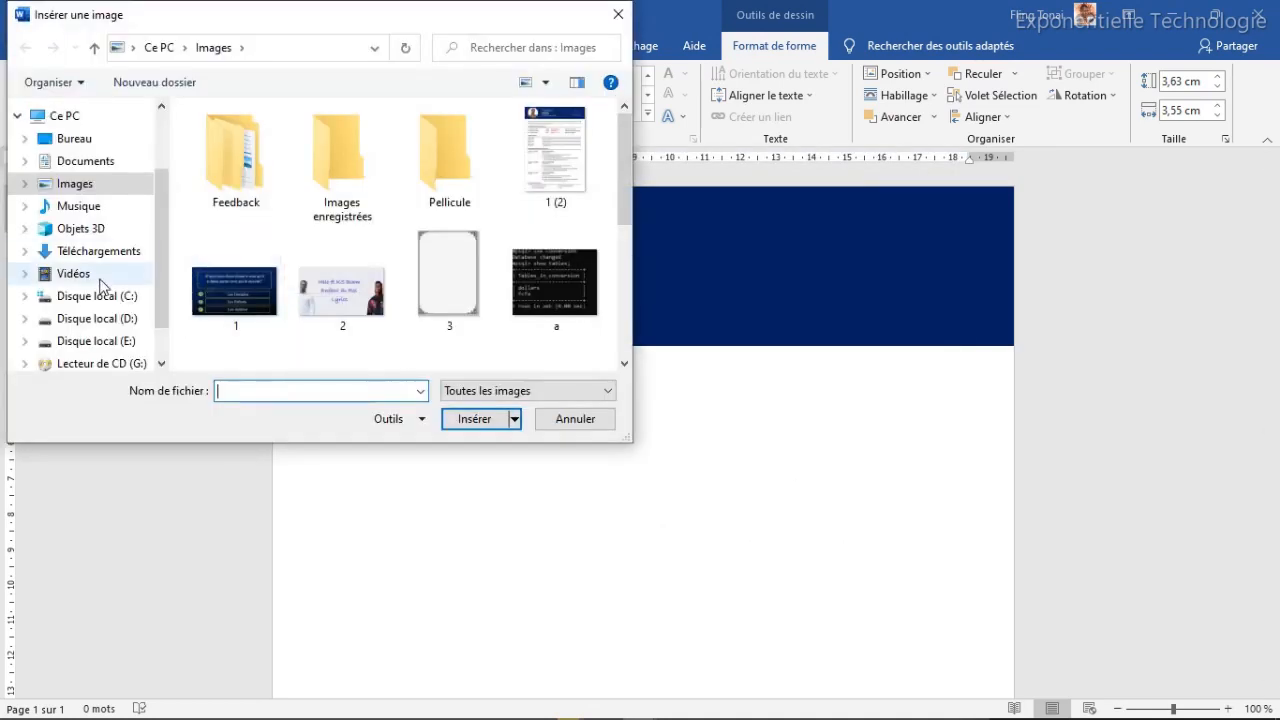
pyautogui.click(124, 343)
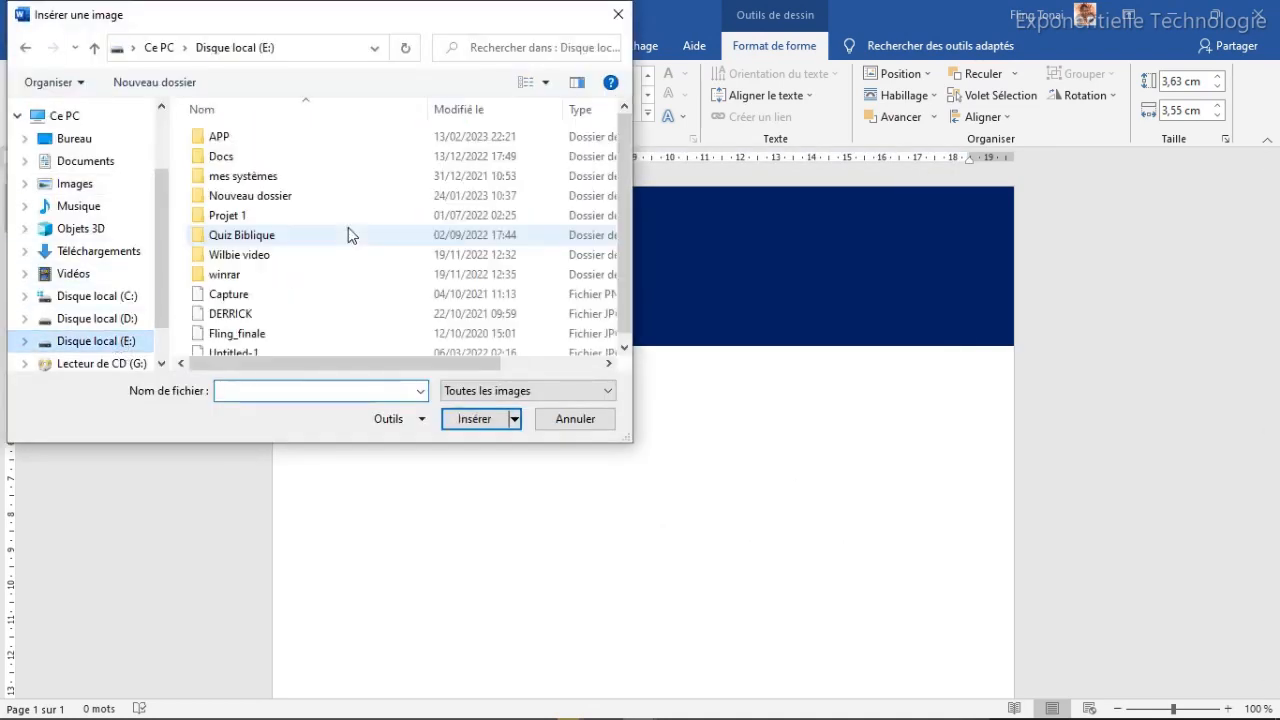
pyautogui.doubleClick(247, 331)
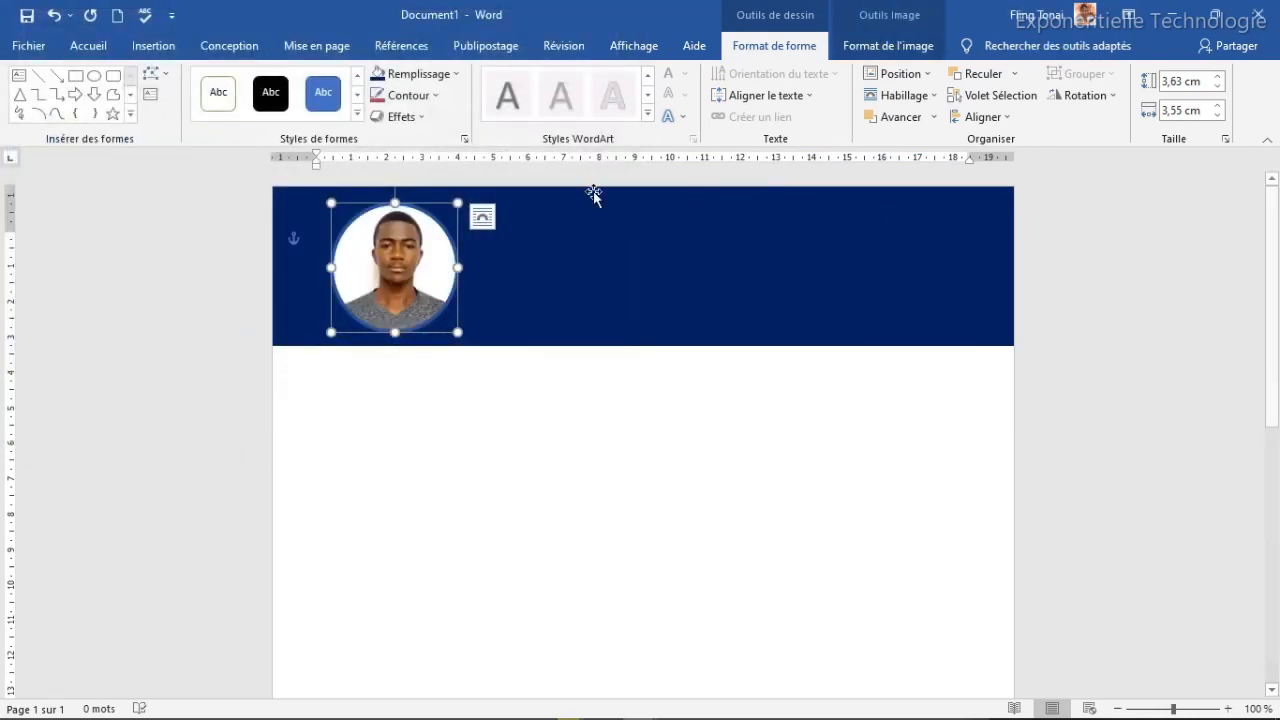
# Step: Set the portrait circle's outline to the pinkish-red custom colour #B14164
pyautogui.click(433, 93)
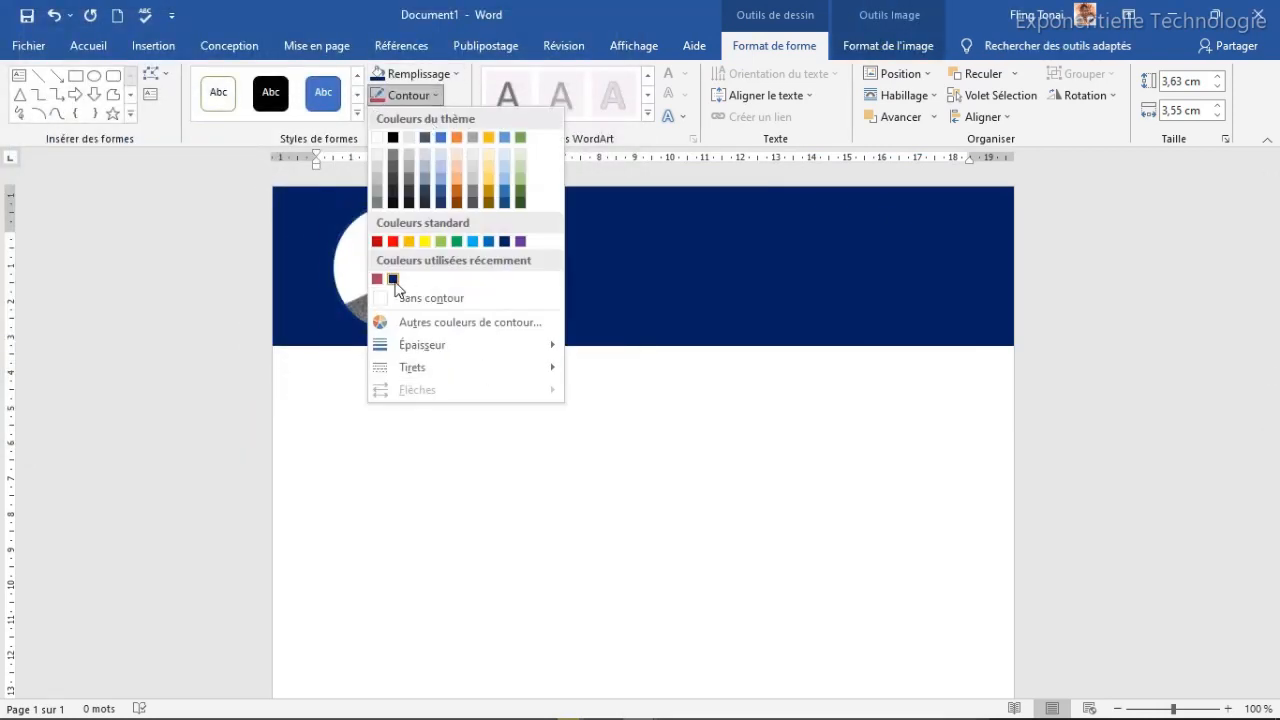
pyautogui.click(378, 279)
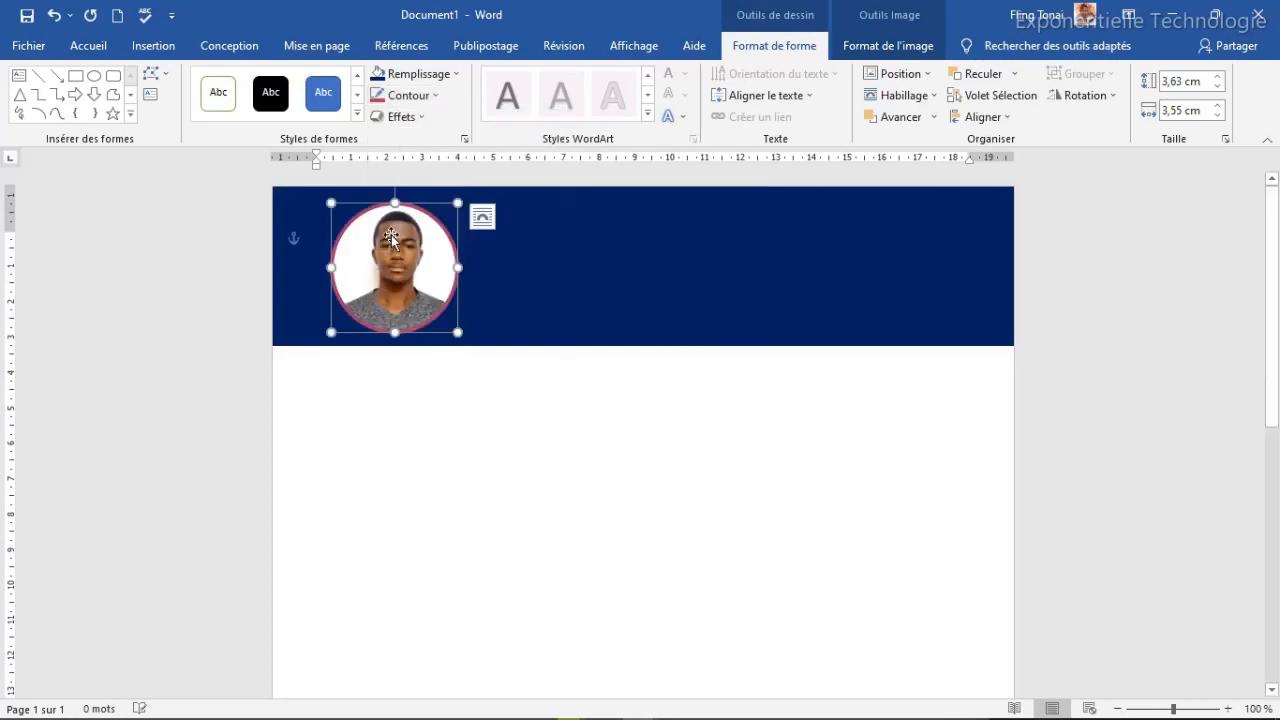
pyautogui.click(410, 95)
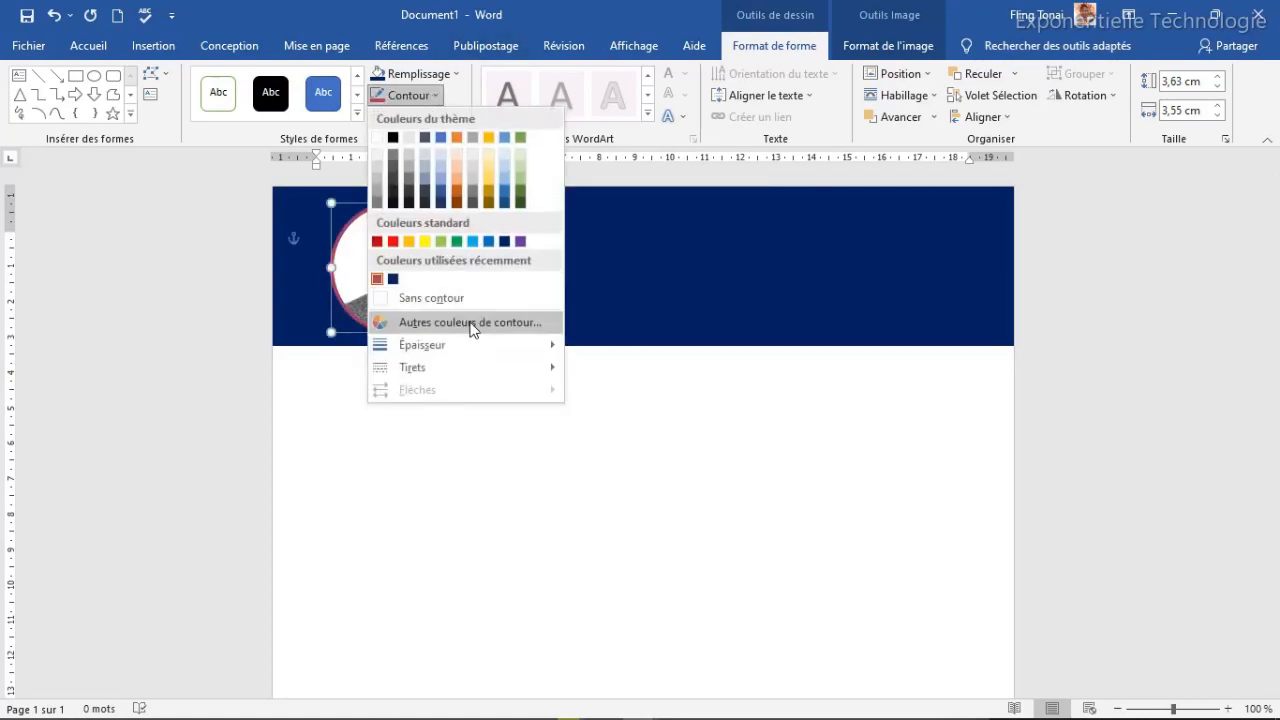
pyautogui.click(468, 323)
pyautogui.moveTo(691, 529); pyautogui.dragTo(646, 531)
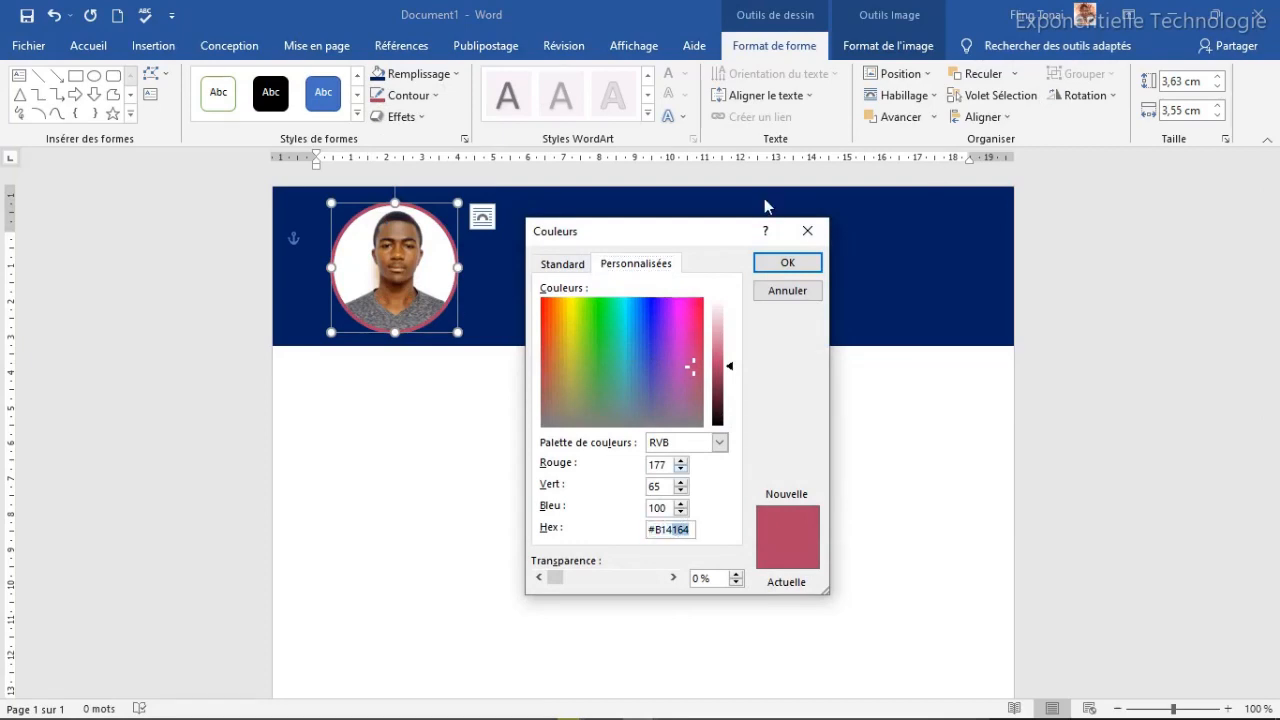
pyautogui.click(787, 262)
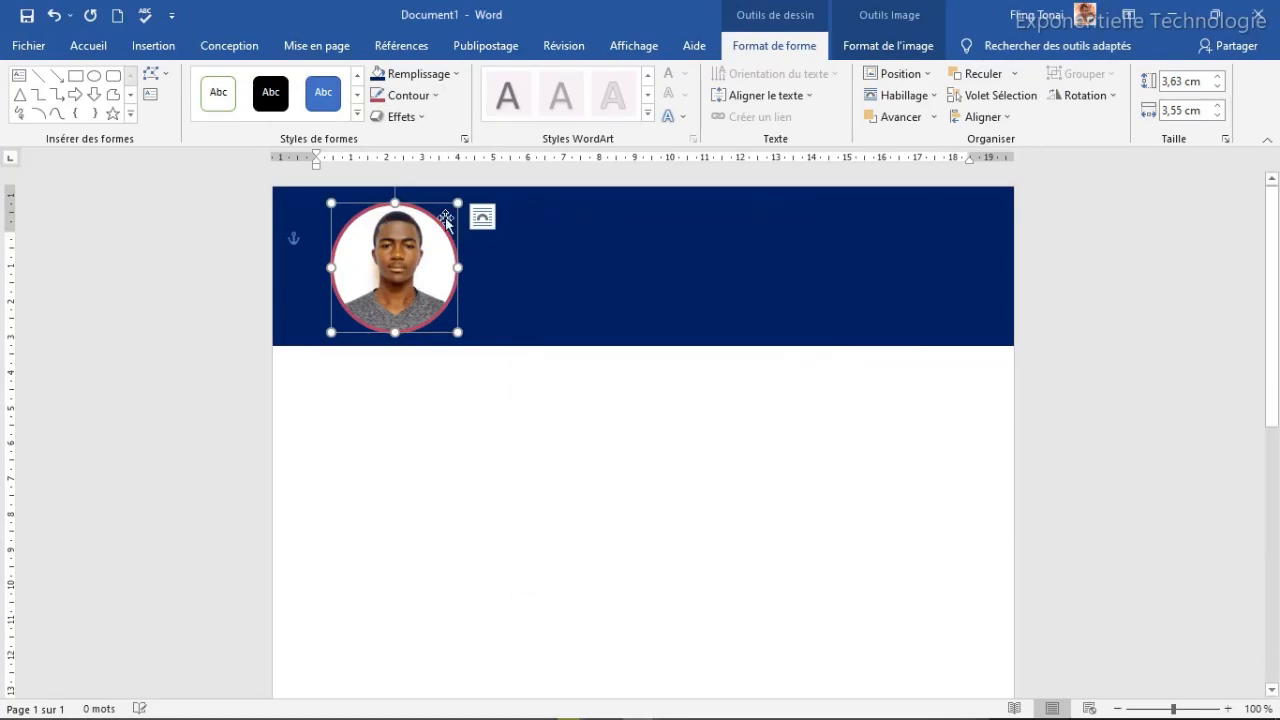
# Step: Add a text box about 1,54 cm high and 5 cm wide beside the portrait in the banner, containing "Prénom"
pyautogui.click(523, 284)
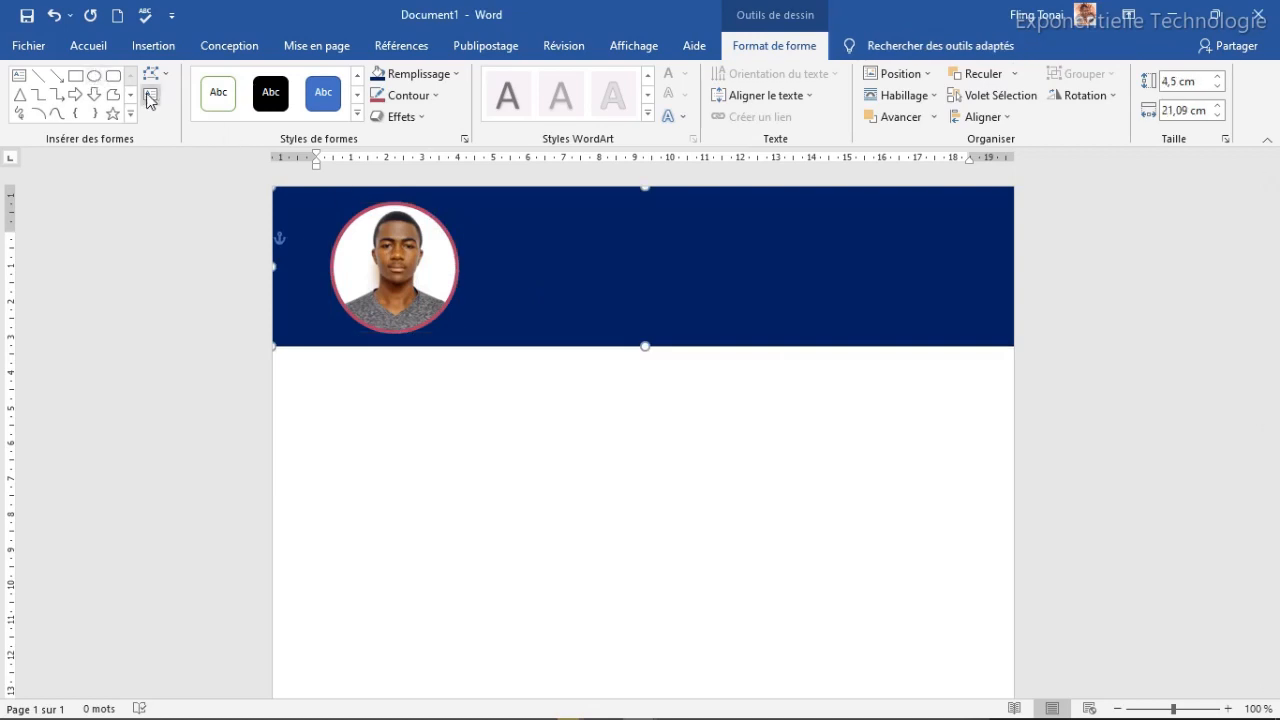
pyautogui.click(17, 78)
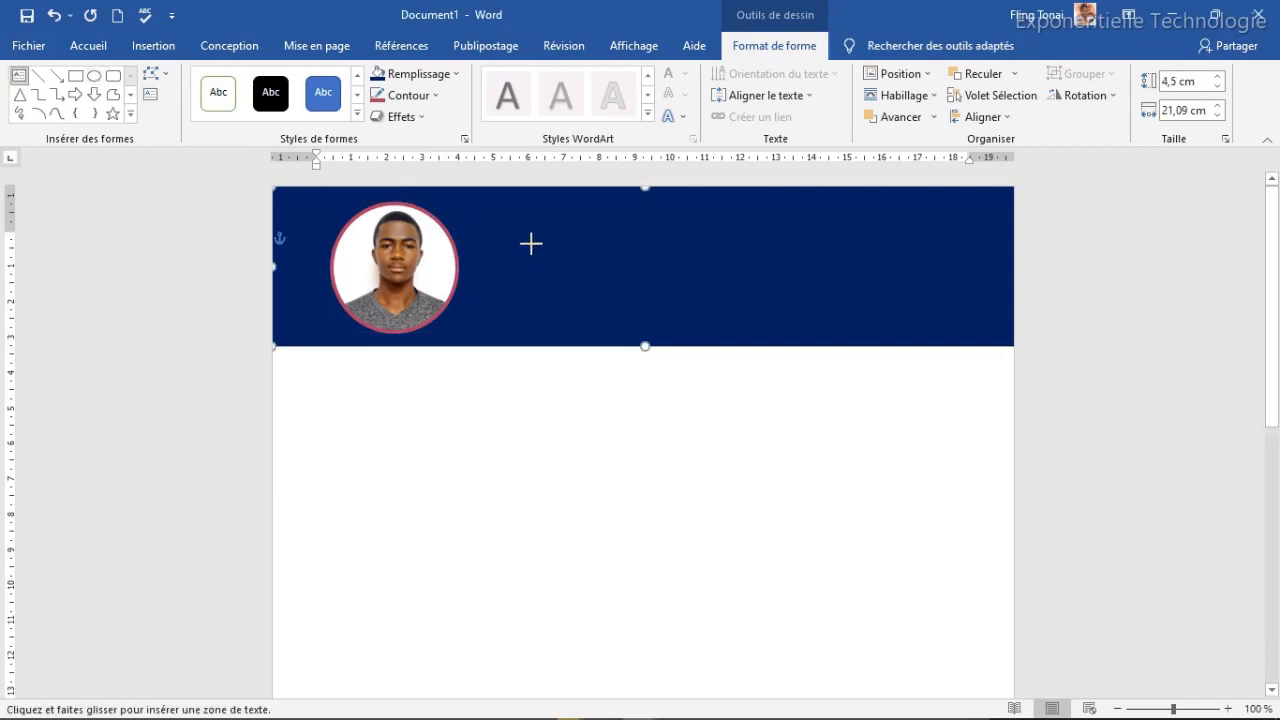
pyautogui.moveTo(490, 210); pyautogui.dragTo(664, 265)
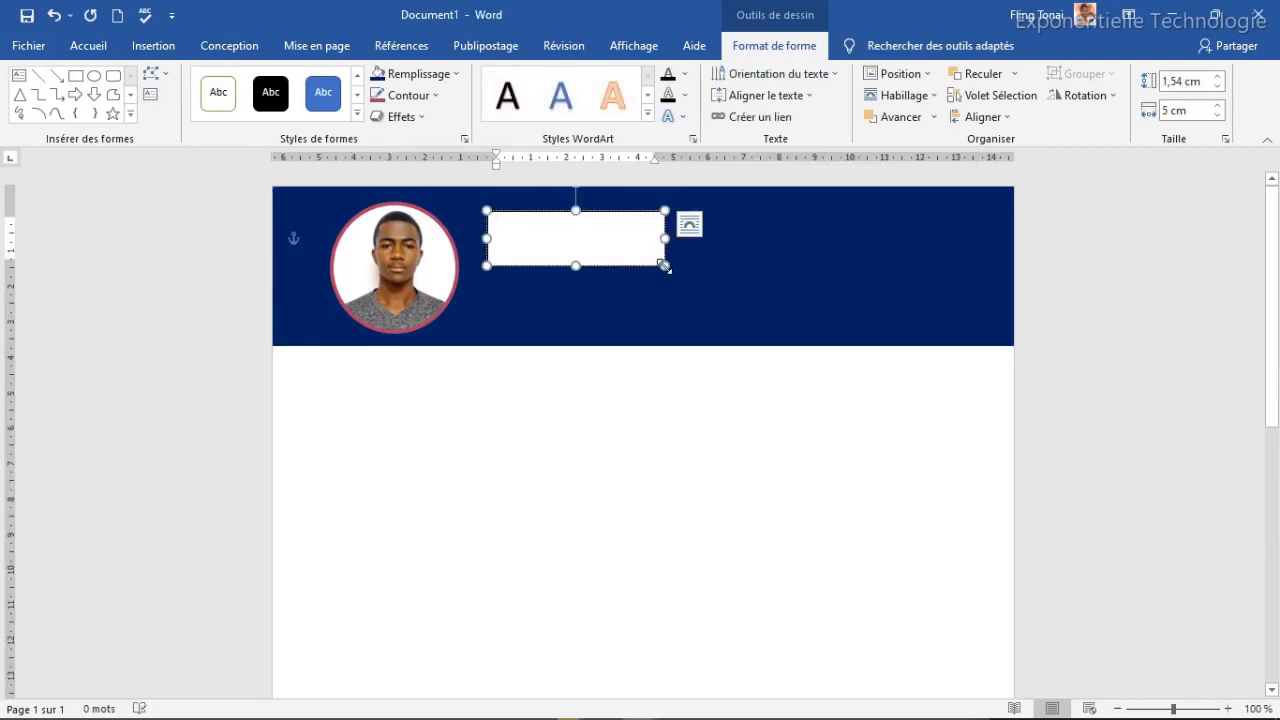
pyautogui.write('Prénom')
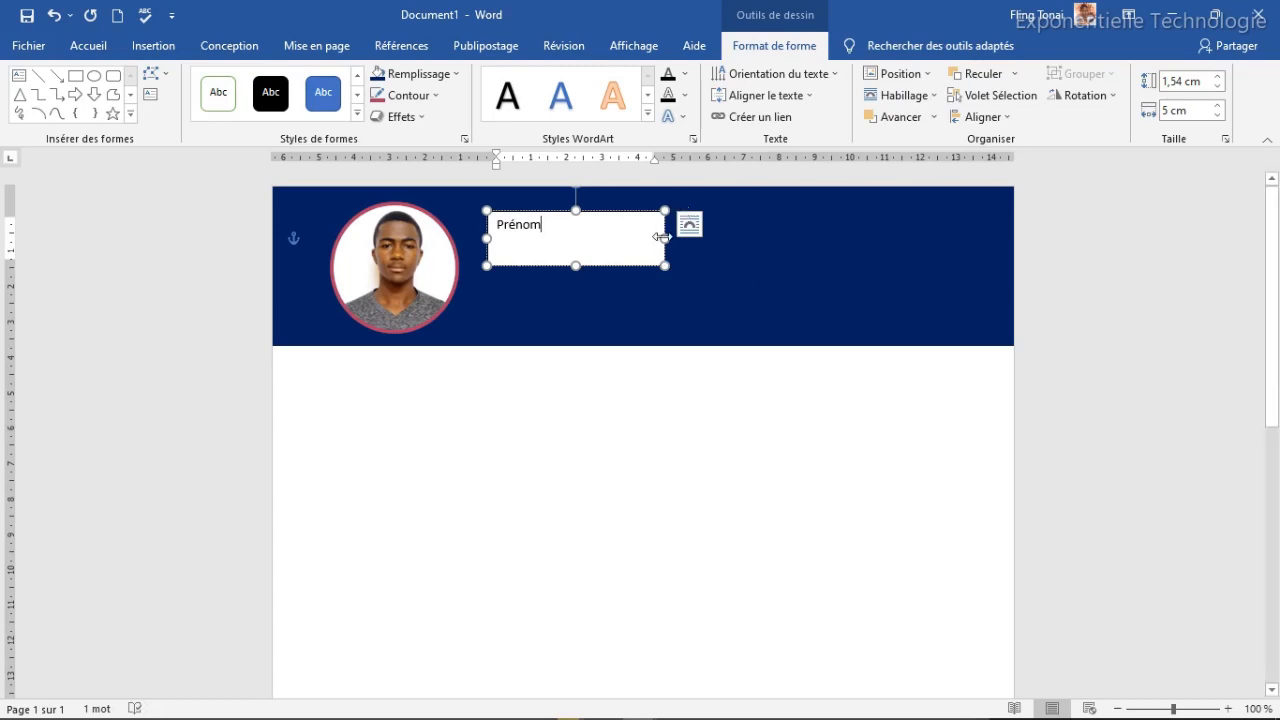
# Step: Remove both the fill and the outline from the "Prénom" text box in the banner
pyautogui.click(449, 73)
pyautogui.click(446, 275)
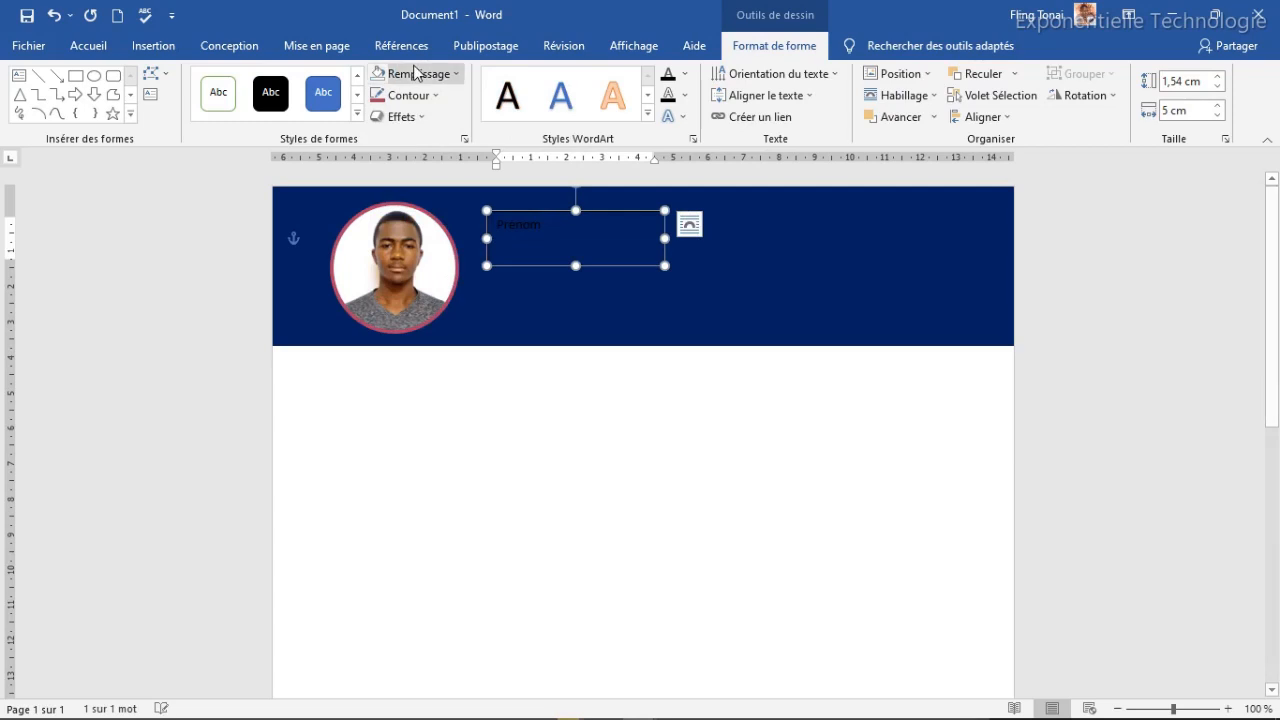
pyautogui.click(438, 96)
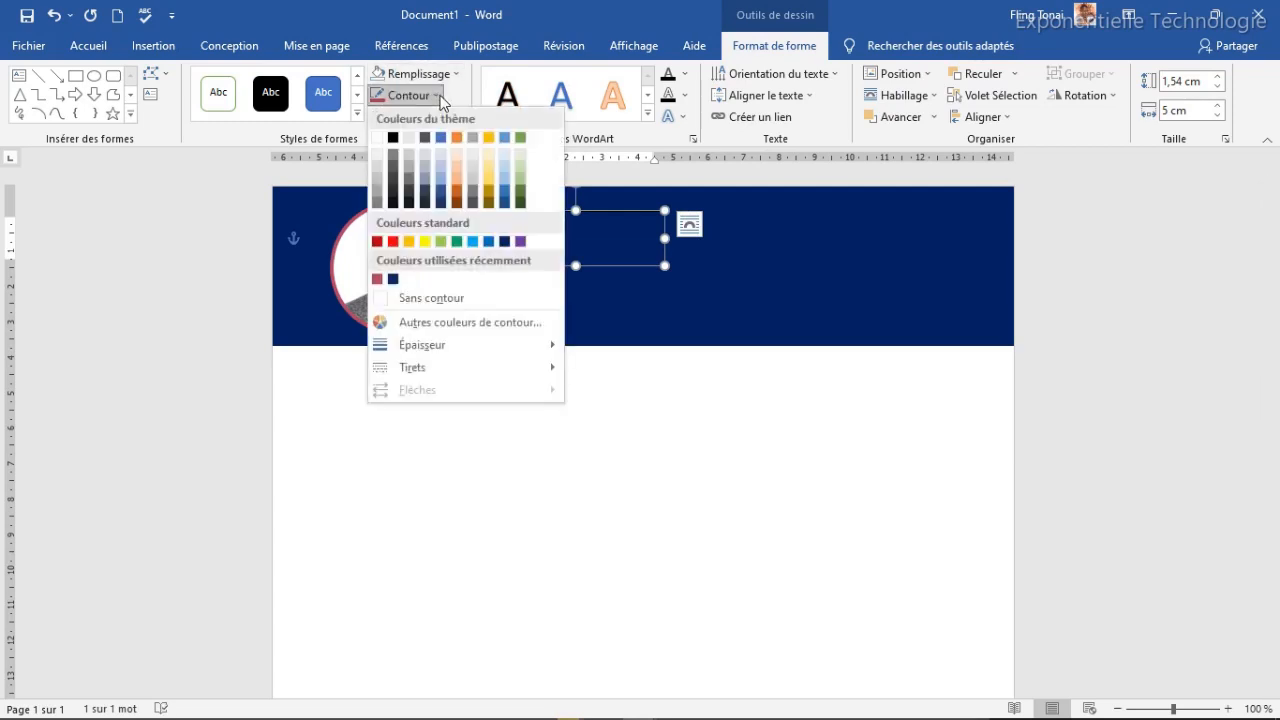
pyautogui.click(430, 300)
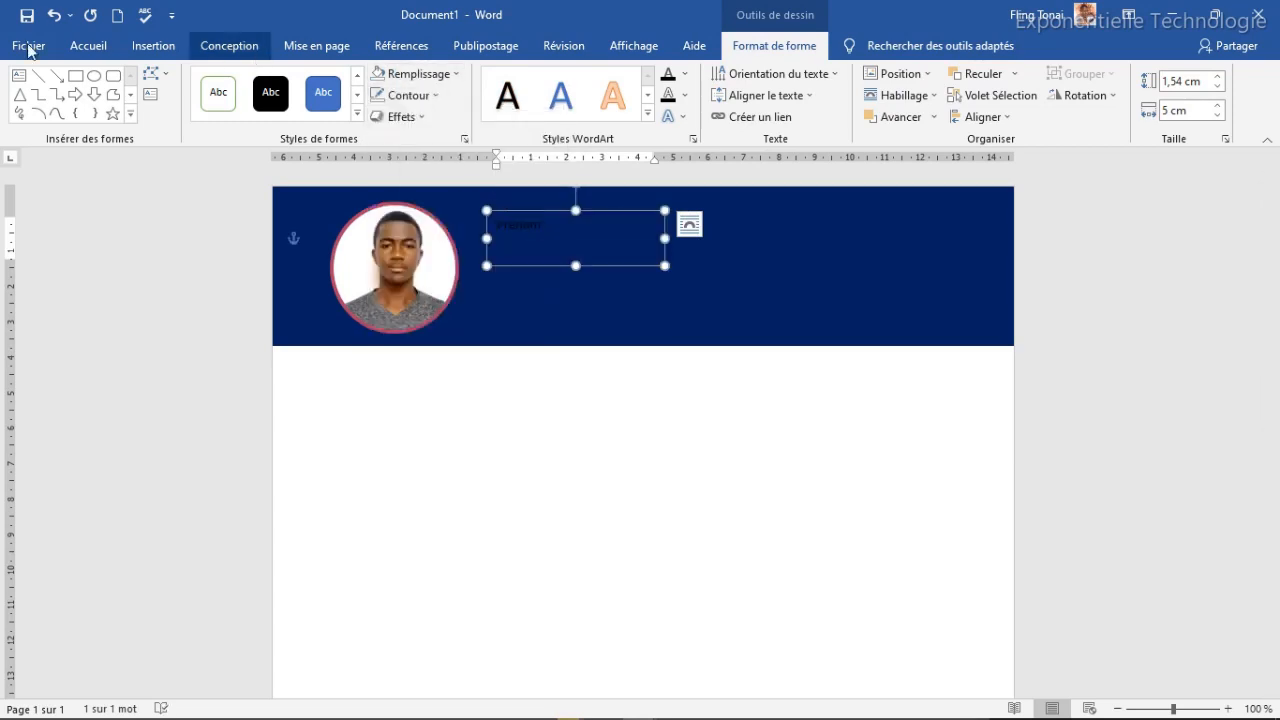
# Step: Format the "Prénom" text in white Calibri Light at size 30
pyautogui.click(80, 45)
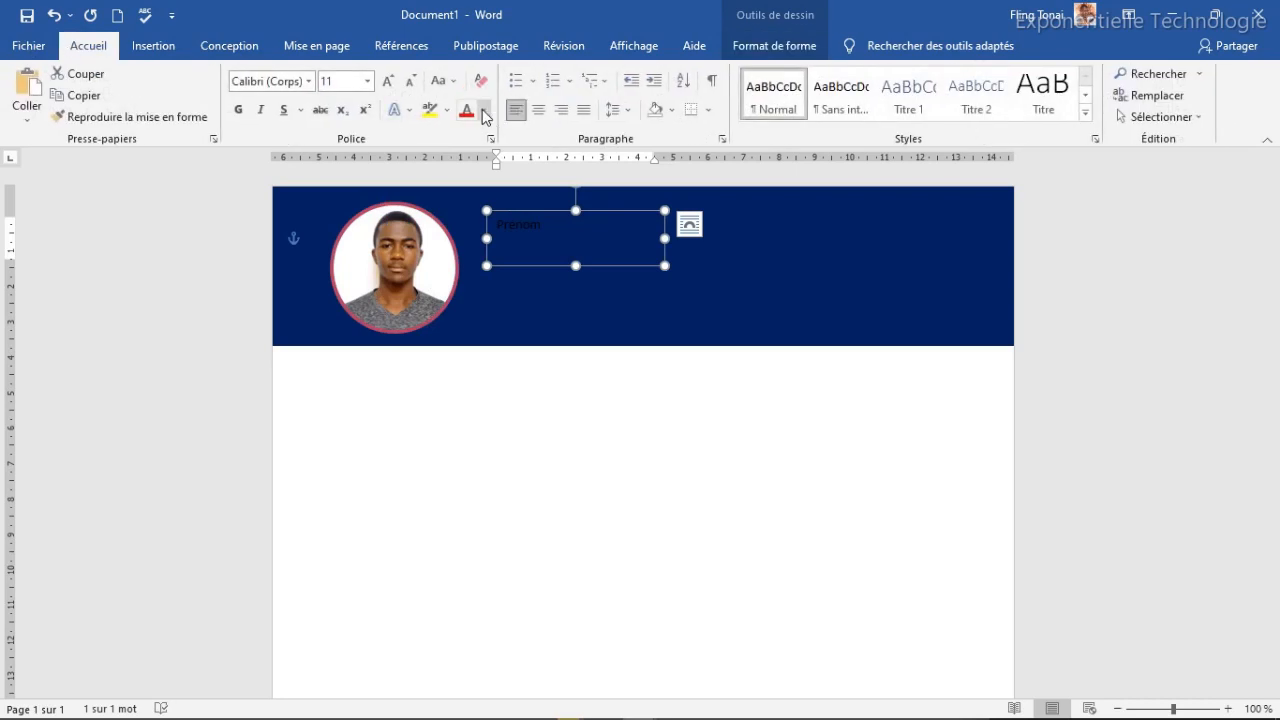
pyautogui.click(483, 110)
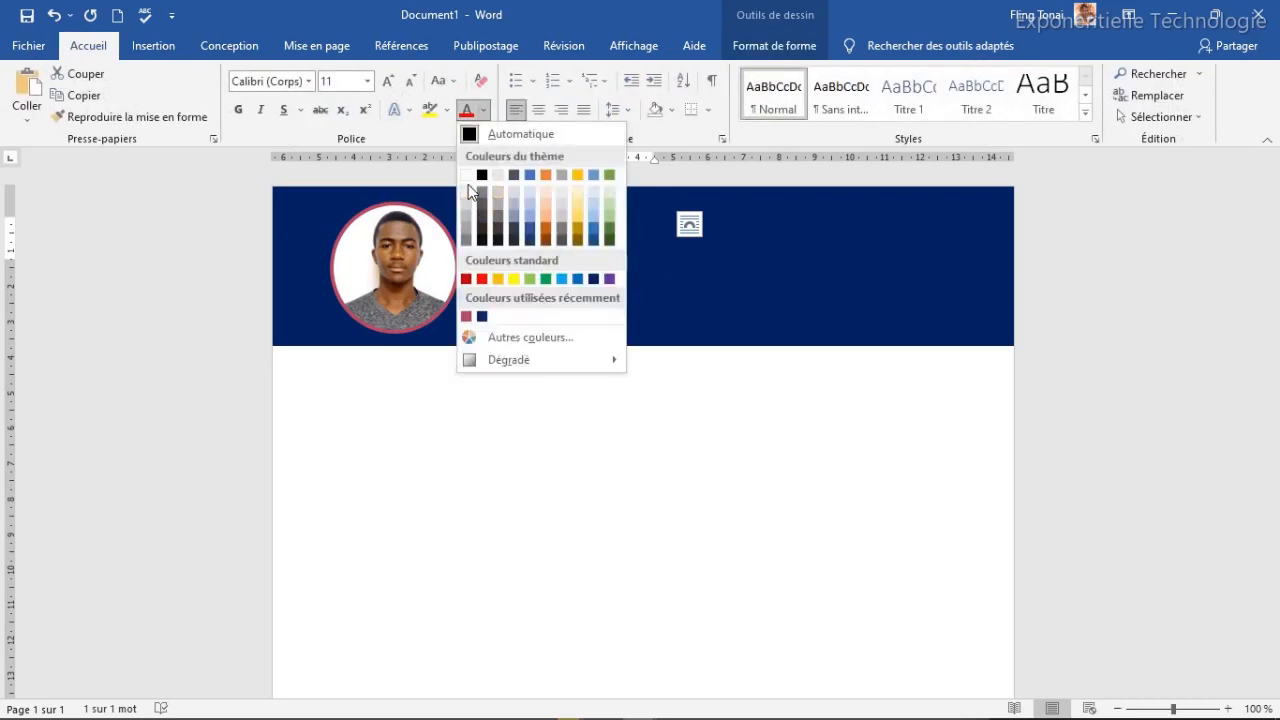
pyautogui.click(465, 177)
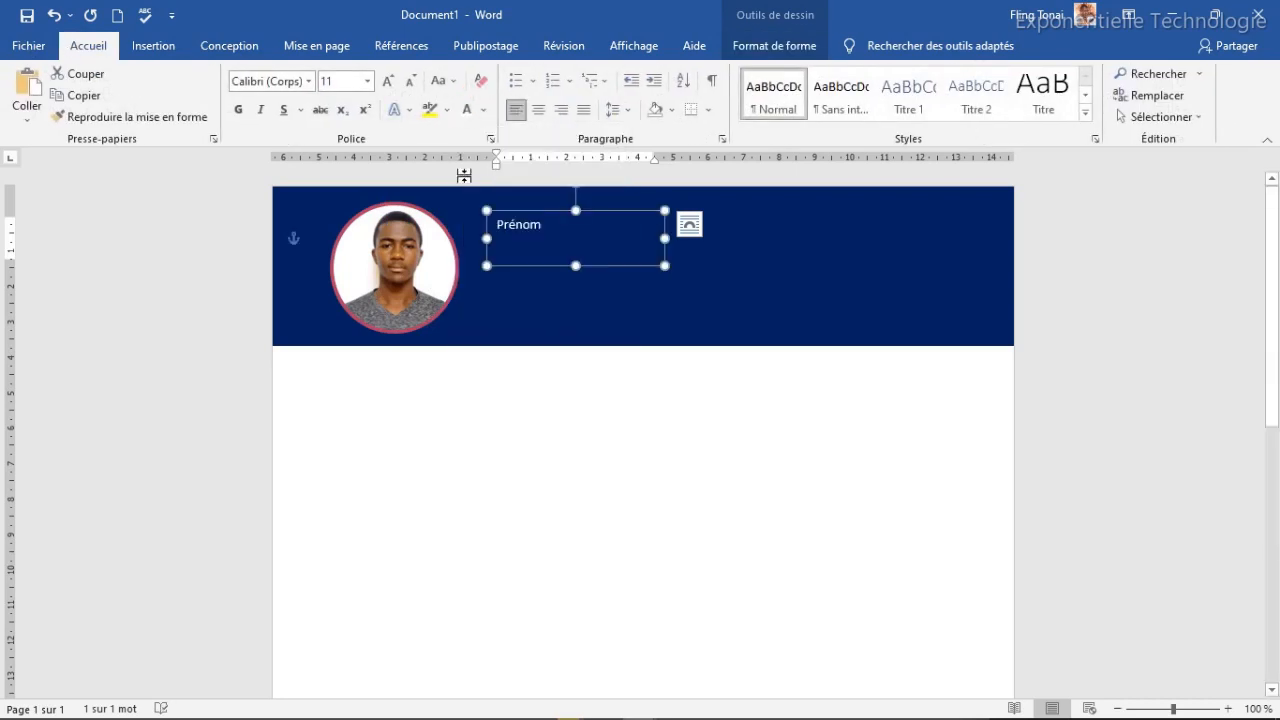
pyautogui.click(309, 85)
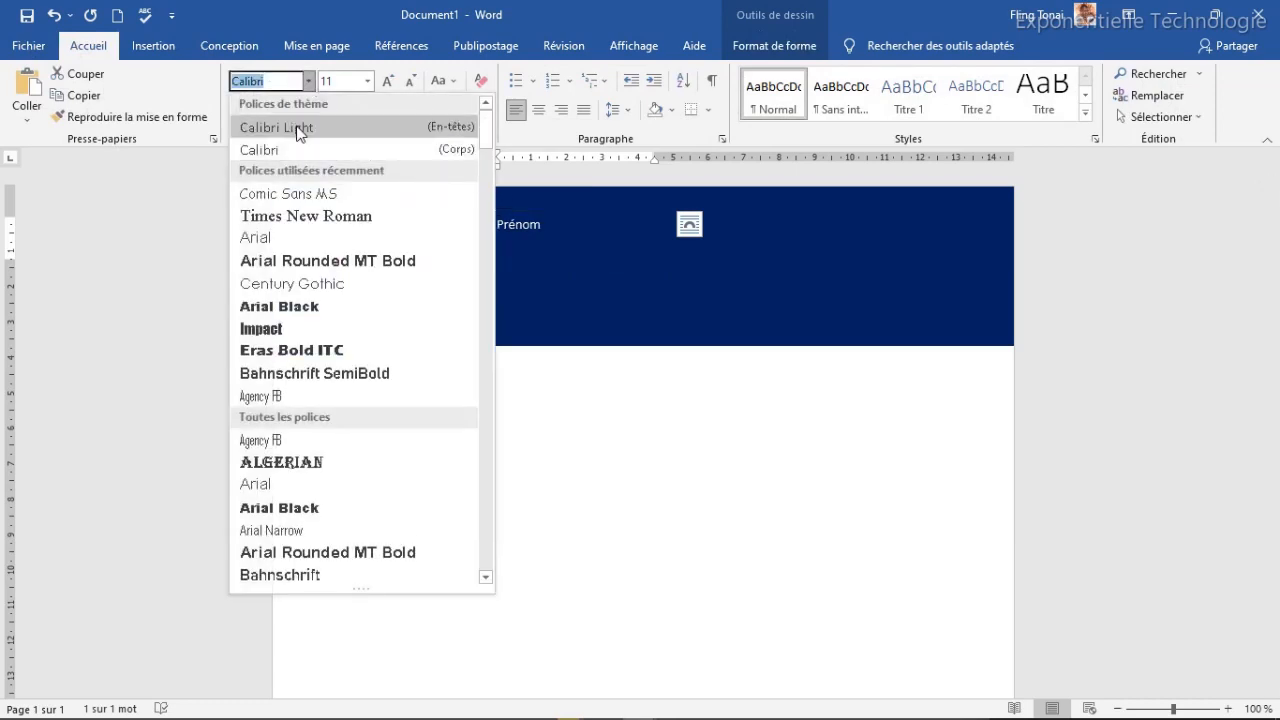
pyautogui.click(300, 126)
pyautogui.click(352, 82)
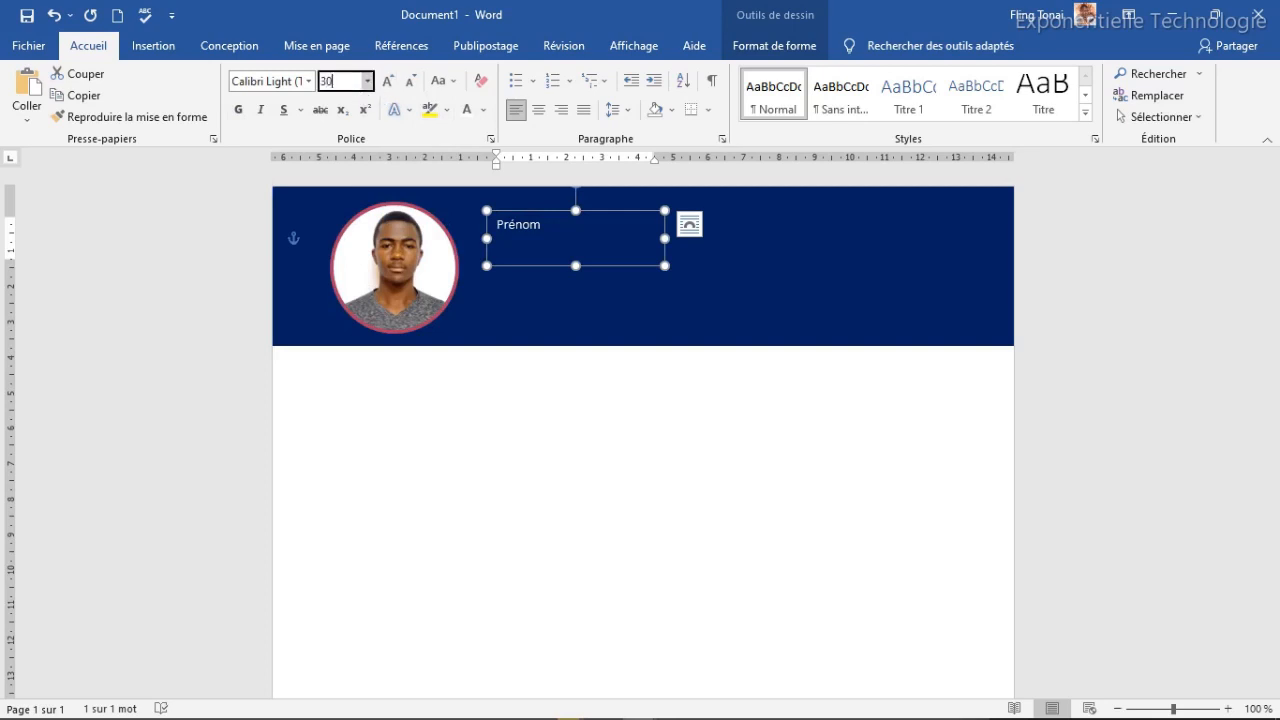
pyautogui.press('Return')
# Step: Change the text to "Prénoms", make it bold and move its text box up slightly in the banner
pyautogui.click(620, 251)
pyautogui.write('s')
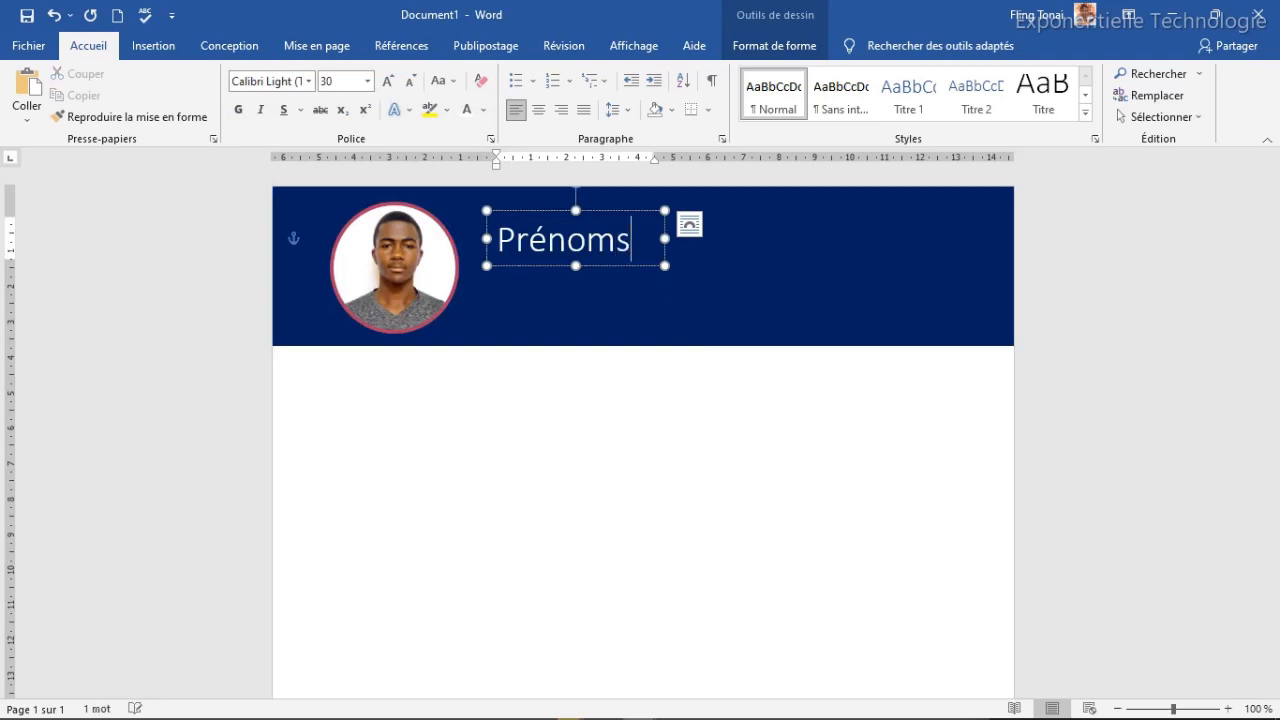
pyautogui.click(558, 210)
pyautogui.click(236, 112)
pyautogui.moveTo(600, 212); pyautogui.dragTo(600, 206)
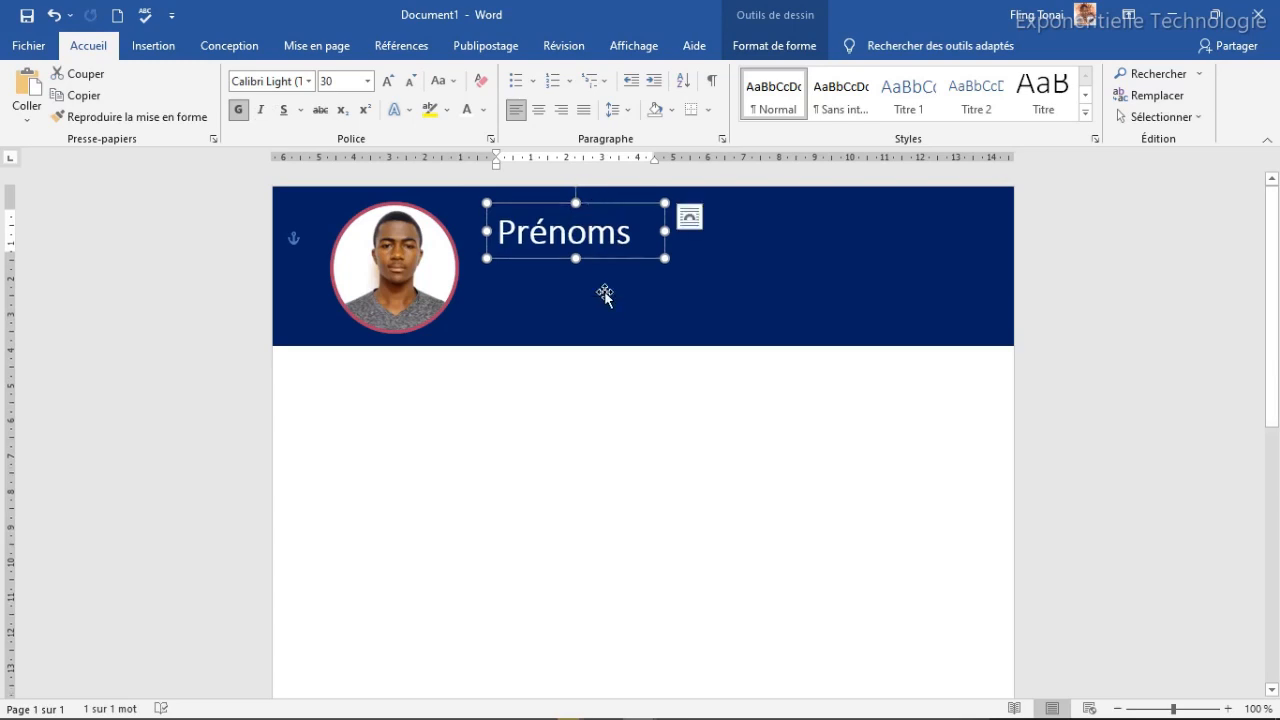
# Step: Duplicate the "Prénoms" text box directly beneath the original and change the copy's text to "NOM"
pyautogui.hotkey('ctrl', 'c')
pyautogui.hotkey('ctrl', 'v')
pyautogui.moveTo(642, 220); pyautogui.dragTo(629, 243)
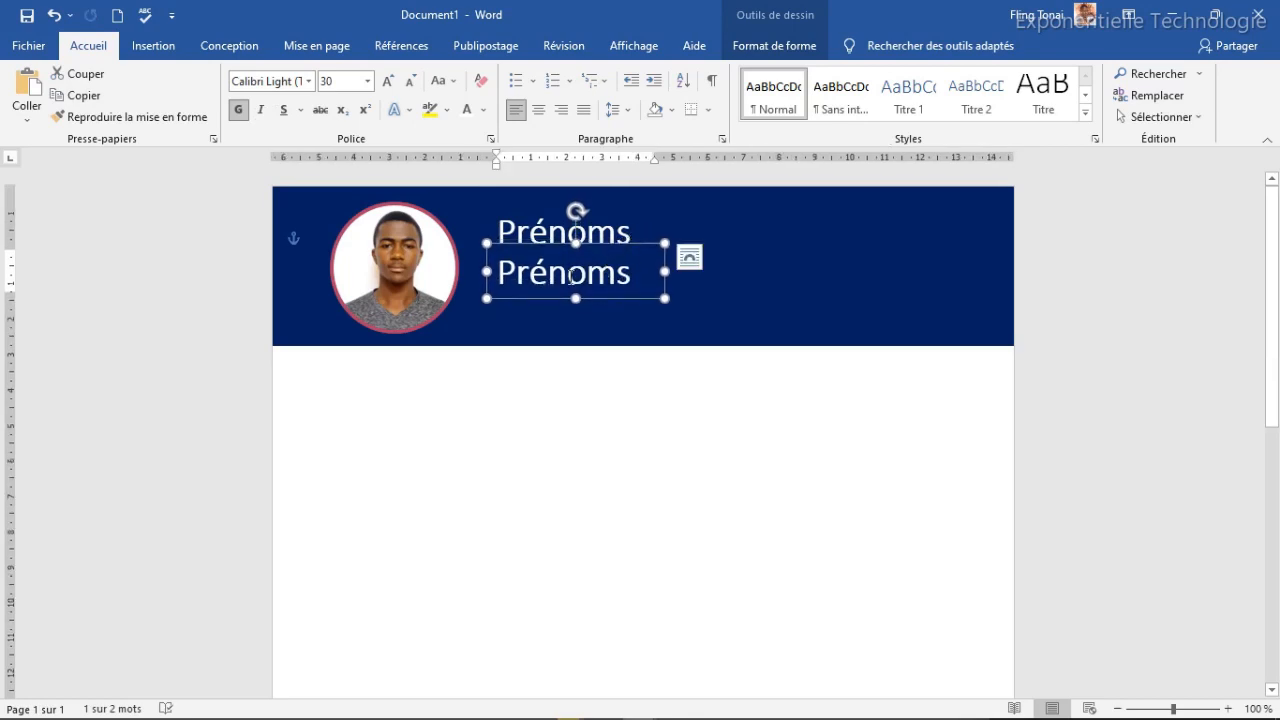
pyautogui.moveTo(561, 275); pyautogui.dragTo(490, 273)
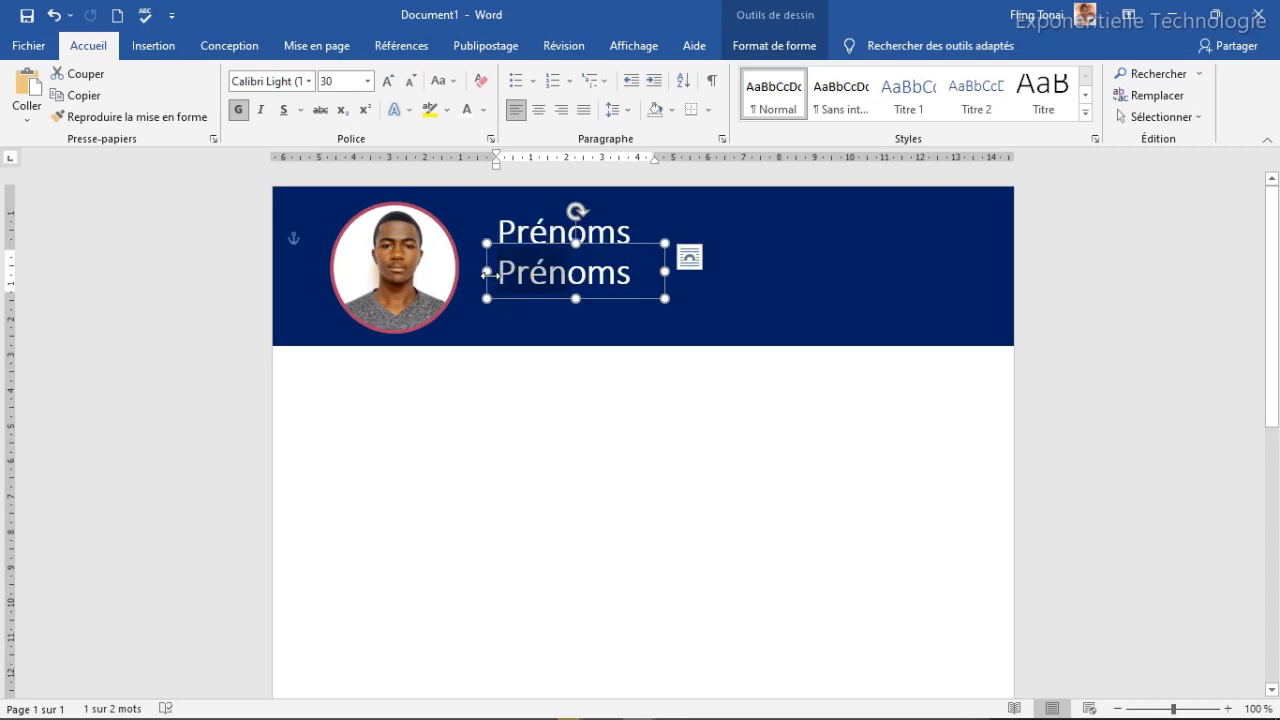
pyautogui.write('N')
pyautogui.moveTo(592, 276); pyautogui.dragTo(520, 276)
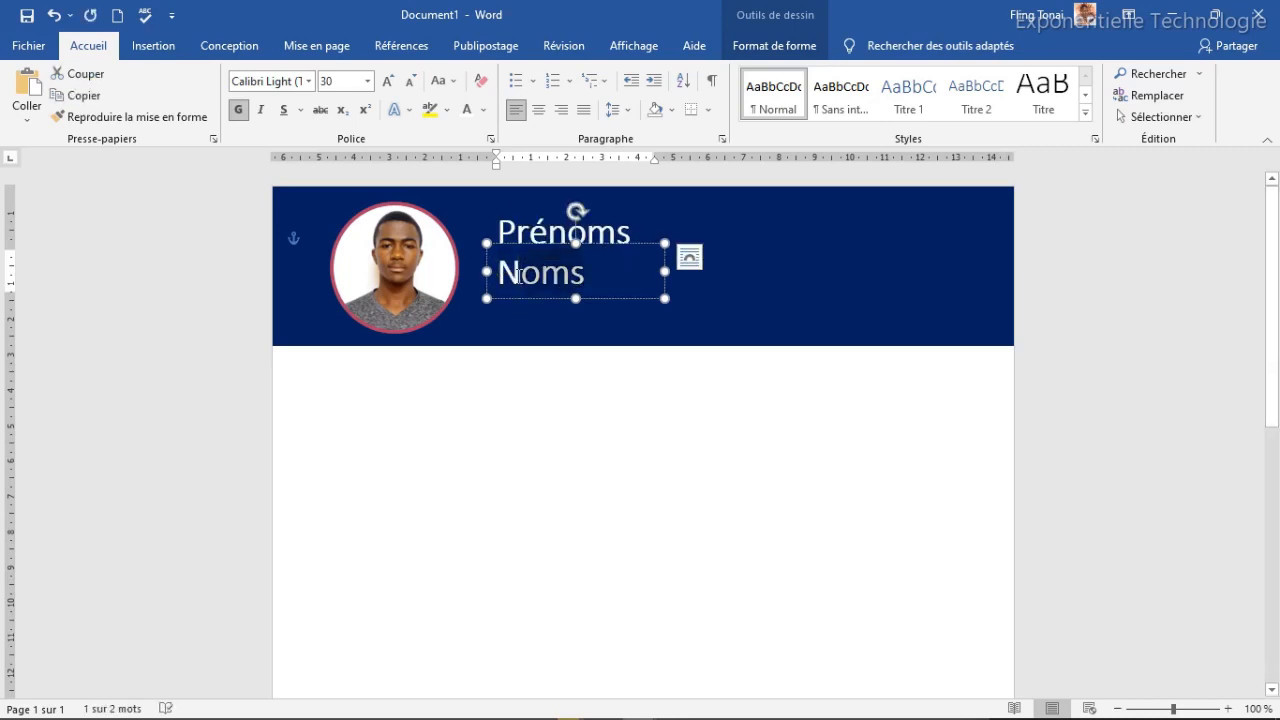
pyautogui.write('Om')
pyautogui.press('BackSpace')
pyautogui.write('M')
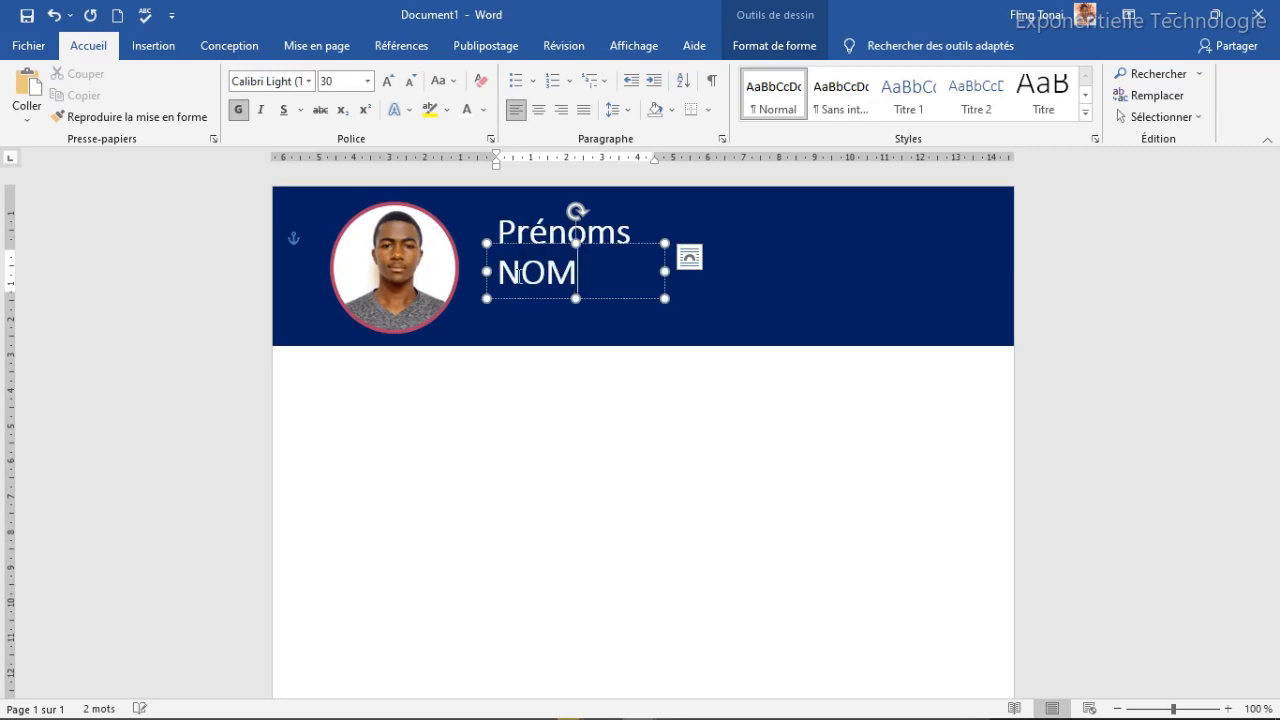
# Step: Change the "NOM" text to Comic Sans MS and remove its bold formatting
pyautogui.click(308, 81)
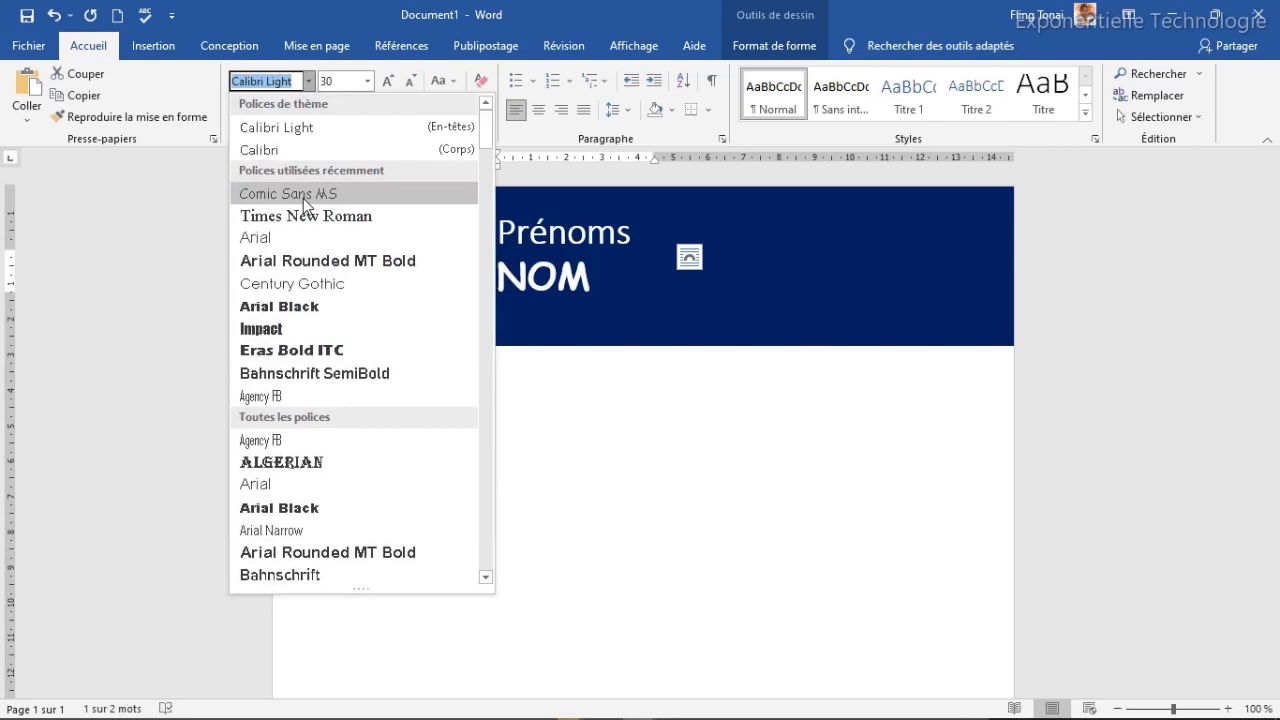
pyautogui.click(303, 198)
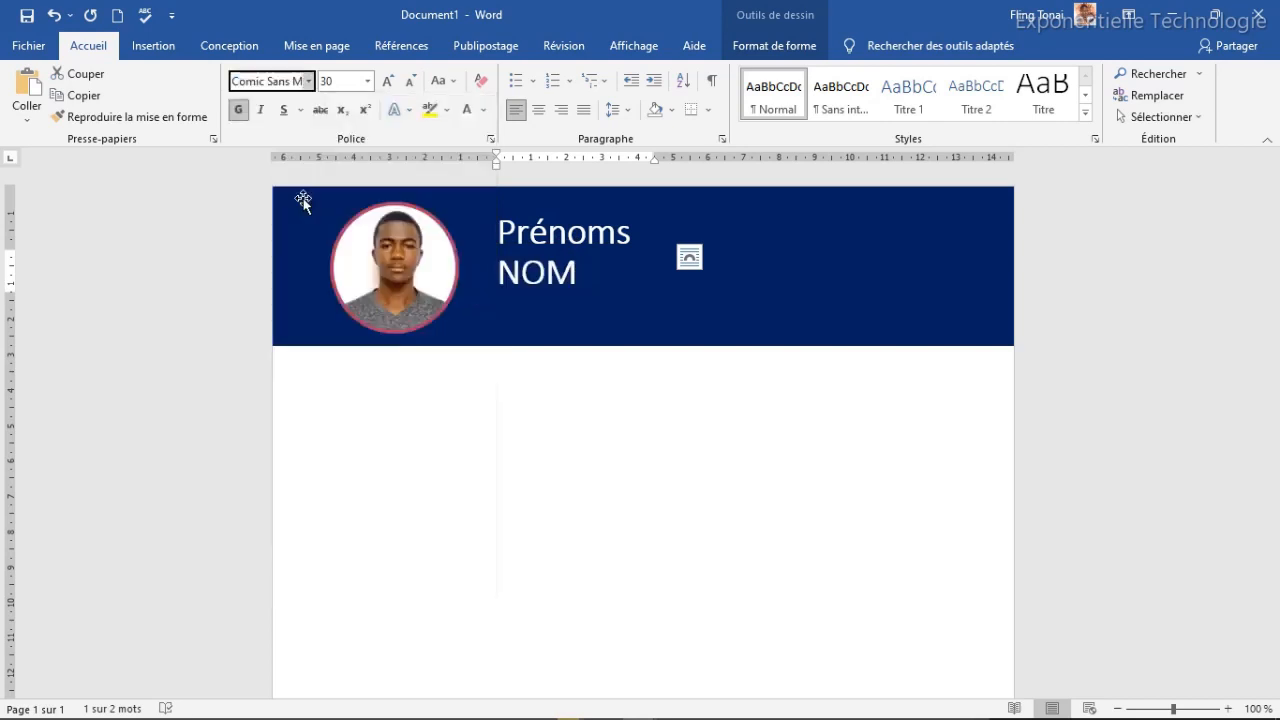
pyautogui.click(238, 109)
pyautogui.click(617, 366)
# Step: Move the "NOM" text box up slightly and narrow both the "NOM" and "Prénoms" boxes closer to their text
pyautogui.click(563, 272)
pyautogui.click(588, 243)
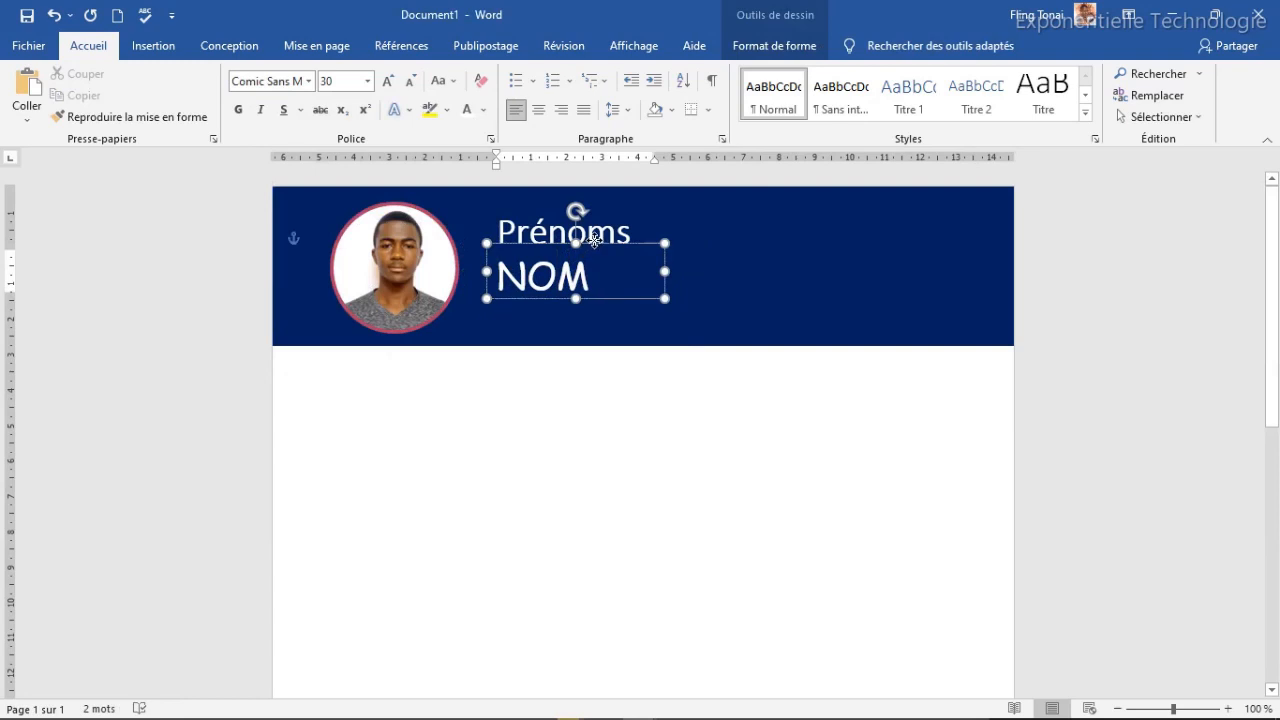
pyautogui.moveTo(594, 239); pyautogui.dragTo(596, 237)
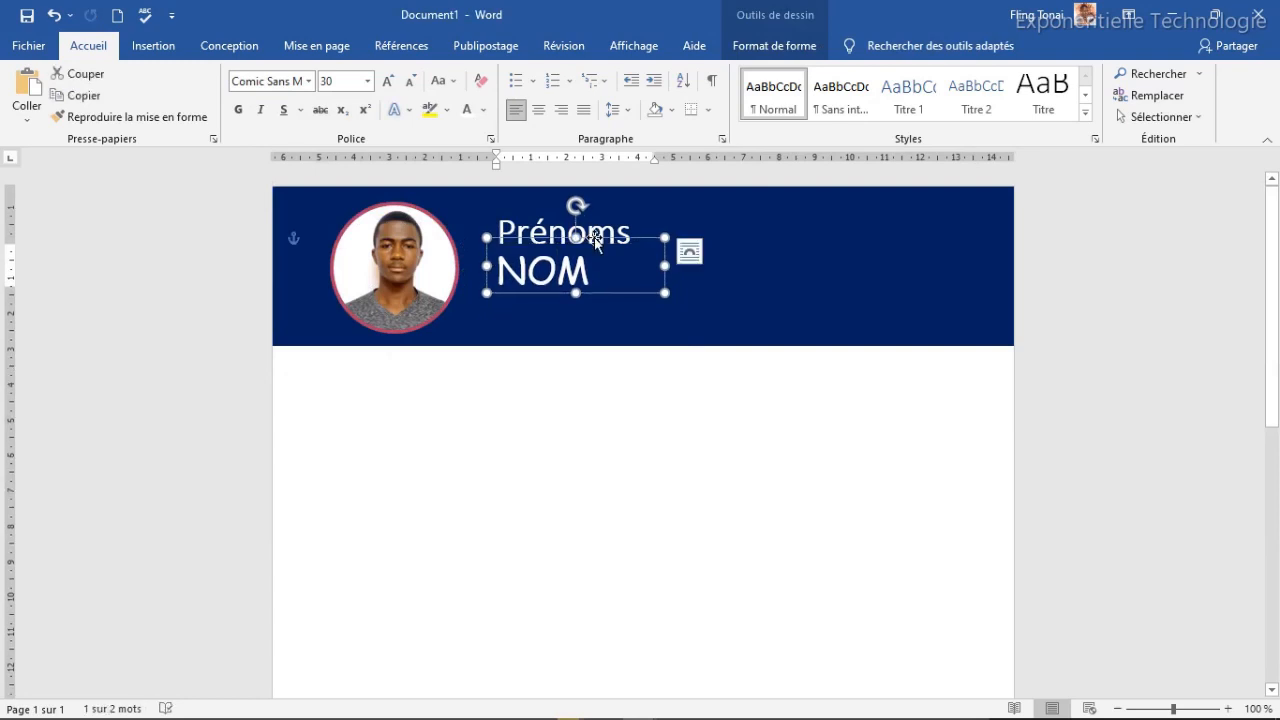
pyautogui.moveTo(665, 267); pyautogui.dragTo(624, 266)
pyautogui.click(636, 233)
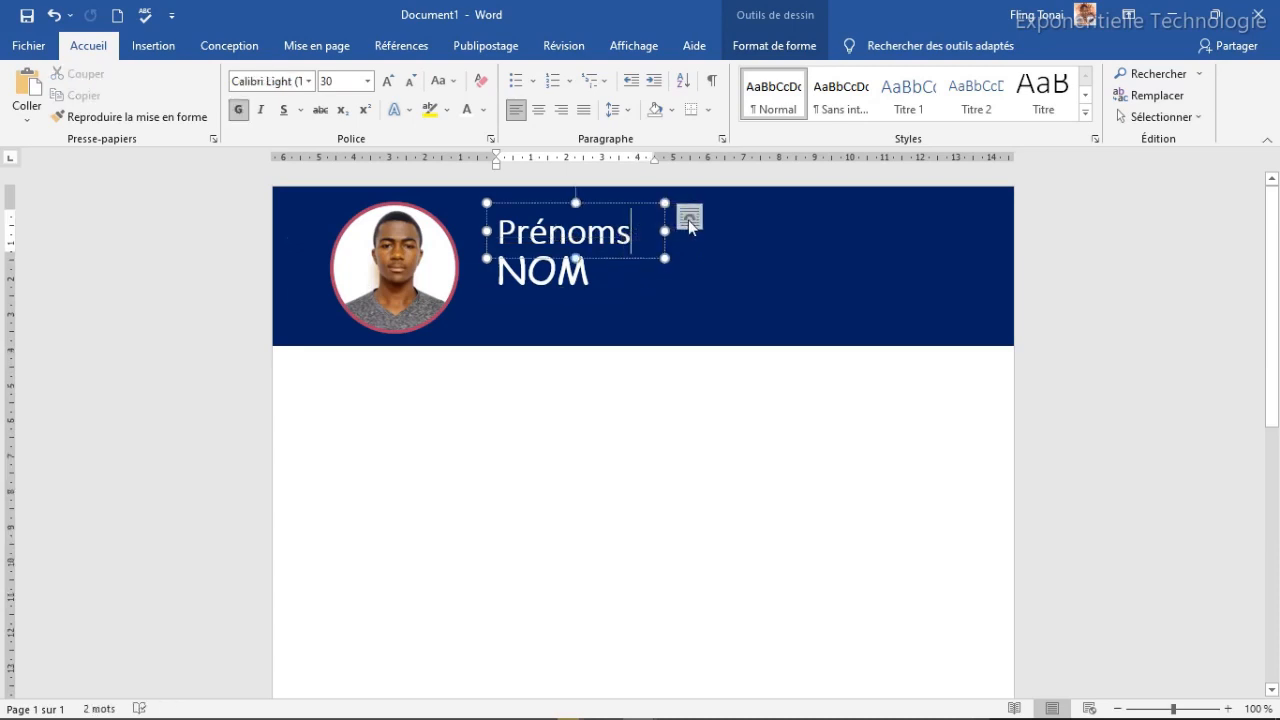
pyautogui.moveTo(664, 231); pyautogui.dragTo(649, 231)
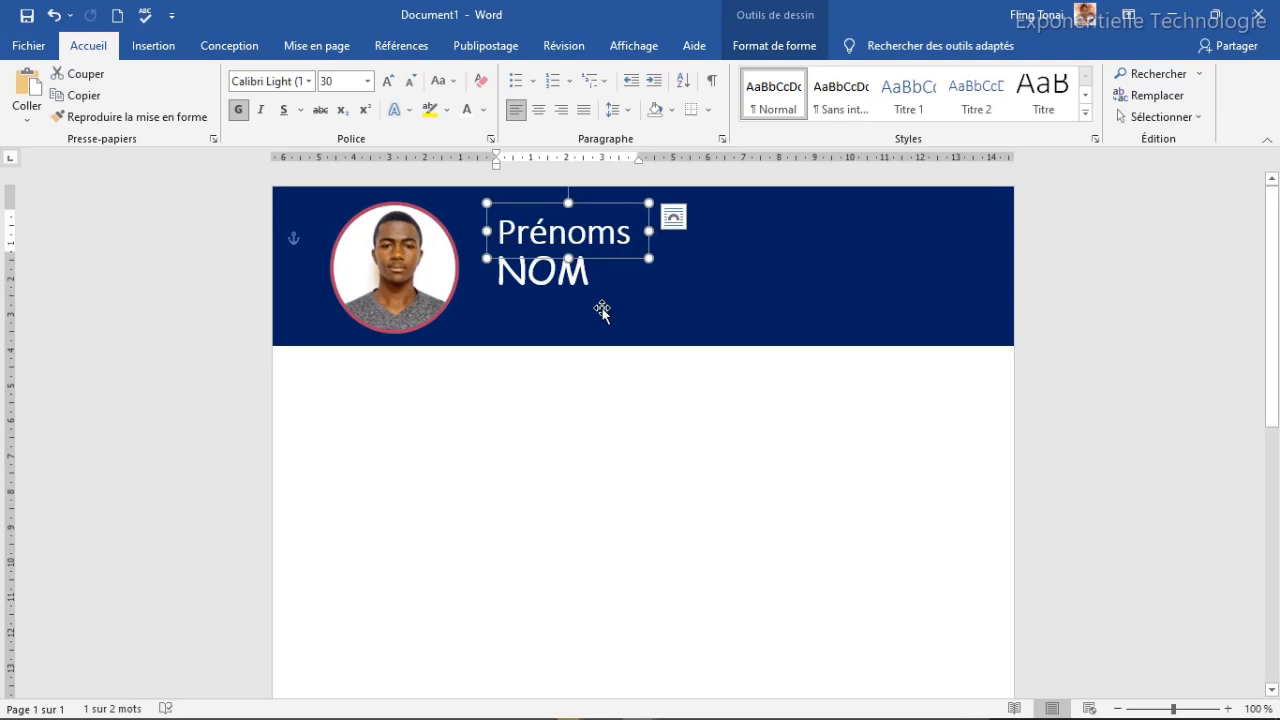
# Step: Place a wider copy of the "Prénoms" text box below "NOM" and format its text as size 14 italic without bold
pyautogui.moveTo(588, 222); pyautogui.dragTo(716, 306)
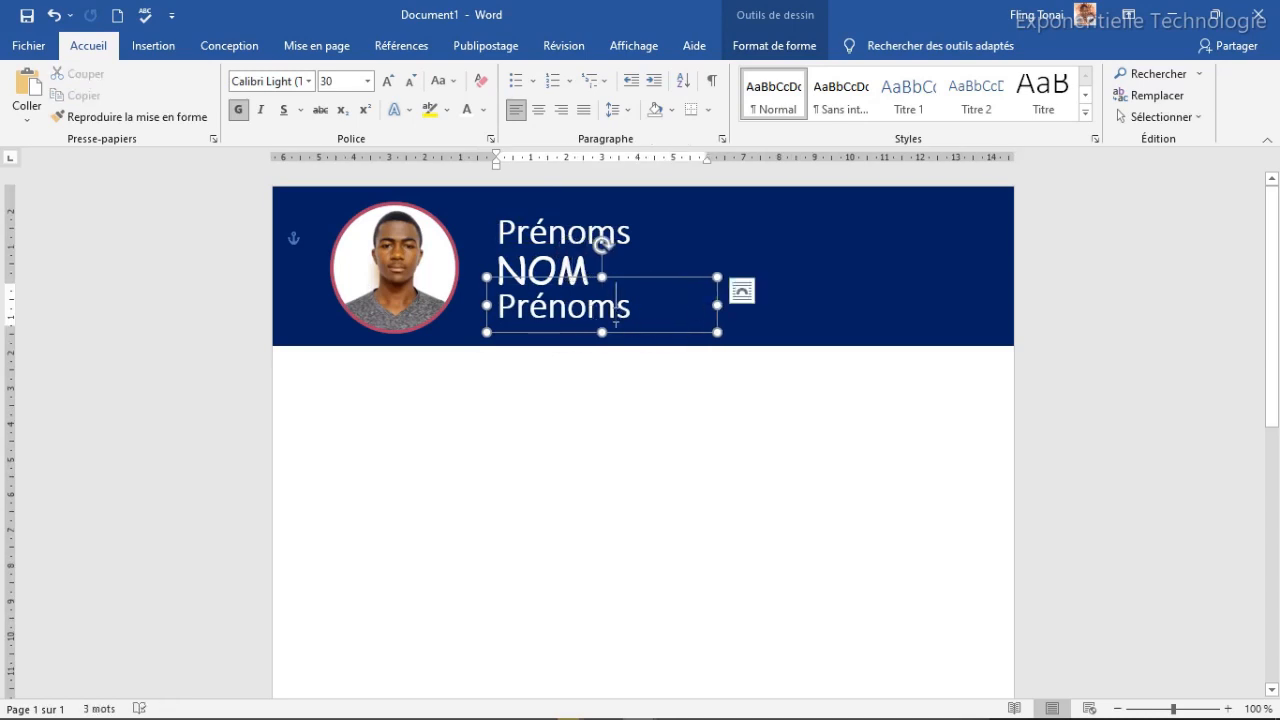
pyautogui.doubleClick(614, 314)
pyautogui.click(345, 83)
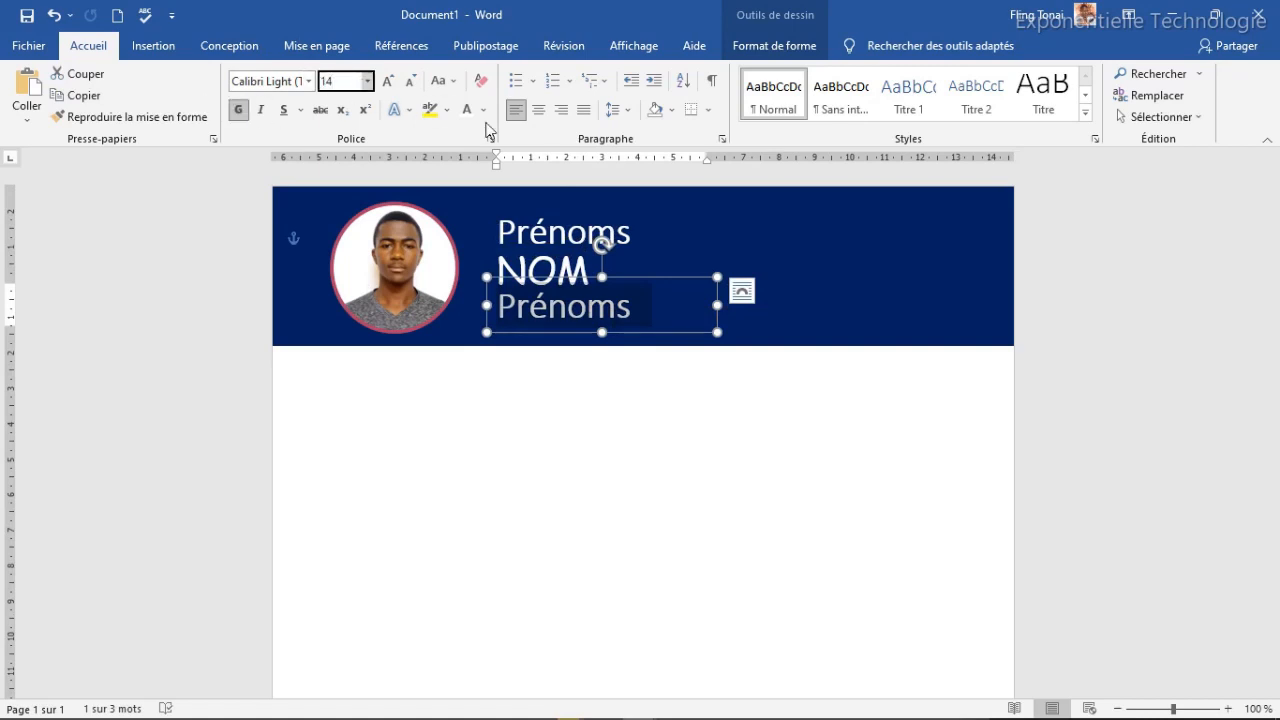
pyautogui.press('Return')
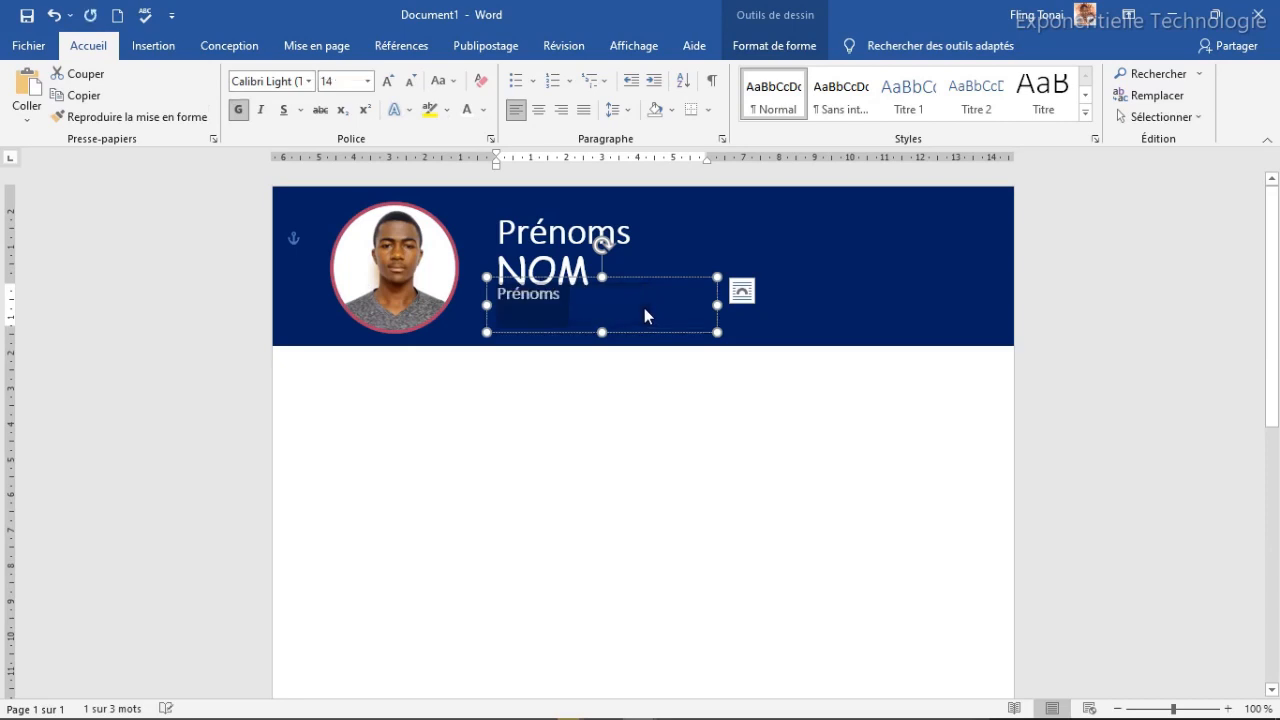
pyautogui.click(260, 109)
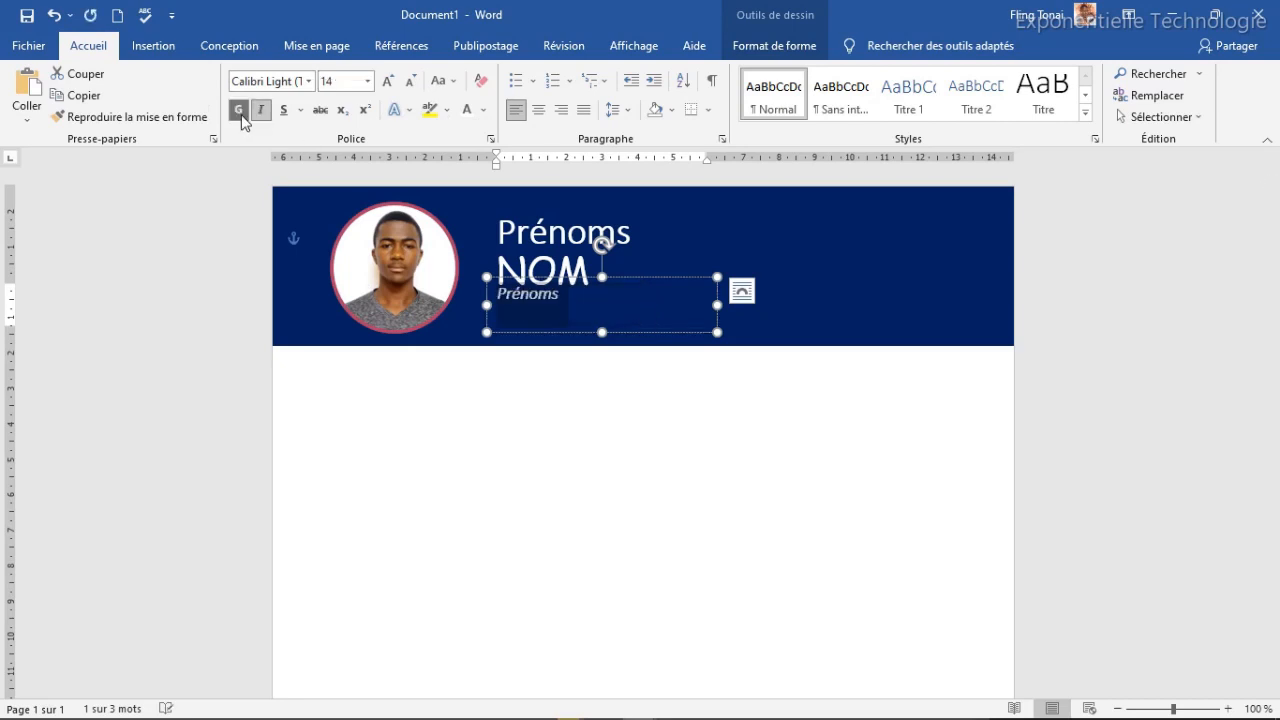
pyautogui.click(563, 298)
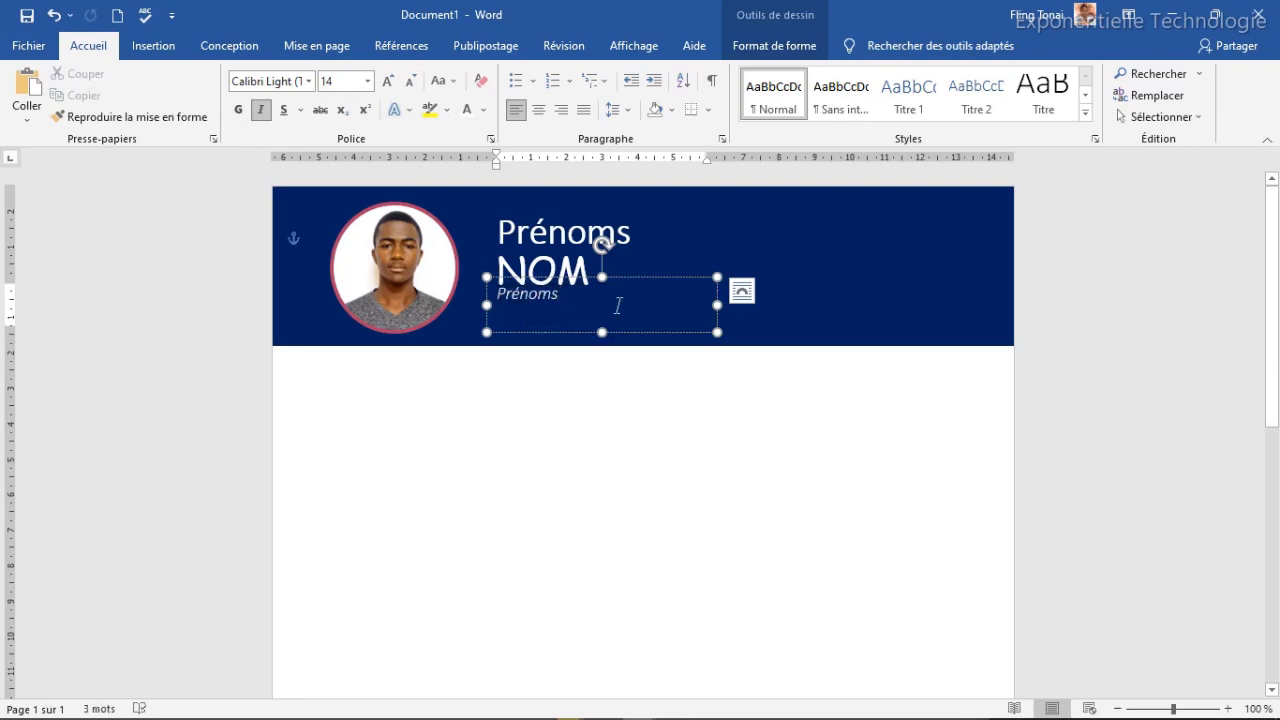
# Step: Replace the copied box's text with the copied phrase "*Poste recherché/occupé*" and delete the extra line after it
pyautogui.moveTo(594, 300); pyautogui.dragTo(472, 295)
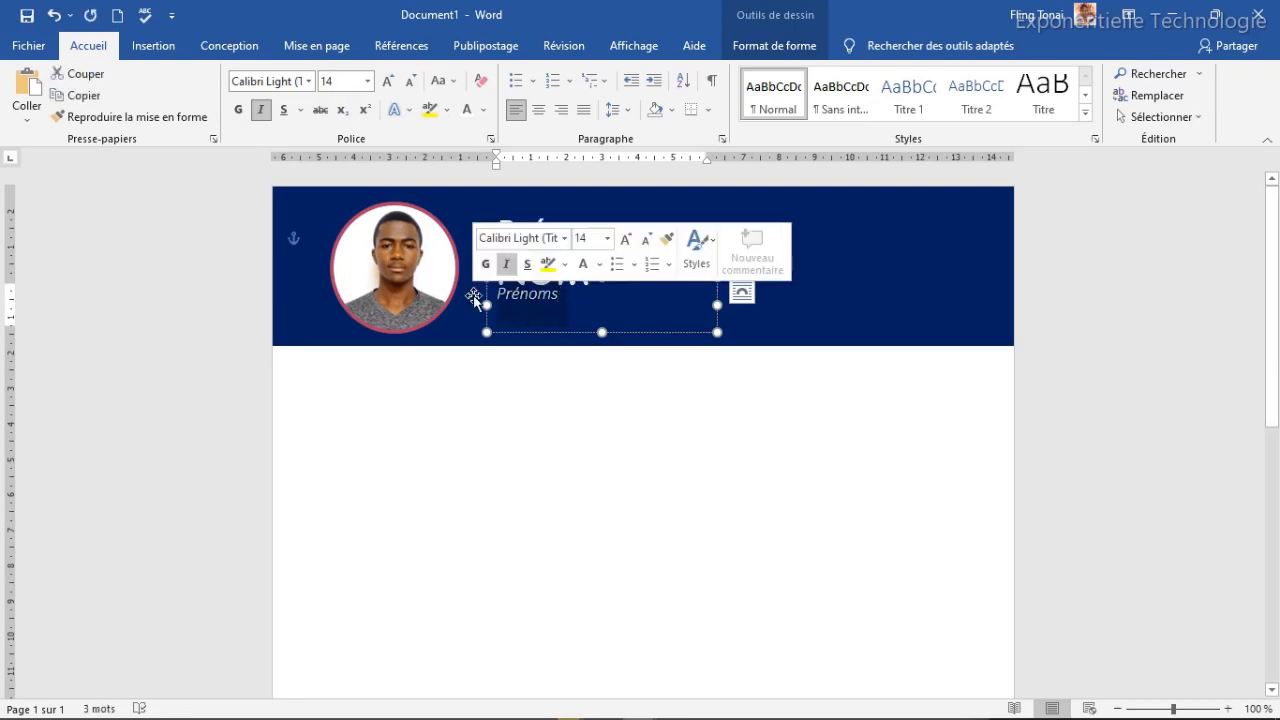
pyautogui.hotkey('ctrl', 'v')
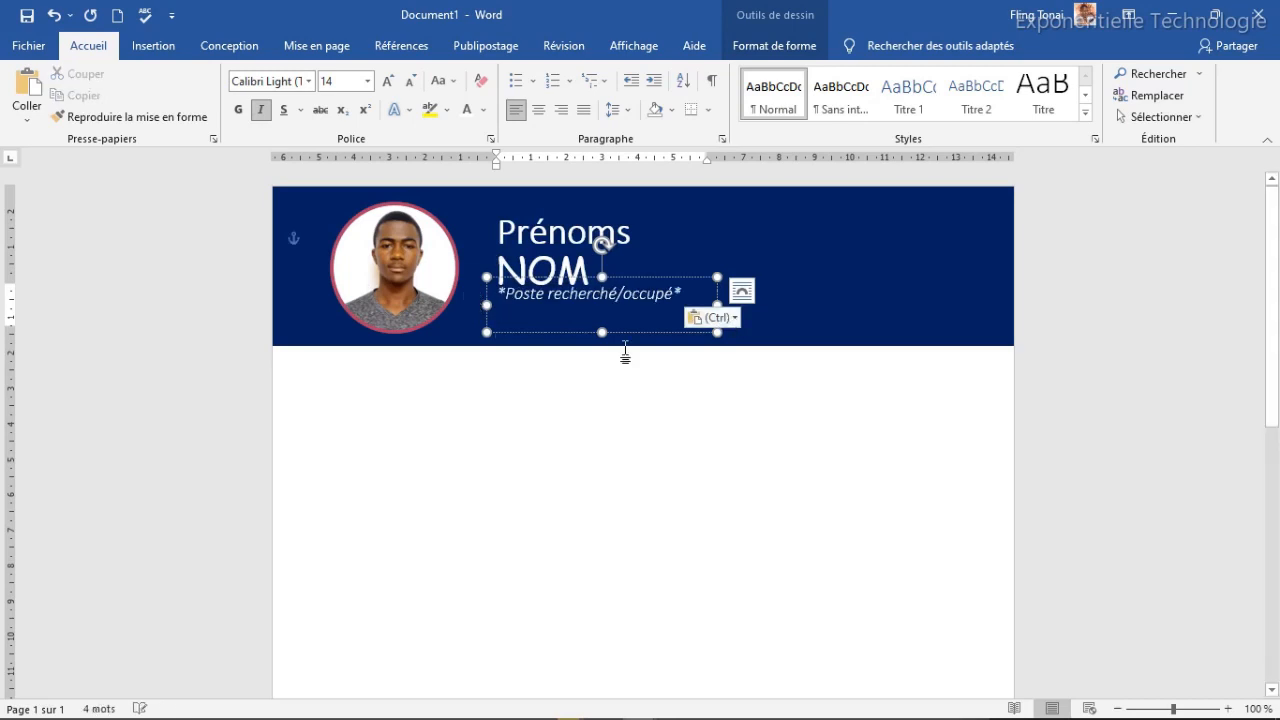
pyautogui.press('BackSpace')
# Step: Shrink the "*Poste recherché/occupé*" box to fit its text and position it slightly lower, left-aligned under "NOM"
pyautogui.moveTo(601, 332); pyautogui.dragTo(600, 316)
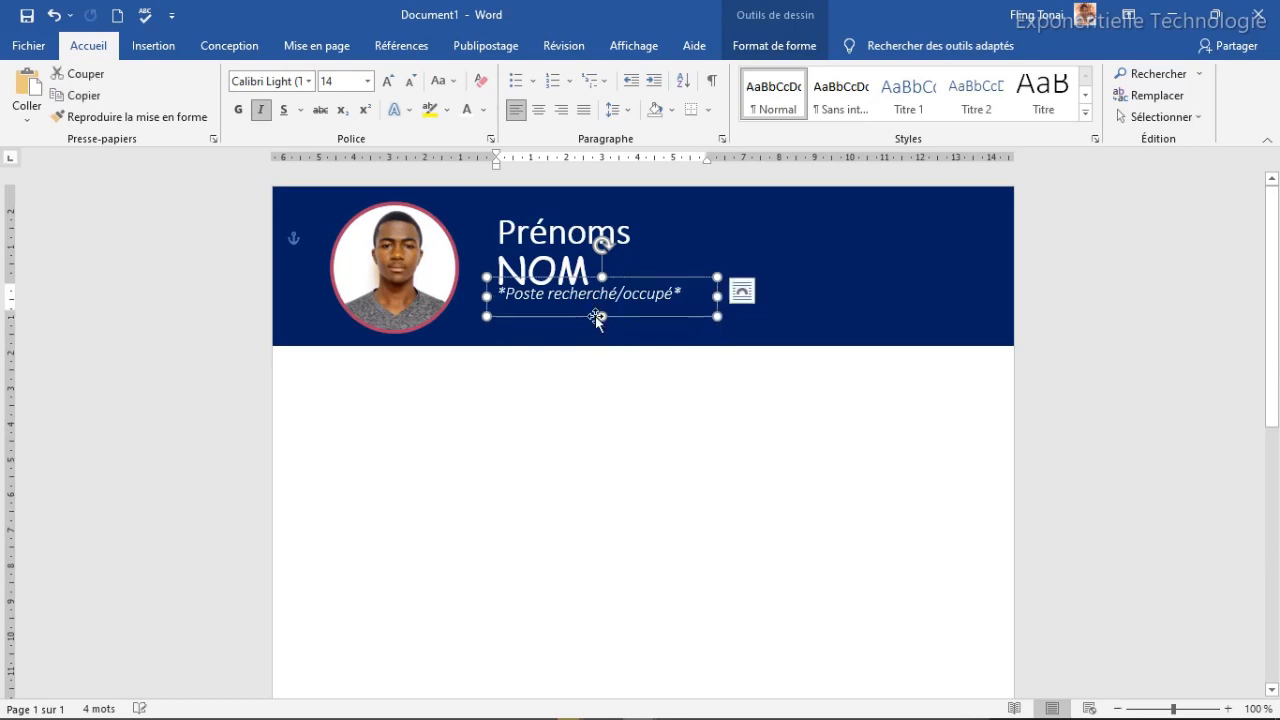
pyautogui.moveTo(716, 296); pyautogui.dragTo(695, 296)
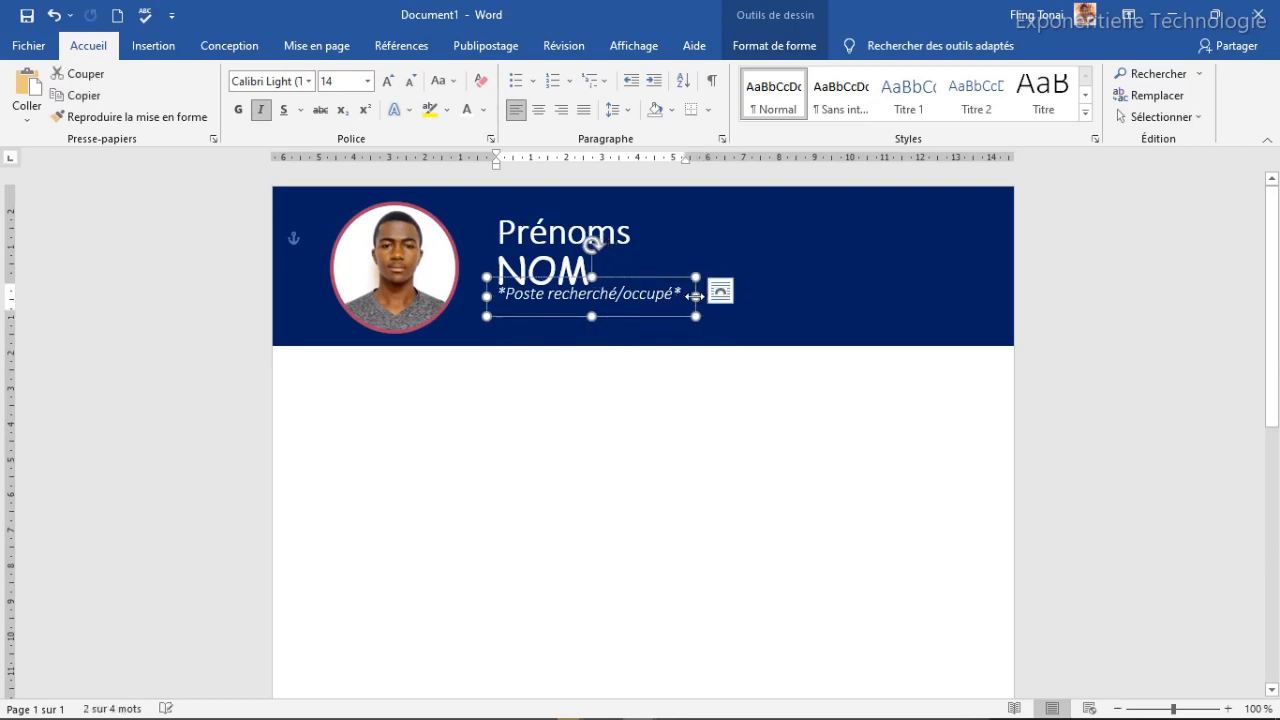
pyautogui.moveTo(658, 282); pyautogui.dragTo(658, 290)
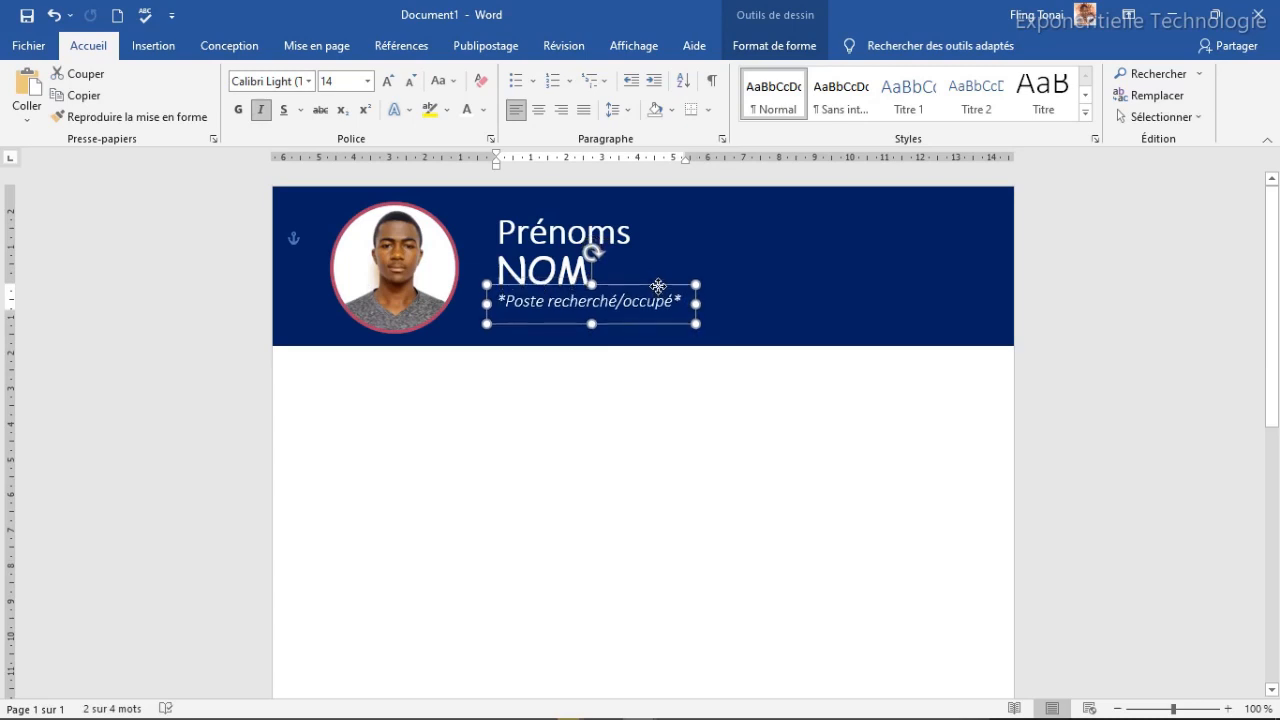
pyautogui.click(760, 392)
pyautogui.click(588, 306)
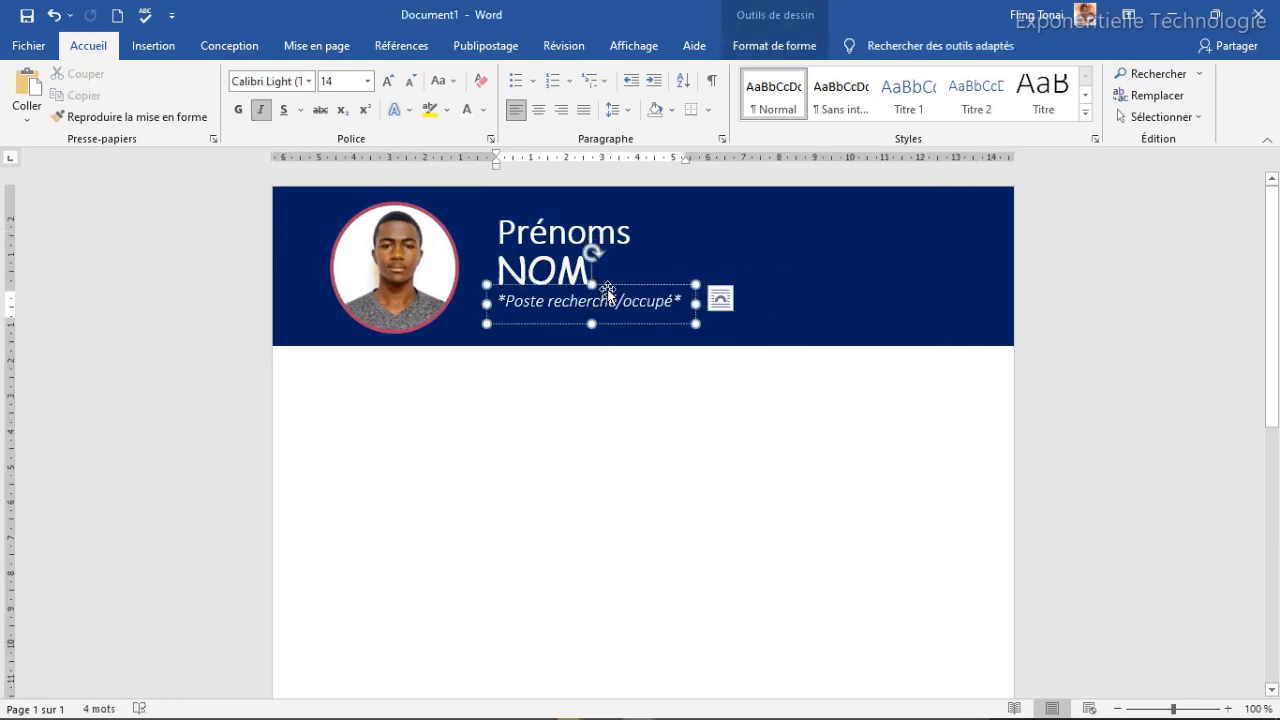
pyautogui.moveTo(607, 291); pyautogui.dragTo(608, 292)
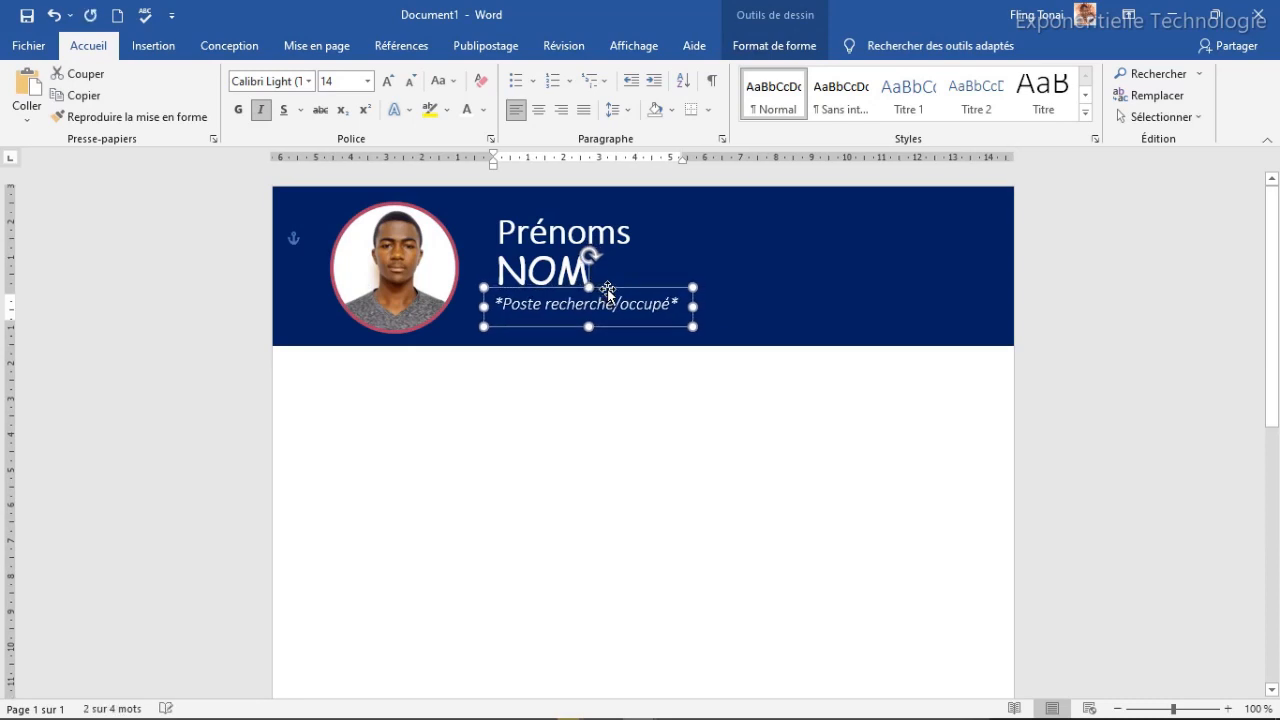
pyautogui.click(789, 238)
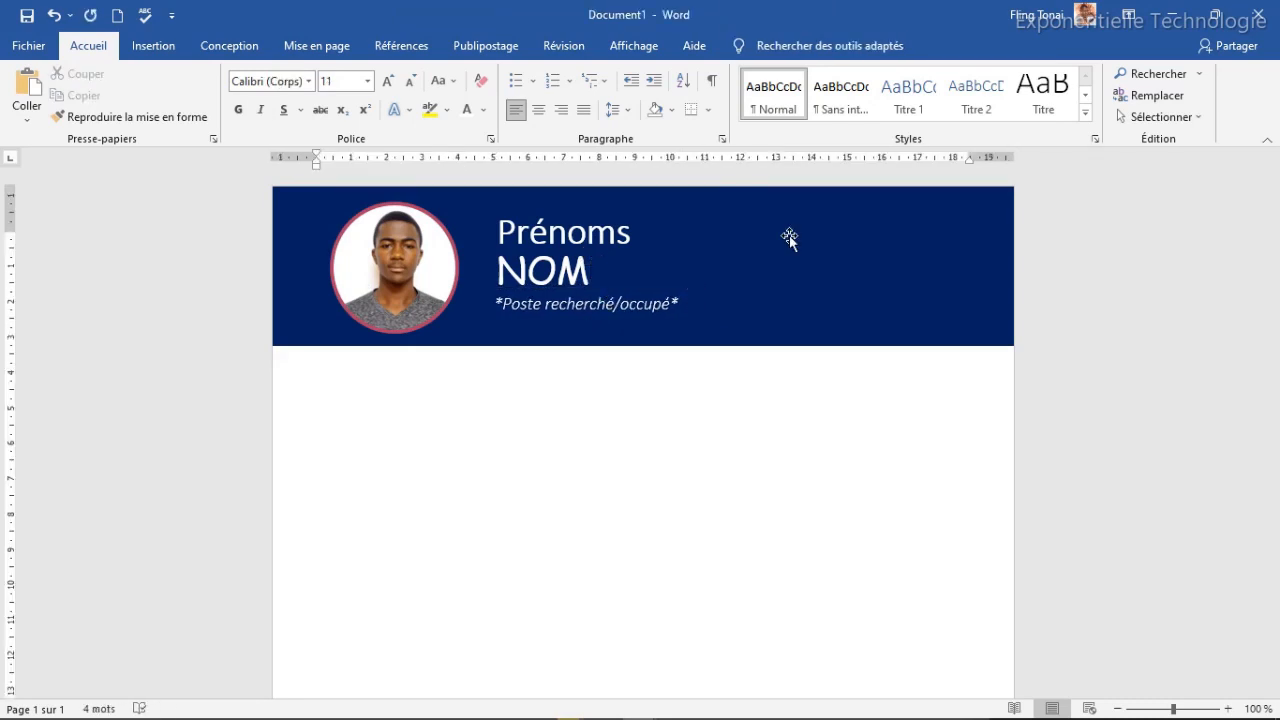
# Step: Insert the black outline telephone handset picture from this device's "icones" folder into the document
pyautogui.click(145, 50)
pyautogui.click(196, 119)
pyautogui.click(224, 163)
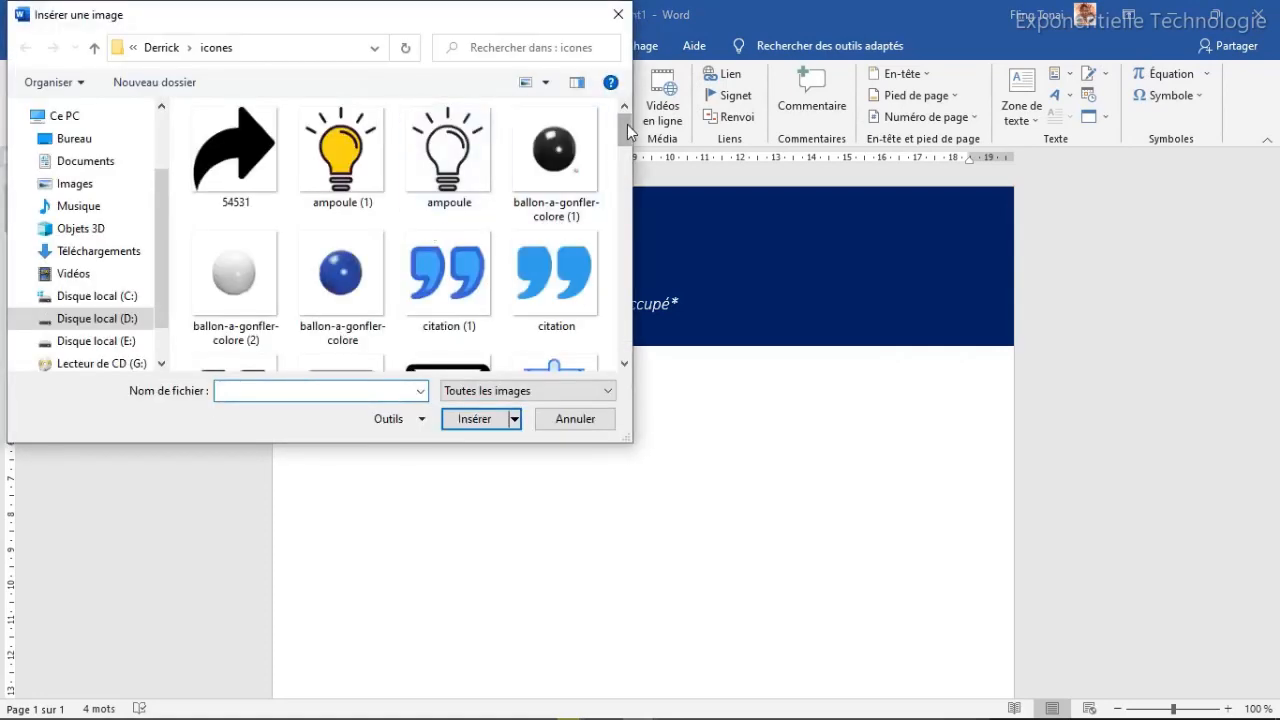
pyautogui.moveTo(624, 133); pyautogui.dragTo(624, 252)
pyautogui.doubleClick(556, 140)
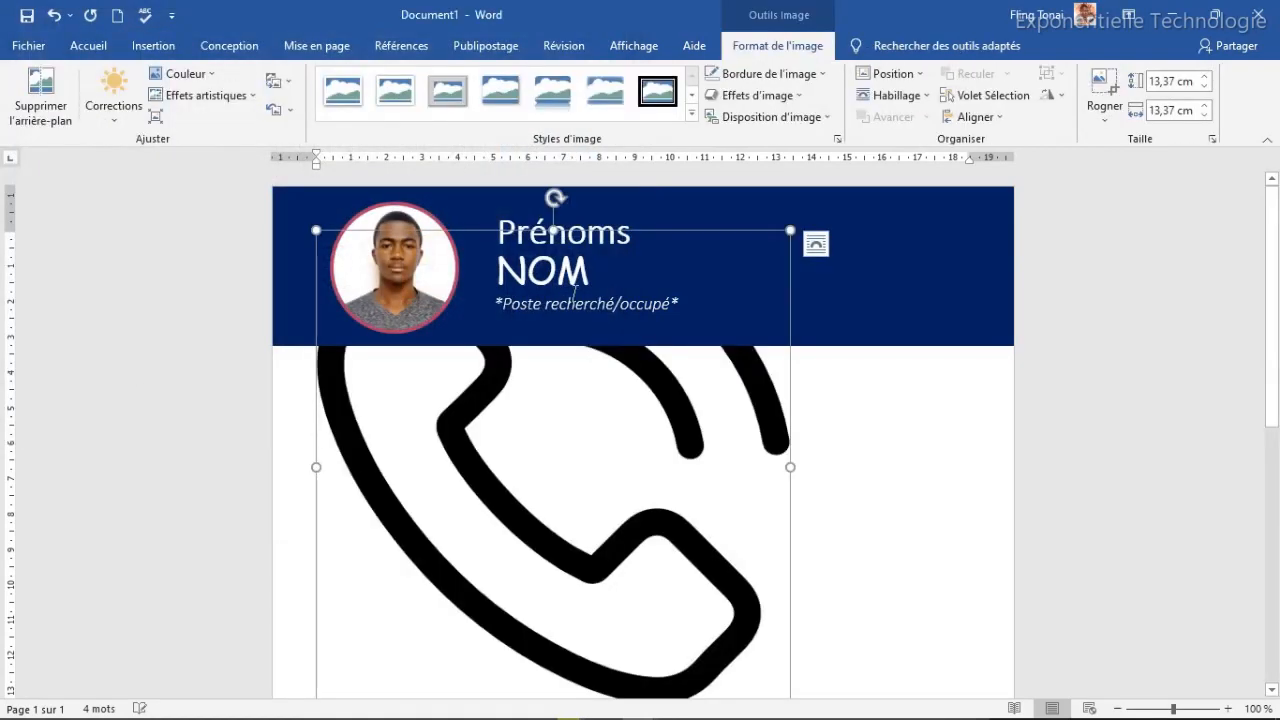
# Step: Set the inserted telephone picture to tight text wrapping and resize it to 0,5 cm high with its proportions kept
pyautogui.click(816, 244)
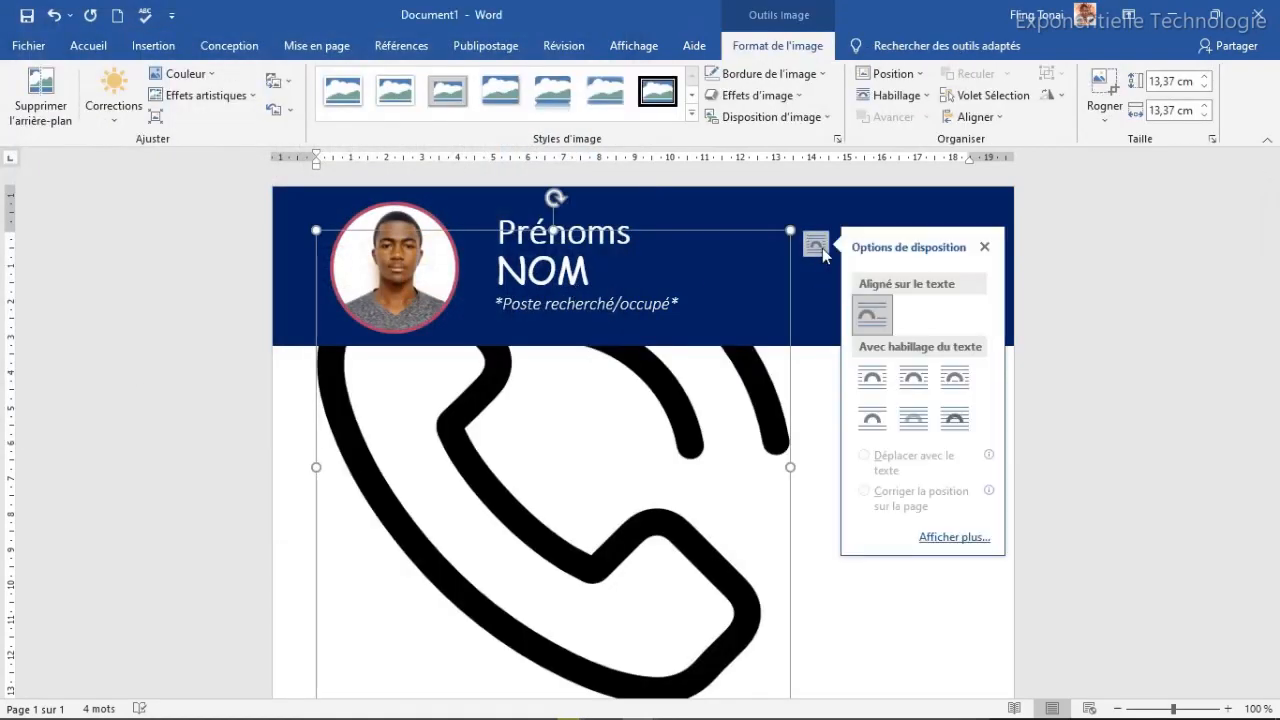
pyautogui.click(914, 382)
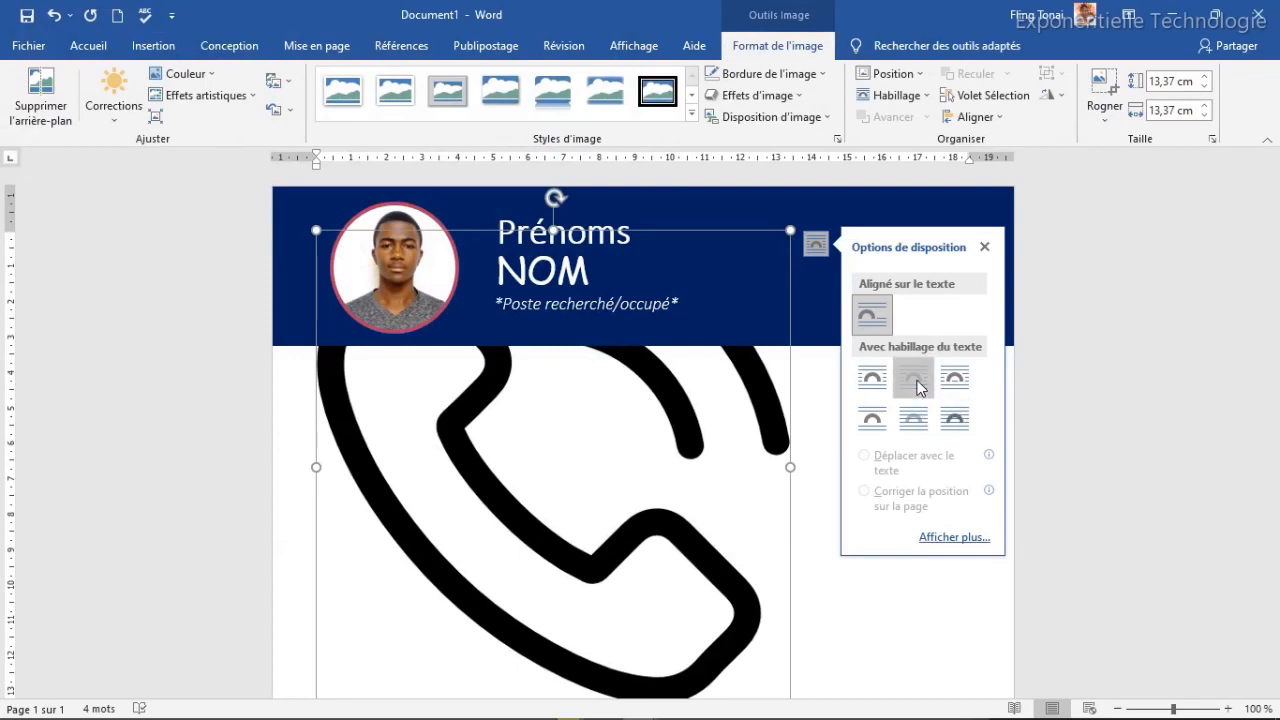
pyautogui.click(1168, 80)
pyautogui.write('0')
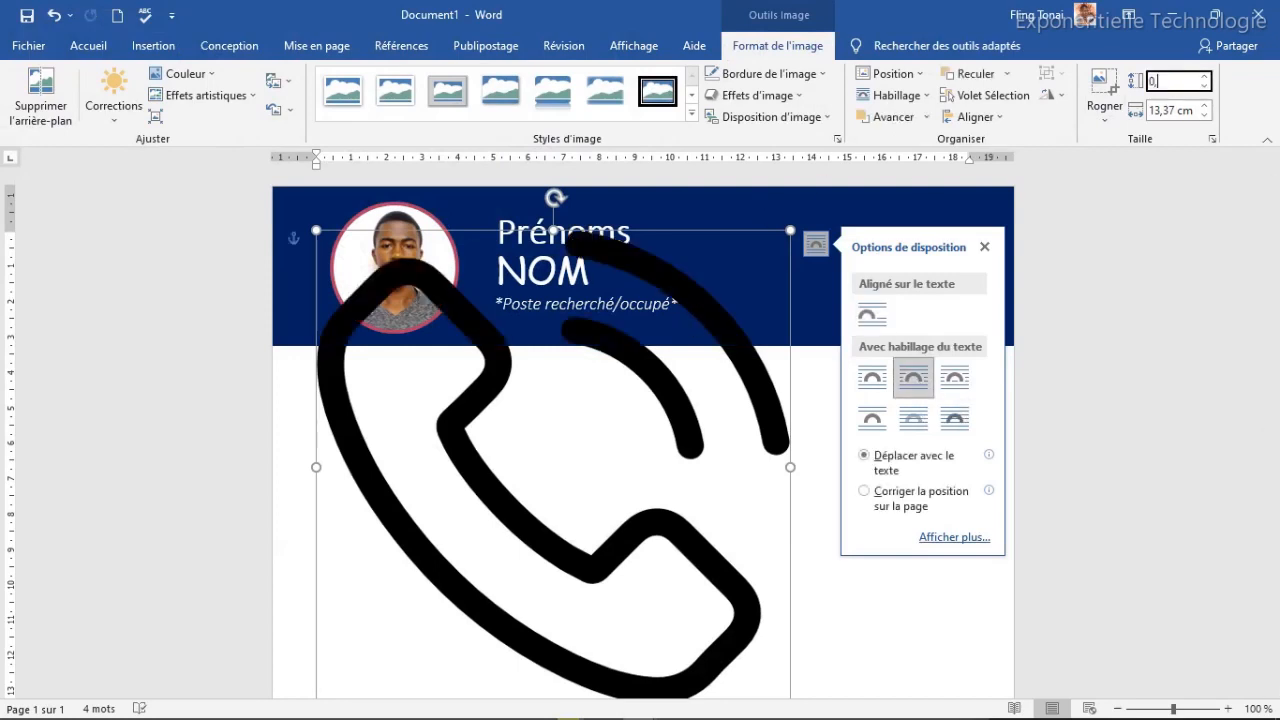
pyautogui.write(',5')
pyautogui.press('Tab')
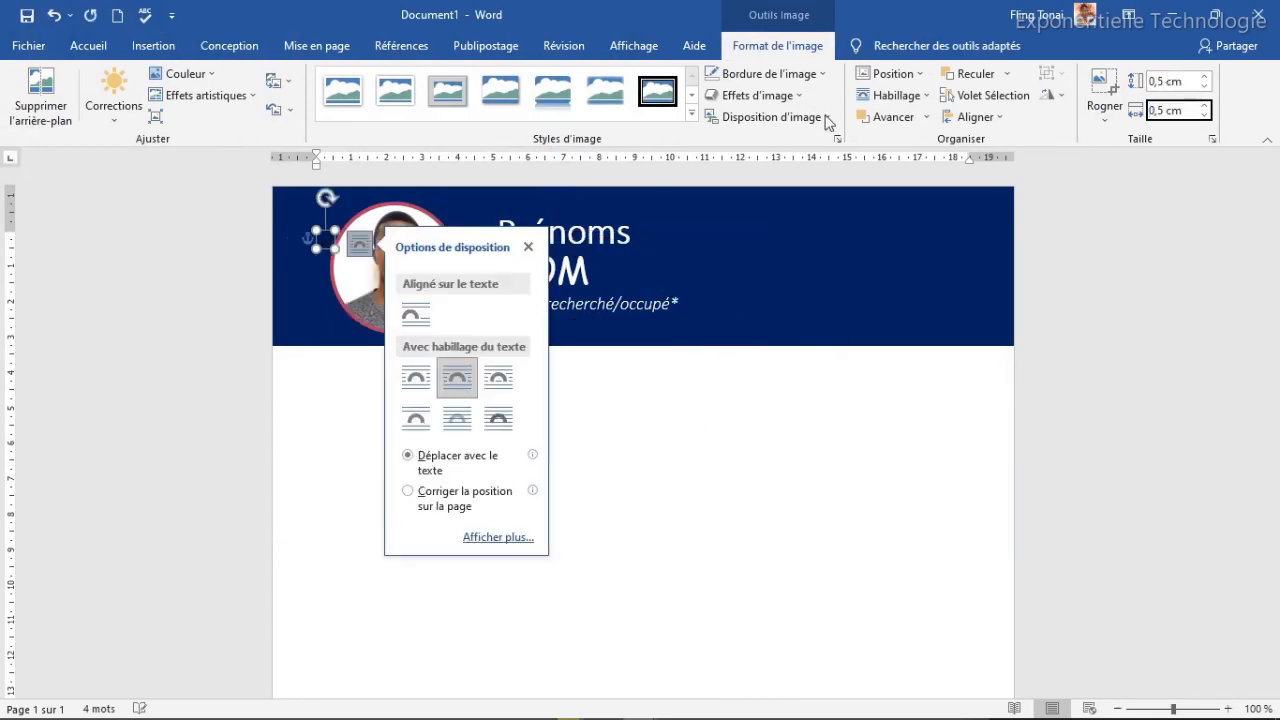
# Step: Move the telephone icon to the right end of the header banner and recolor it "Orange, couleur accent. 2 claire"
pyautogui.moveTo(325, 240); pyautogui.dragTo(938, 210)
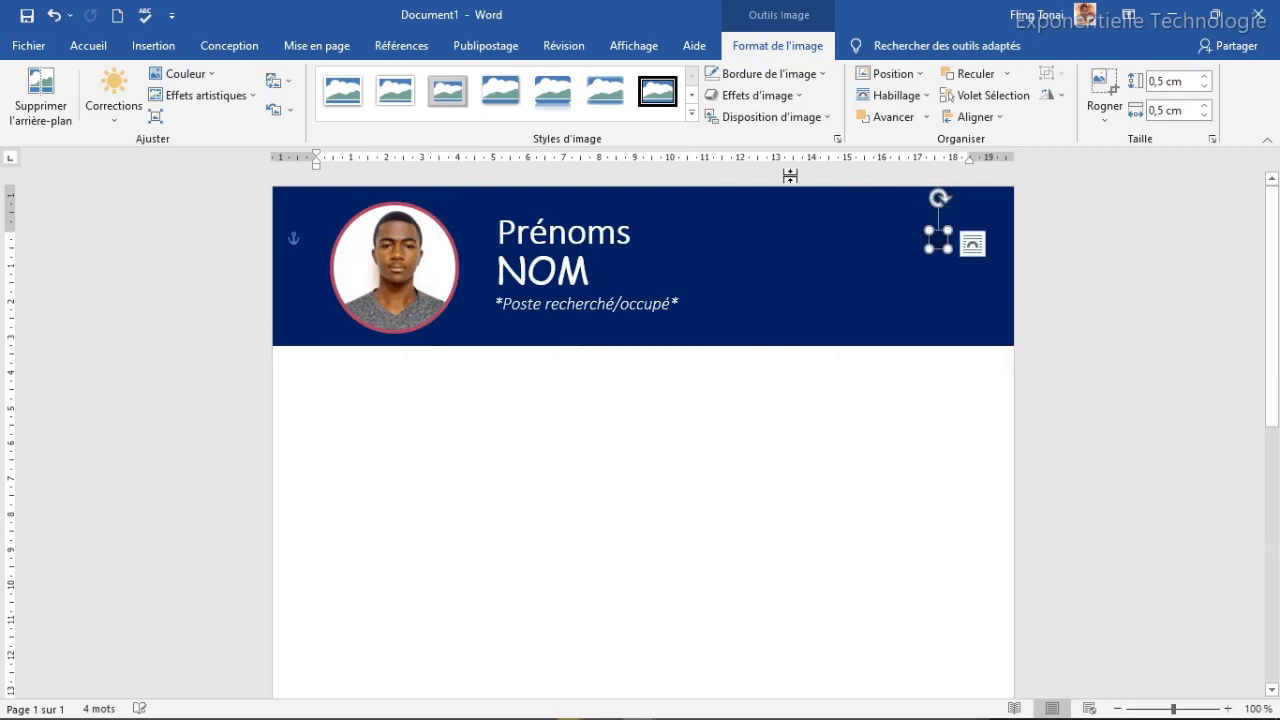
pyautogui.click(213, 76)
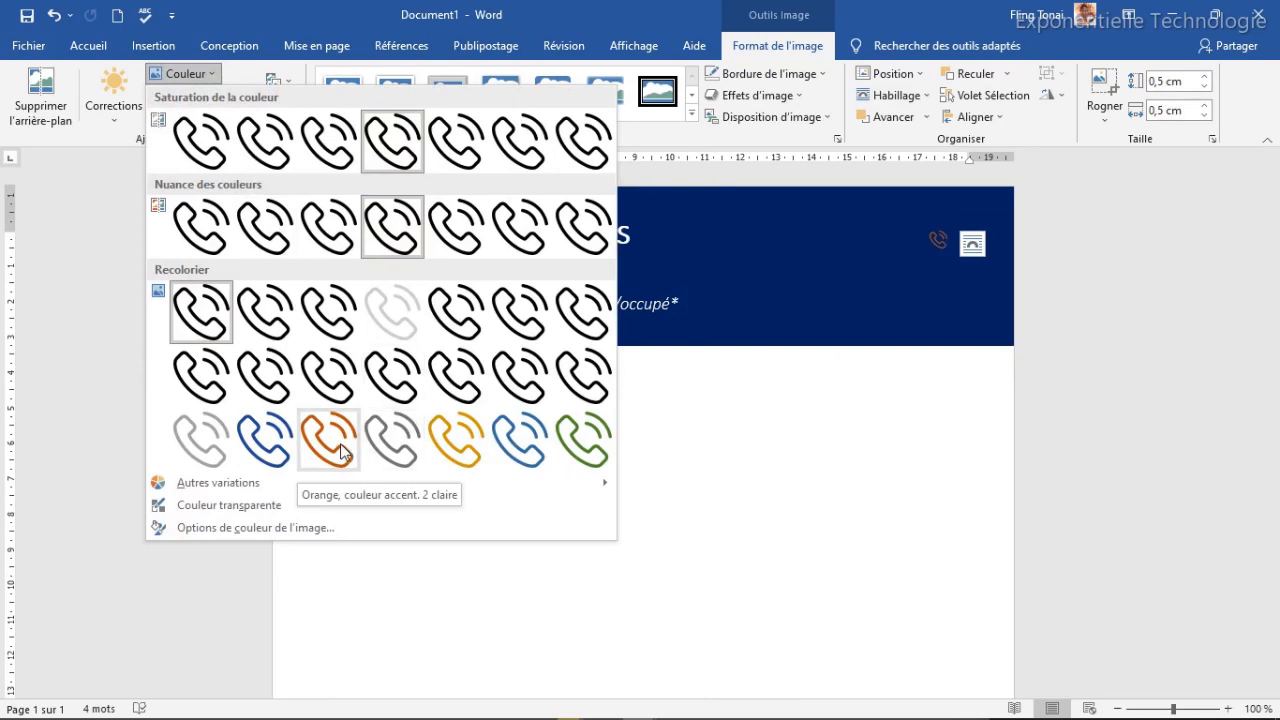
pyautogui.click(330, 440)
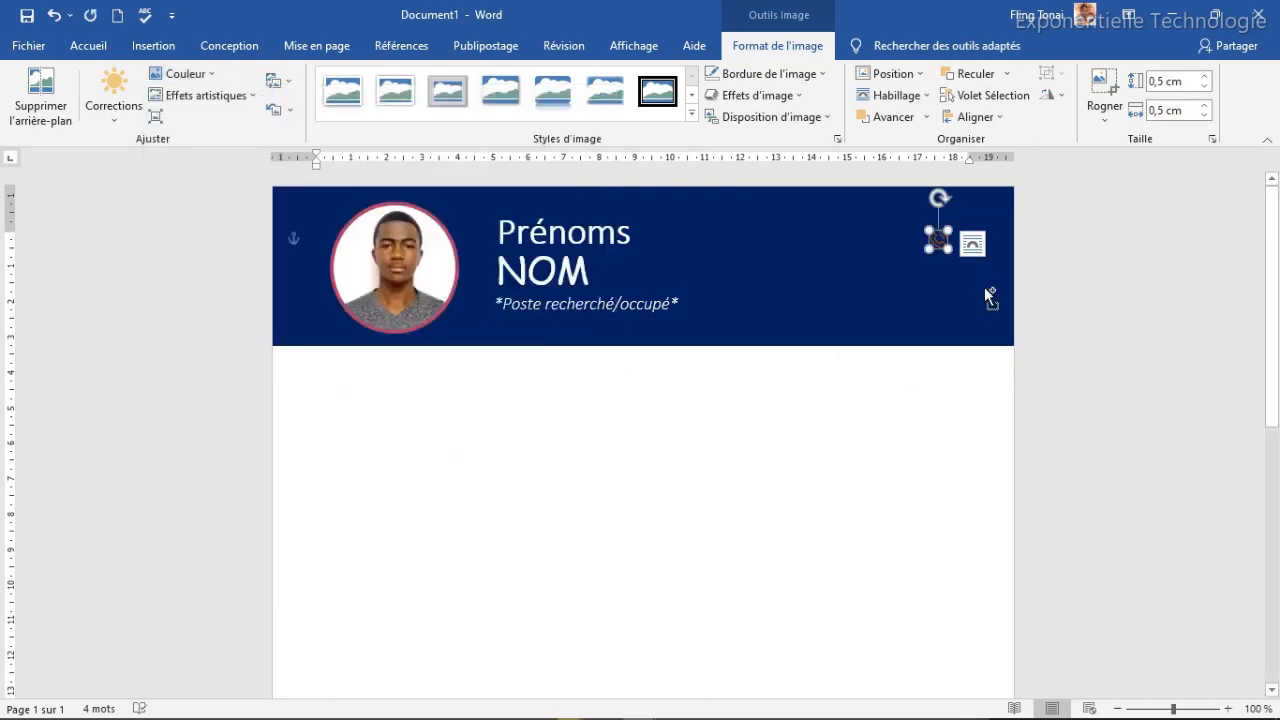
# Step: Place two copies of the orange telephone icon directly below the original, vertically aligned and evenly spaced in the banner
pyautogui.moveTo(988, 296); pyautogui.dragTo(984, 290)
pyautogui.moveTo(956, 248); pyautogui.dragTo(943, 300)
pyautogui.hotkey('ctrl', 'z')
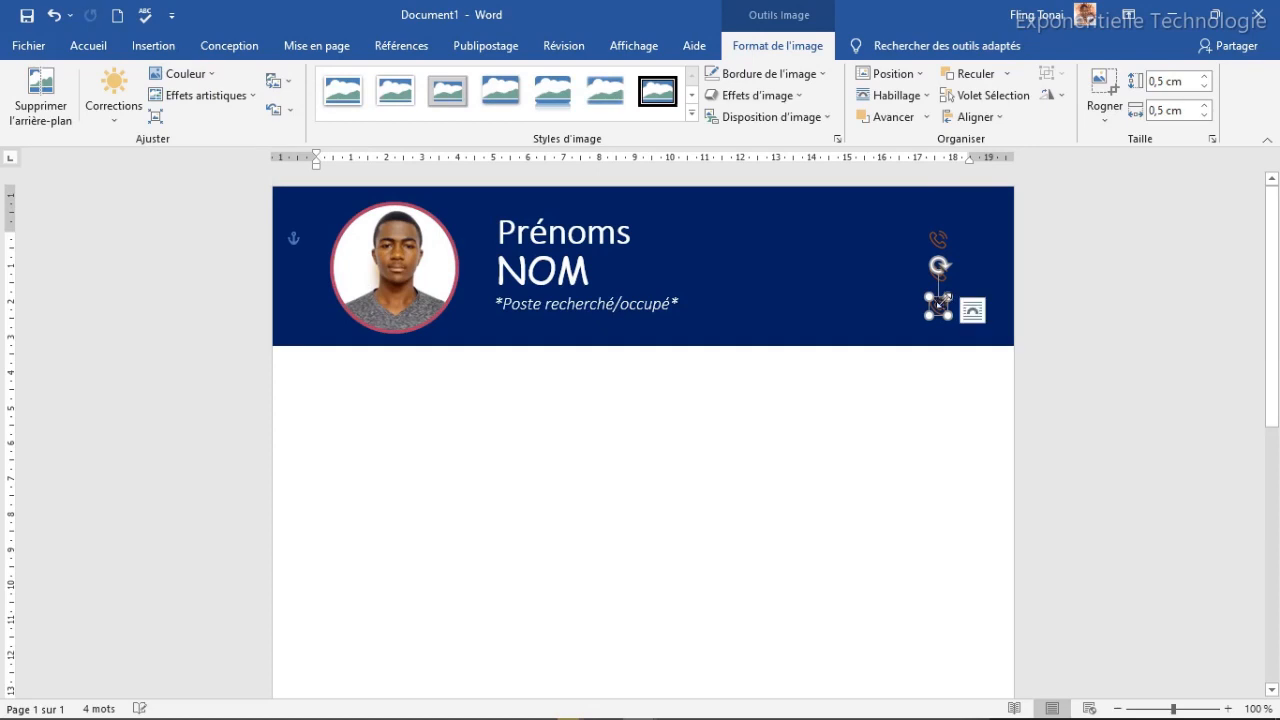
pyautogui.click(867, 271)
# Step: Replace the middle telephone icon with the black outline location pin picture from the "icones" folder
pyautogui.click(941, 271)
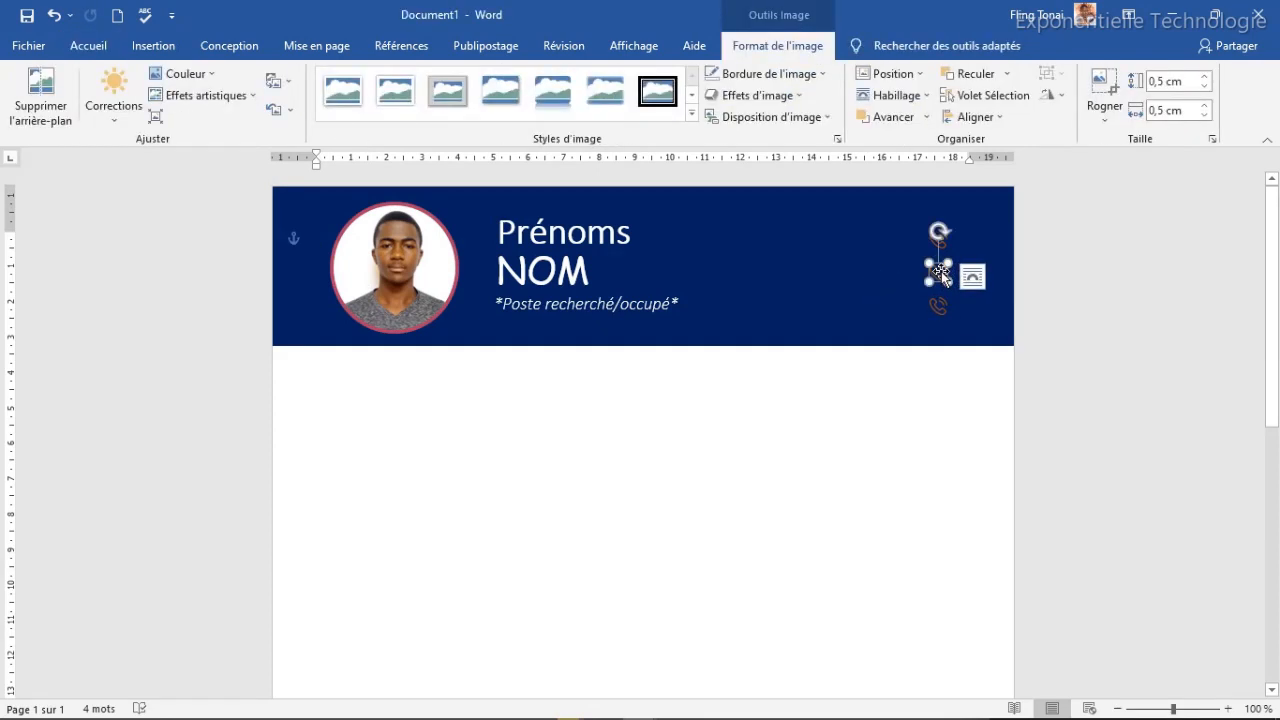
pyautogui.rightClick(941, 271)
pyautogui.moveTo(1034, 427)
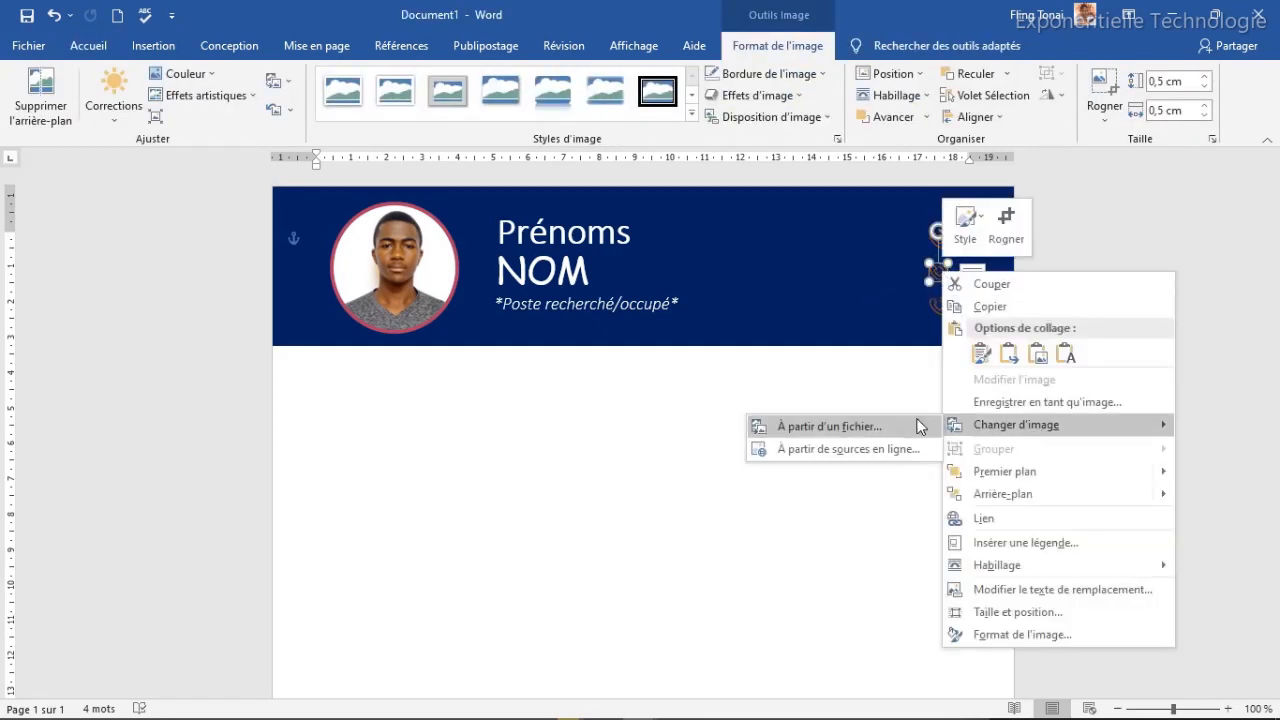
pyautogui.click(869, 426)
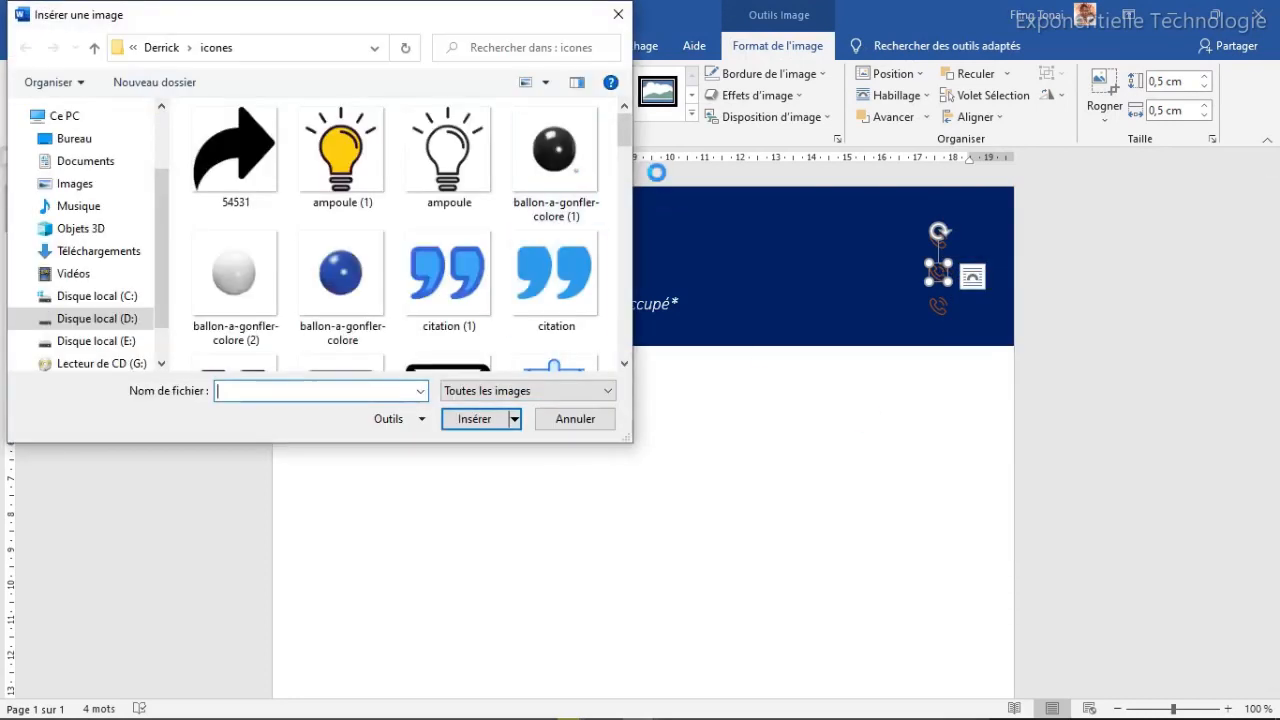
pyautogui.moveTo(626, 134); pyautogui.dragTo(623, 208)
pyautogui.doubleClick(556, 218)
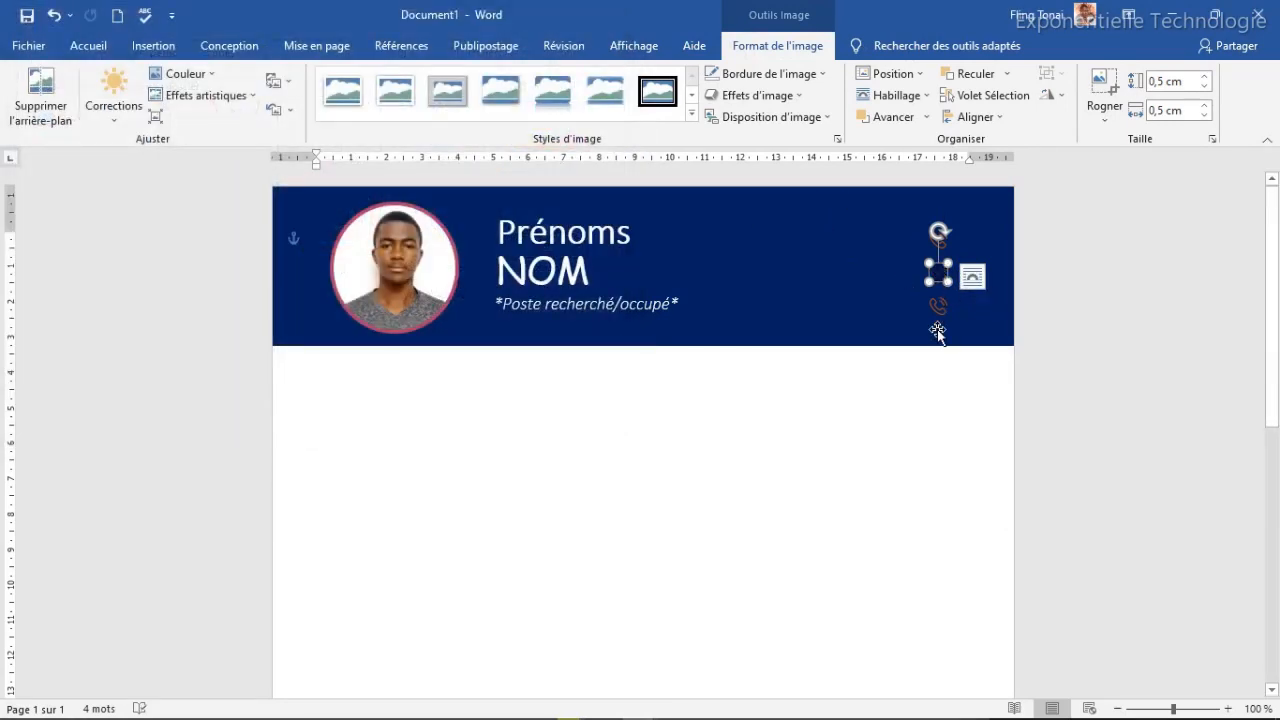
# Step: Replace the lowest telephone icon with the "email (1)" envelope picture from the "icones" folder
pyautogui.rightClick(936, 308)
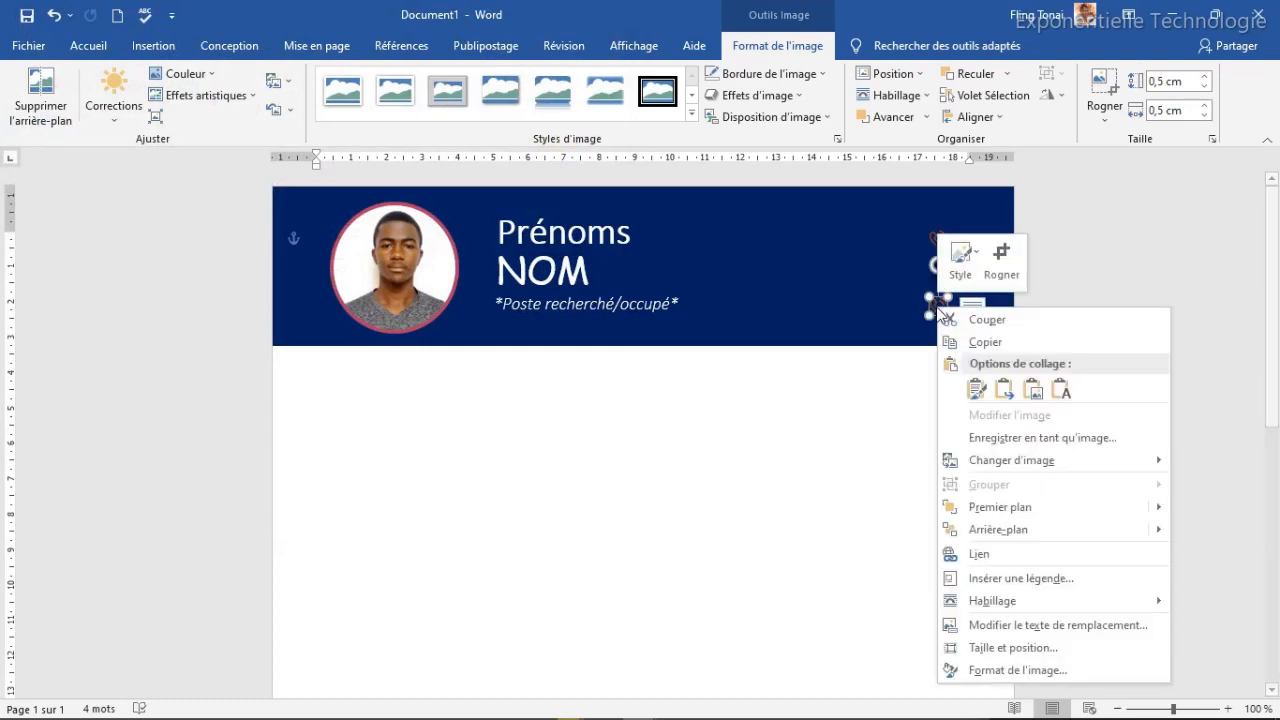
pyautogui.moveTo(1008, 467)
pyautogui.click(849, 468)
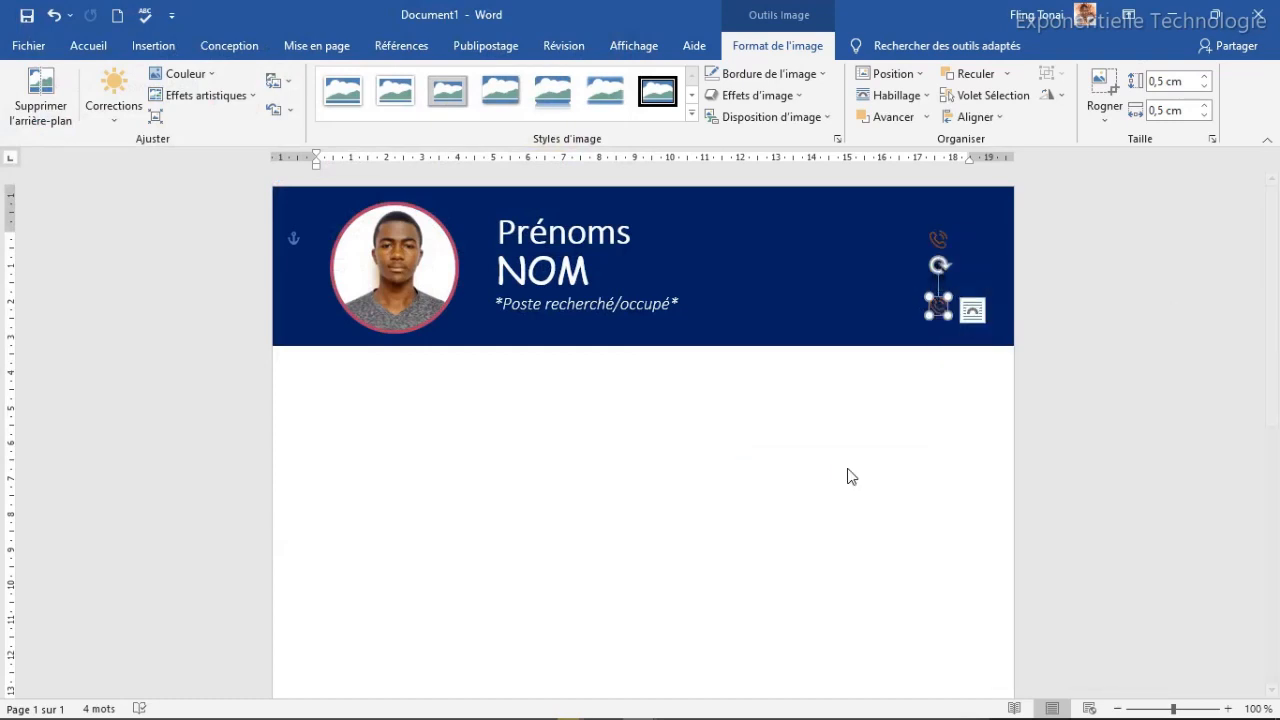
pyautogui.moveTo(623, 135); pyautogui.dragTo(622, 162)
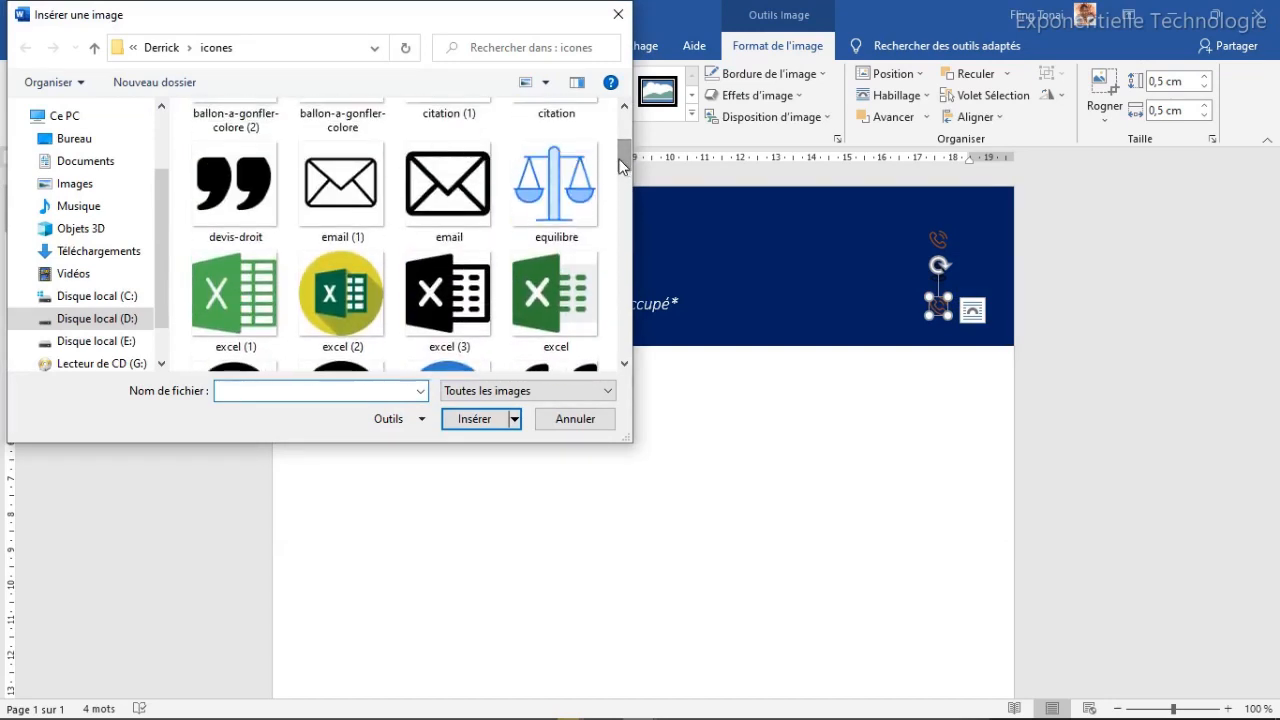
pyautogui.doubleClick(337, 180)
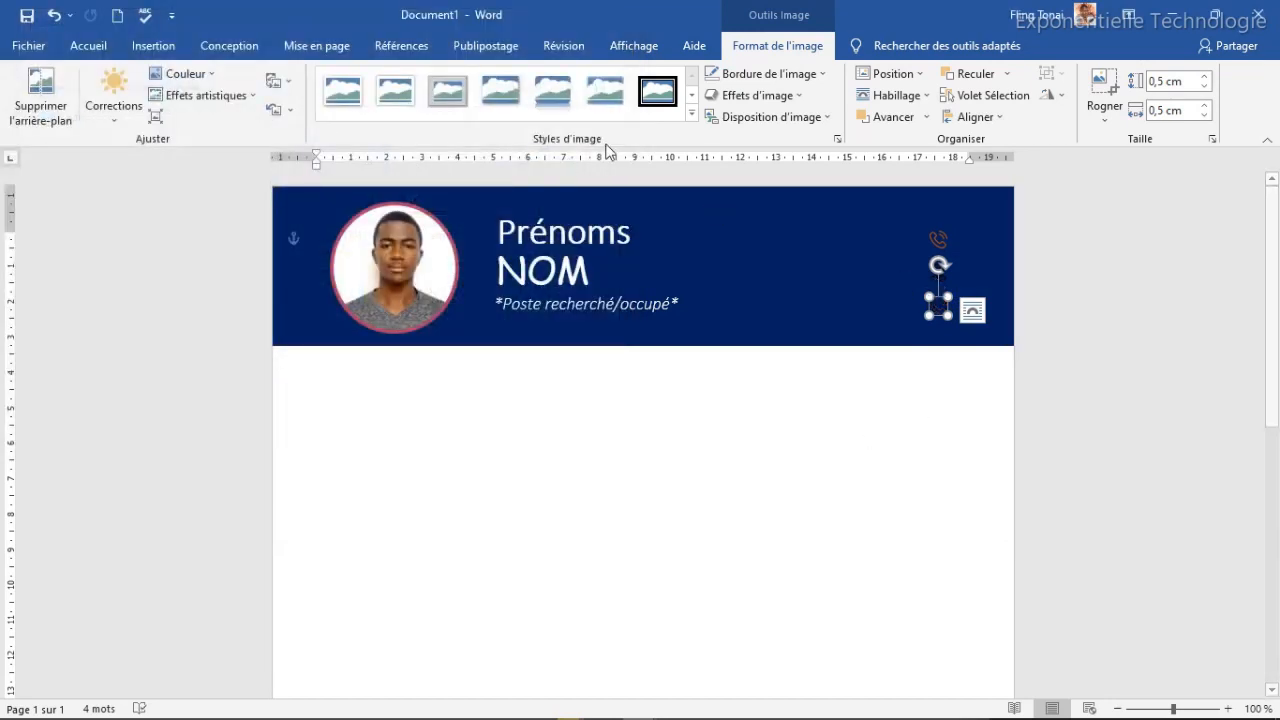
# Step: Recolor both the envelope icon and the location pin icon with "Orange, couleur accent. 2 claire"
pyautogui.click(205, 76)
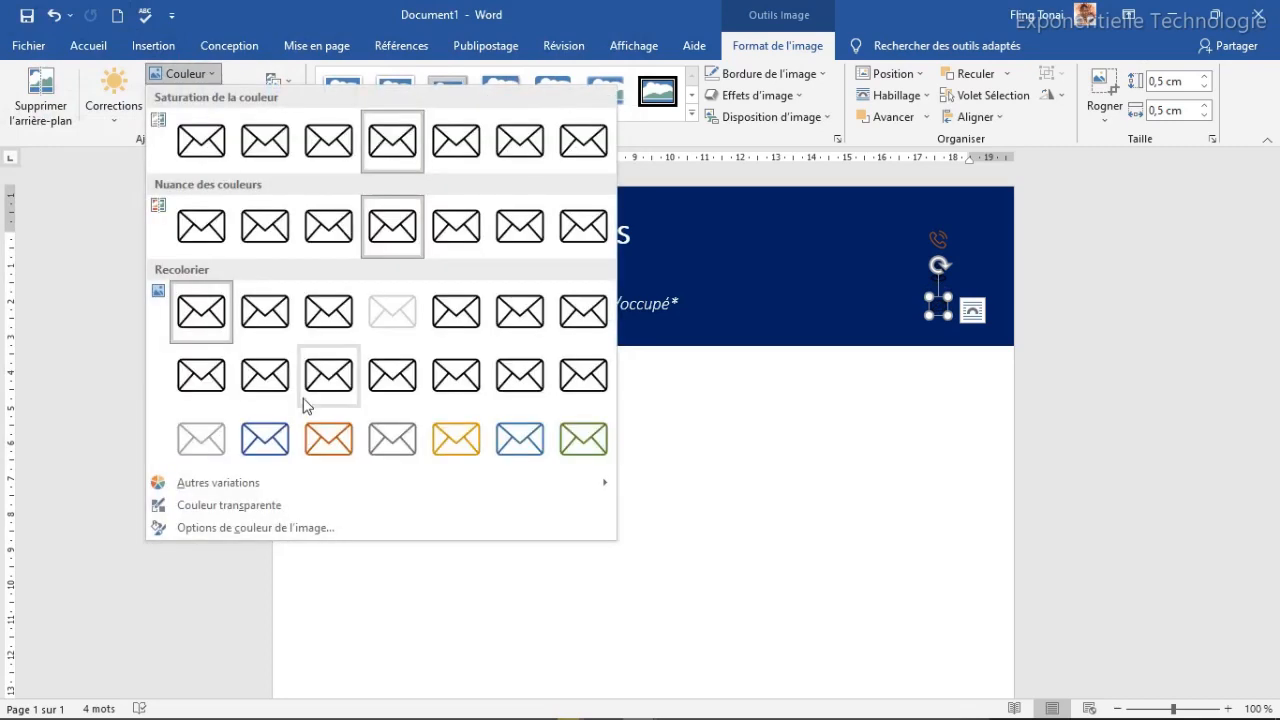
pyautogui.click(328, 440)
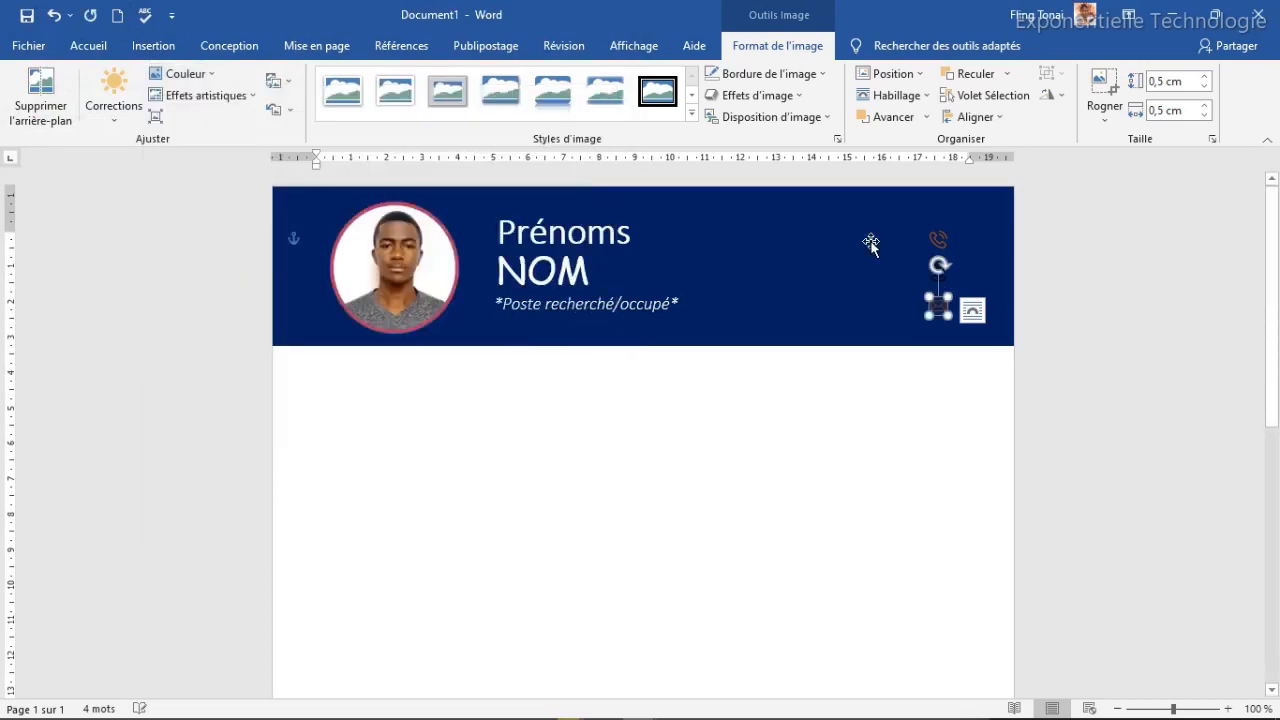
pyautogui.click(946, 276)
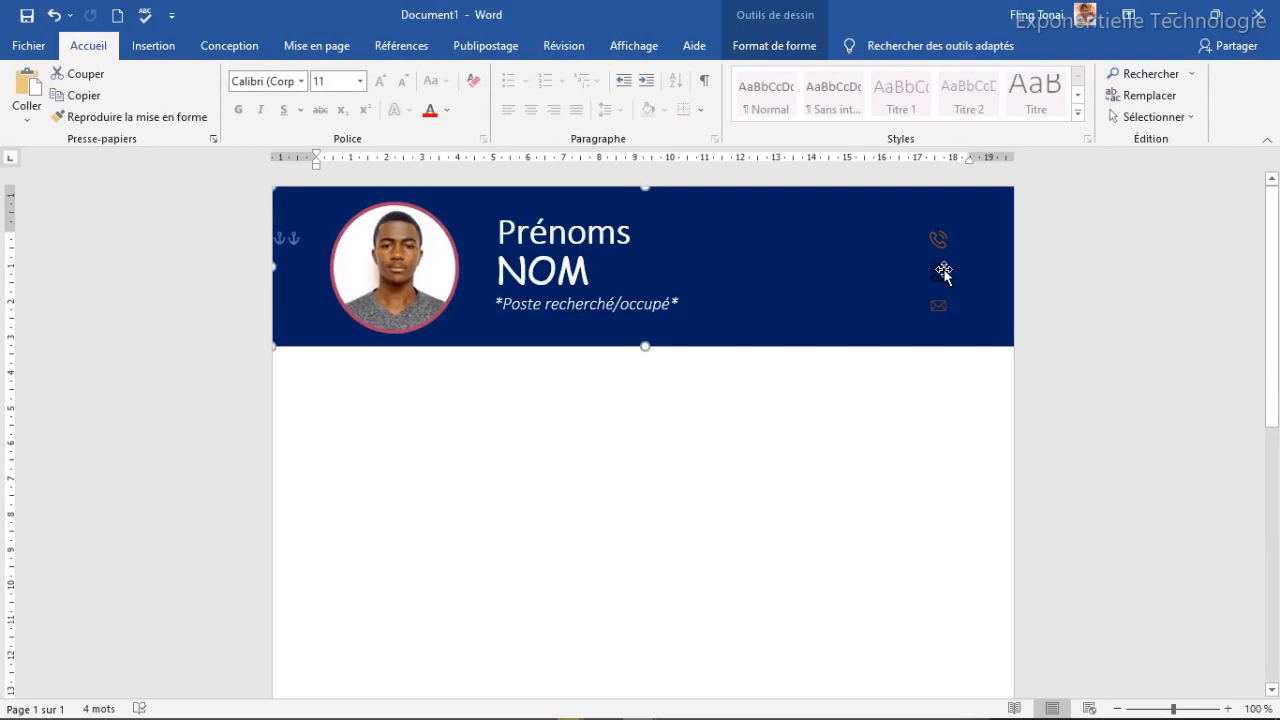
pyautogui.click(944, 272)
pyautogui.click(185, 74)
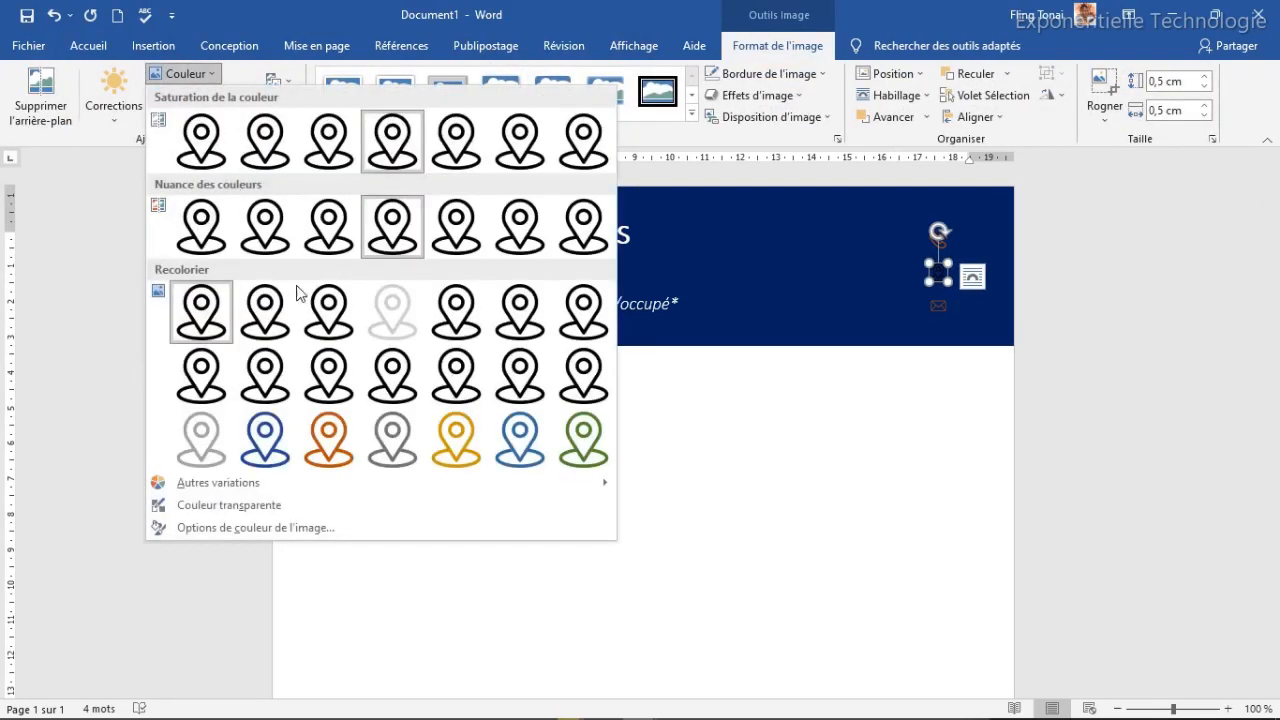
pyautogui.click(332, 440)
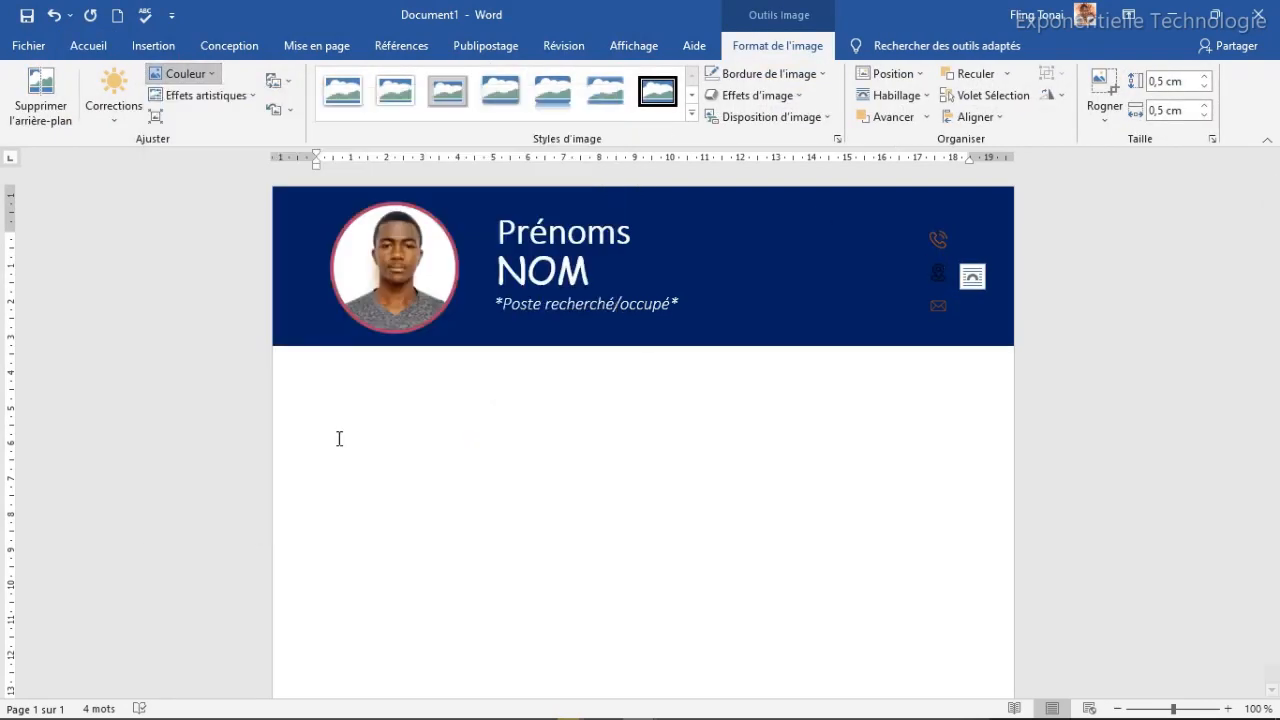
pyautogui.click(772, 500)
# Step: Duplicate the "*Poste recherché/occupé*" text box and move the copy level with the telephone icon, just left of it
pyautogui.click(616, 303)
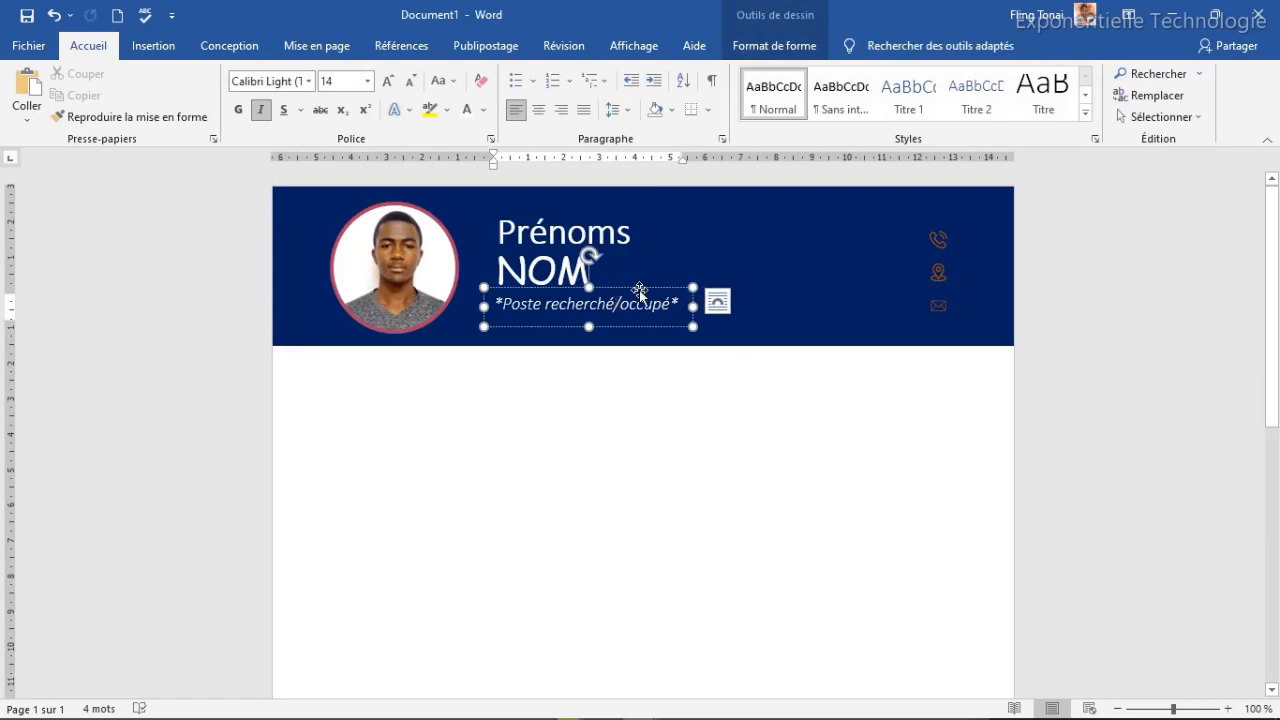
pyautogui.click(639, 291)
pyautogui.hotkey('ctrl', 'd')
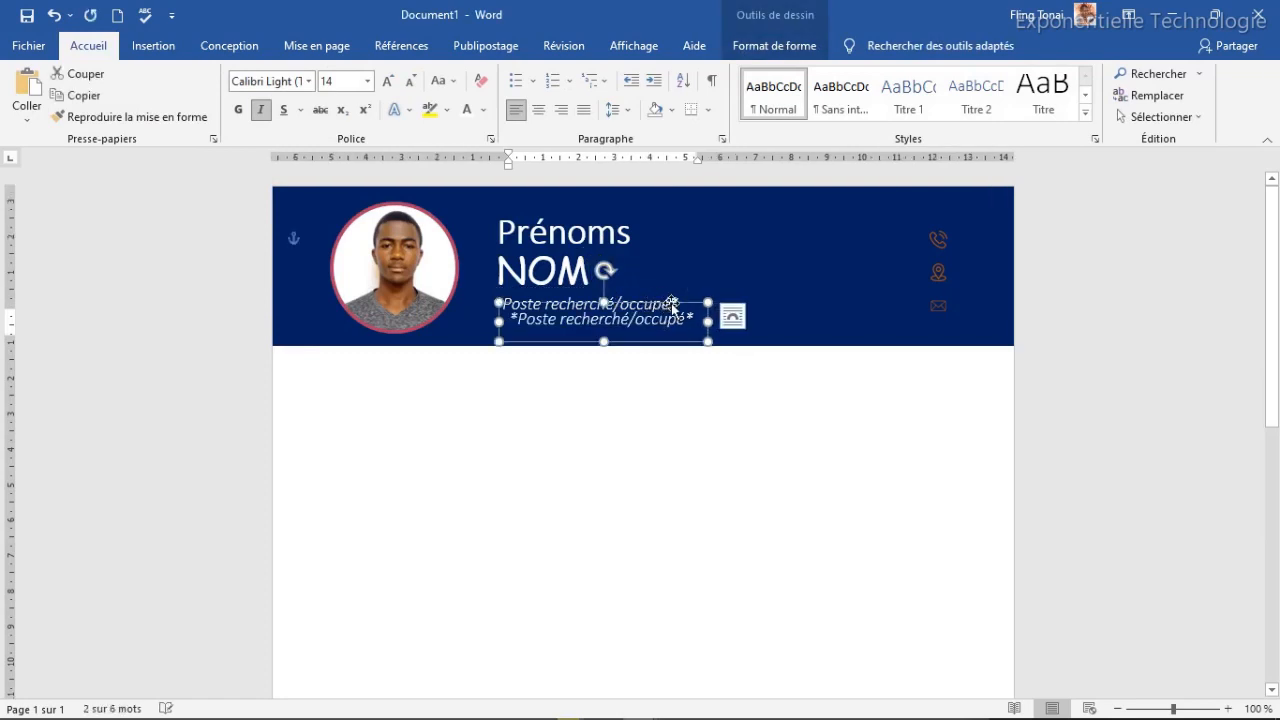
pyautogui.moveTo(675, 312); pyautogui.dragTo(902, 226)
# Step: Replace the duplicated box's text with "Téléphone" and remove its italic formatting
pyautogui.click(887, 245)
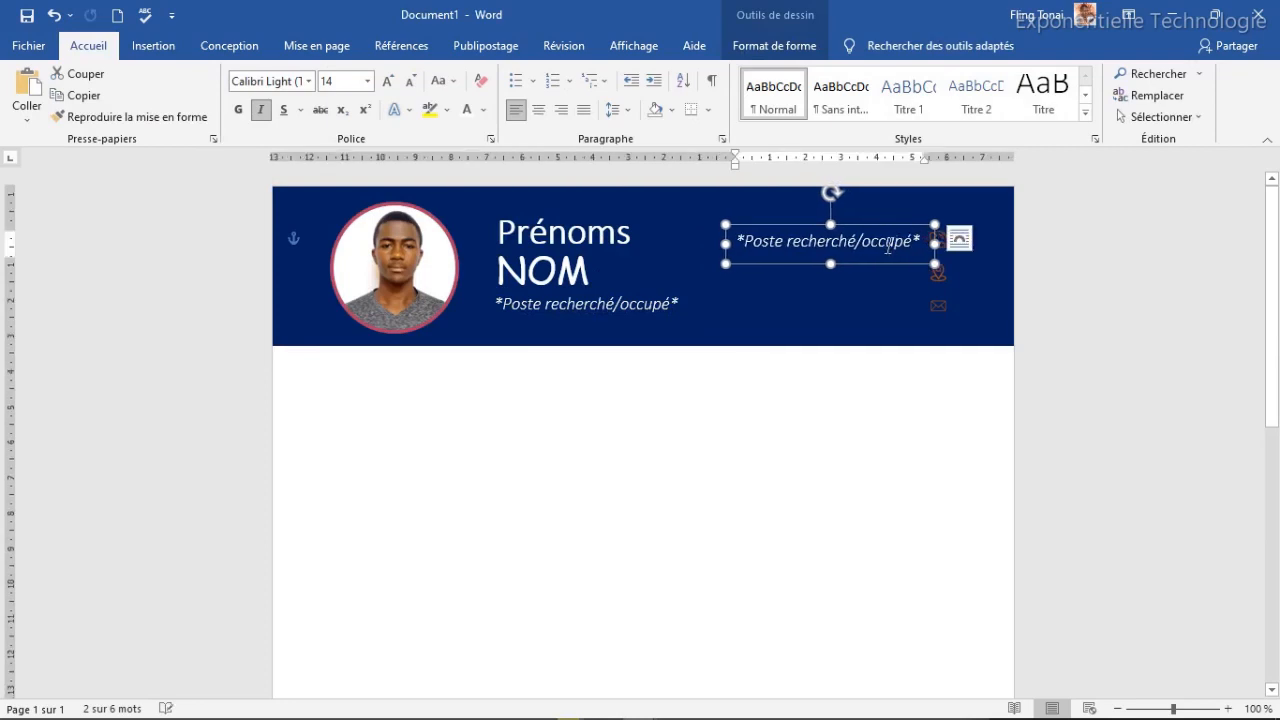
pyautogui.hotkey('ctrl', 'a')
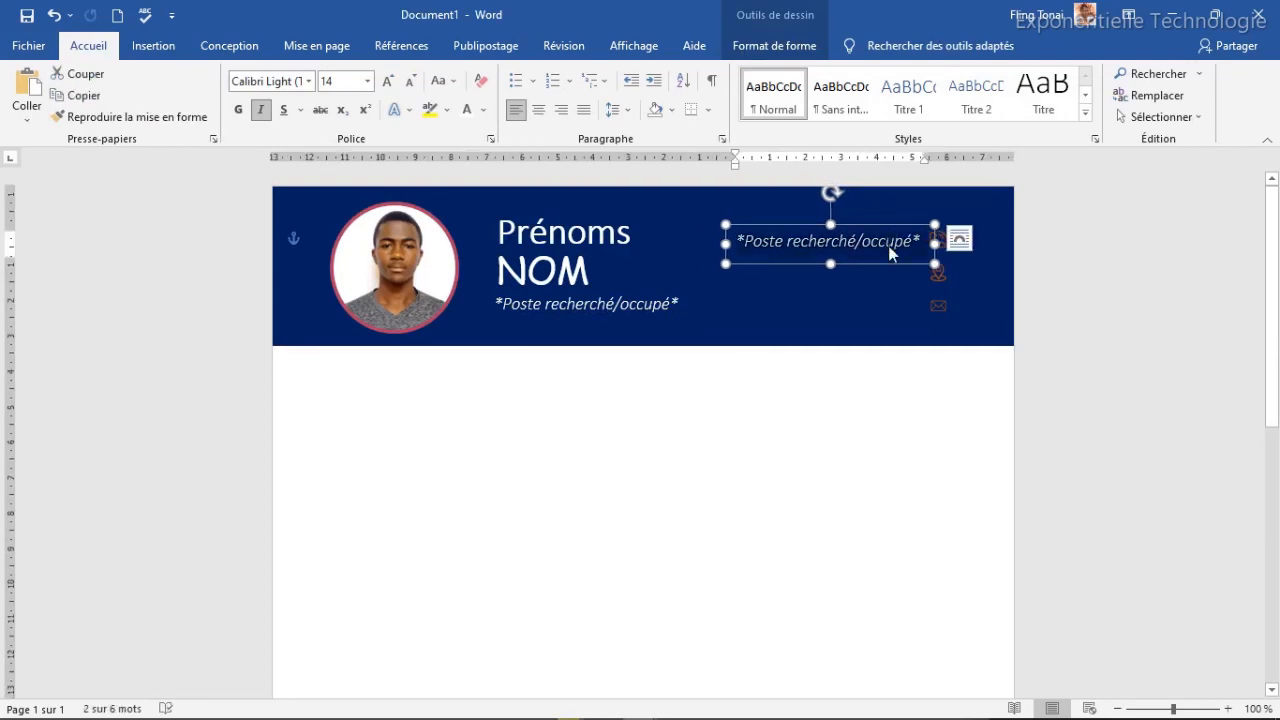
pyautogui.write('Téléphone')
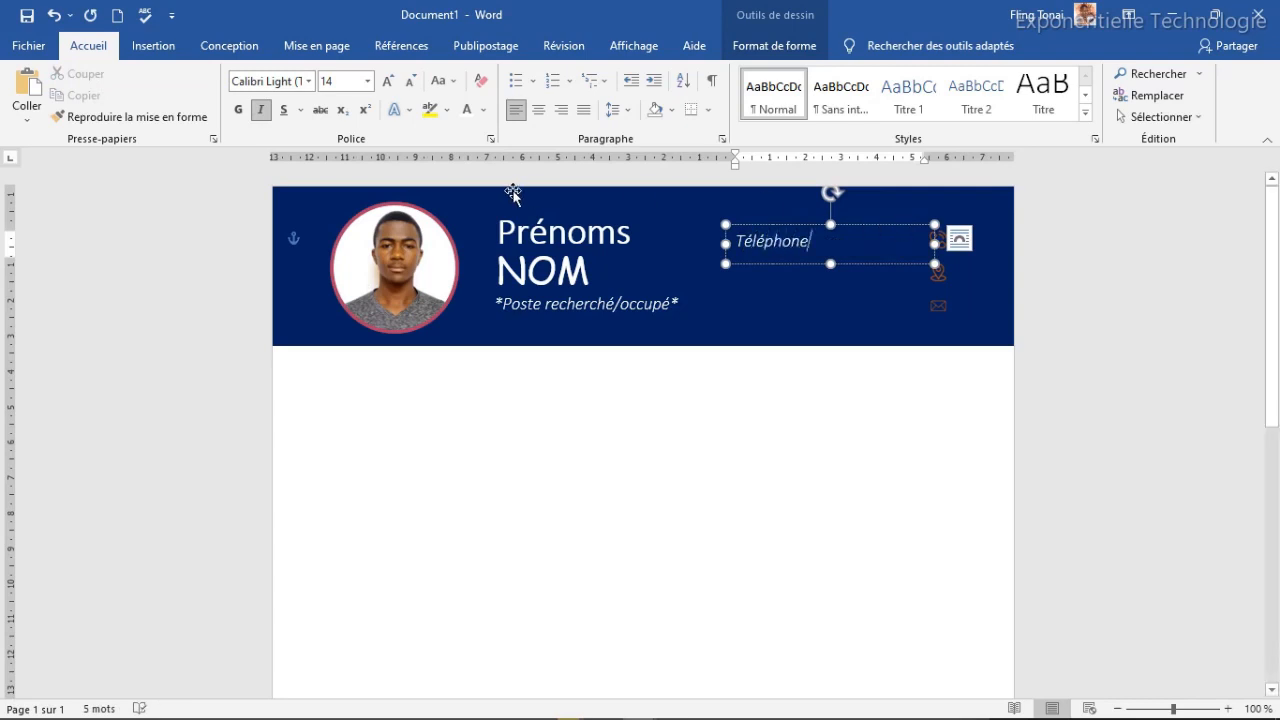
pyautogui.click(262, 112)
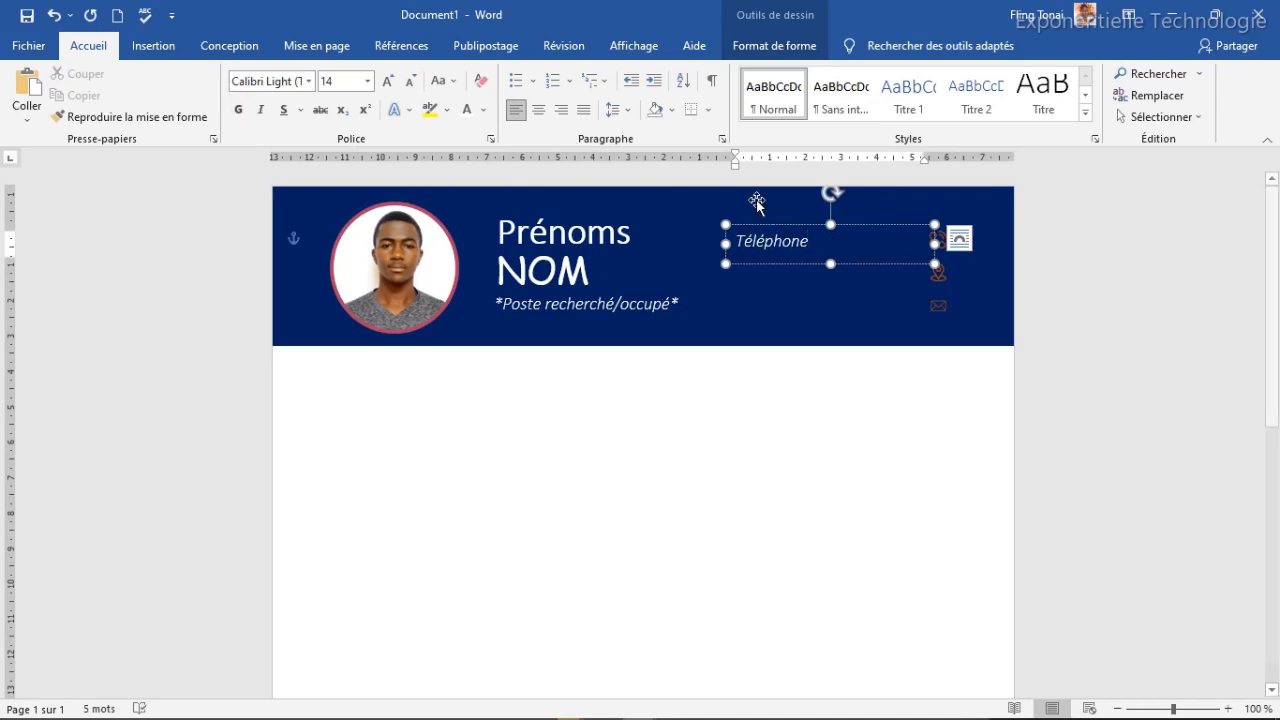
pyautogui.click(801, 226)
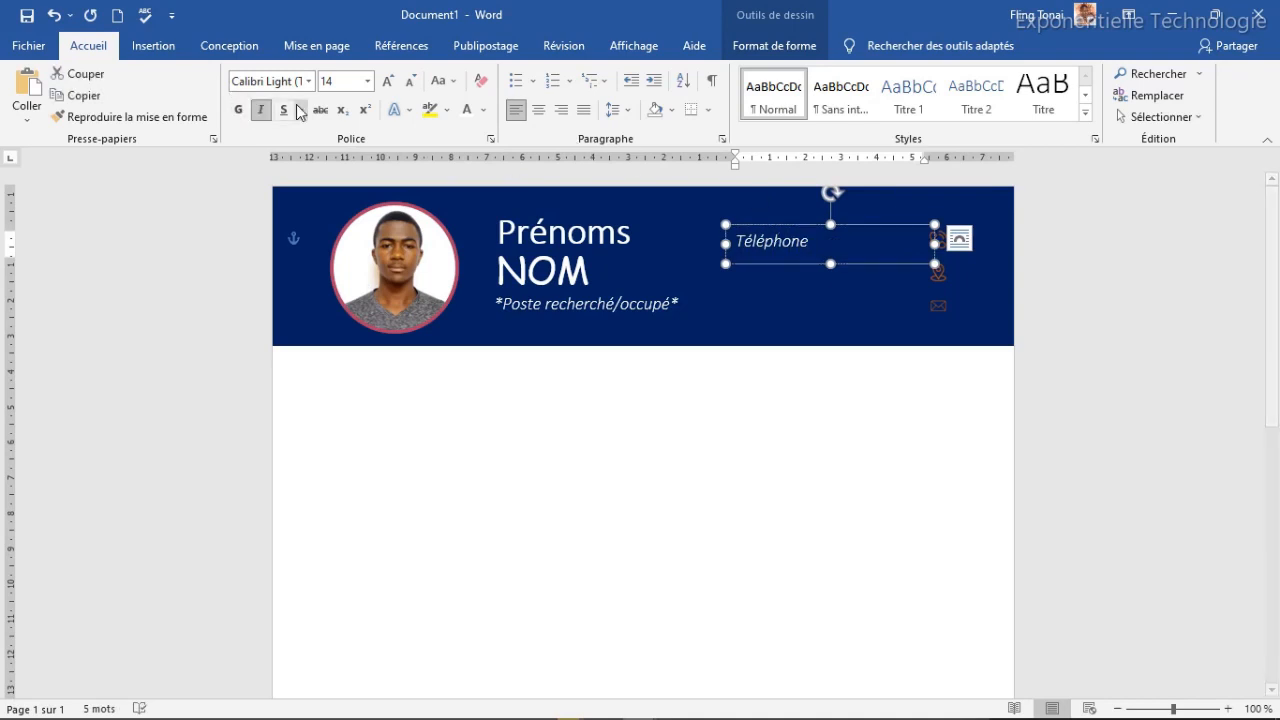
pyautogui.hotkey('ctrl', 'i')
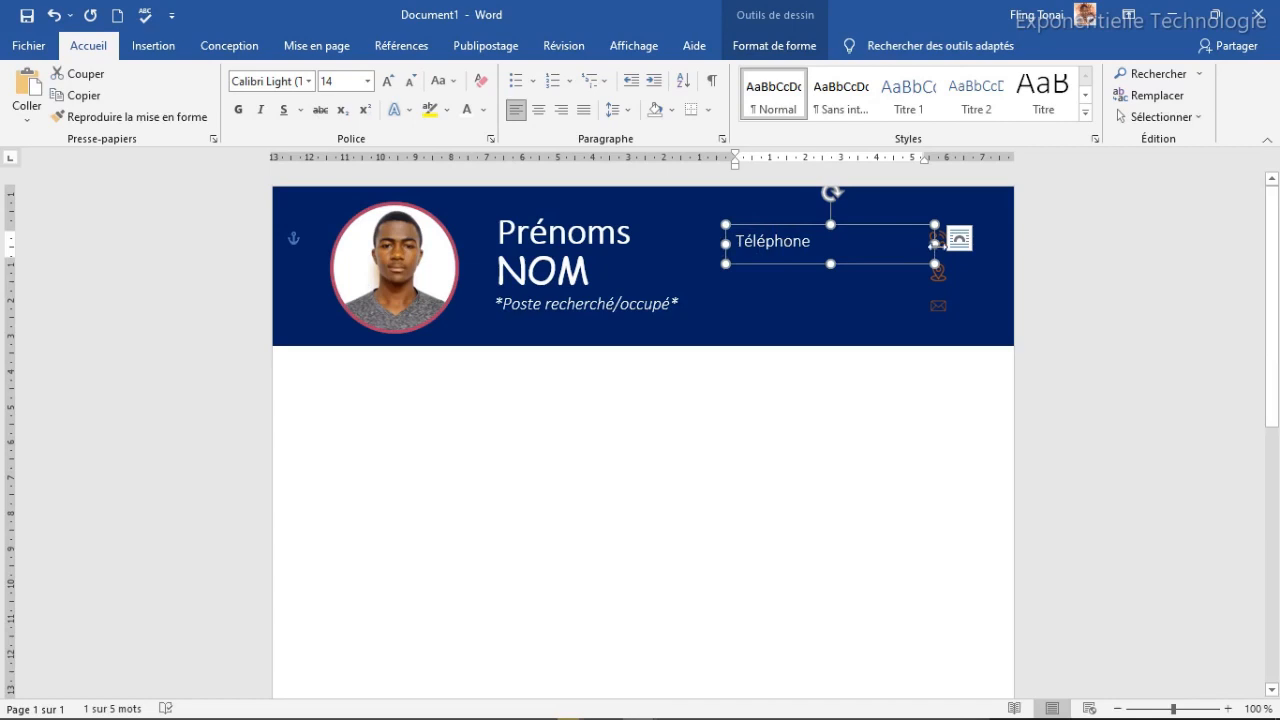
# Step: Narrow the "Téléphone" box to fit beside its icon, and place a copy beside both the location pin and the envelope
pyautogui.moveTo(934, 243); pyautogui.dragTo(886, 258)
pyautogui.hotkey('ctrl', 'c')
pyautogui.hotkey('ctrl', 'v')
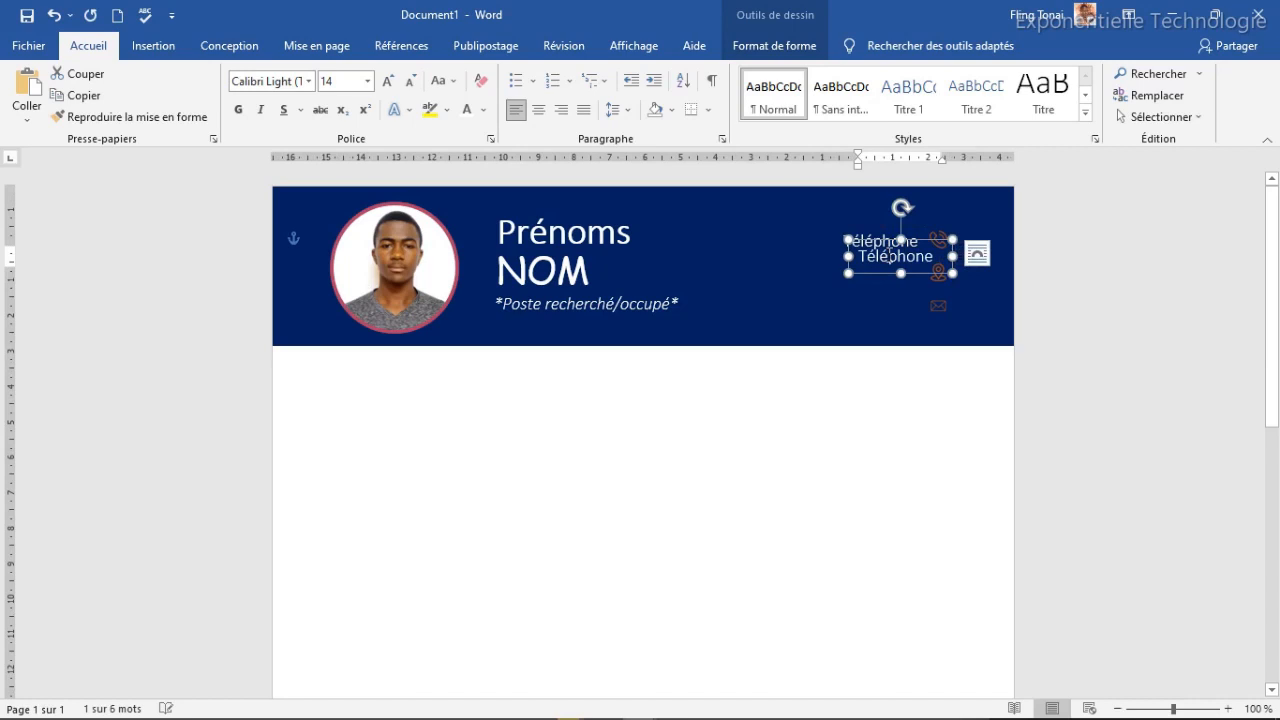
pyautogui.moveTo(923, 238); pyautogui.dragTo(907, 289)
pyautogui.hotkey('ctrl', 'v')
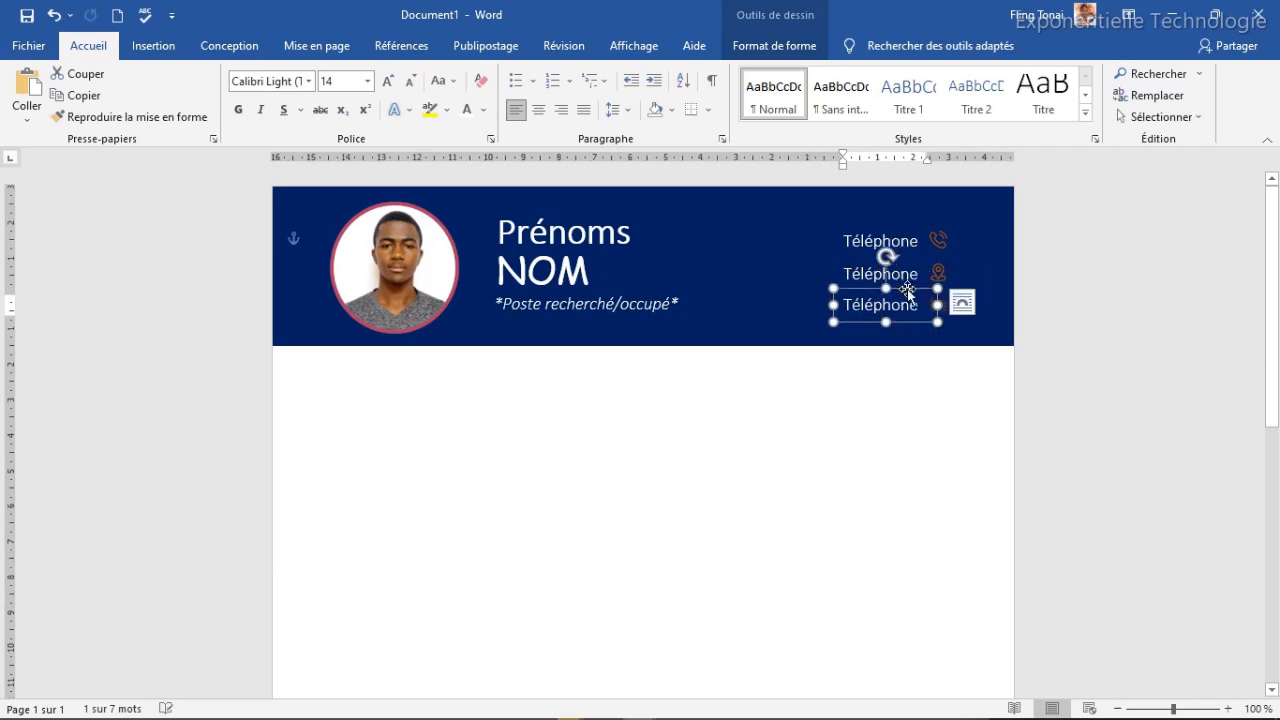
# Step: Change the text beside the envelope icon to "Adresse e-mail" and widen its box to the left to fit it on one line
pyautogui.click(899, 304)
pyautogui.doubleClick(899, 306)
pyautogui.write('Adresse e-')
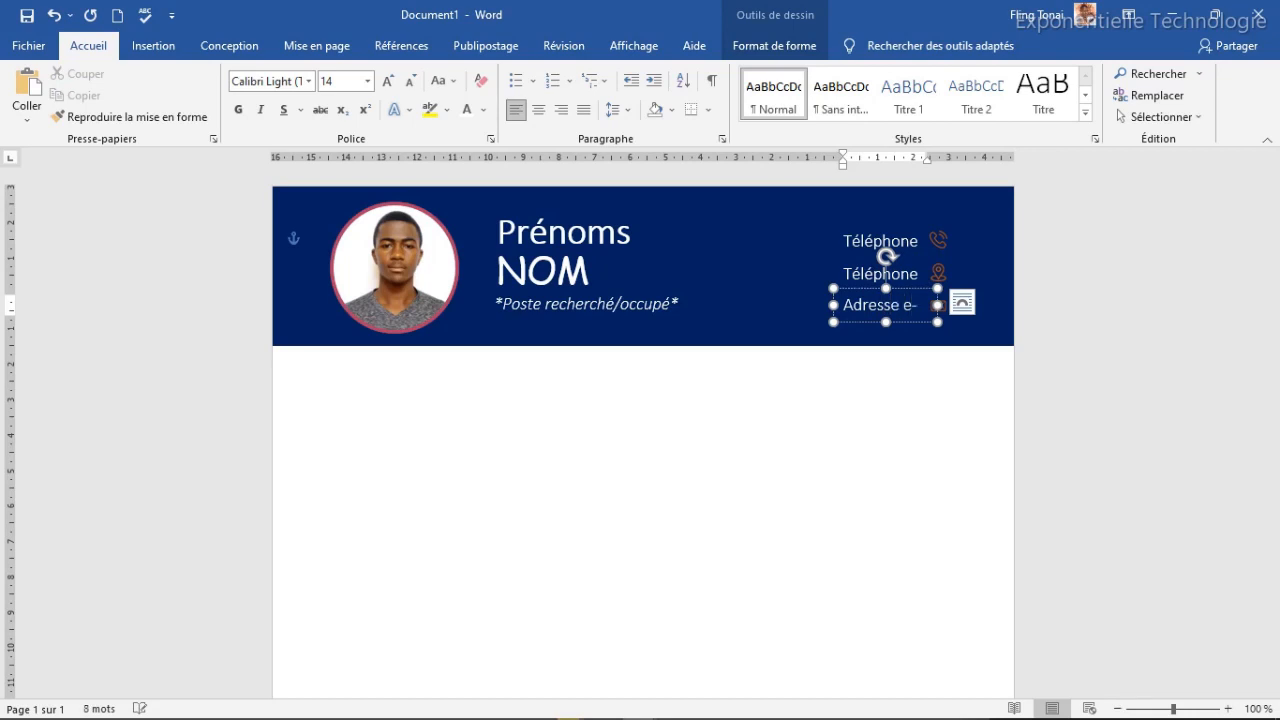
pyautogui.moveTo(833, 305); pyautogui.dragTo(804, 305)
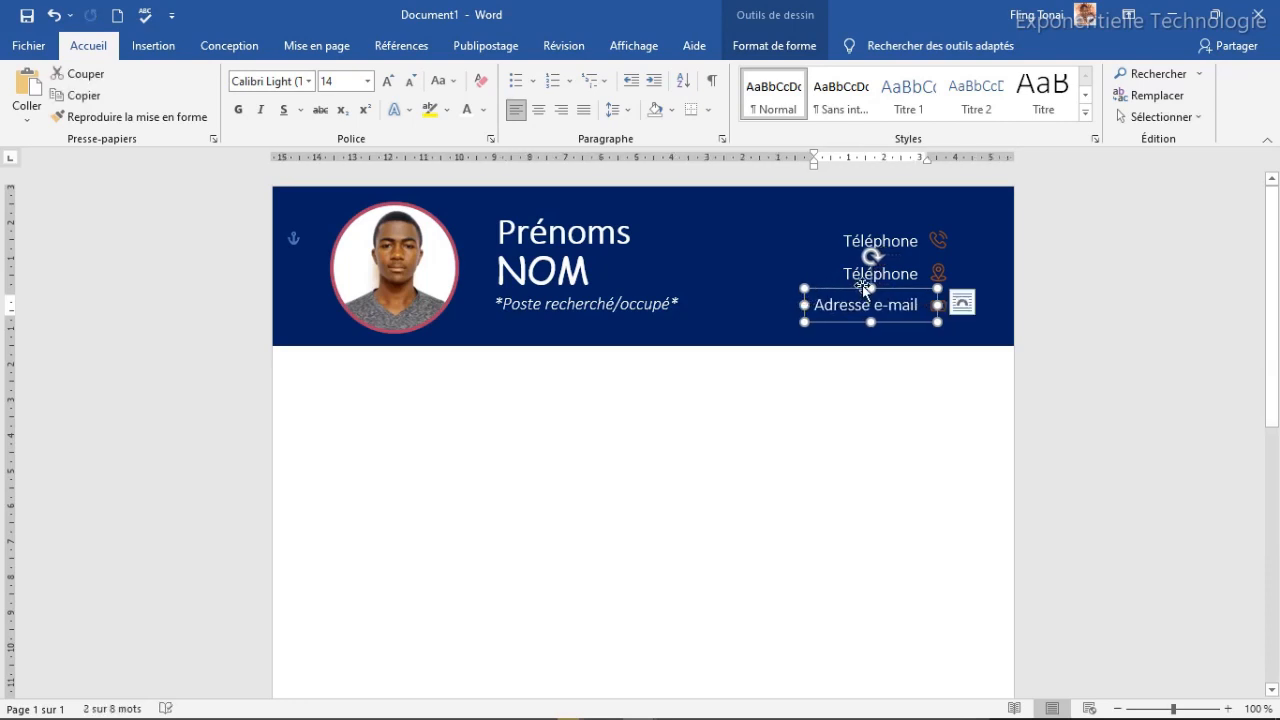
# Step: Replace the "Téléphone" text beside the location pin icon with "Lieu"
pyautogui.click(888, 273)
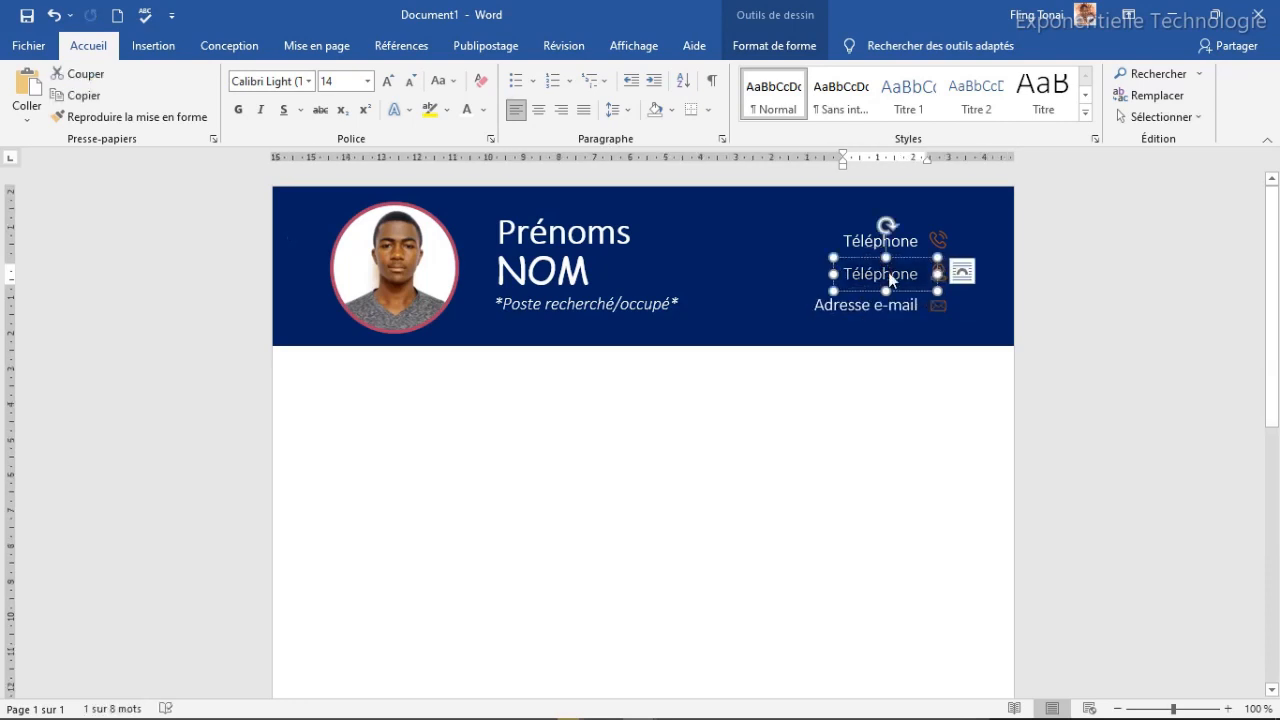
pyautogui.write('Lieu')
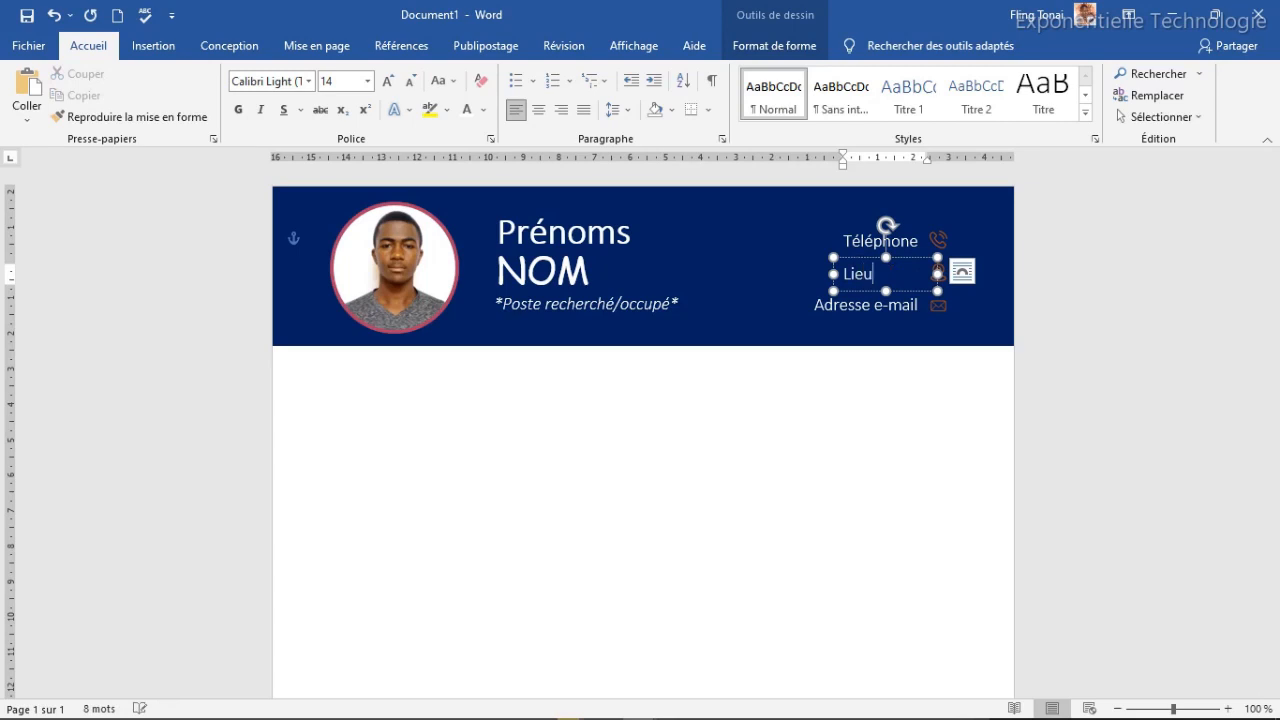
# Step: Narrow the "Lieu" text box from its outer side so the word sits beside the location pin icon
pyautogui.moveTo(833, 273); pyautogui.dragTo(877, 273)
pyautogui.click(837, 416)
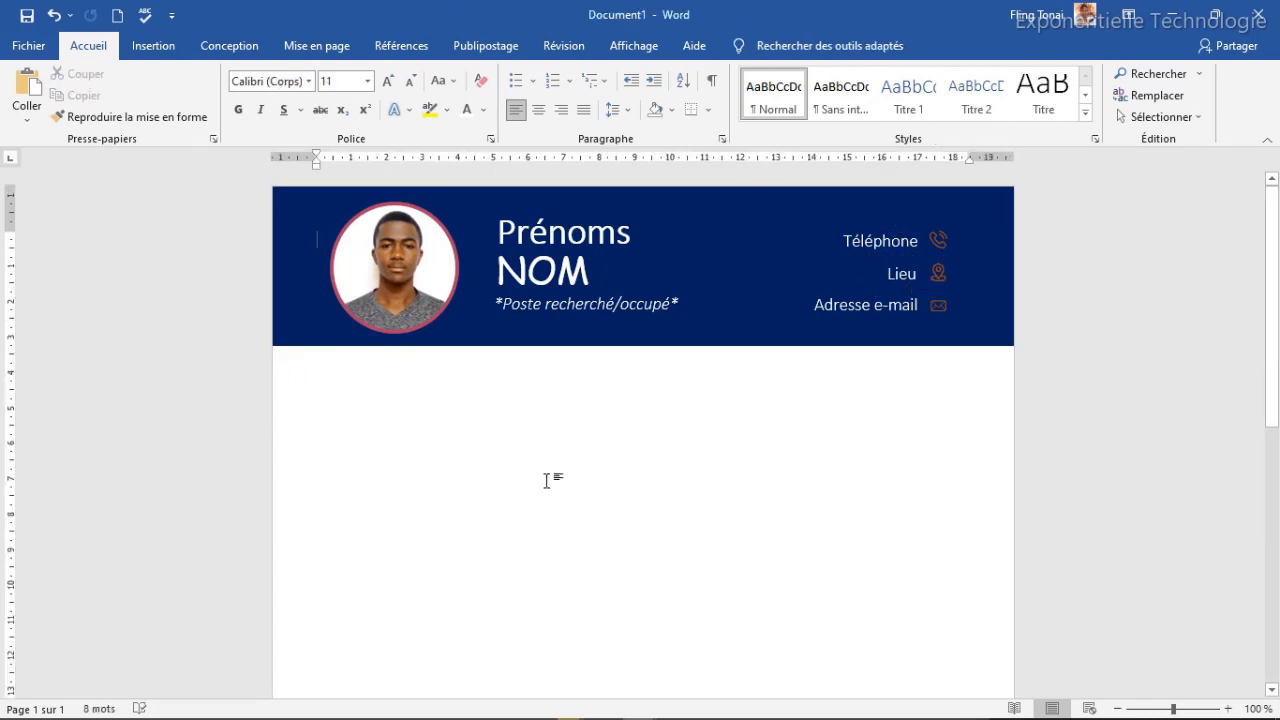
# Step: Duplicate the "Téléphone" text box and enlarge the copy into a wide box across the page just below the header banner
pyautogui.click(905, 241)
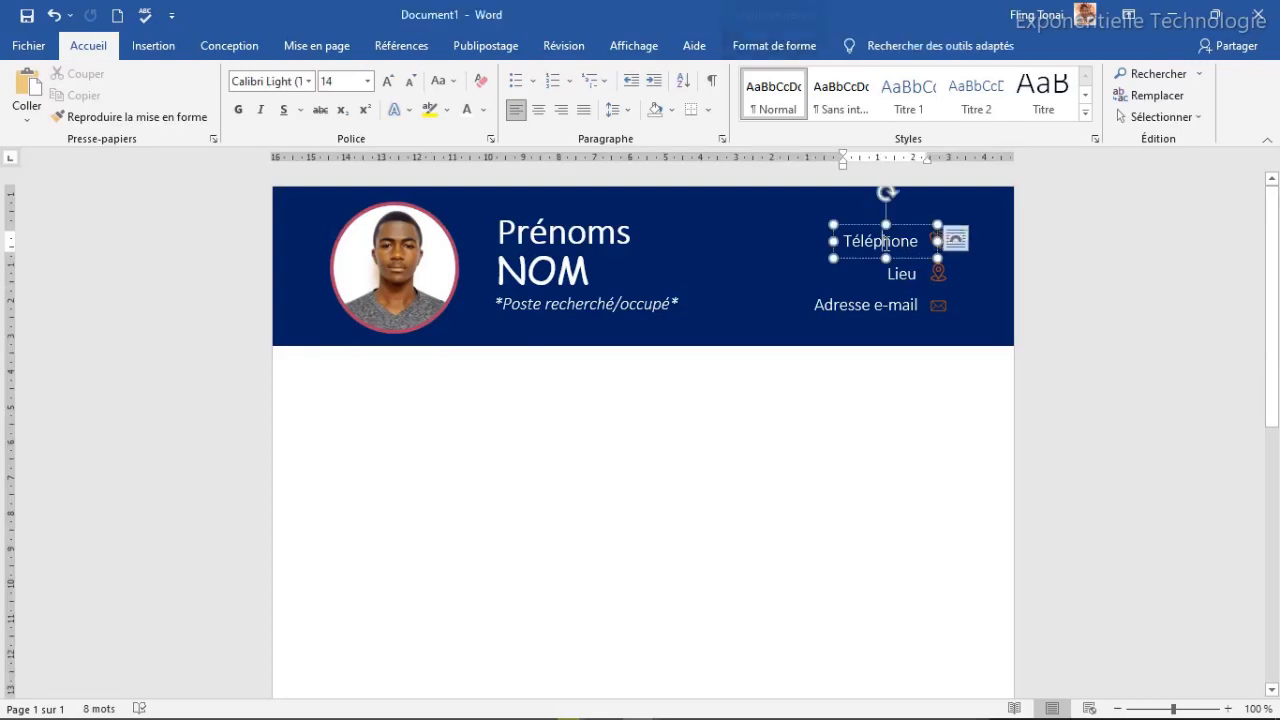
pyautogui.hotkey('ctrl', 'd')
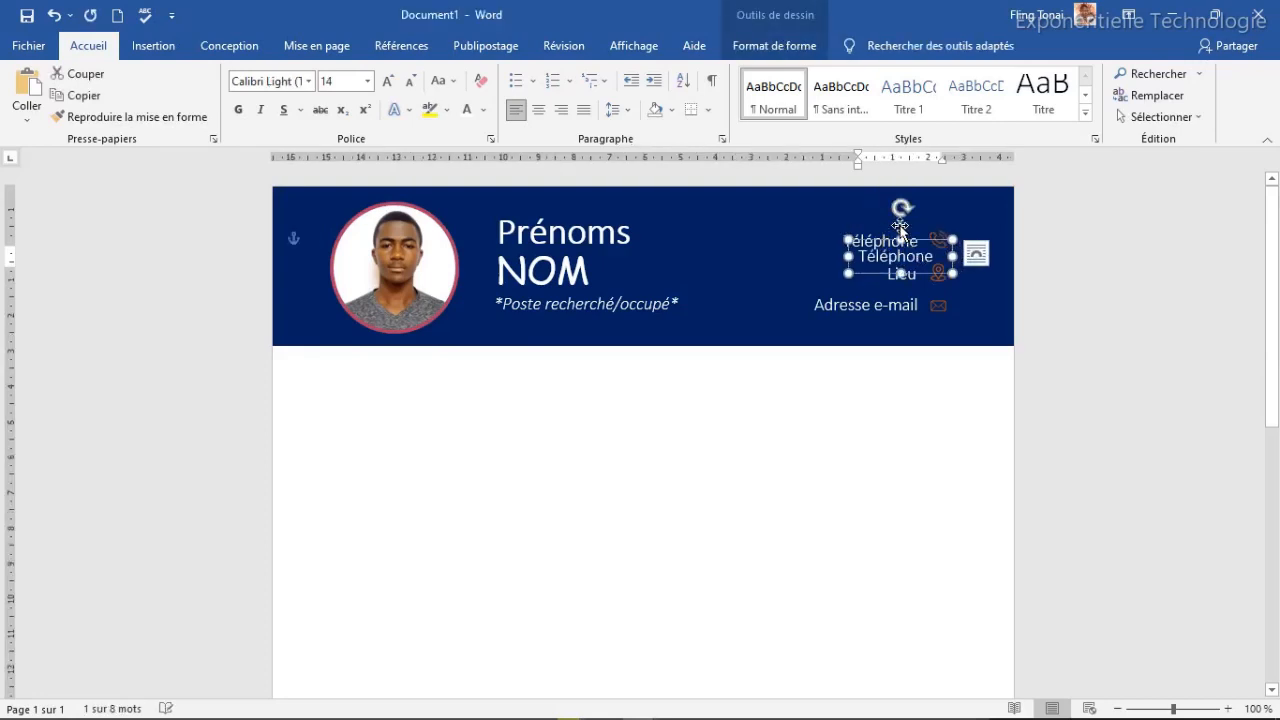
pyautogui.moveTo(932, 240); pyautogui.dragTo(952, 530)
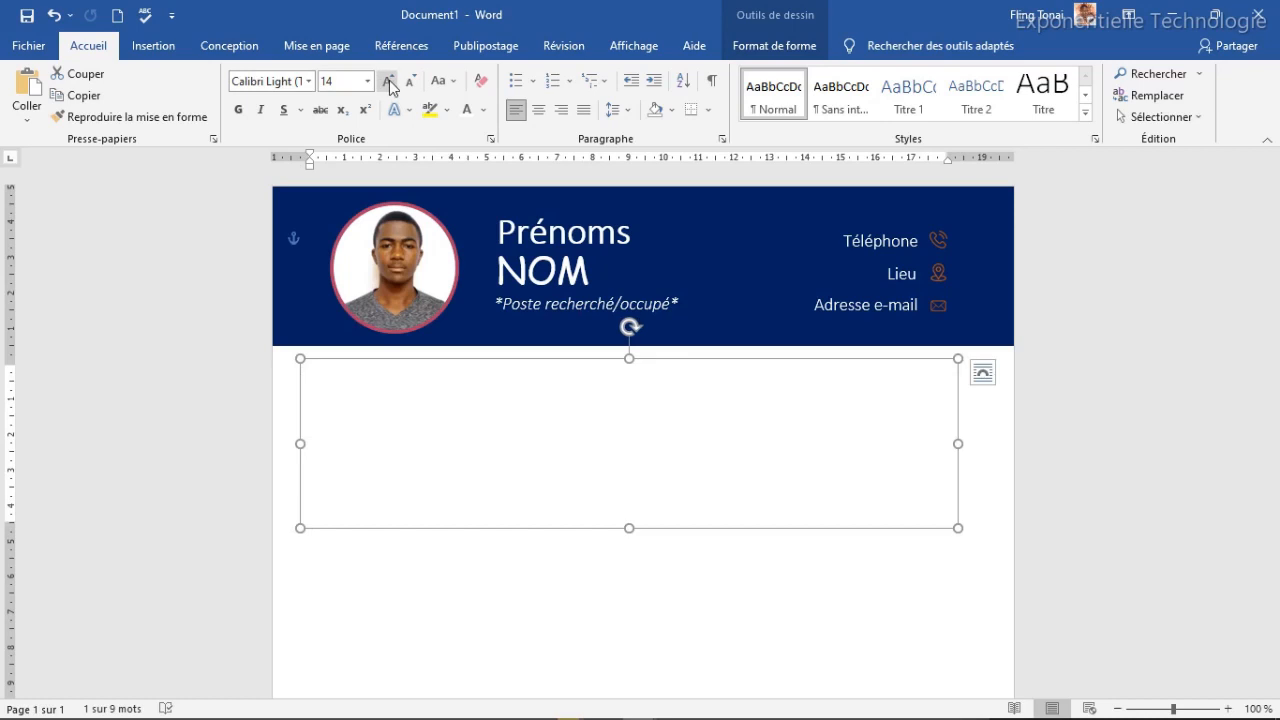
# Step: Format the text in the wide box below the banner in black at font size 11
pyautogui.click(484, 110)
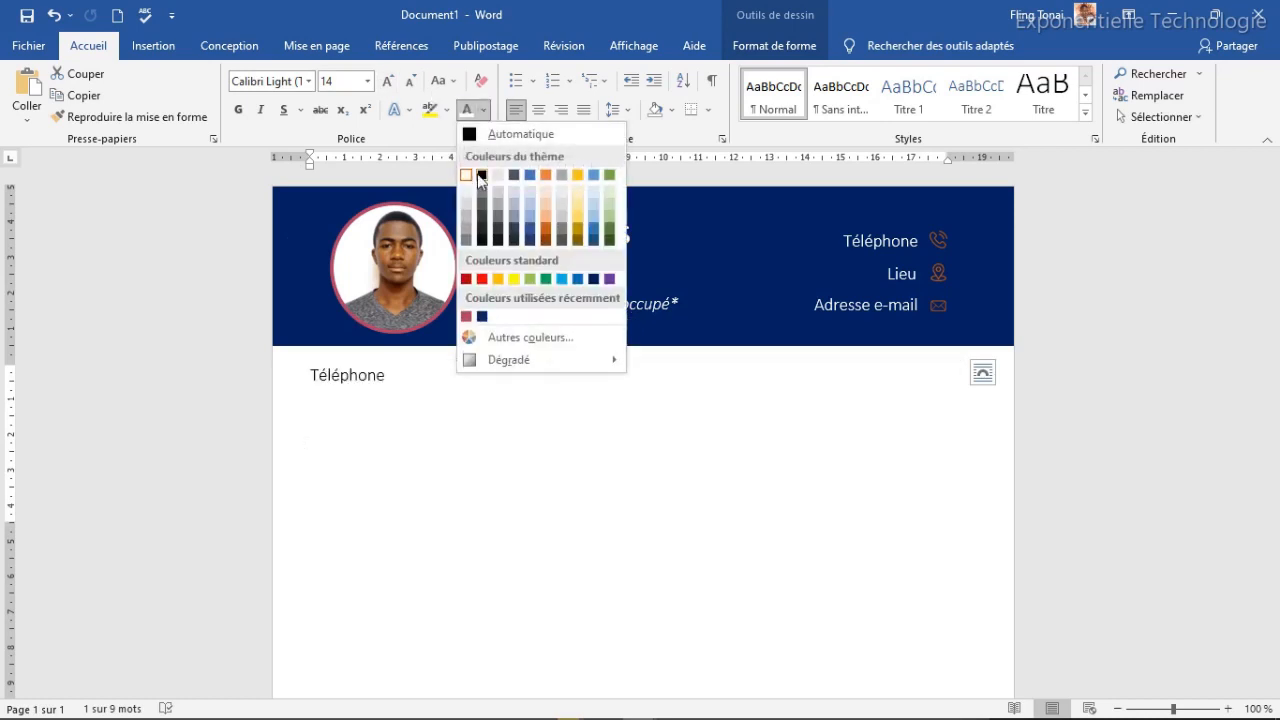
pyautogui.click(482, 175)
pyautogui.click(340, 80)
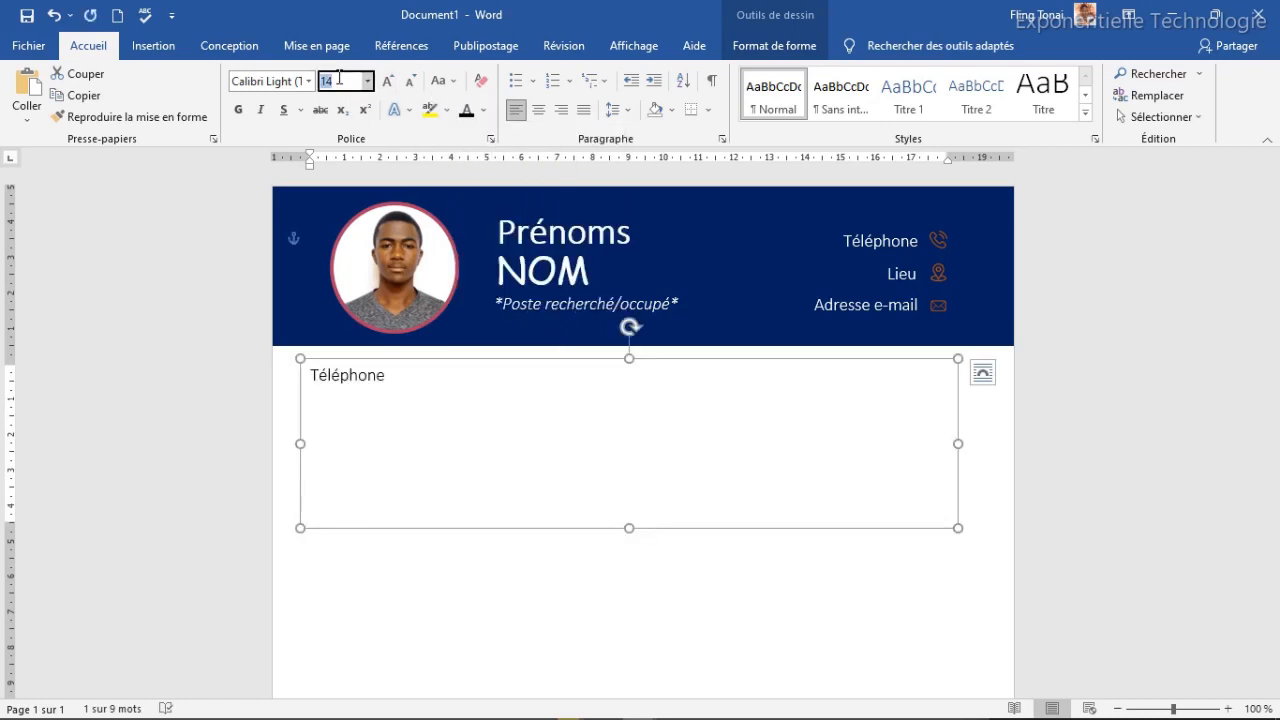
pyautogui.press('Return')
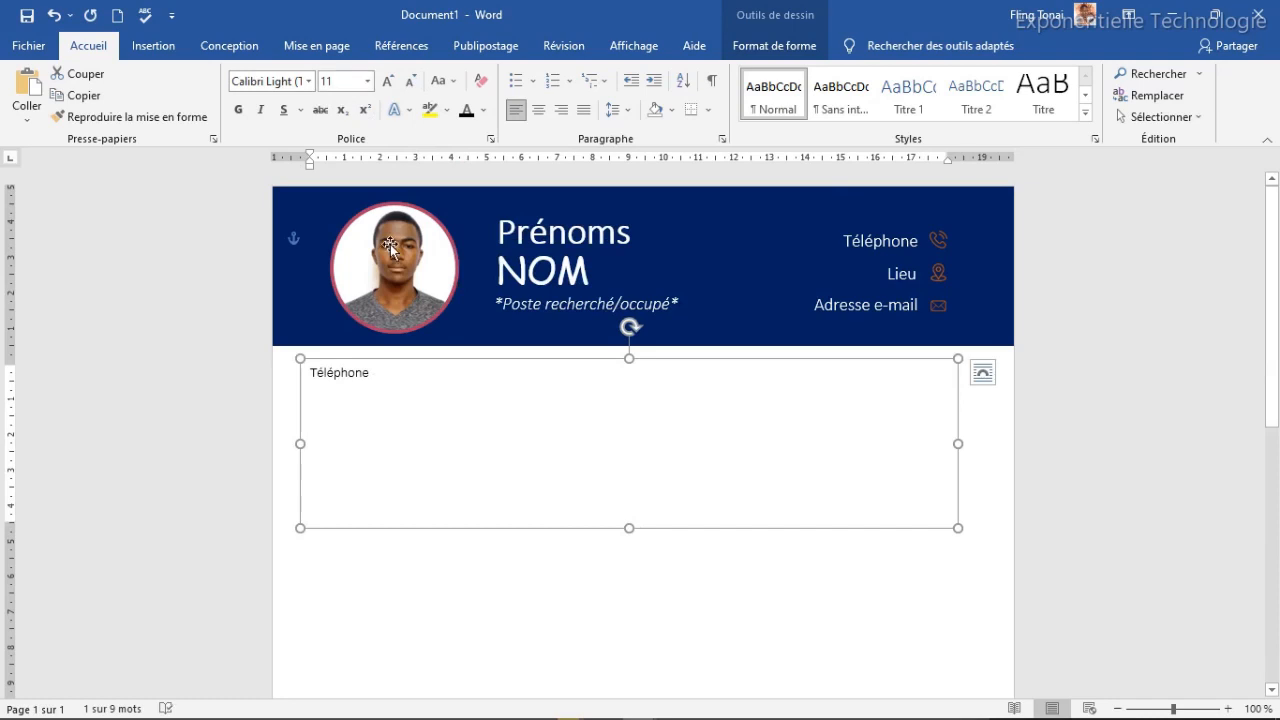
# Step: Replace the wide box's text with the three-line "Lorem ipsum dolor sit amet, consectetur adipiscing elit" sample paragraph
pyautogui.click(380, 375)
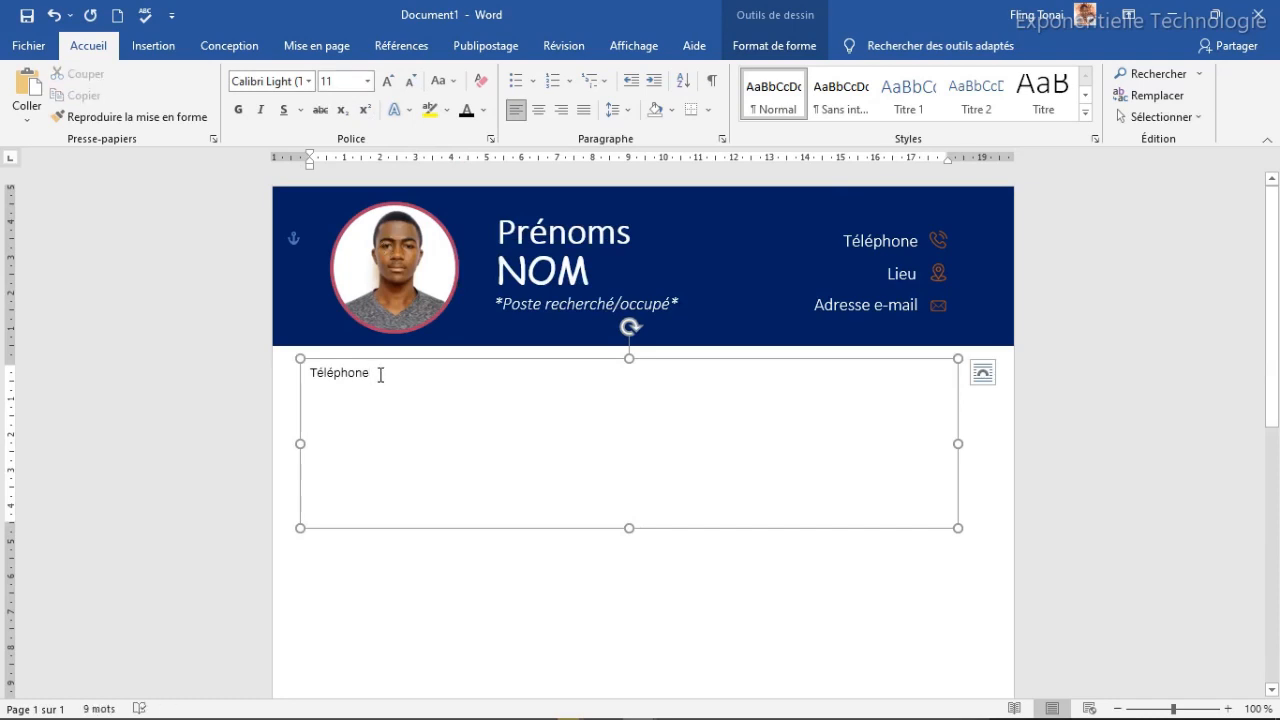
pyautogui.hotkey('ctrl', 'a')
pyautogui.write('Lorem ipsum dolor sit amet, consectetur adipiscing elit, sed do eiusmod tempor incididunt ut labore et dolore magna aliqua. Quis ipsum suspendisse ultrices gravida. Risus commodo viverra maecenas accumsan lacus vel facilisis. Lorem ipsum dolor sit amet, consectetur adipiscing elit.')
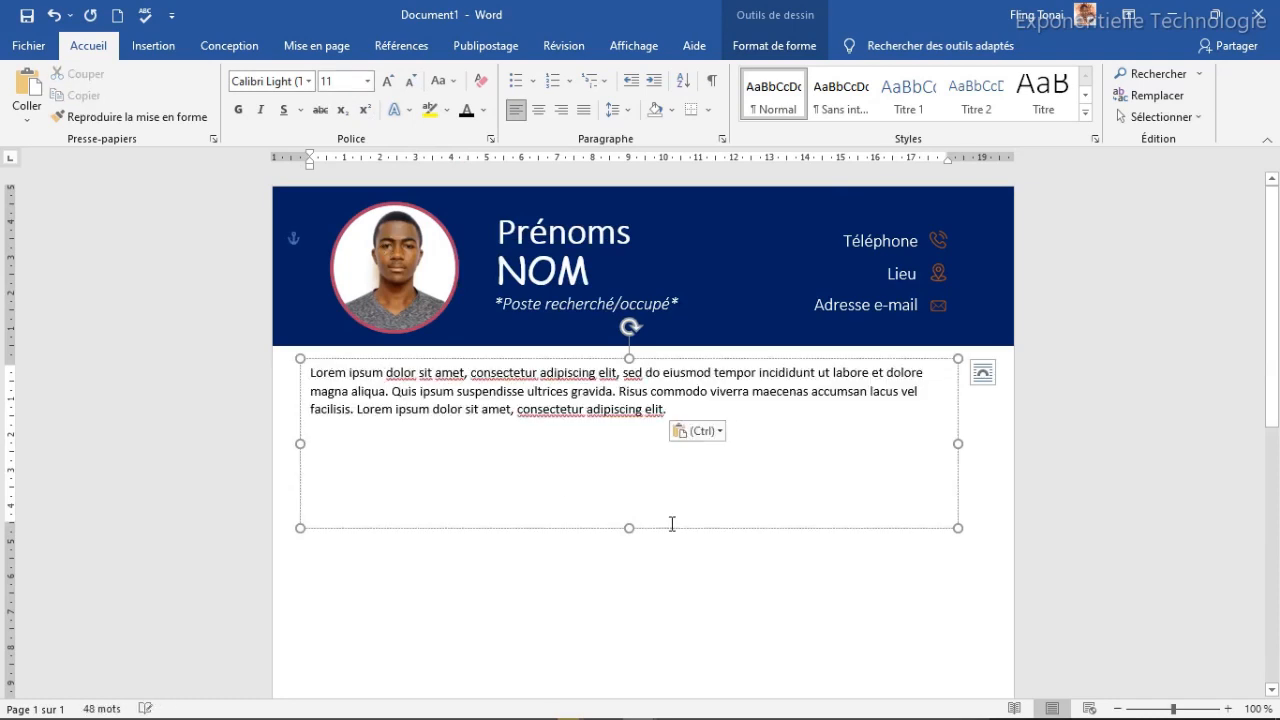
# Step: Shrink the paragraph's text box to fit its three lines and shift it right to centre it below the banner
pyautogui.moveTo(629, 528); pyautogui.dragTo(623, 446)
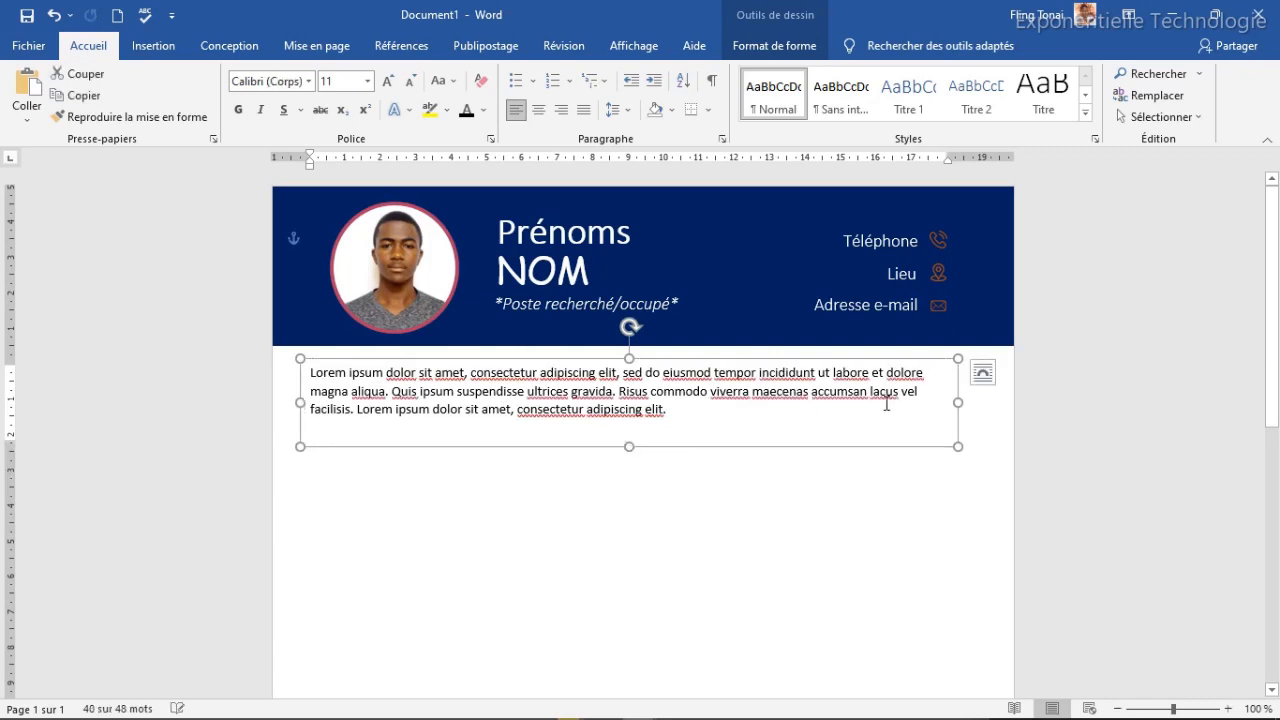
pyautogui.moveTo(960, 401); pyautogui.dragTo(936, 401)
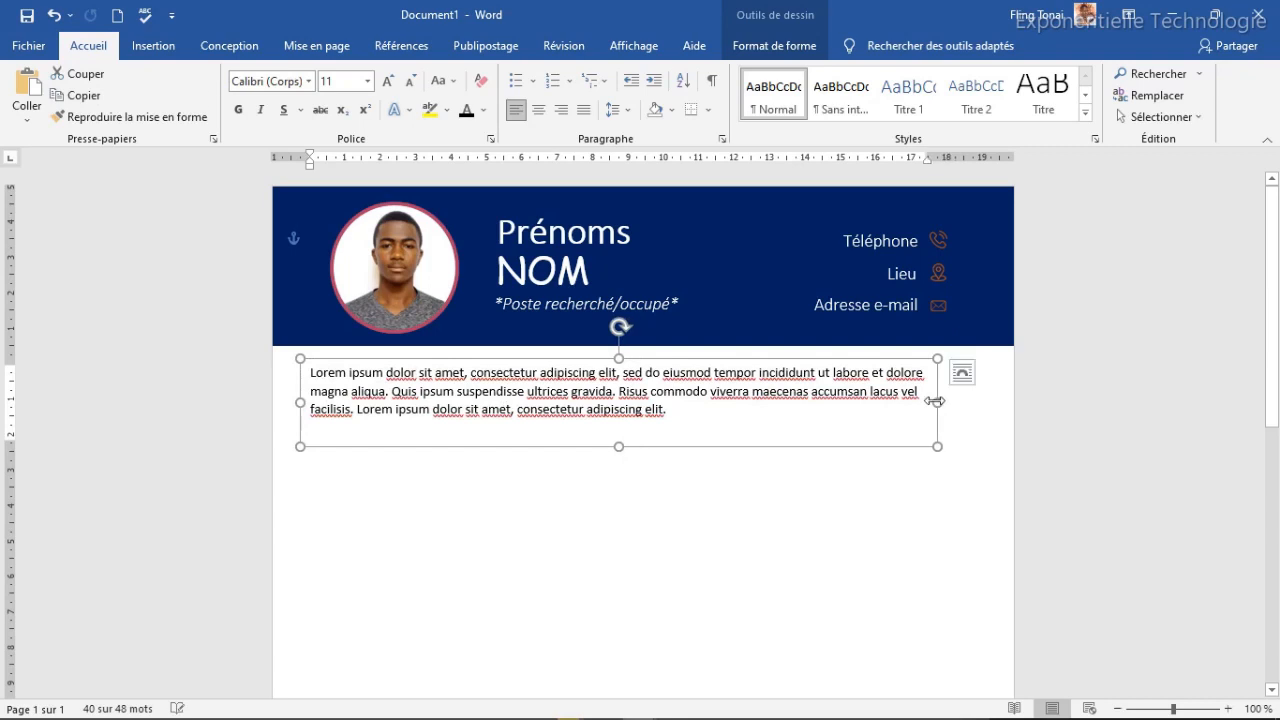
pyautogui.moveTo(774, 360); pyautogui.dragTo(800, 358)
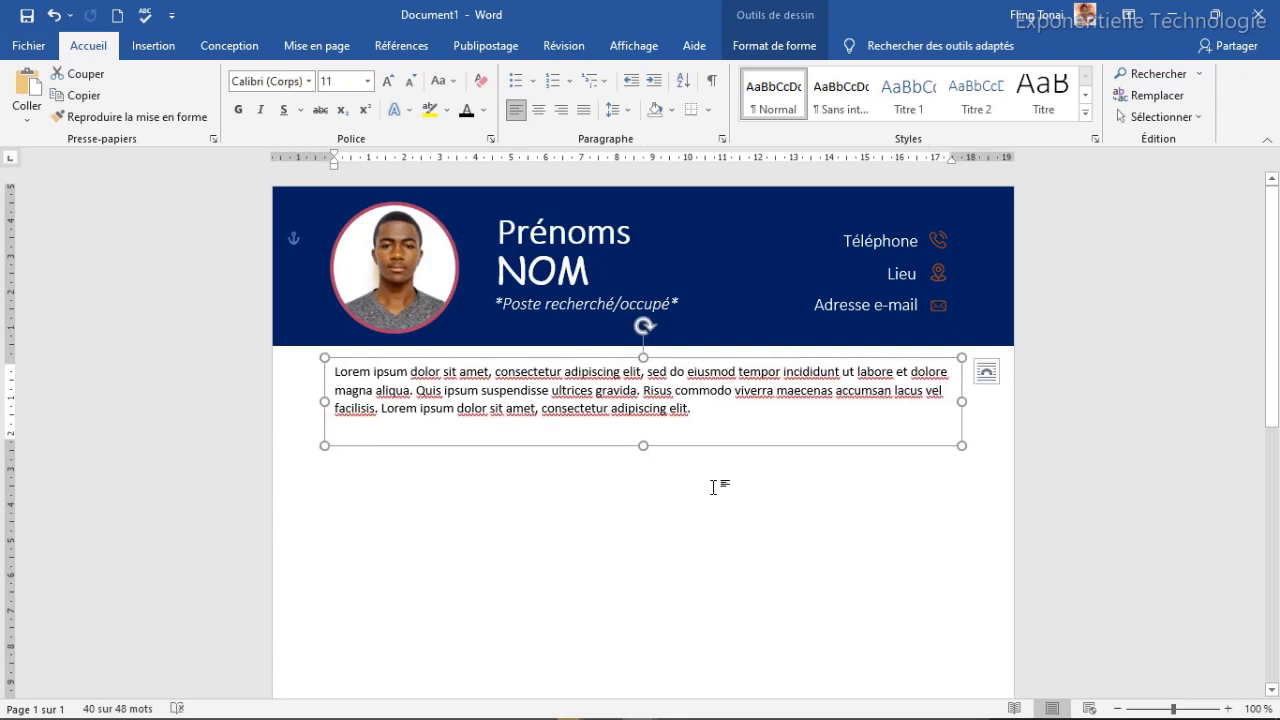
pyautogui.moveTo(644, 450); pyautogui.dragTo(640, 431)
pyautogui.click(576, 499)
pyautogui.click(480, 390)
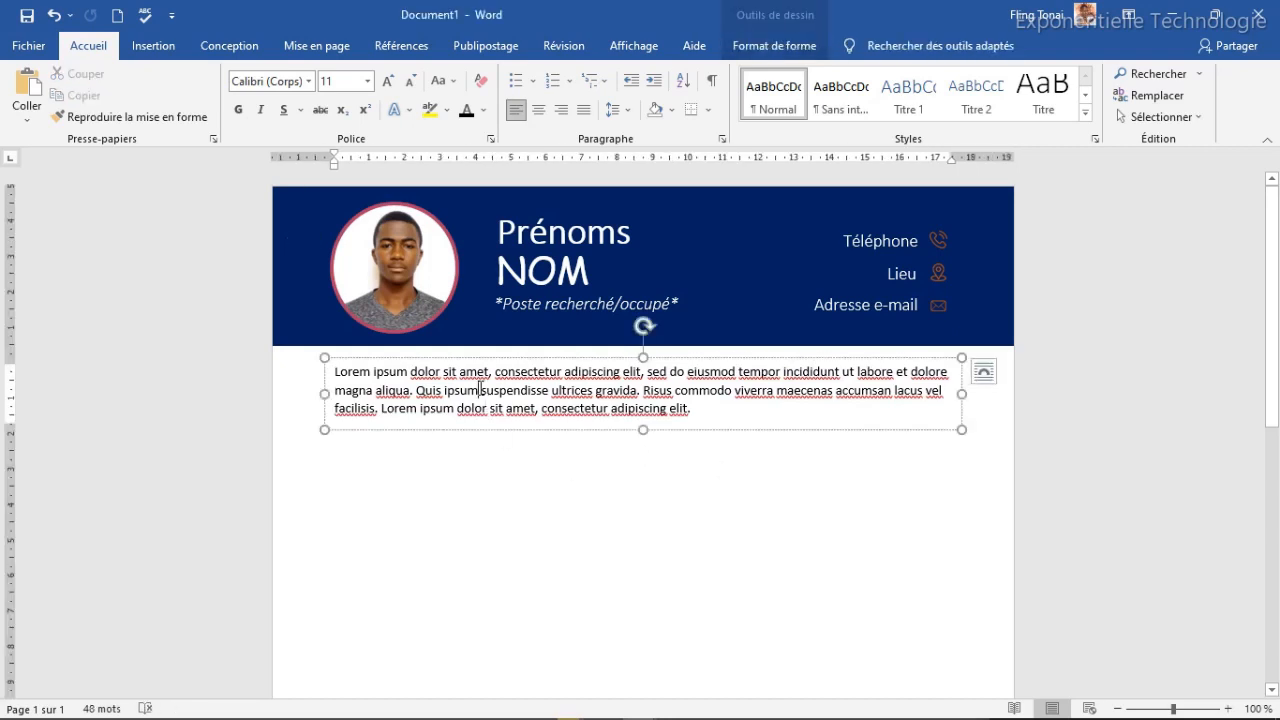
# Step: Duplicate the "NOM" text box, place the copy under the paragraph as a wide, low box, and colour its text black
pyautogui.click(530, 275)
pyautogui.click(580, 240)
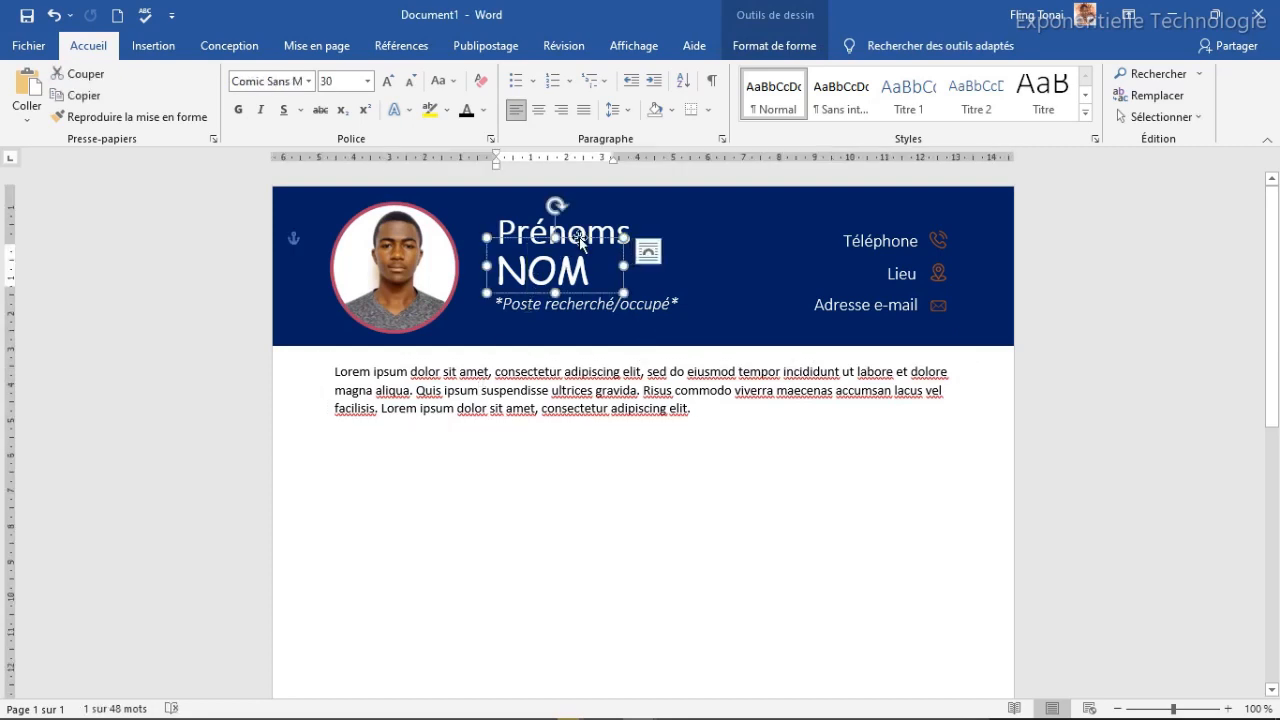
pyautogui.hotkey('ctrl', 'd')
pyautogui.moveTo(604, 259); pyautogui.dragTo(611, 443)
pyautogui.moveTo(471, 471); pyautogui.dragTo(471, 455)
pyautogui.click(465, 112)
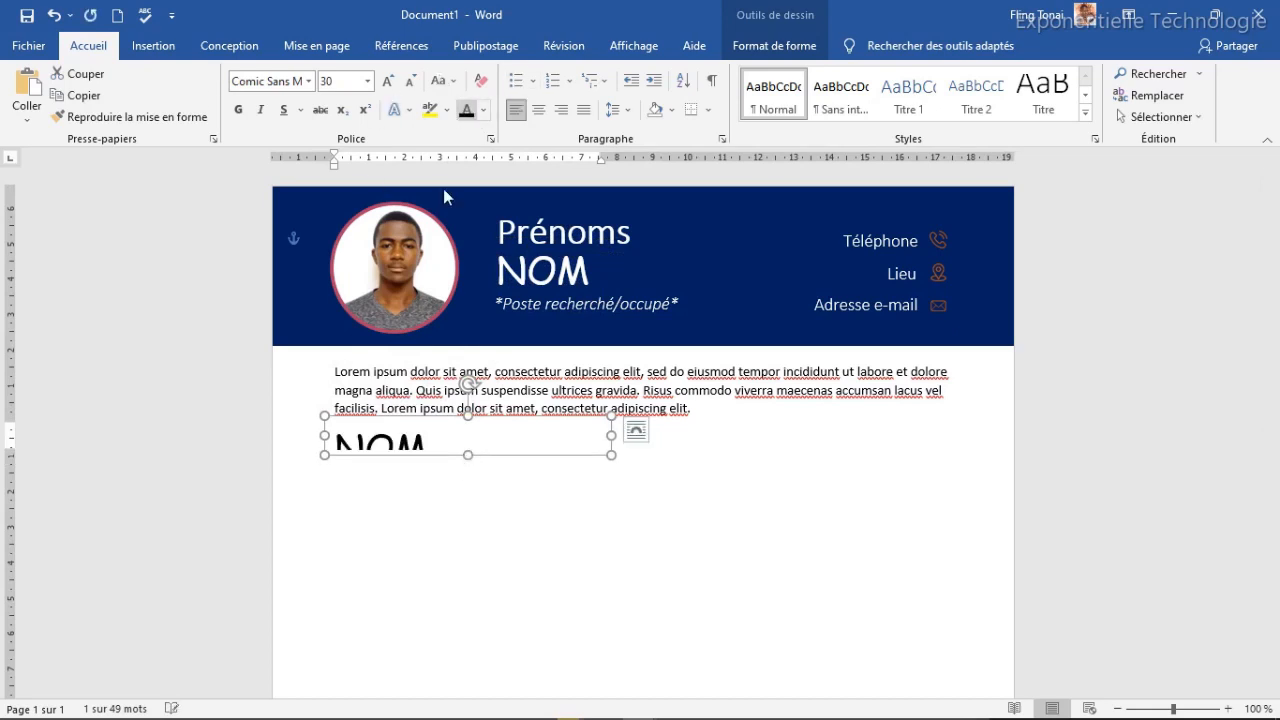
# Step: Replace the copied "NOM" text with the heading "COMPETENCES ET LANGUES" and set its font size to 14
pyautogui.click(445, 440)
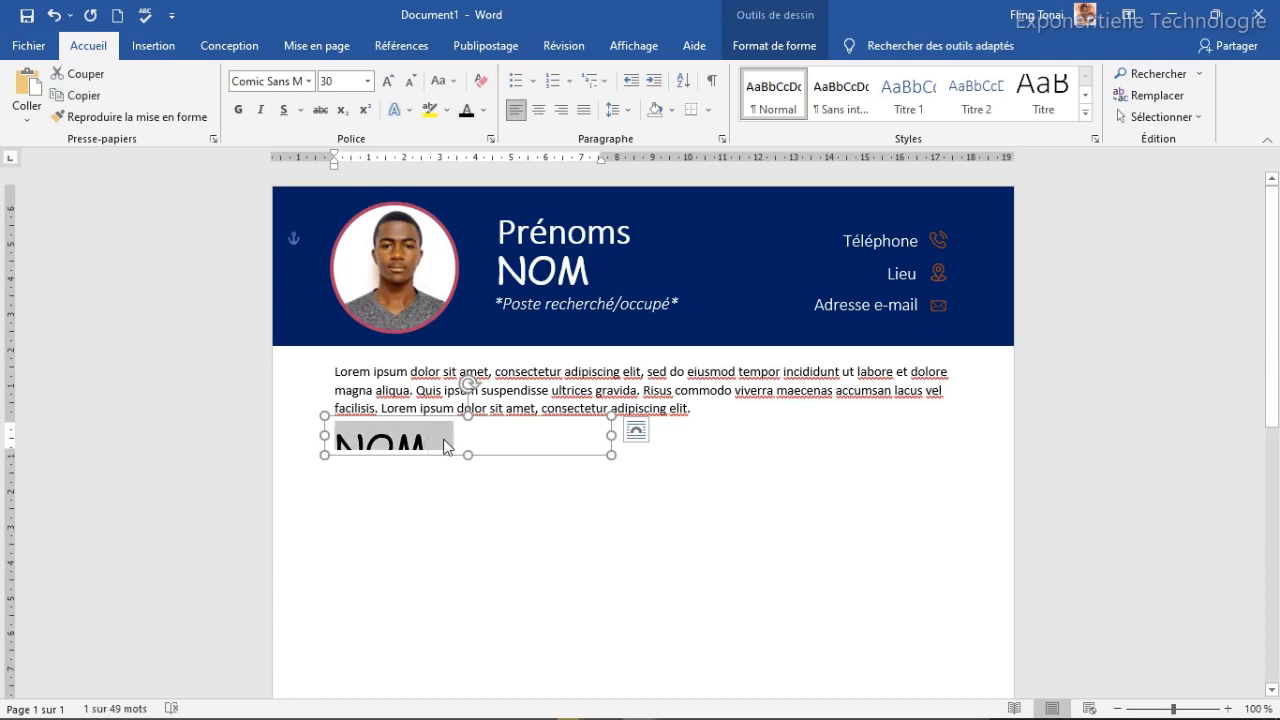
pyautogui.write('COMPE')
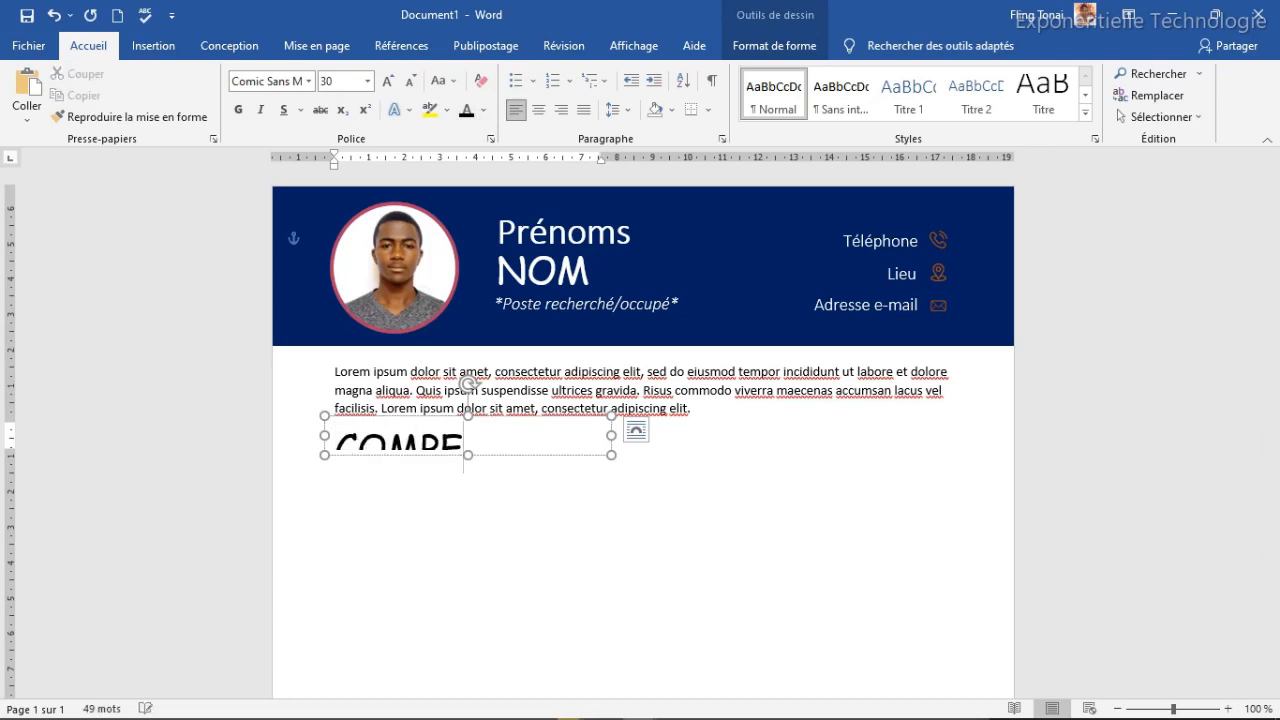
pyautogui.write('TENCE')
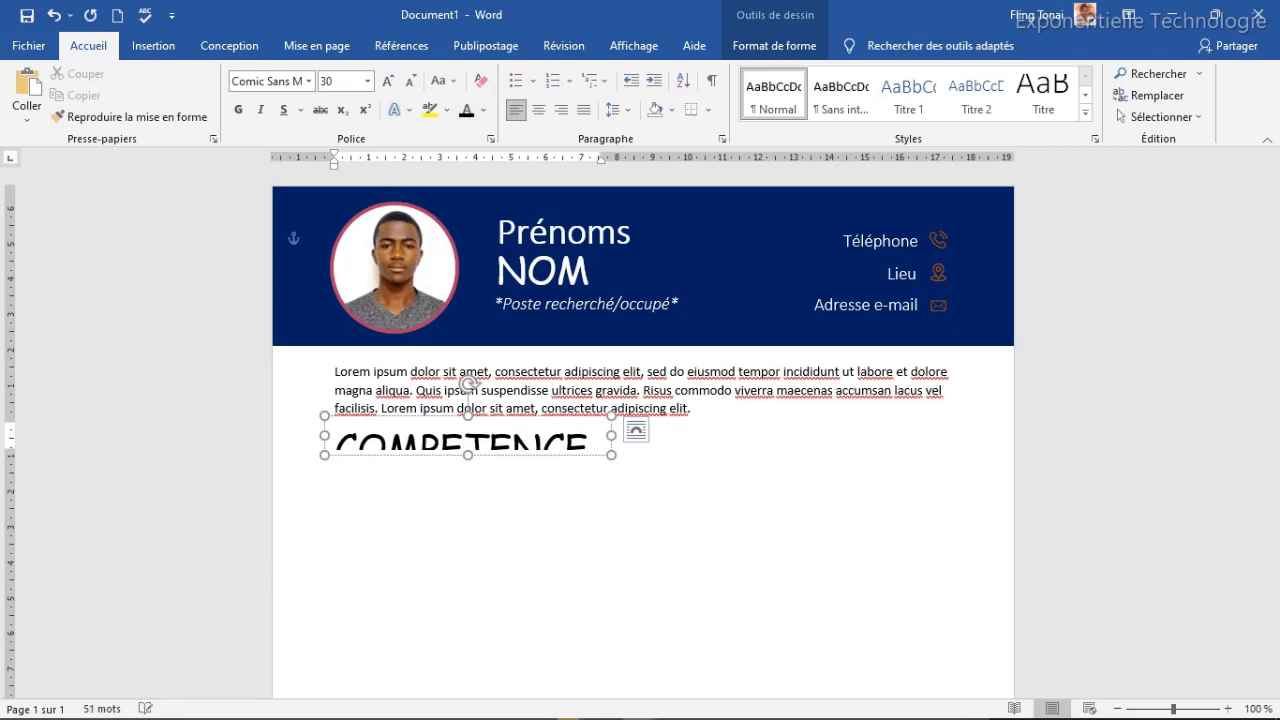
pyautogui.click(392, 424)
pyautogui.click(345, 81)
pyautogui.write('14')
pyautogui.press('Return')
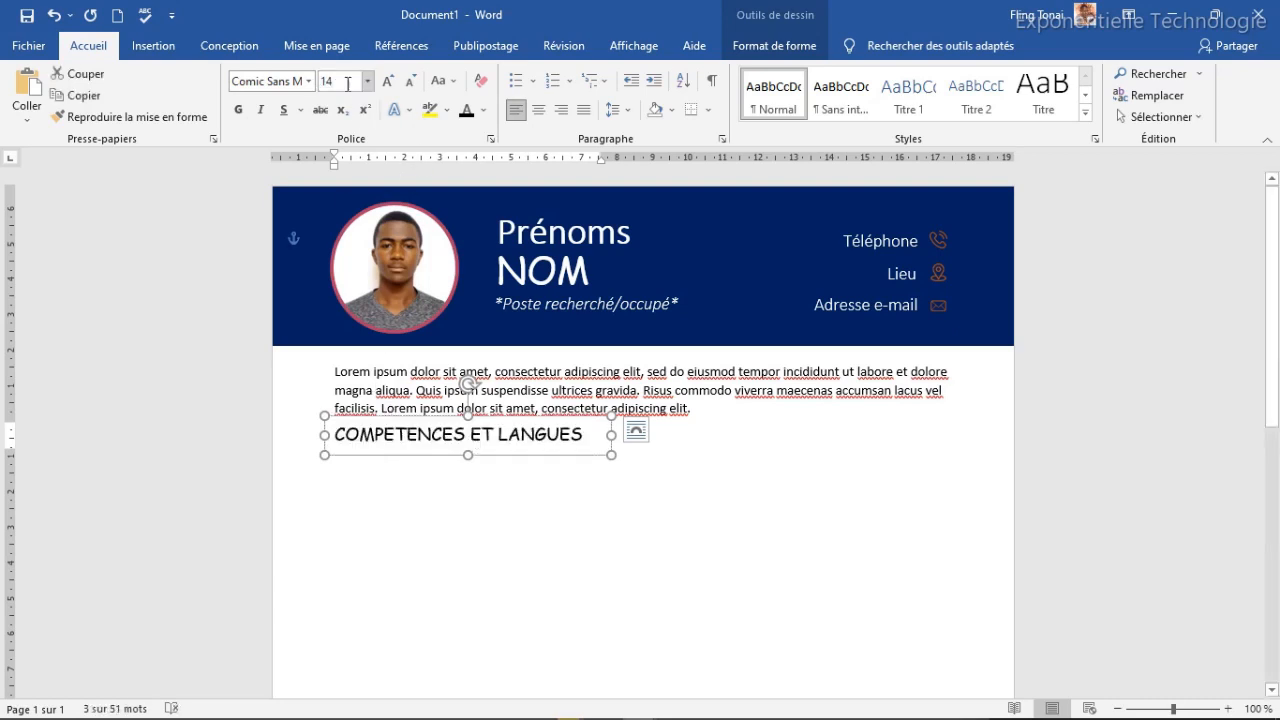
# Step: Move the "COMPETENCES ET LANGUES" heading box slightly down from the paragraph and narrow it to fit its text
pyautogui.moveTo(488, 423); pyautogui.dragTo(488, 429)
pyautogui.moveTo(610, 443); pyautogui.dragTo(601, 441)
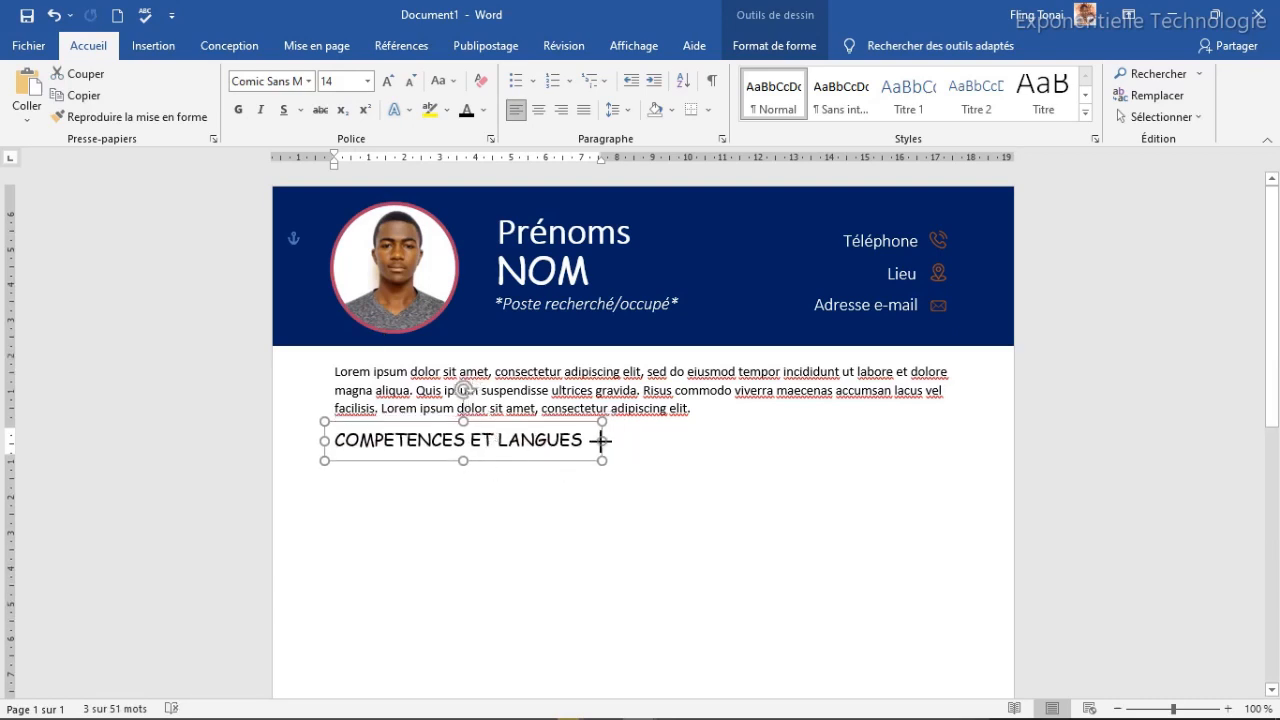
pyautogui.click(583, 492)
pyautogui.click(520, 440)
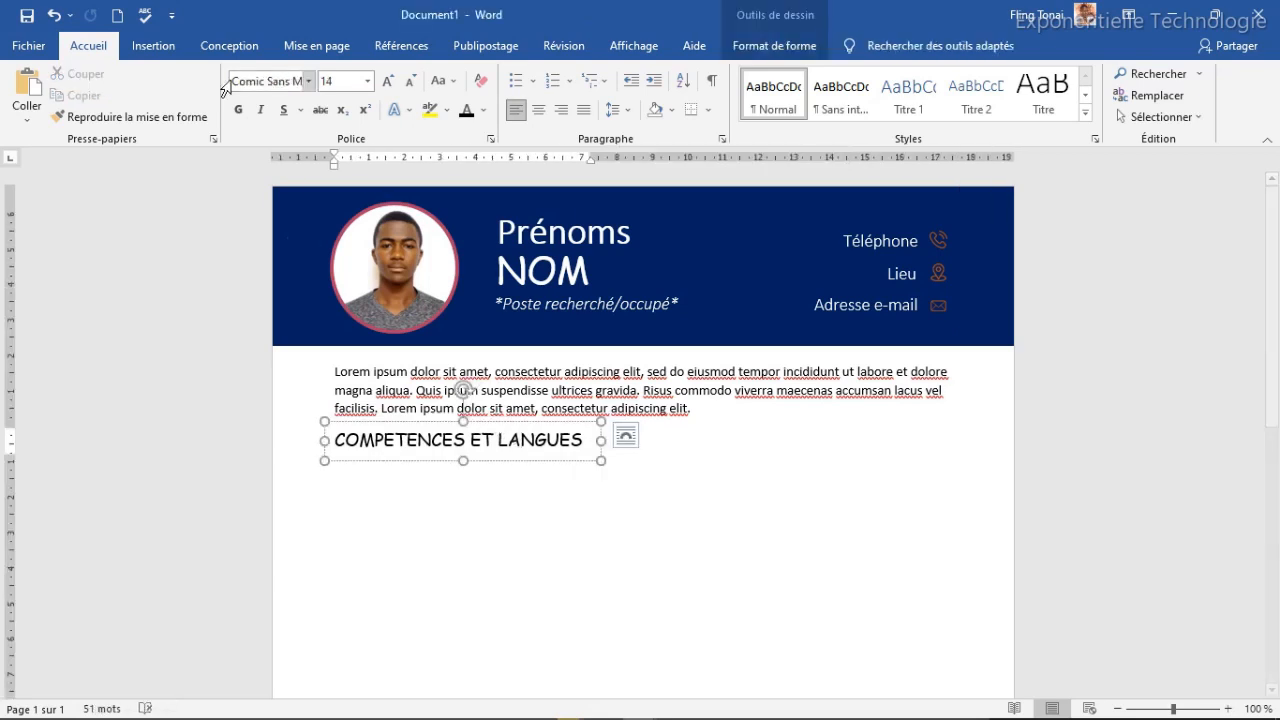
# Step: Draw a horizontal line about 17.4 cm long, give it the black line style, and place it directly under the "COMPETENCES ET LANGUES" heading
pyautogui.click(160, 45)
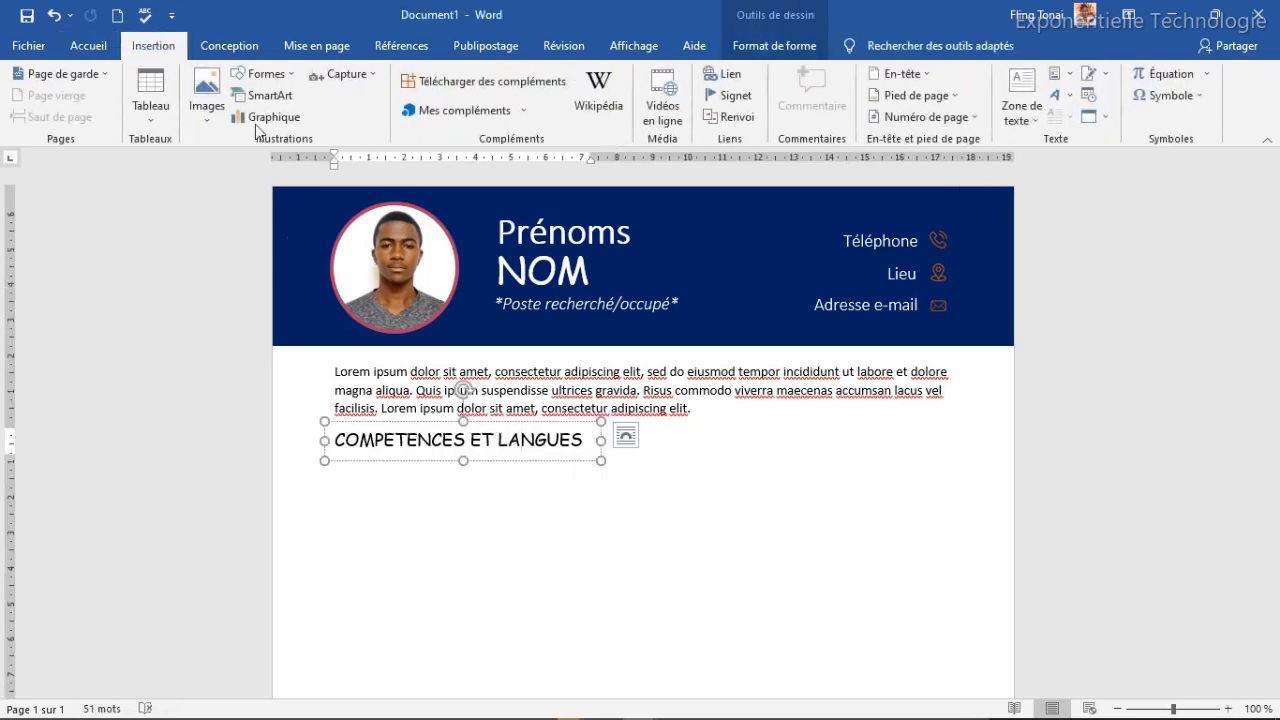
pyautogui.click(265, 74)
pyautogui.click(241, 172)
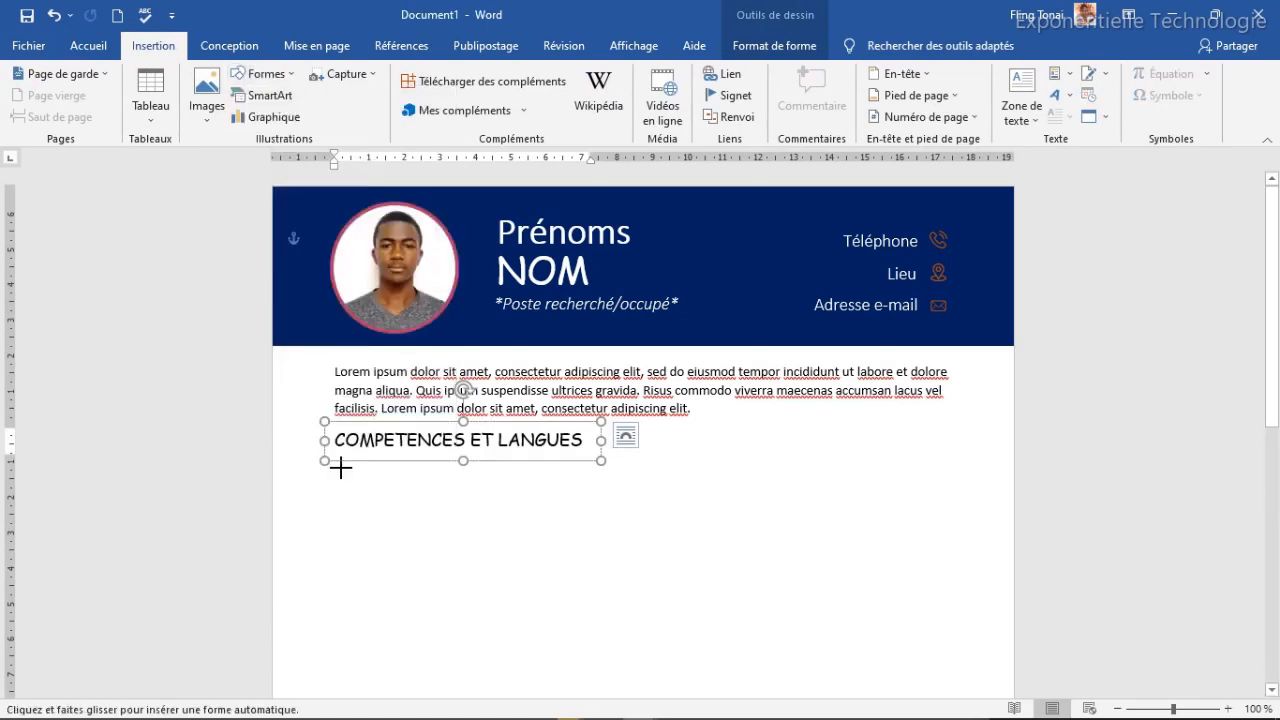
pyautogui.moveTo(335, 463); pyautogui.dragTo(938, 457)
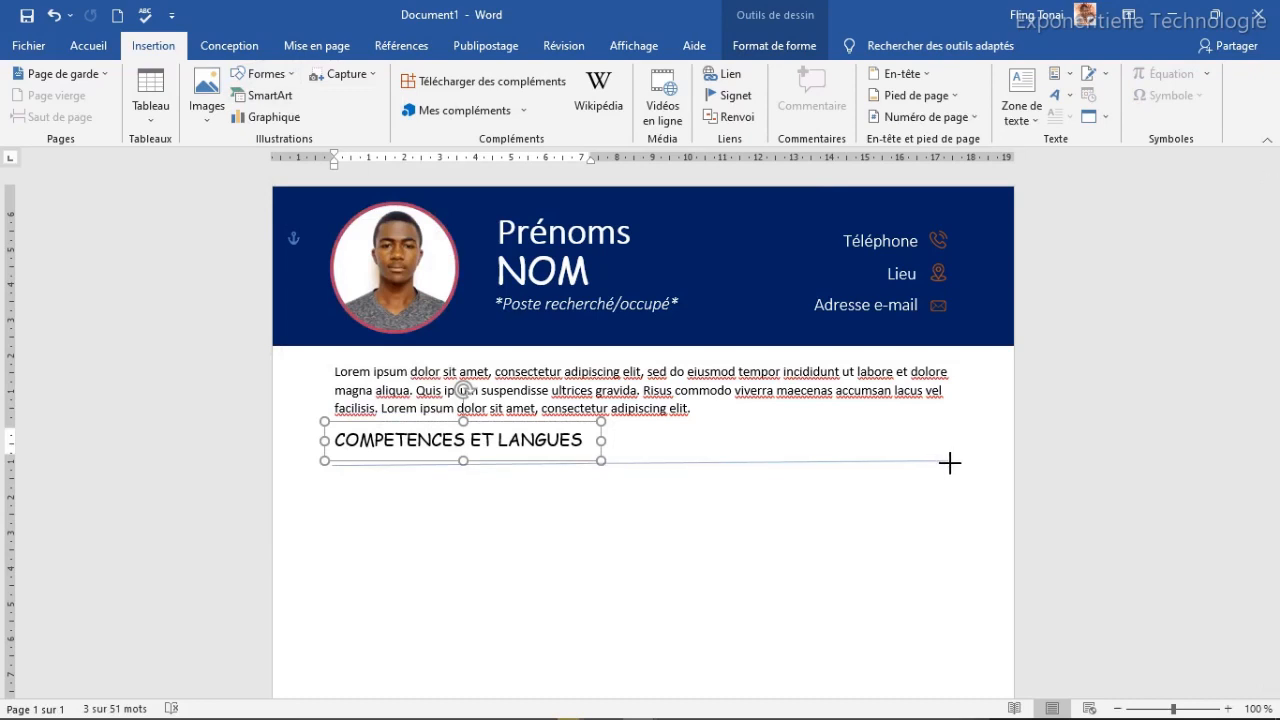
pyautogui.moveTo(950, 461); pyautogui.dragTo(948, 466)
pyautogui.click(225, 86)
pyautogui.moveTo(580, 465); pyautogui.dragTo(583, 453)
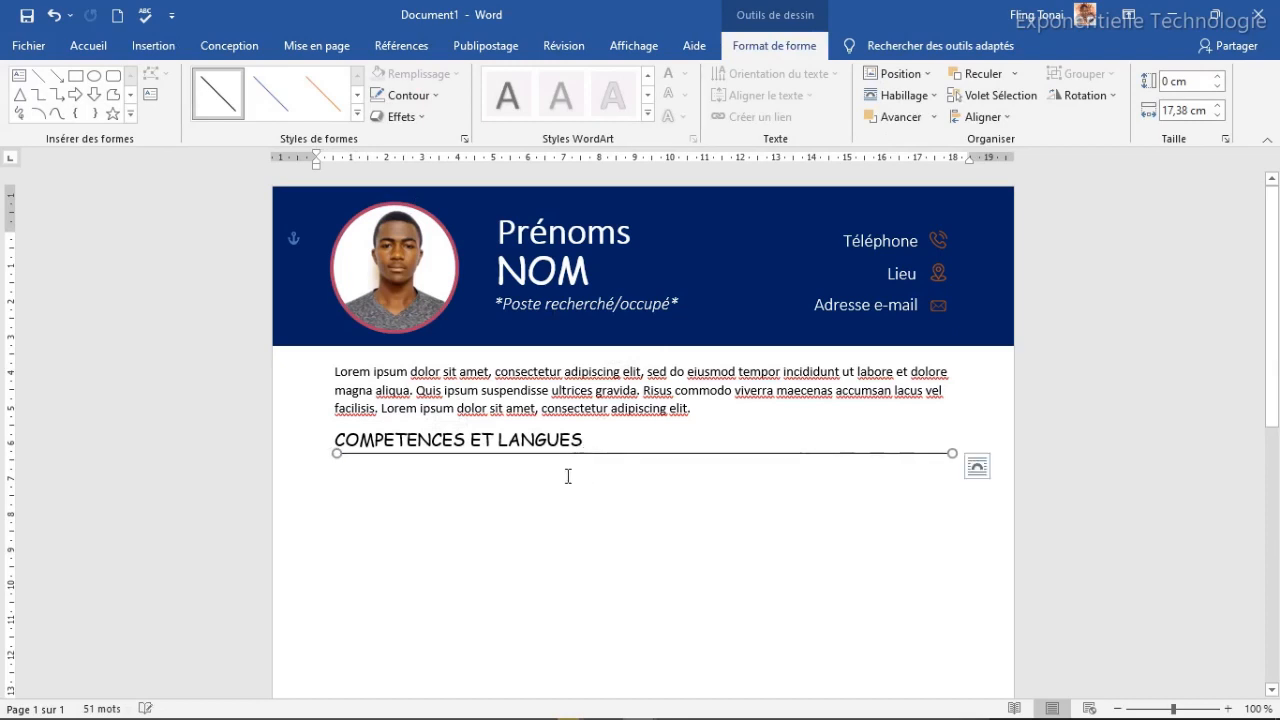
# Step: Draw a small circle under the start of the heading line and set its height and width to 0,25 cm
pyautogui.click(95, 76)
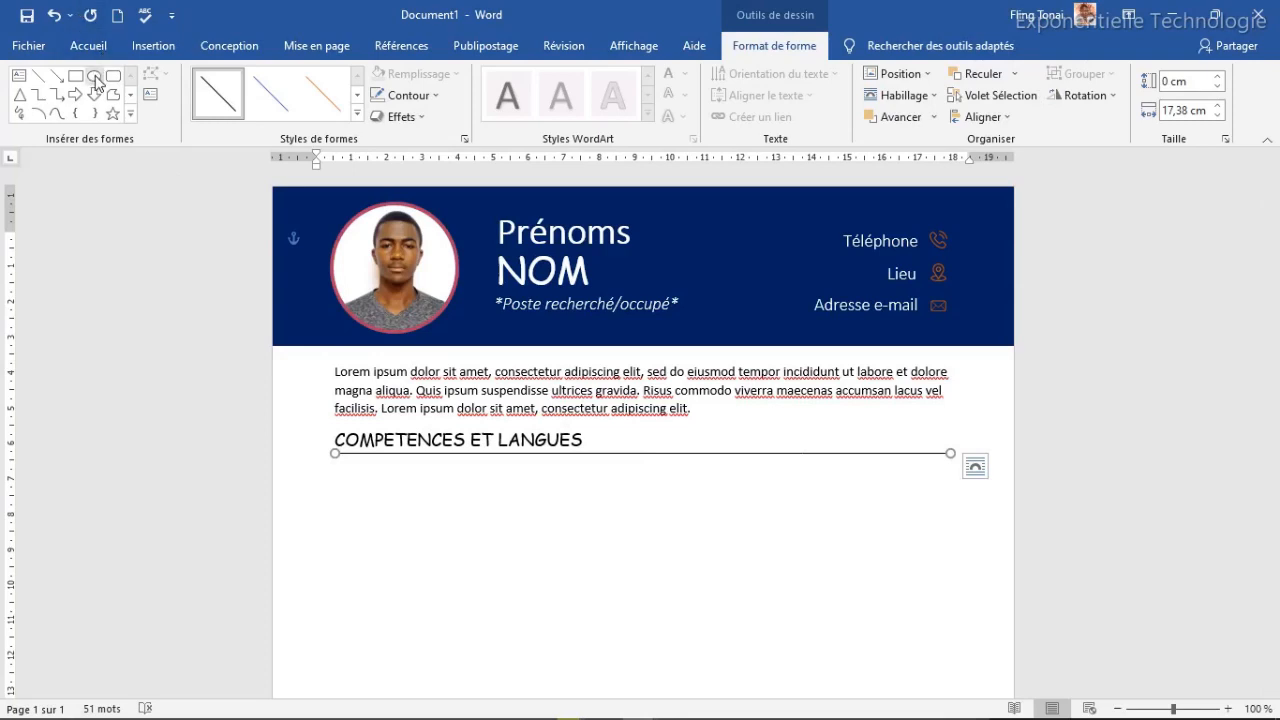
pyautogui.moveTo(334, 470); pyautogui.dragTo(344, 480)
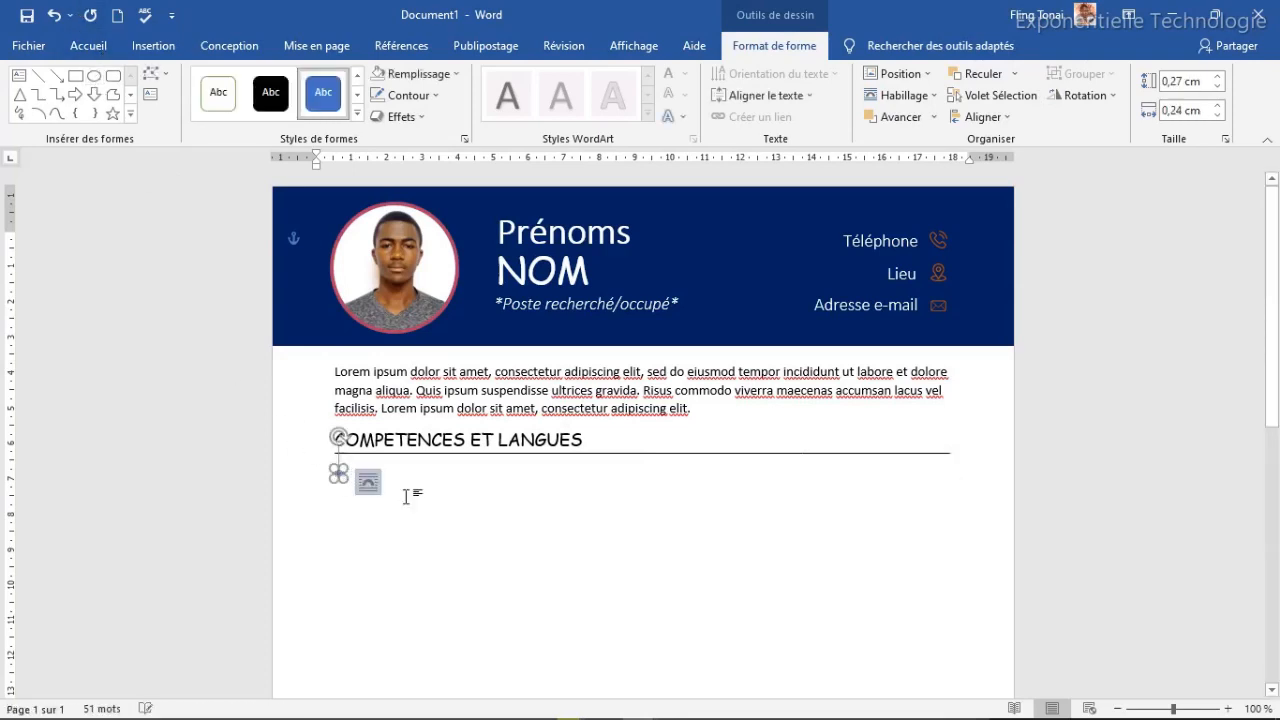
pyautogui.click(1175, 83)
pyautogui.write('0,25')
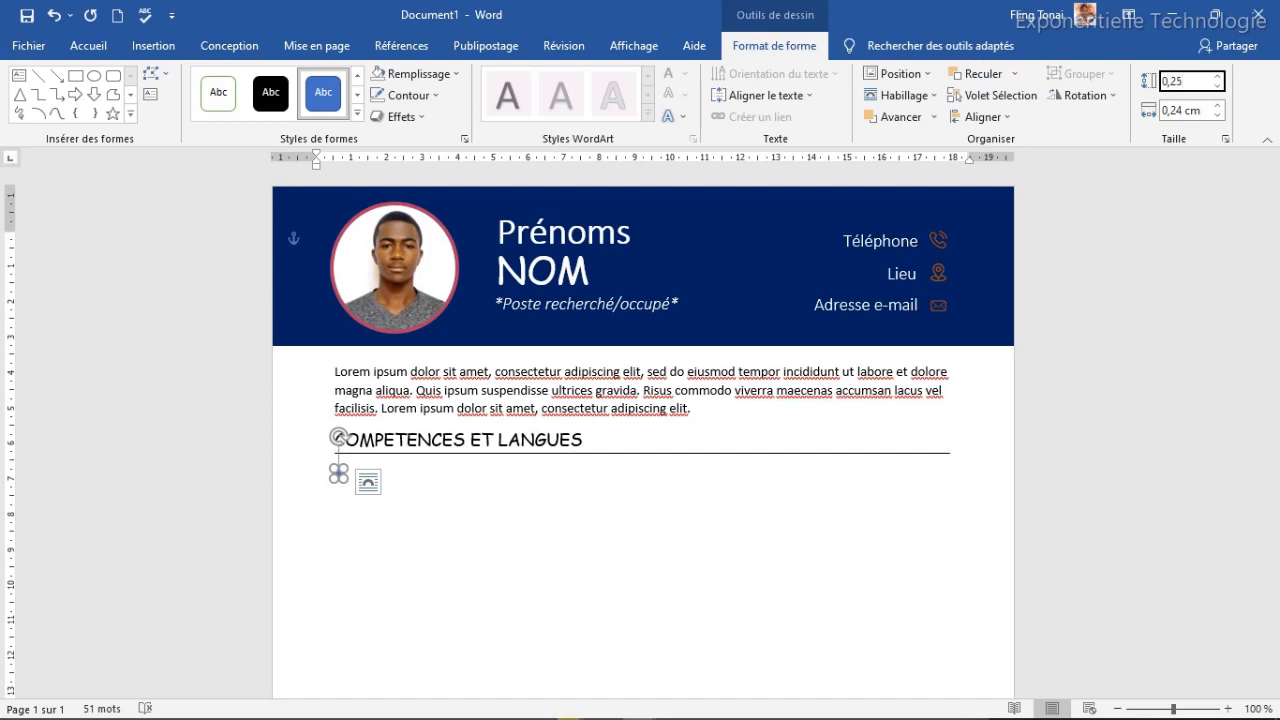
pyautogui.press('Tab')
pyautogui.write('0')
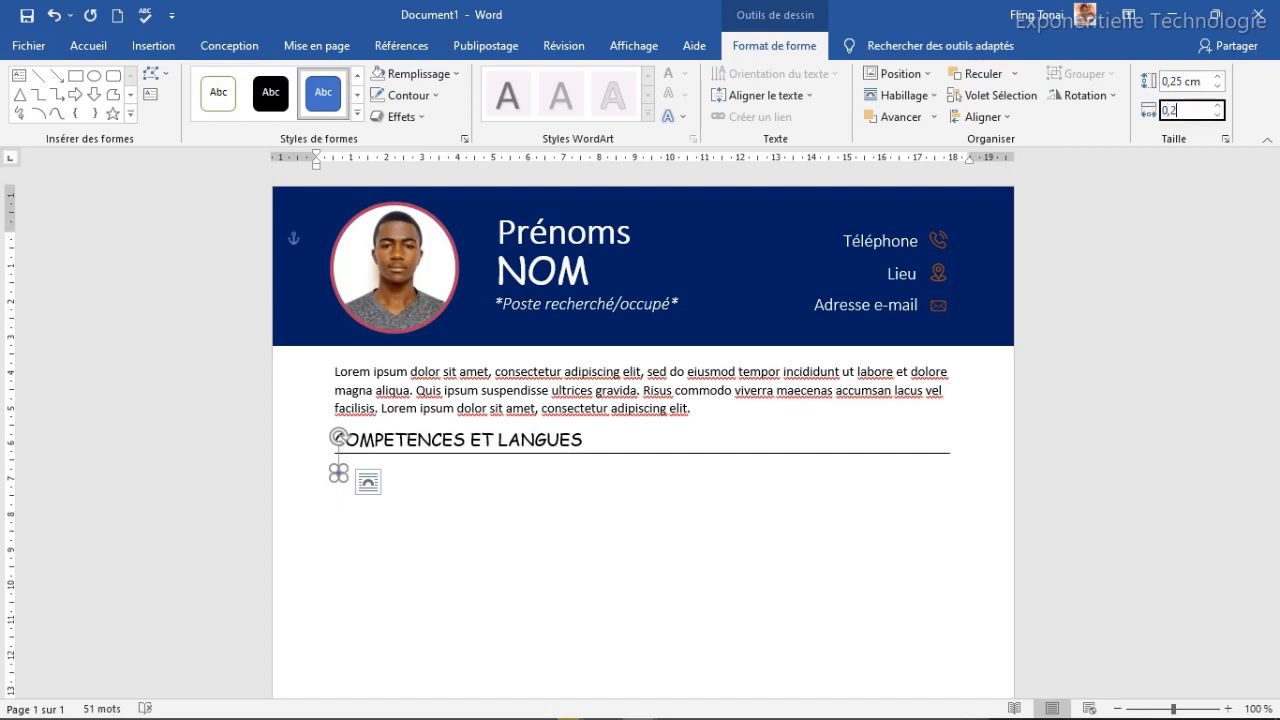
pyautogui.press('Tab')
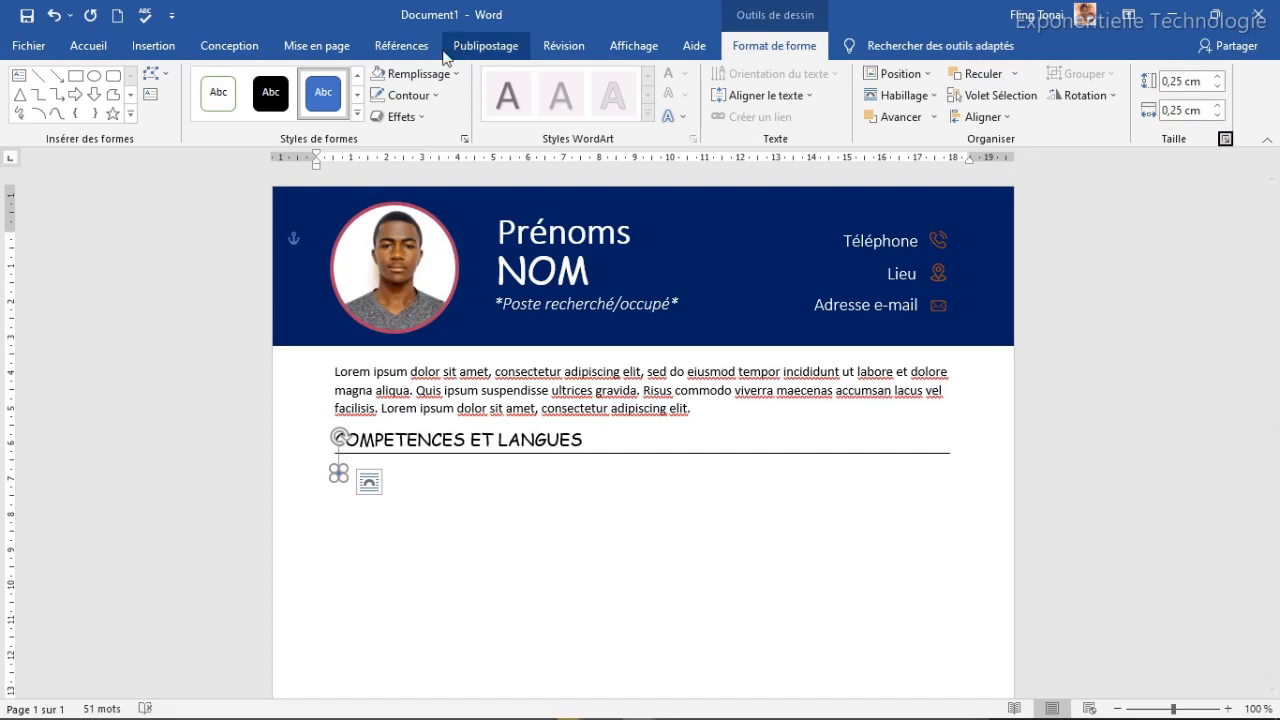
# Step: Fill the small circle with black and remove its outline
pyautogui.click(447, 78)
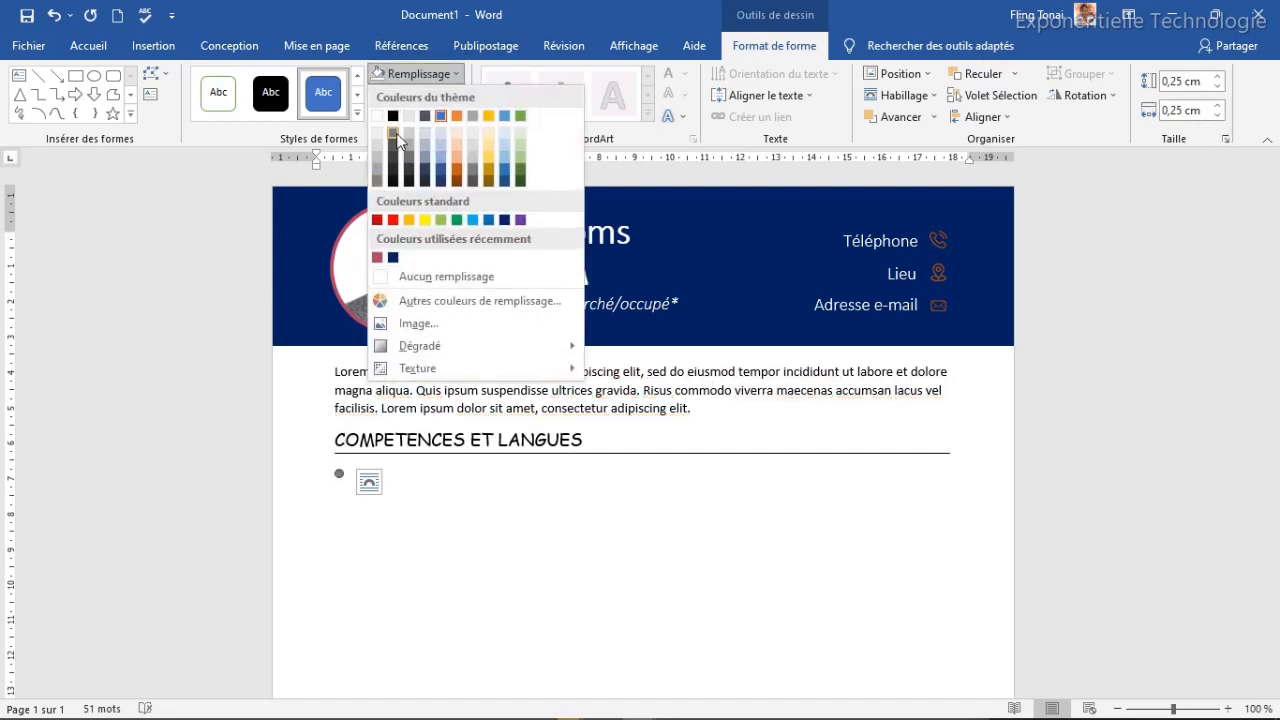
pyautogui.click(392, 116)
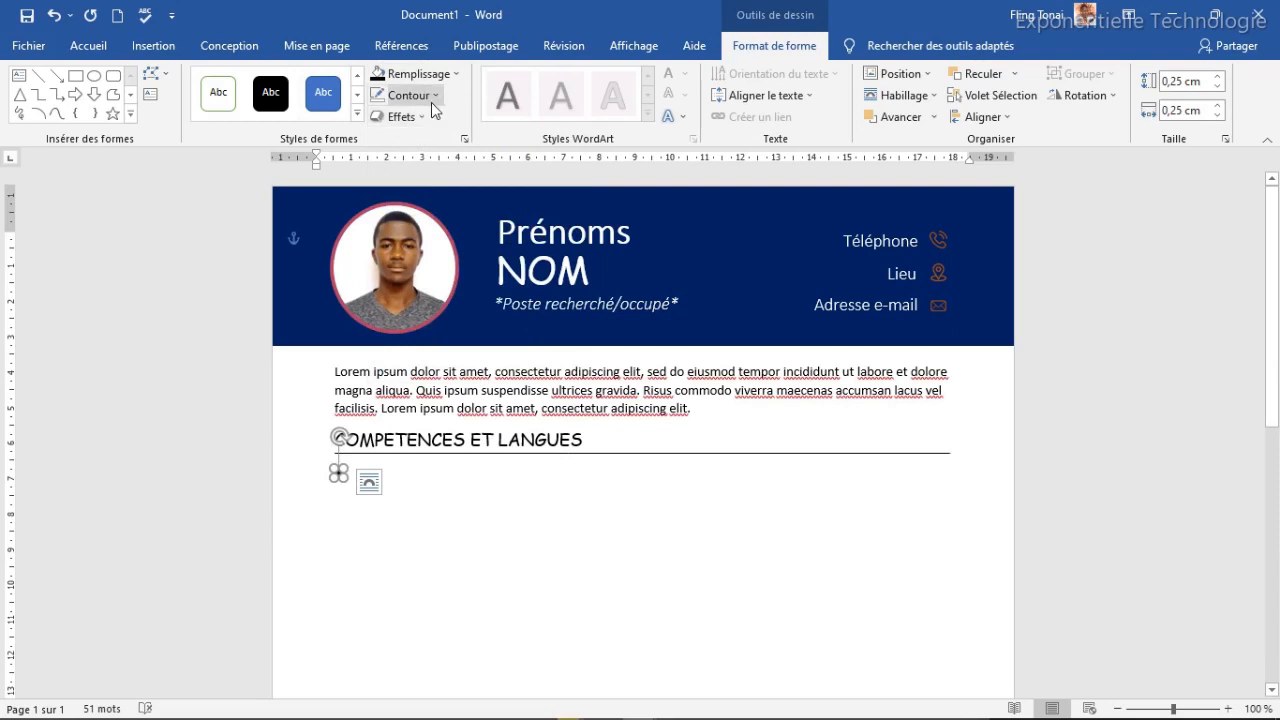
pyautogui.click(431, 100)
pyautogui.click(373, 296)
pyautogui.click(400, 539)
# Step: Nudge the black bullet circle slightly right and up beneath the heading line, and leave it selected
pyautogui.click(338, 474)
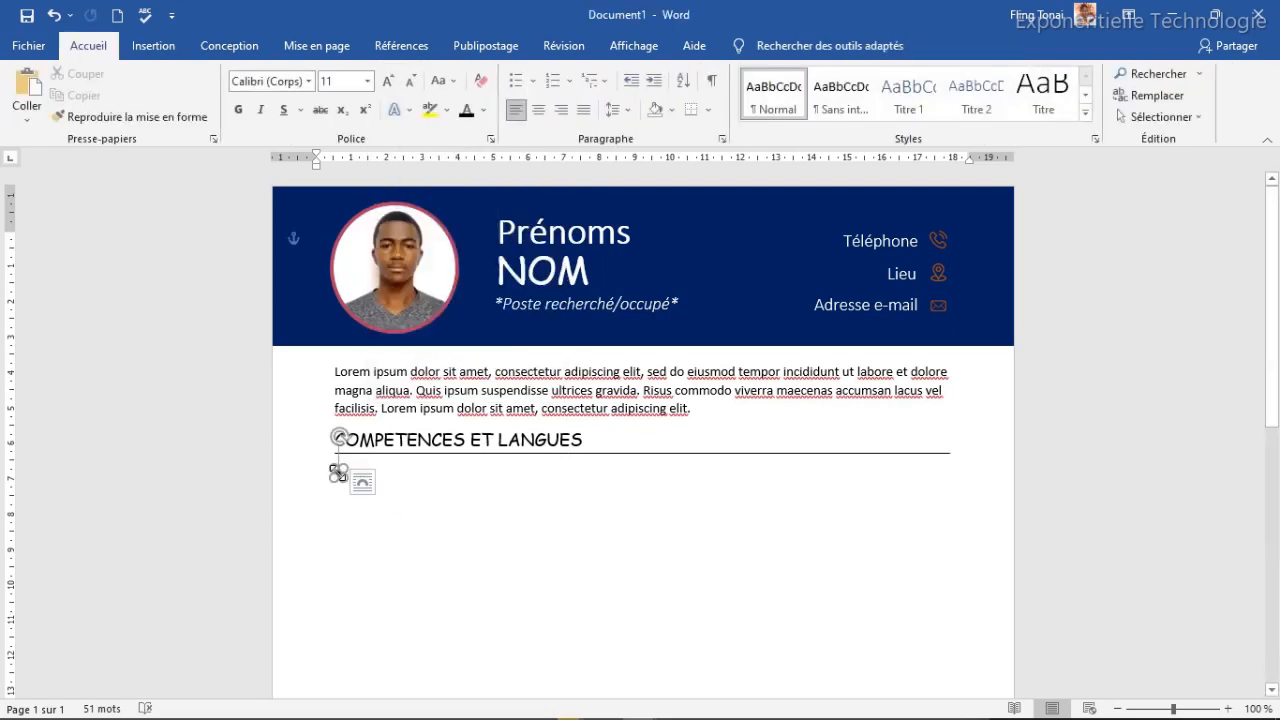
pyautogui.press('Right')
pyautogui.press('Right')
pyautogui.press('Up')
pyautogui.press('Right')
pyautogui.click(414, 513)
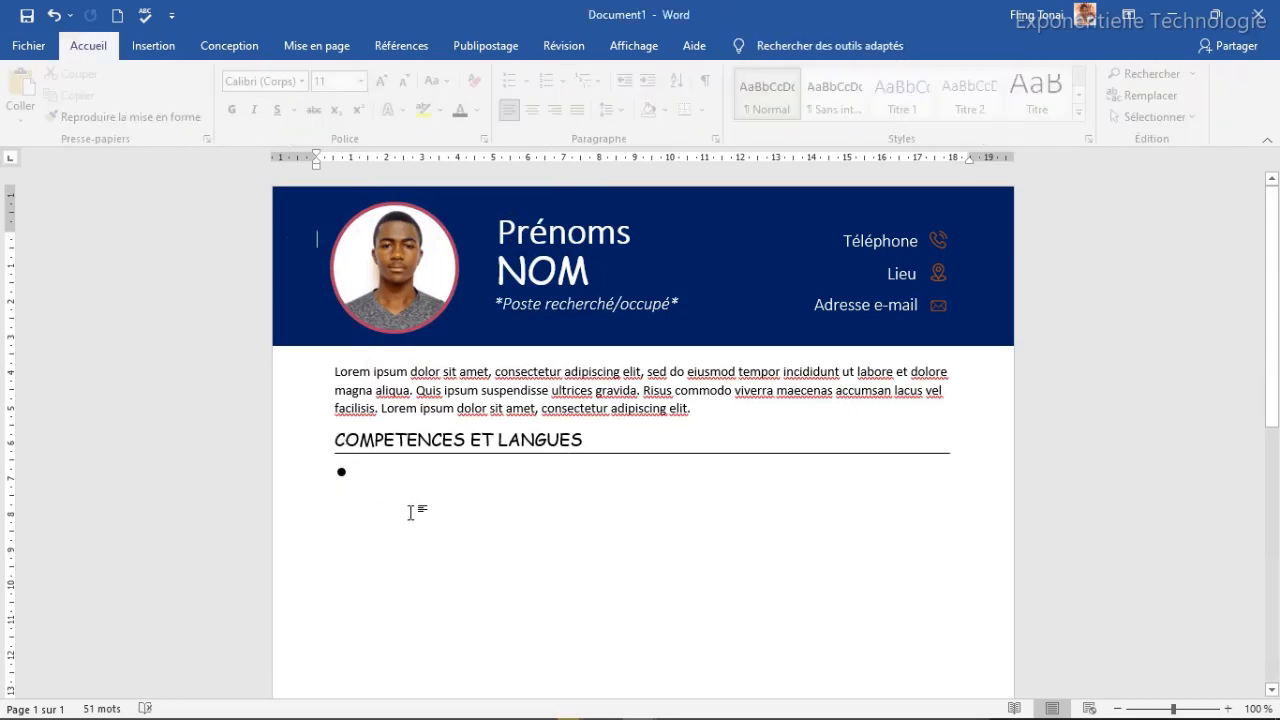
pyautogui.click(338, 476)
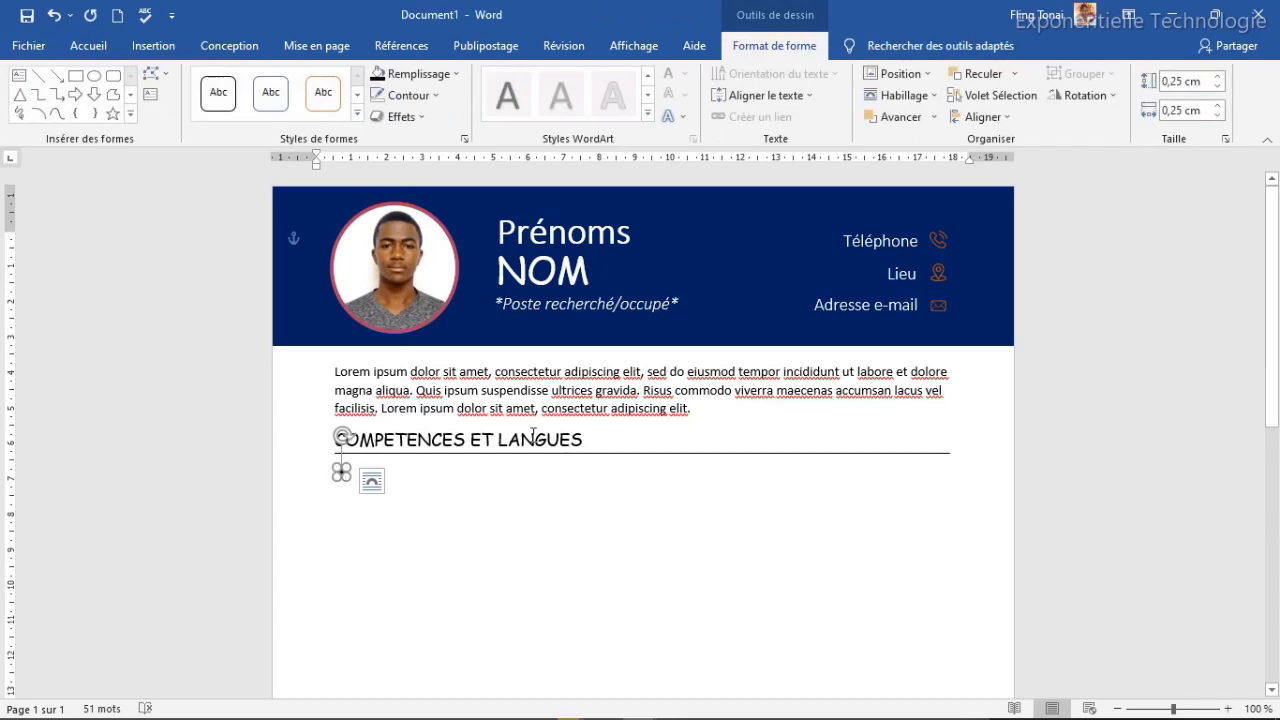
# Step: Duplicate the intro paragraph's text box, place the copy beside the bullet under the heading line, and replace its text with "Gestion du stress"
pyautogui.click(567, 358)
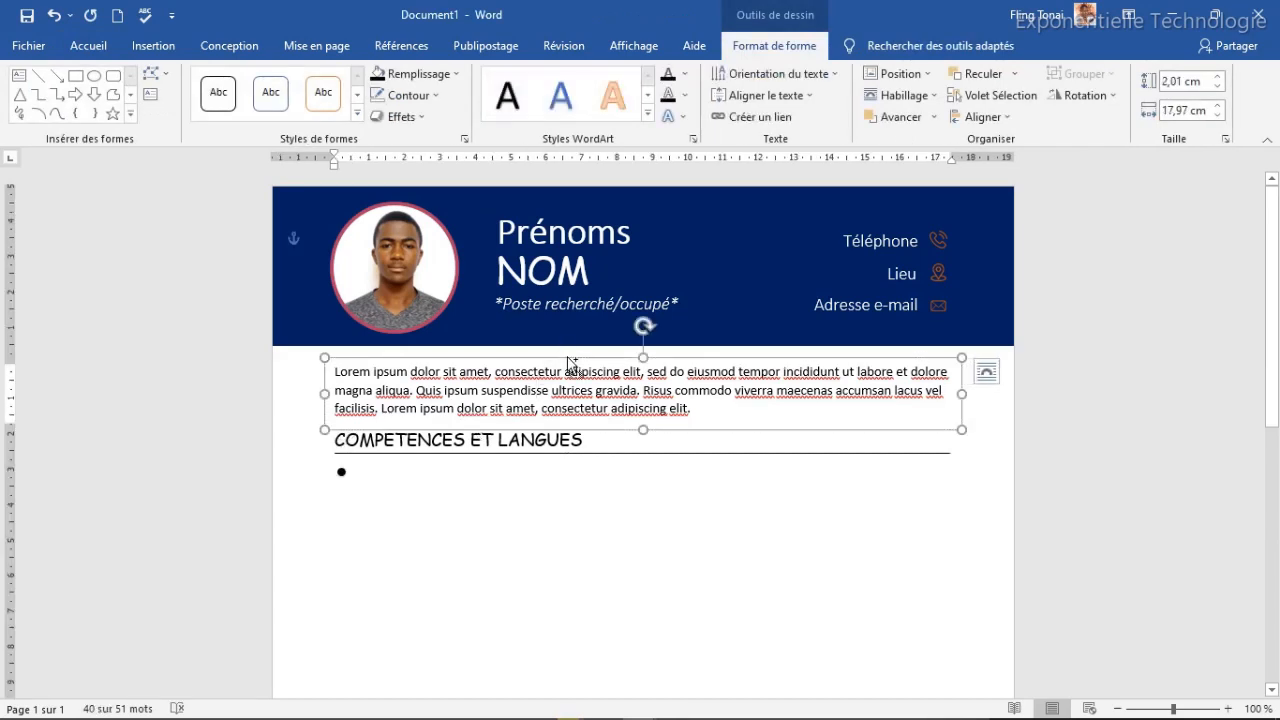
pyautogui.hotkey('ctrl', 'd')
pyautogui.moveTo(598, 376); pyautogui.dragTo(598, 462)
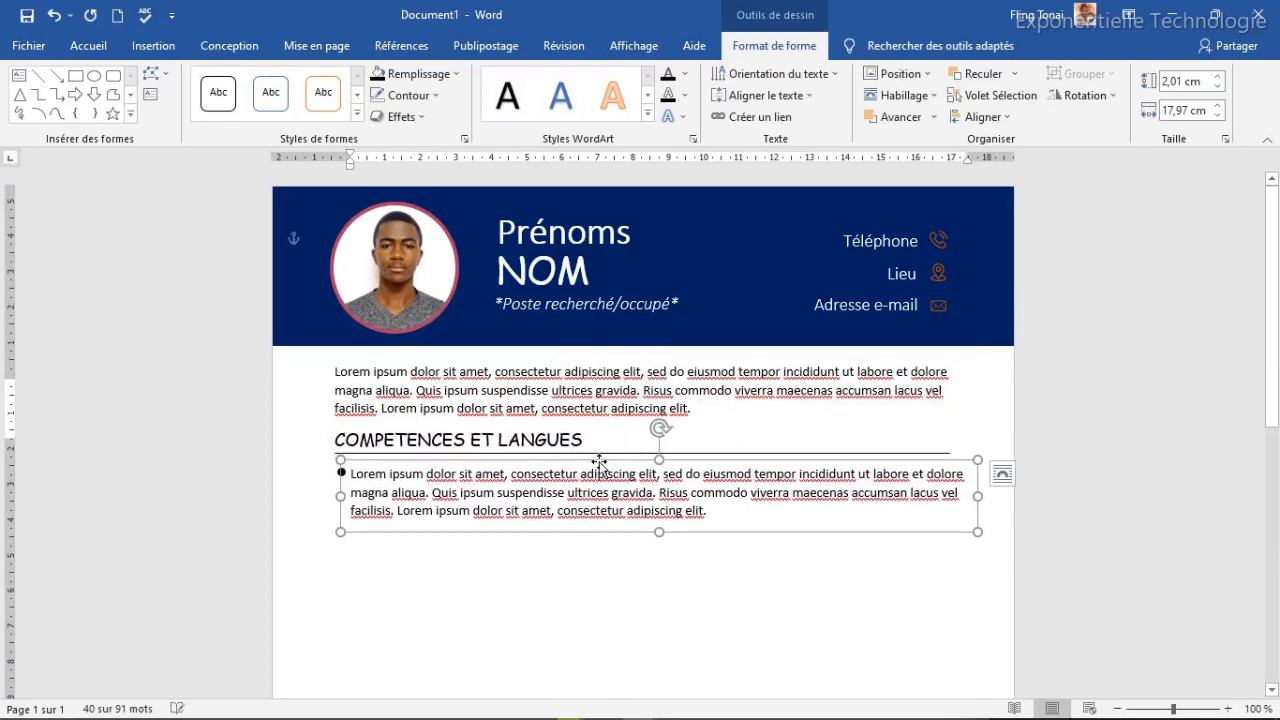
pyautogui.click(731, 518)
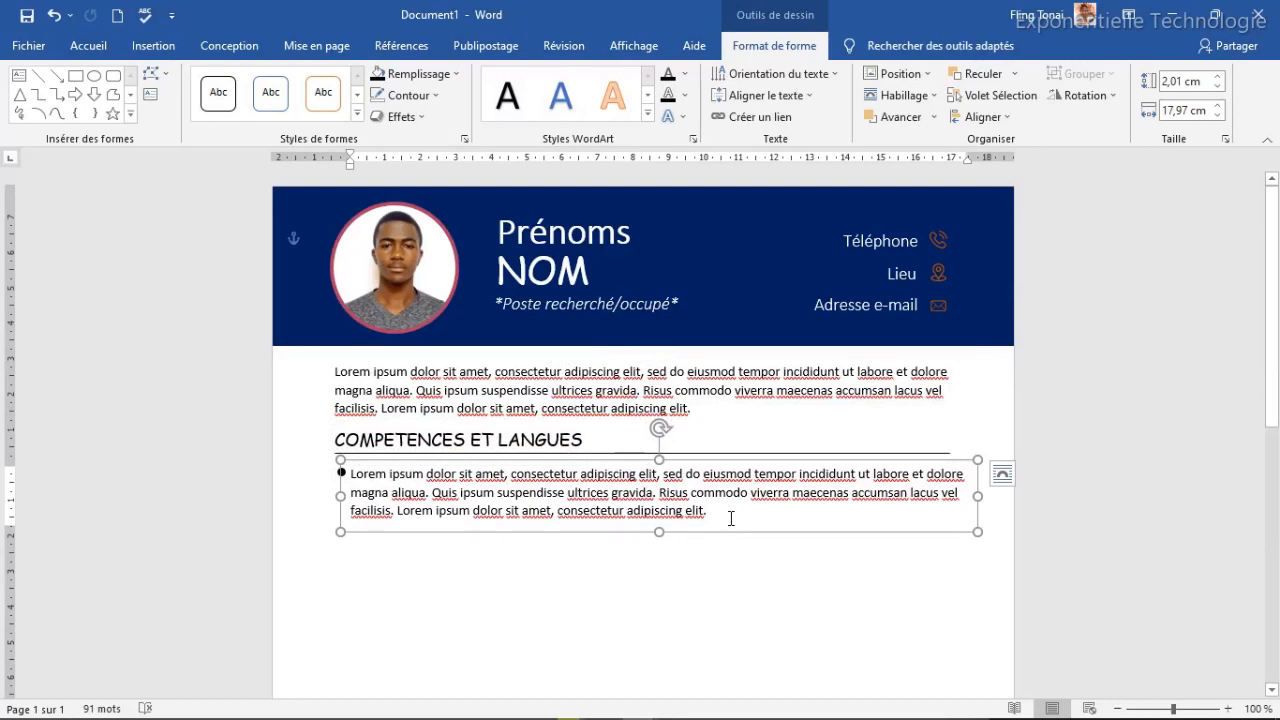
pyautogui.hotkey('ctrl', 'a')
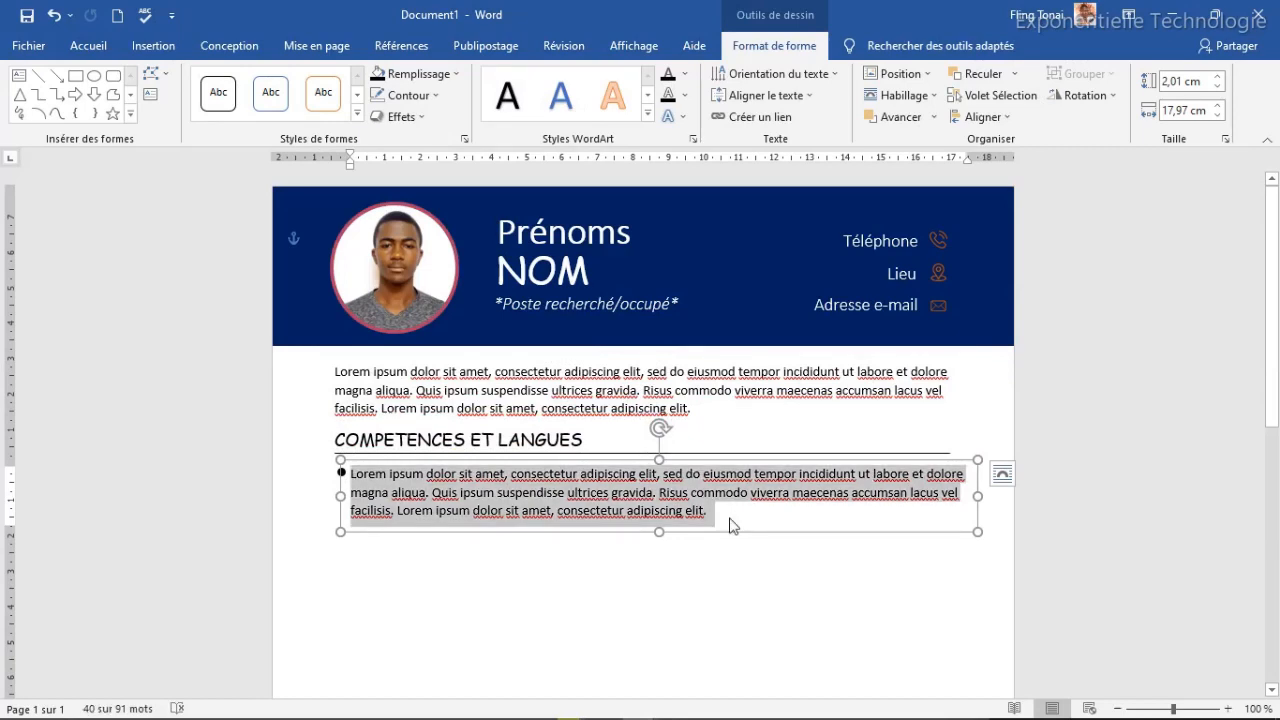
pyautogui.write('Gestion du stress')
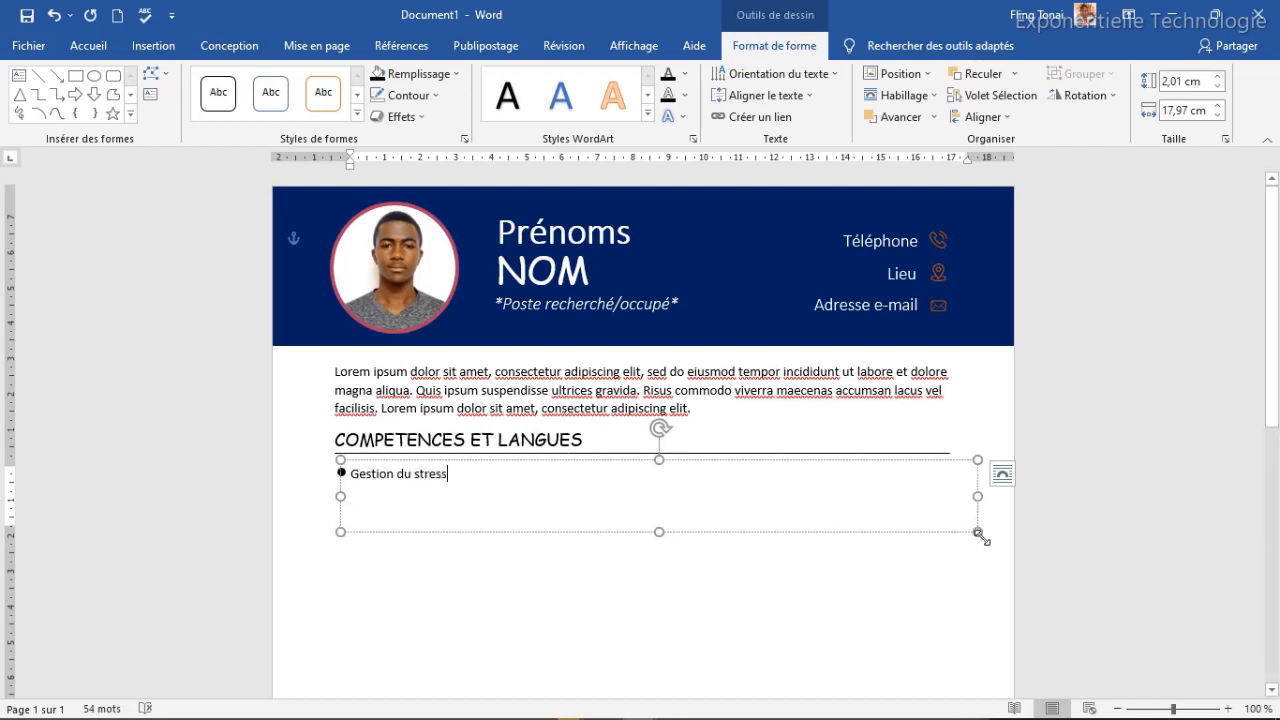
# Step: Shrink the "Gestion du stress" text box to about 0,87 cm high by 3,55 cm wide and make its text bold
pyautogui.moveTo(978, 532); pyautogui.dragTo(720, 538)
pyautogui.moveTo(614, 490); pyautogui.dragTo(467, 491)
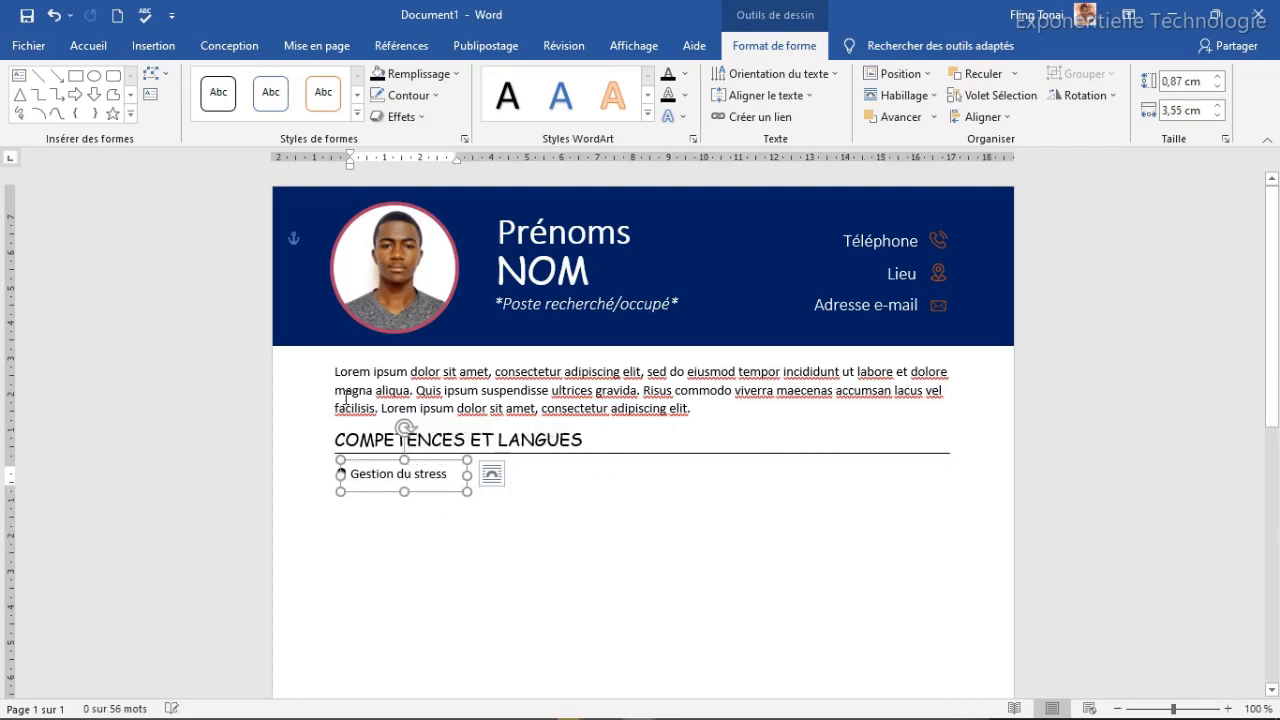
pyautogui.click(77, 47)
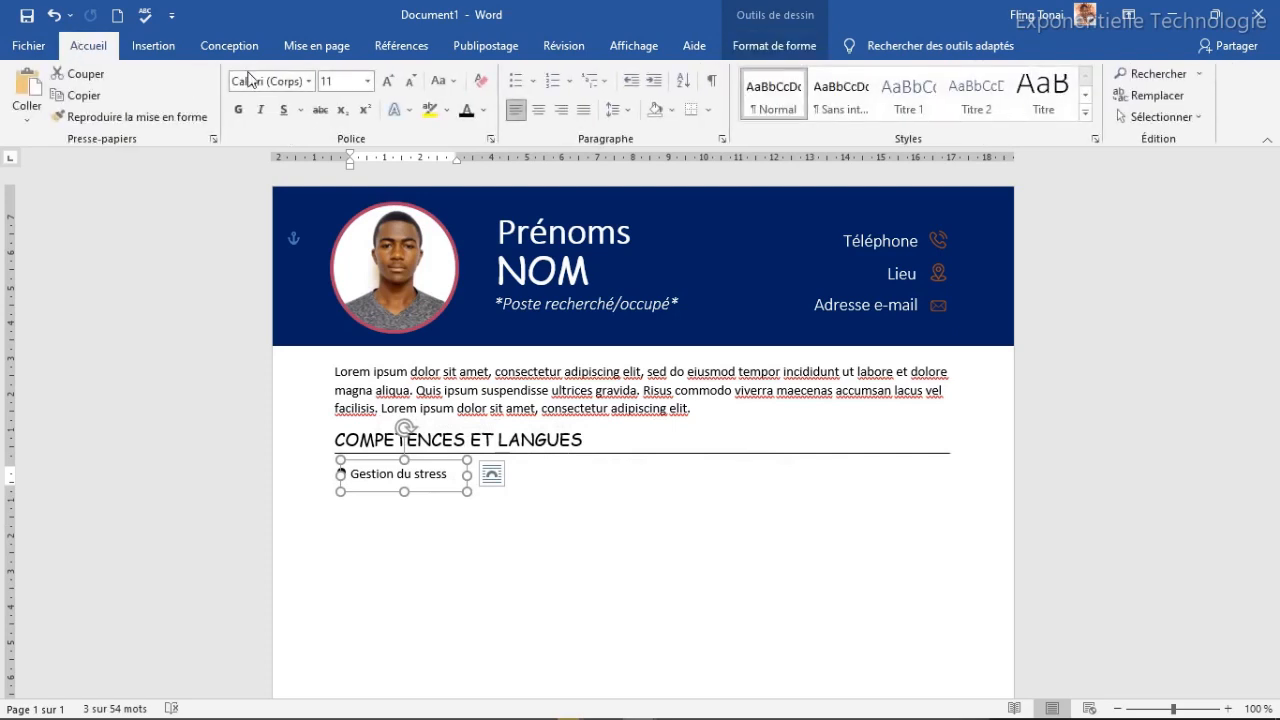
pyautogui.click(238, 109)
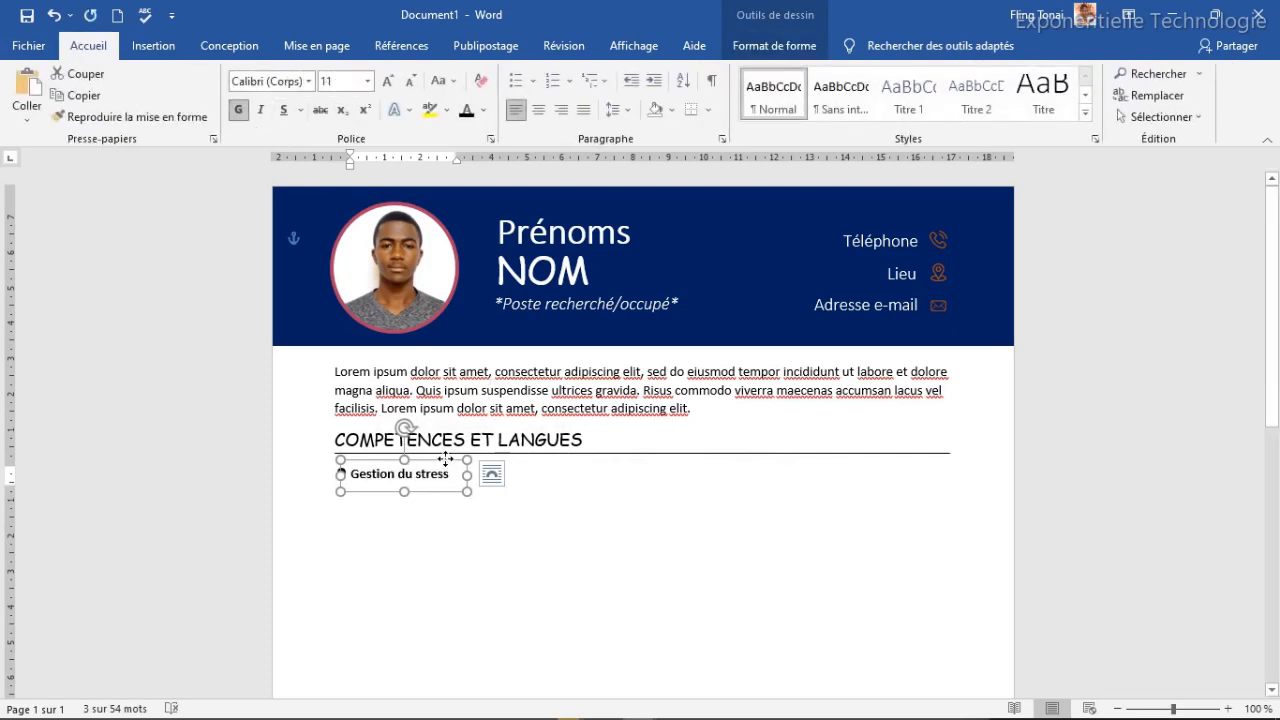
# Step: Move the "Gestion du stress" text box slightly right and up so it lines up with the black bullet
pyautogui.moveTo(446, 461); pyautogui.dragTo(450, 457)
pyautogui.press('Up')
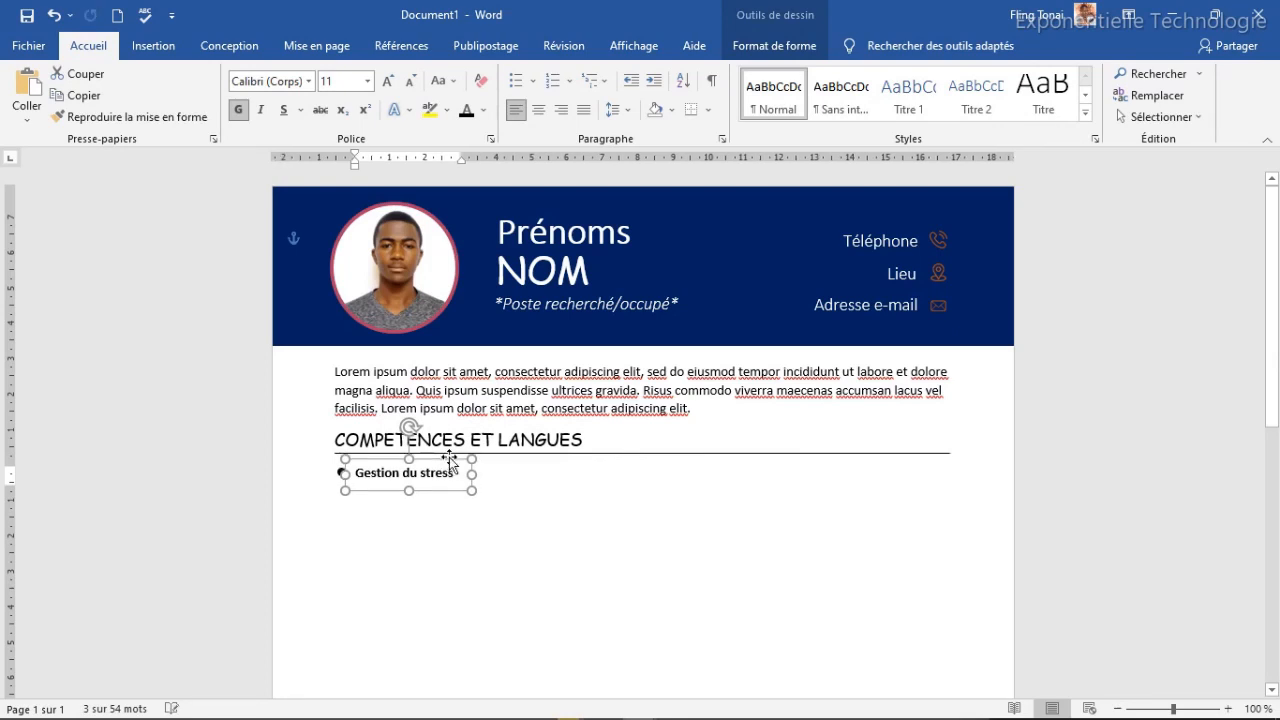
pyautogui.click(539, 539)
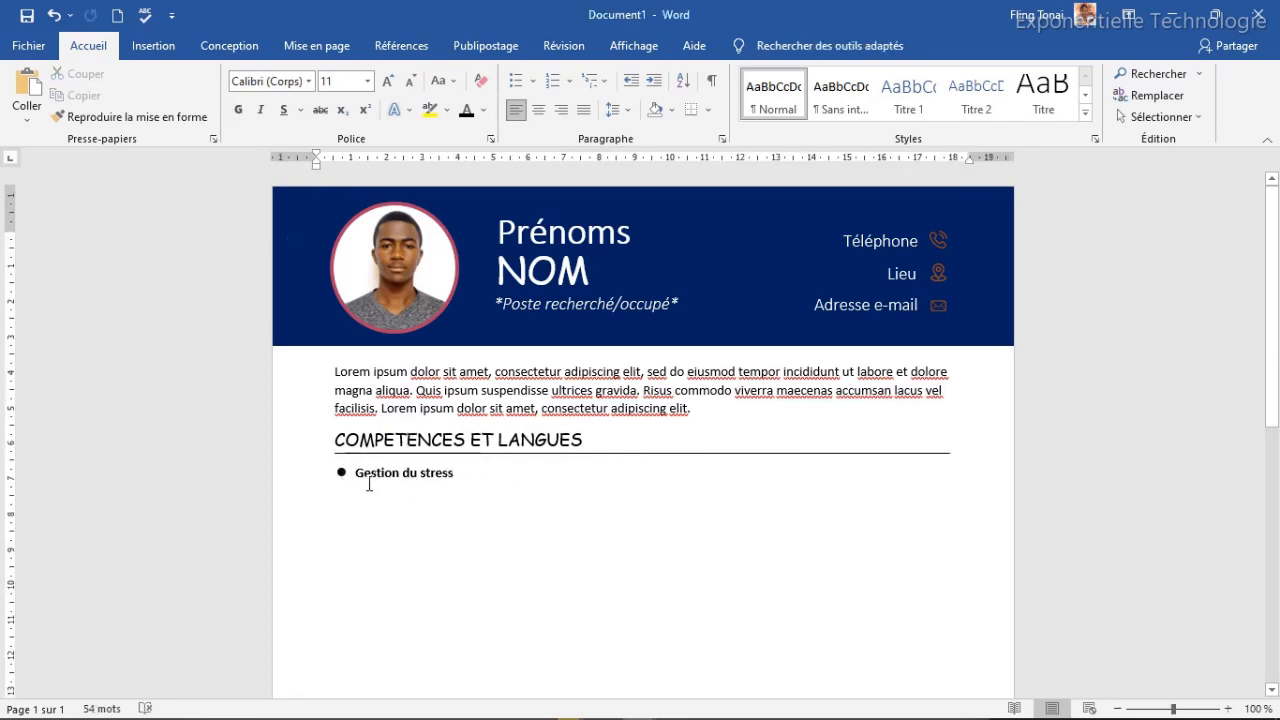
pyautogui.click(374, 478)
pyautogui.click(423, 459)
pyautogui.press('Up')
pyautogui.click(462, 535)
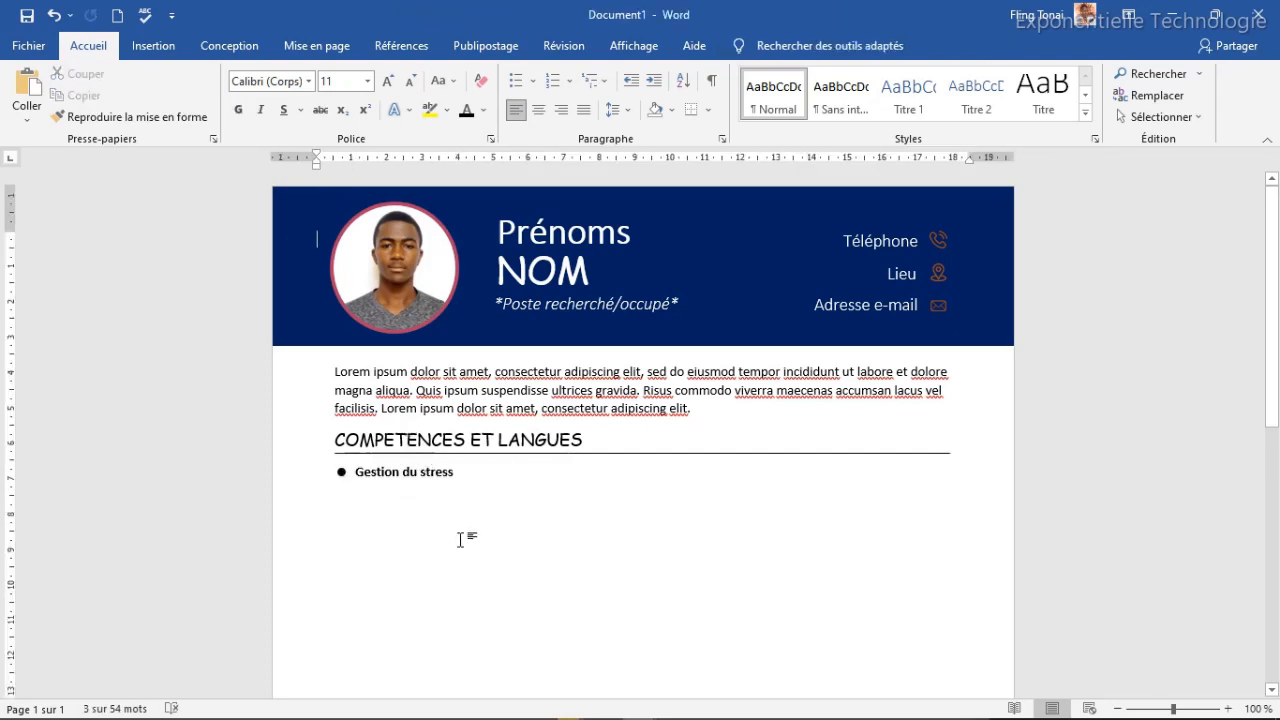
# Step: Copy the black bullet together with its "Gestion du stress" text box and place the copy directly below the first row
pyautogui.click(341, 471)
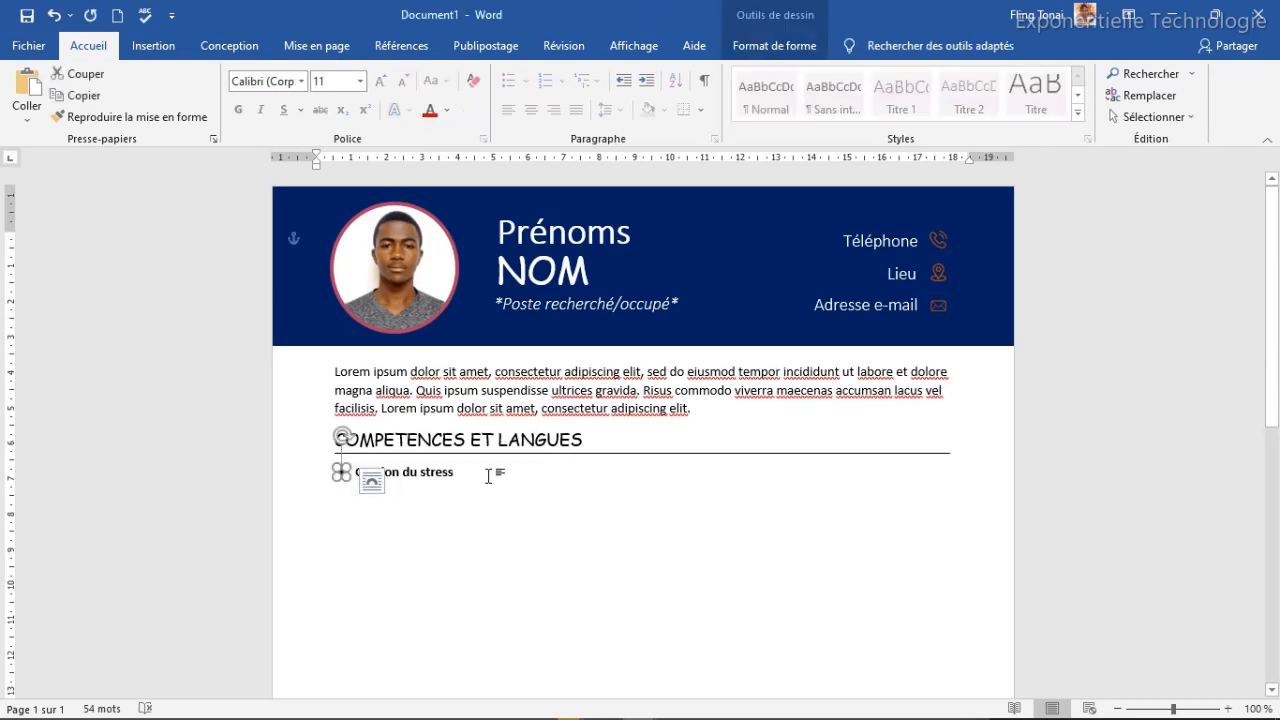
pyautogui.click(417, 476)
pyautogui.click(405, 473)
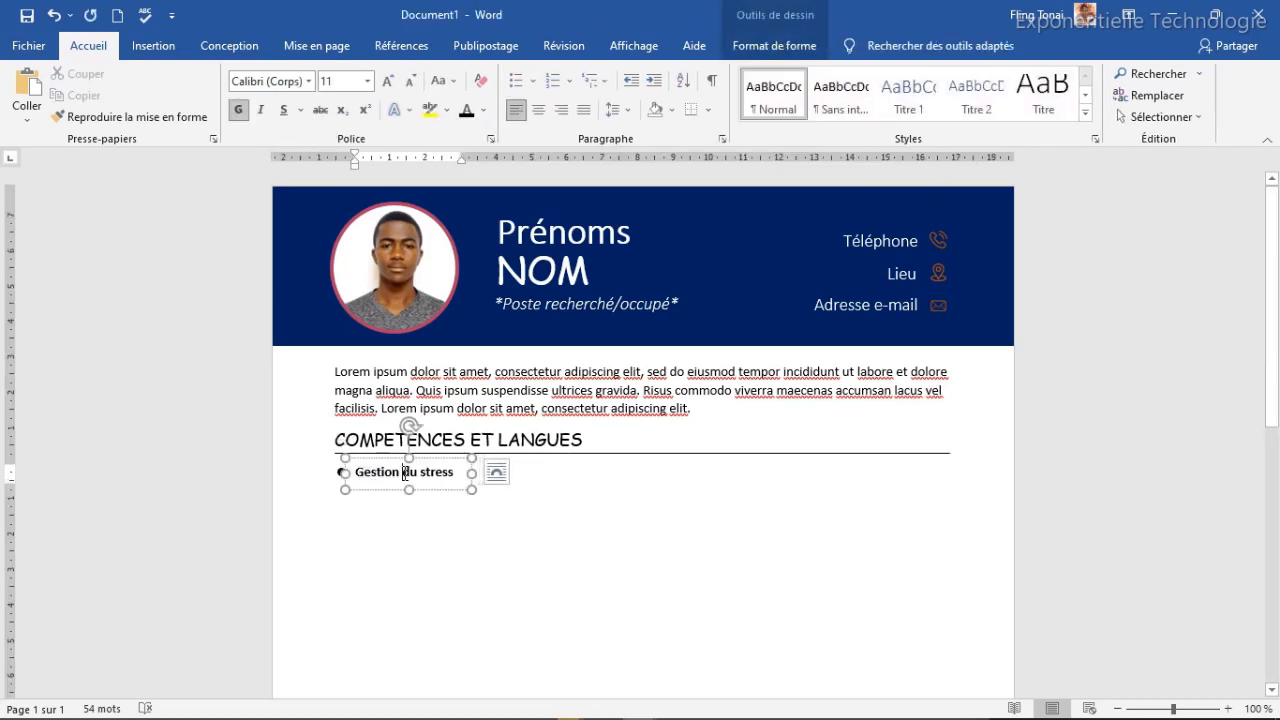
pyautogui.click(339, 476)
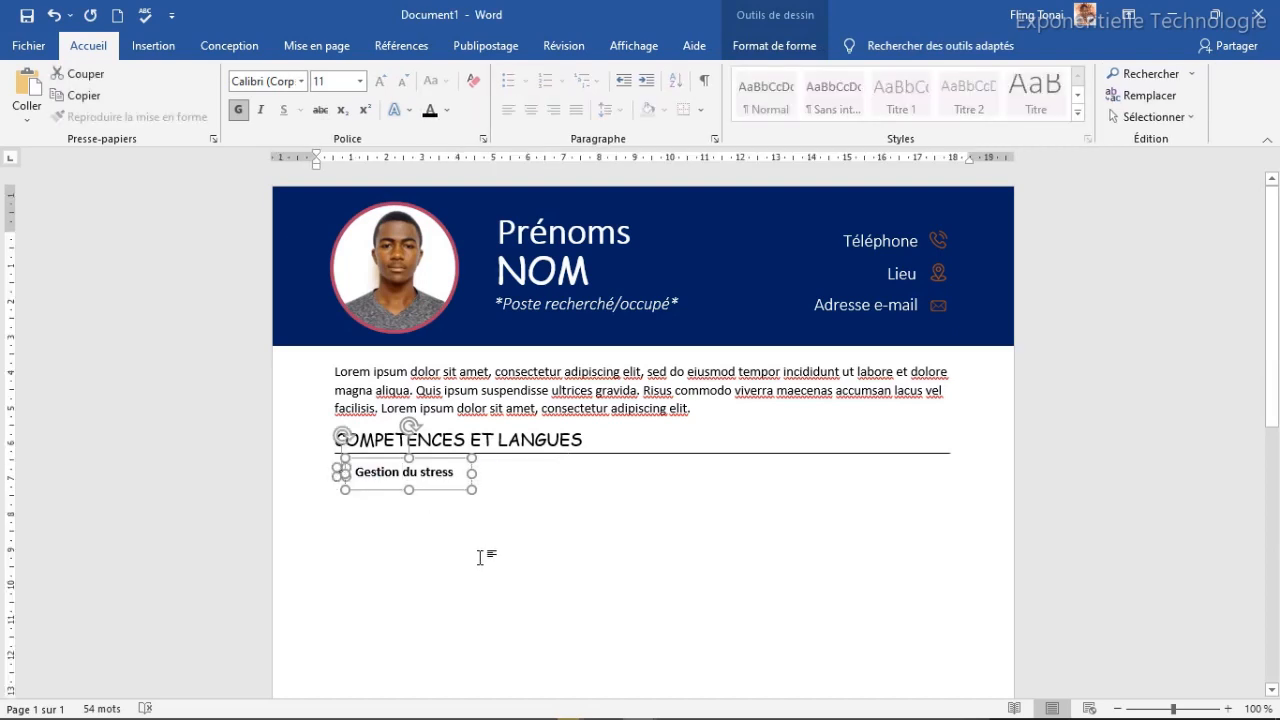
pyautogui.hotkey('ctrl', 'v')
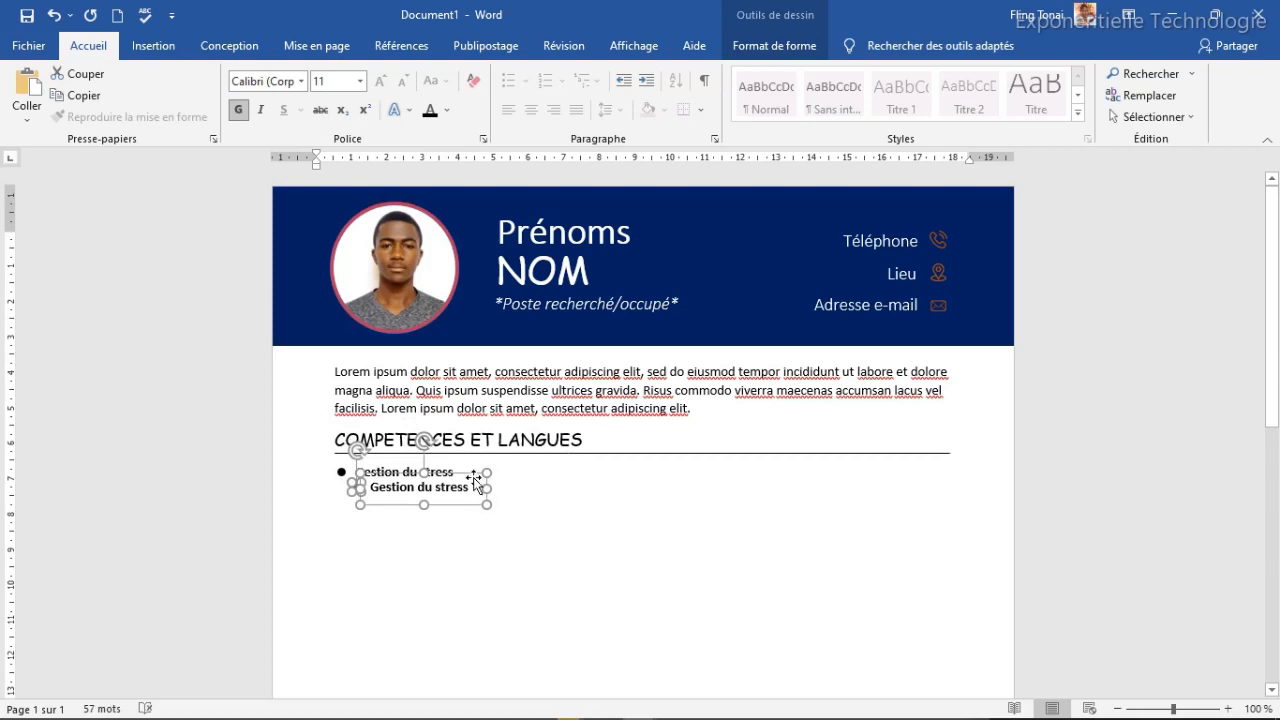
pyautogui.moveTo(472, 479)
pyautogui.mouseDown()
pyautogui.moveTo(443, 496)
pyautogui.moveTo(457, 487)
pyautogui.mouseUp()
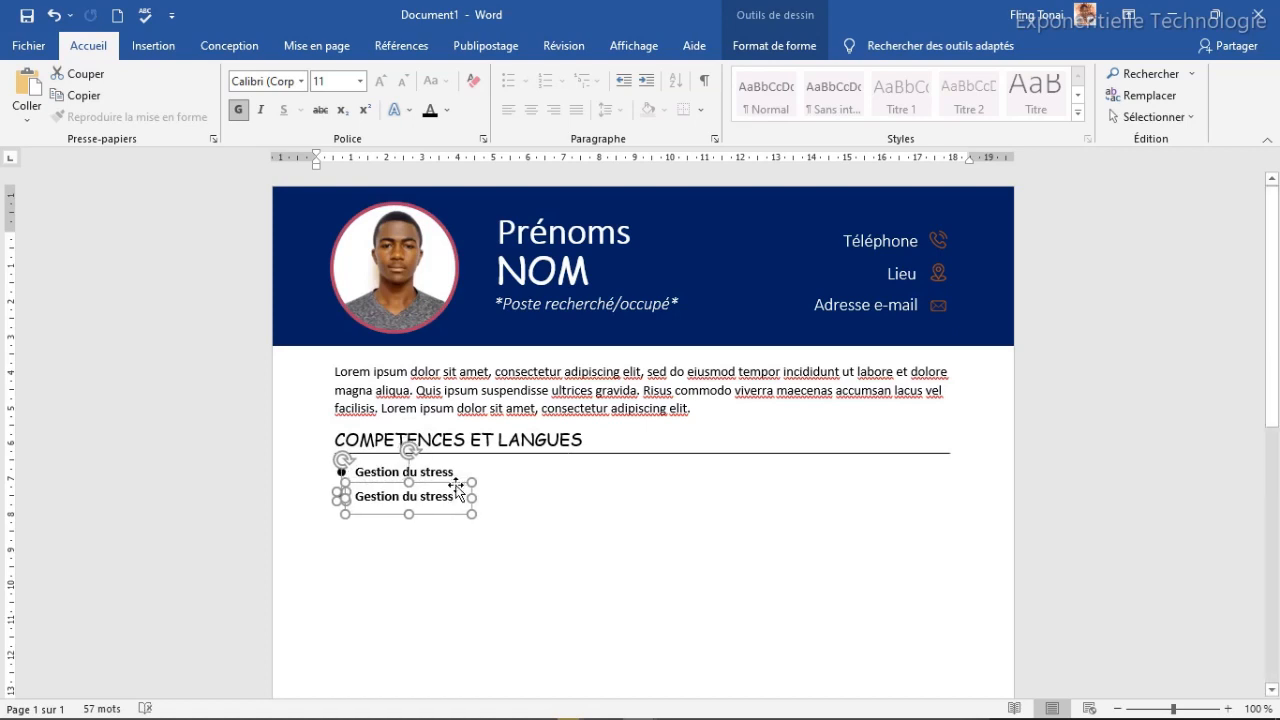
# Step: Duplicate the second bullet row and align the copy beneath it as a third "Gestion du stress" row
pyautogui.hotkey('ctrl', 'd')
pyautogui.moveTo(464, 497); pyautogui.dragTo(446, 505)
pyautogui.press('Right')
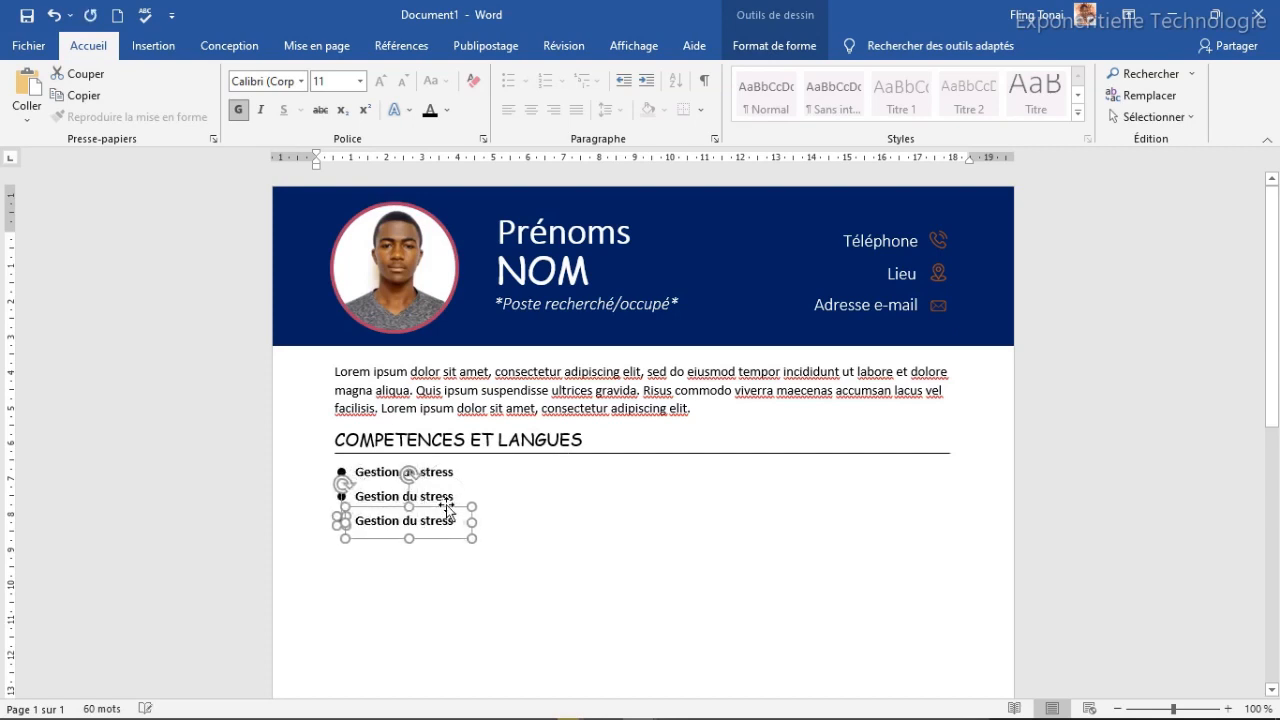
pyautogui.press('Right')
pyautogui.press('Left')
pyautogui.click(409, 578)
# Step: Duplicate the three "Gestion du stress" text boxes without their bullets and place the copies as a second column to their right
pyautogui.click(403, 473)
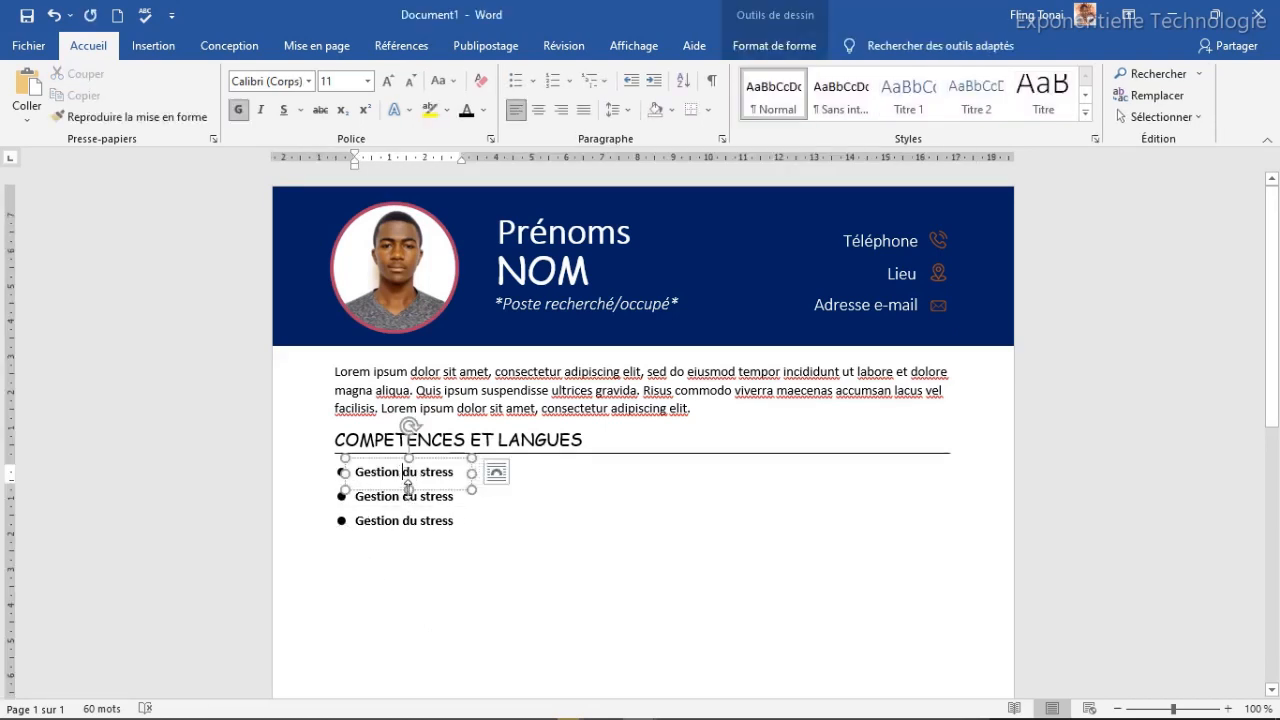
pyautogui.keyDown('shift'); pyautogui.click(395, 505); pyautogui.keyUp('shift')
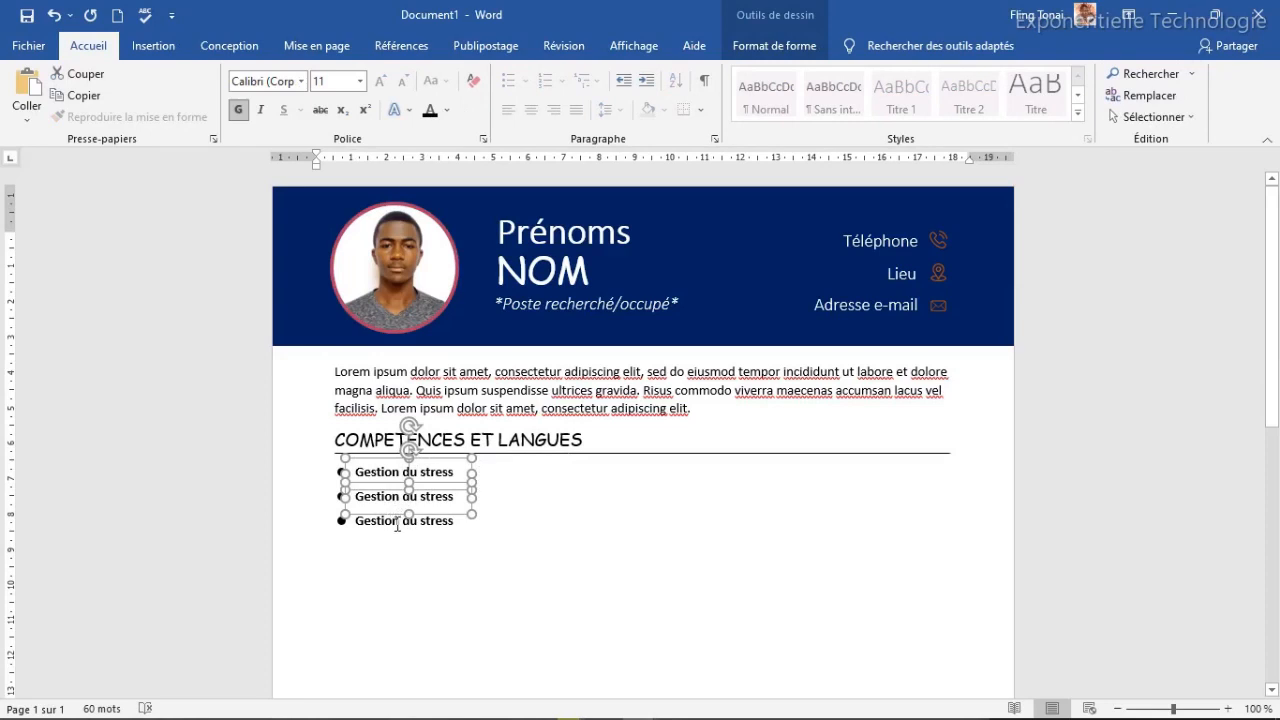
pyautogui.keyDown('shift'); pyautogui.click(397, 525); pyautogui.keyUp('shift')
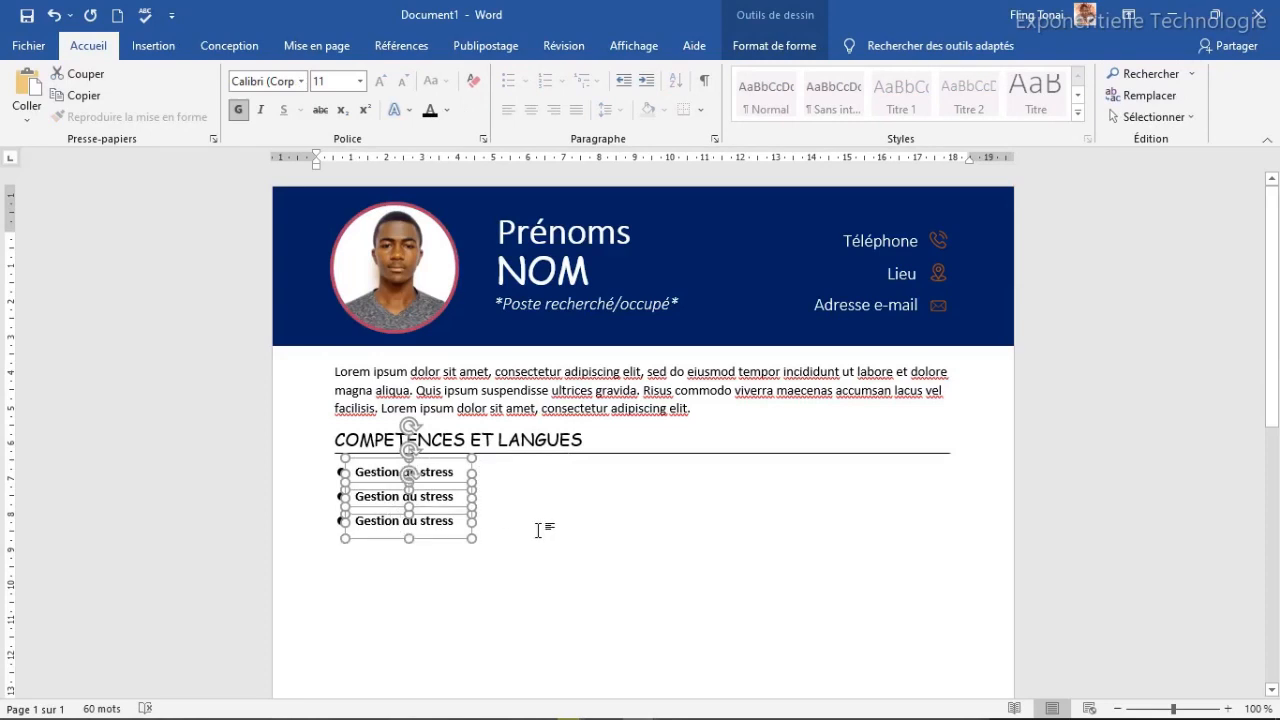
pyautogui.hotkey('ctrl', 'd')
pyautogui.moveTo(468, 475); pyautogui.dragTo(633, 461)
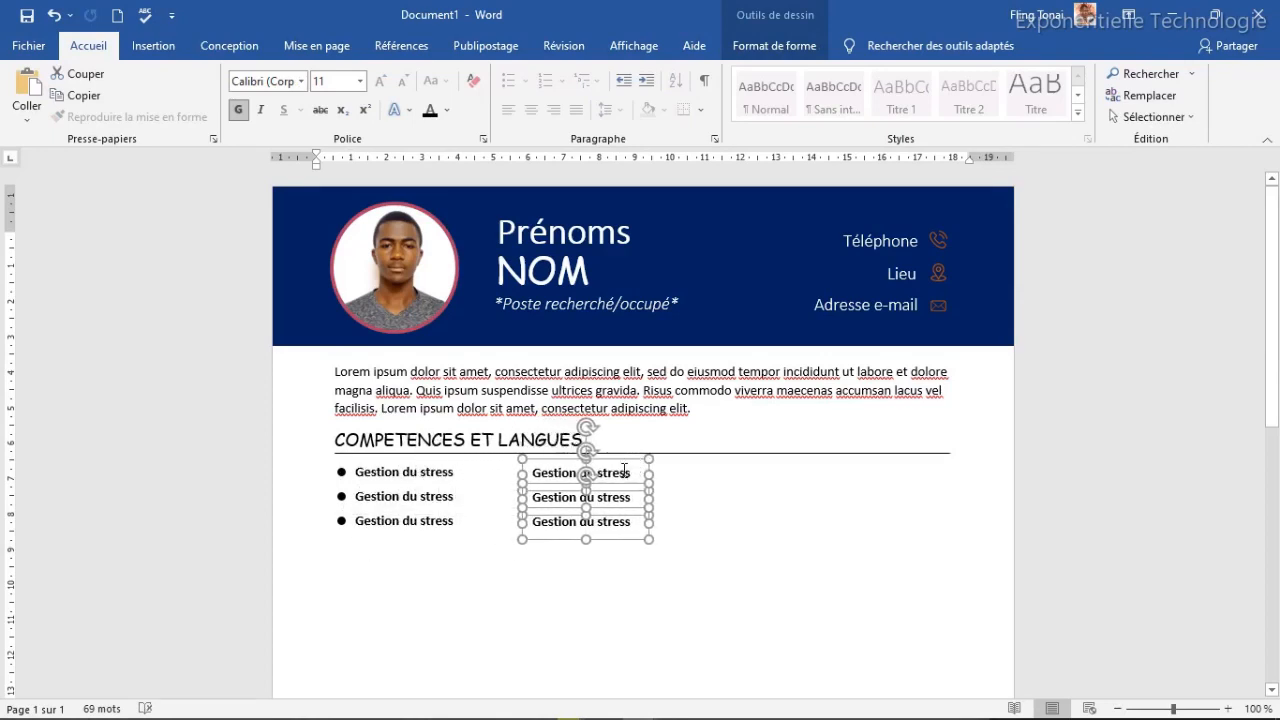
# Step: Replace the text of the first box in the second column with "Français"
pyautogui.click(626, 473)
pyautogui.tripleClick(625, 473)
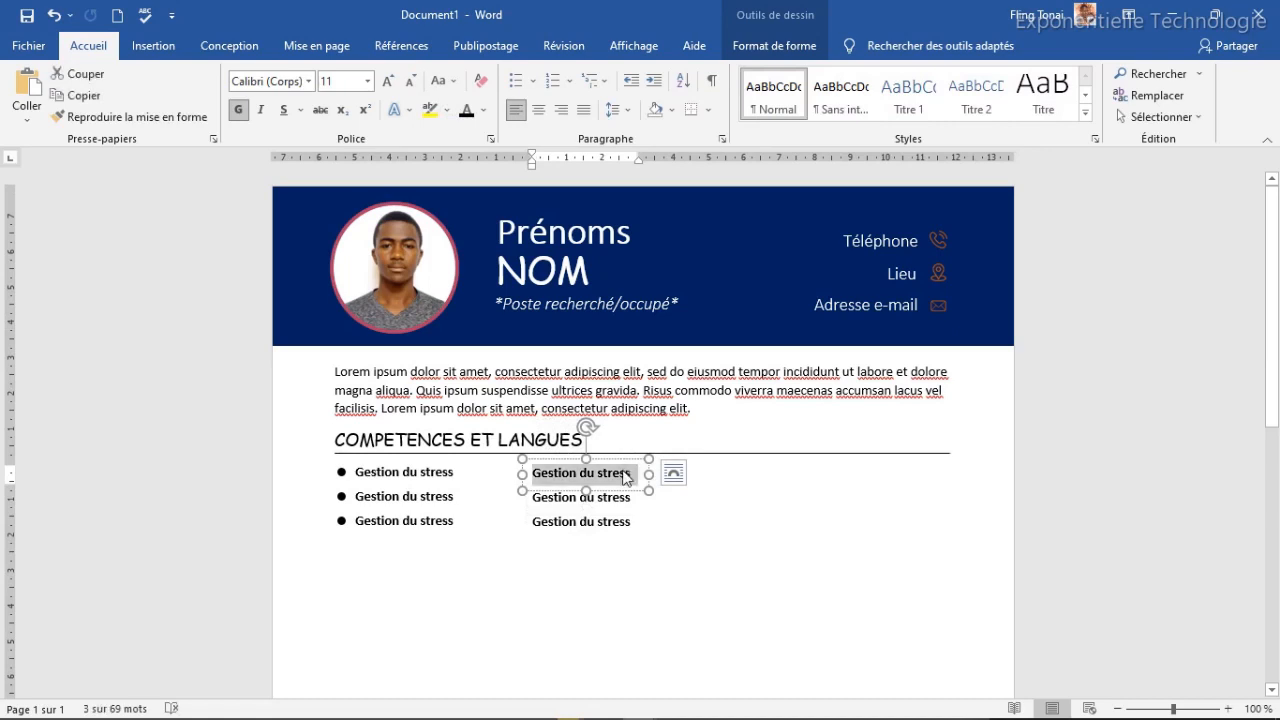
pyautogui.write('Français')
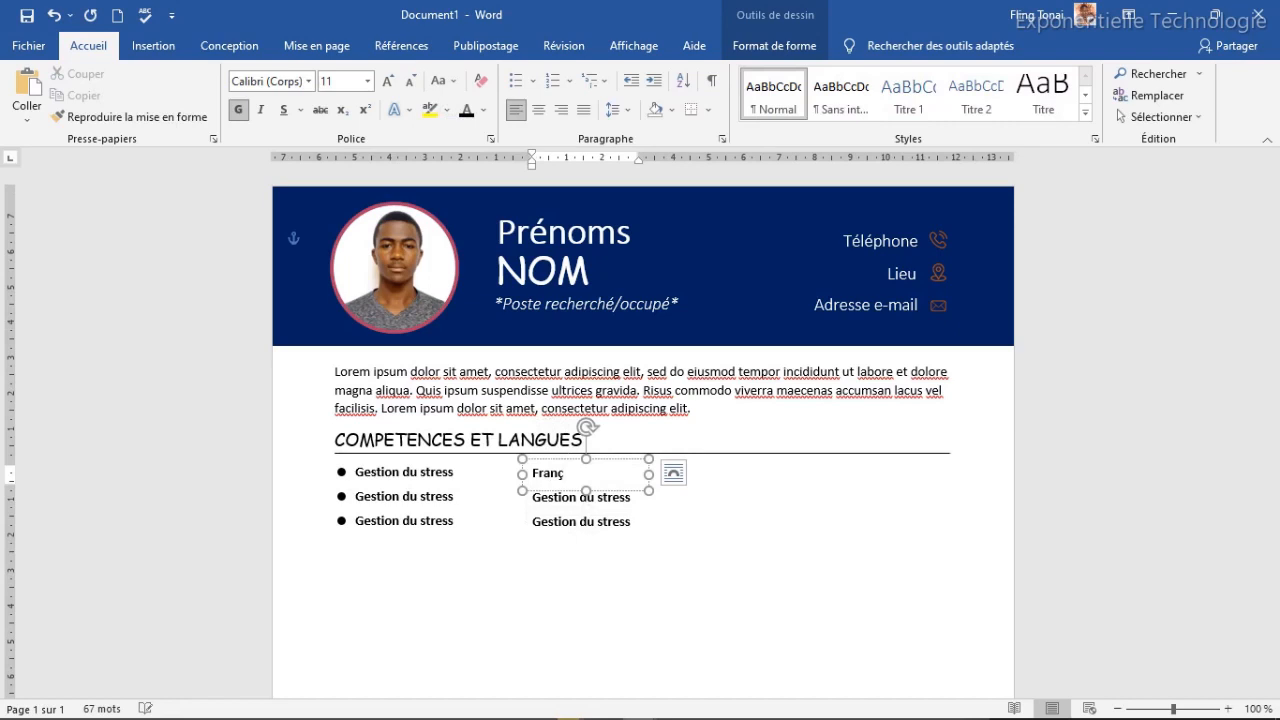
# Step: Replace the text of the middle box in the second column with "Anglais"
pyautogui.click(560, 498)
pyautogui.write('Anglais')
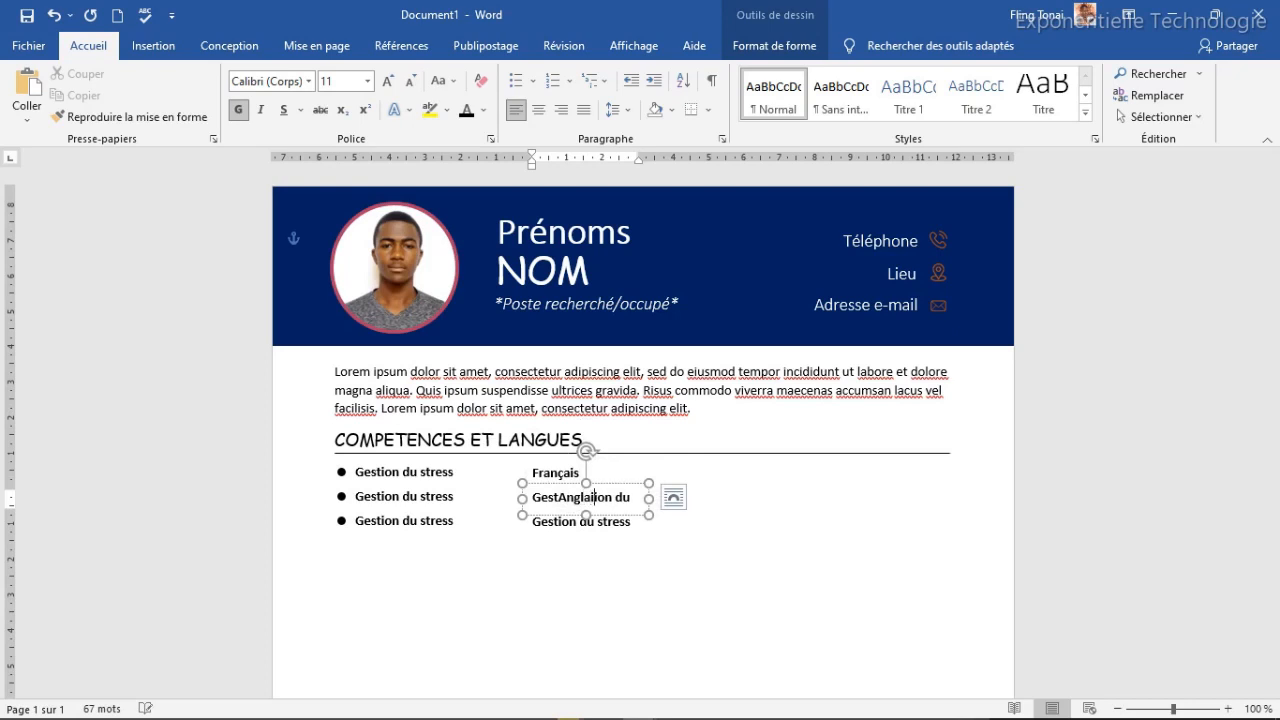
pyautogui.hotkey('ctrl', 'a')
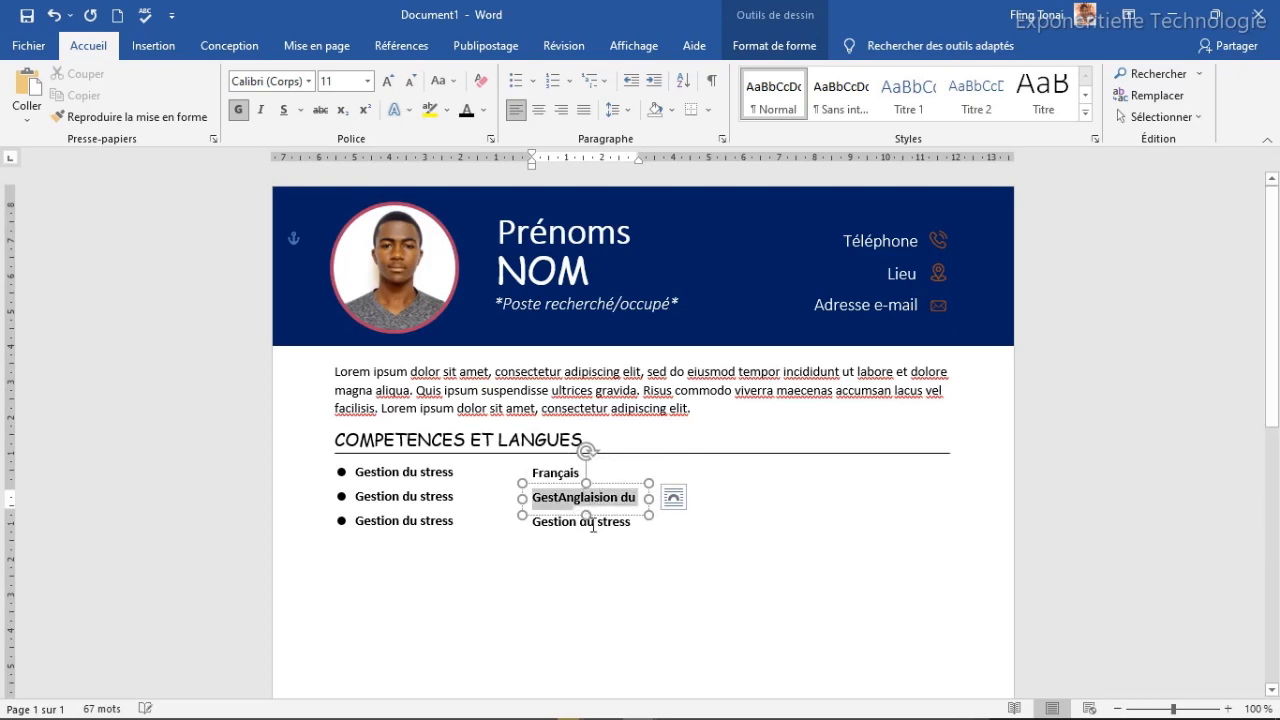
pyautogui.press('ctrl')
pyautogui.press('a')
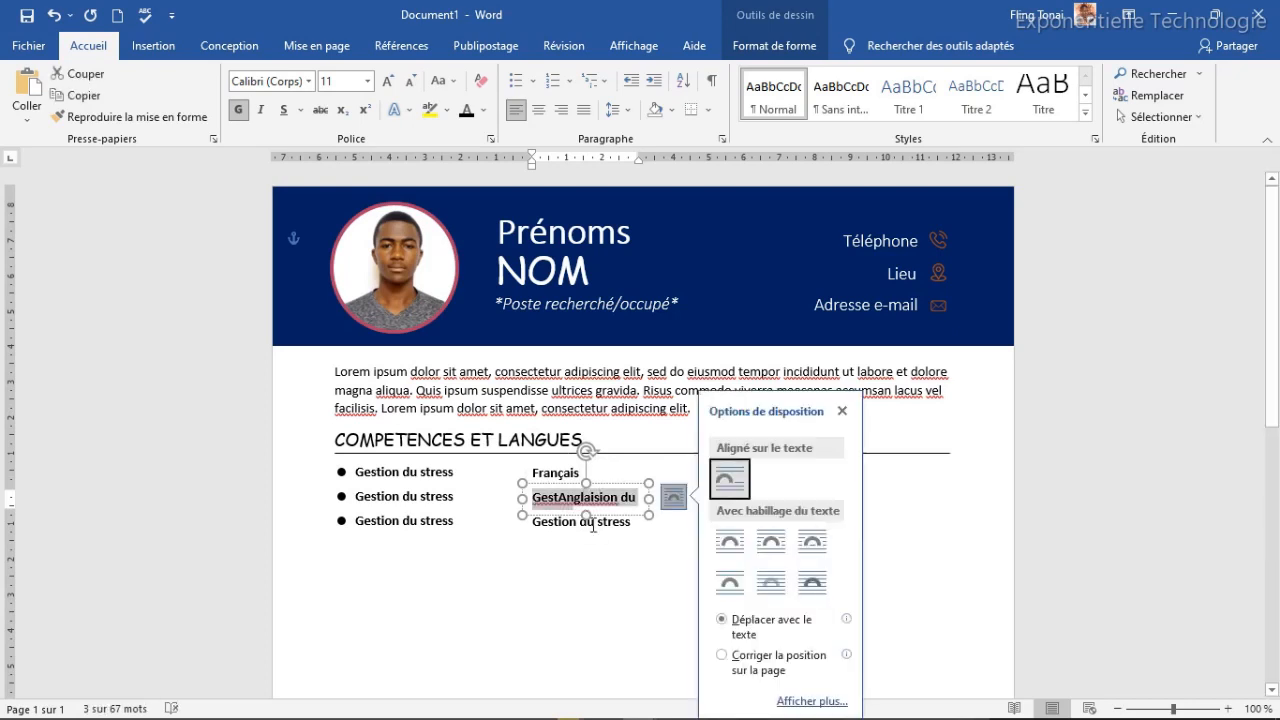
pyautogui.click(587, 510)
pyautogui.click(563, 495)
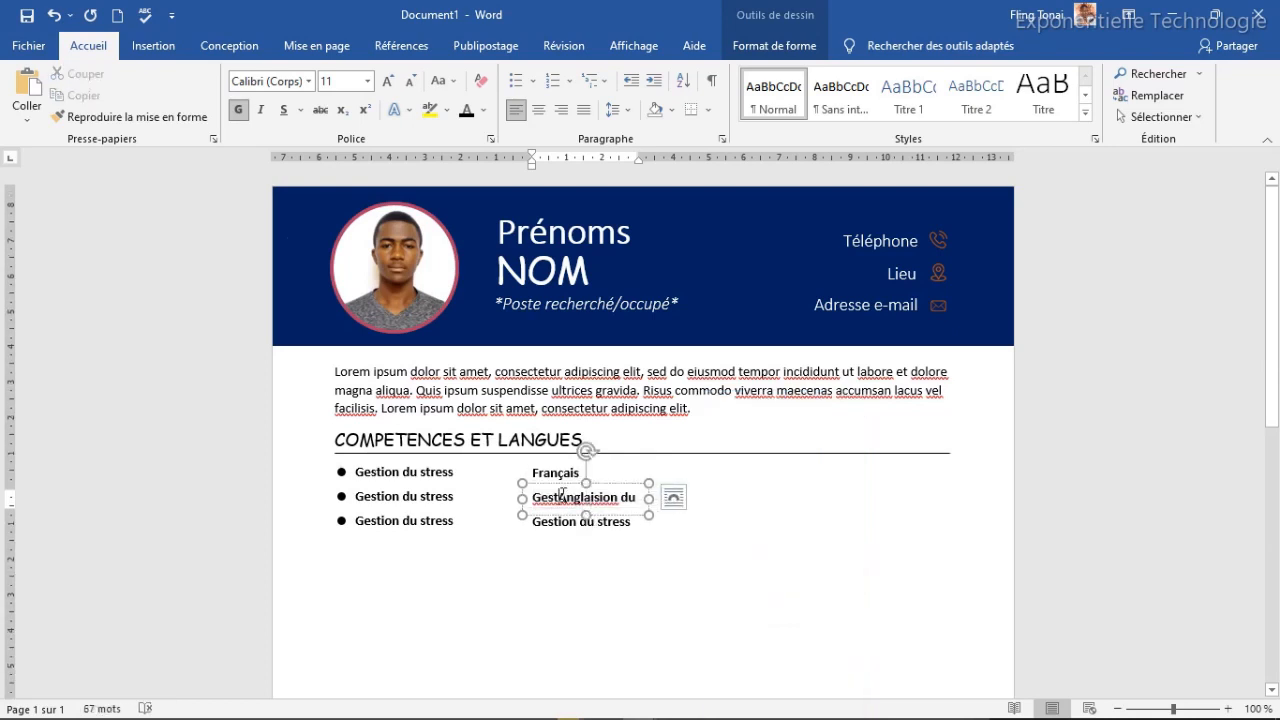
pyautogui.tripleClick(563, 495)
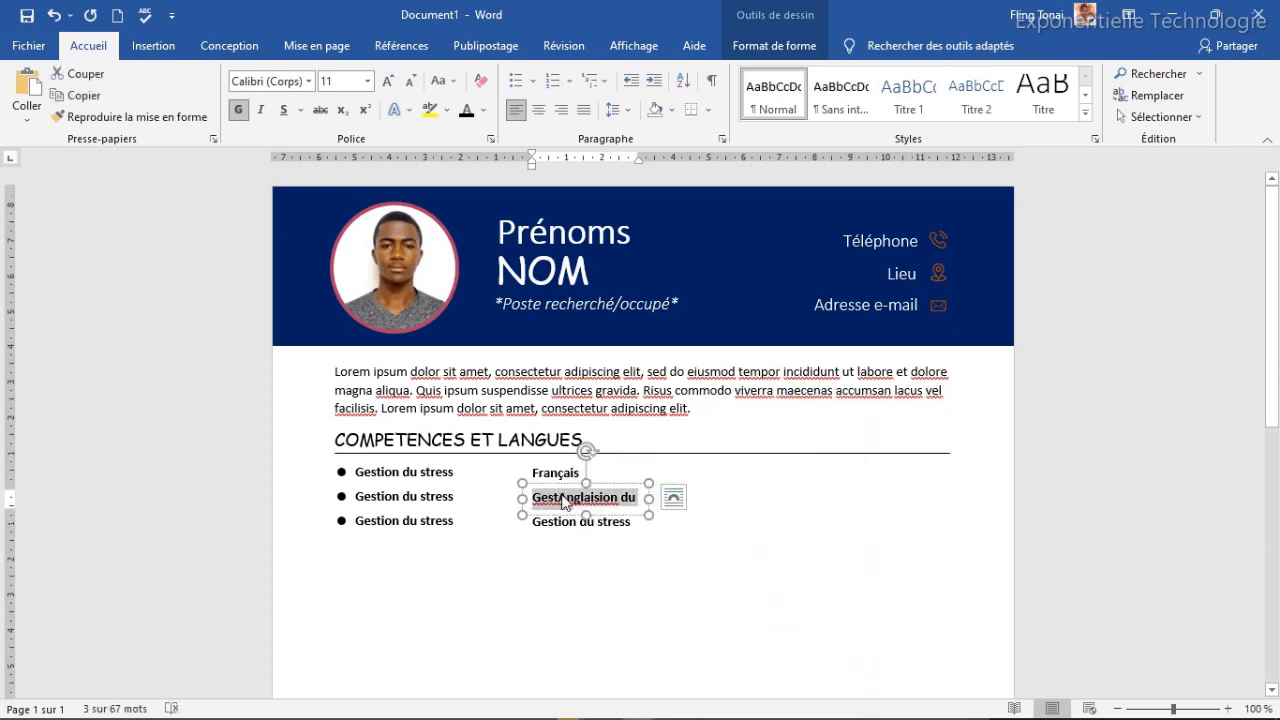
pyautogui.write('Angla')
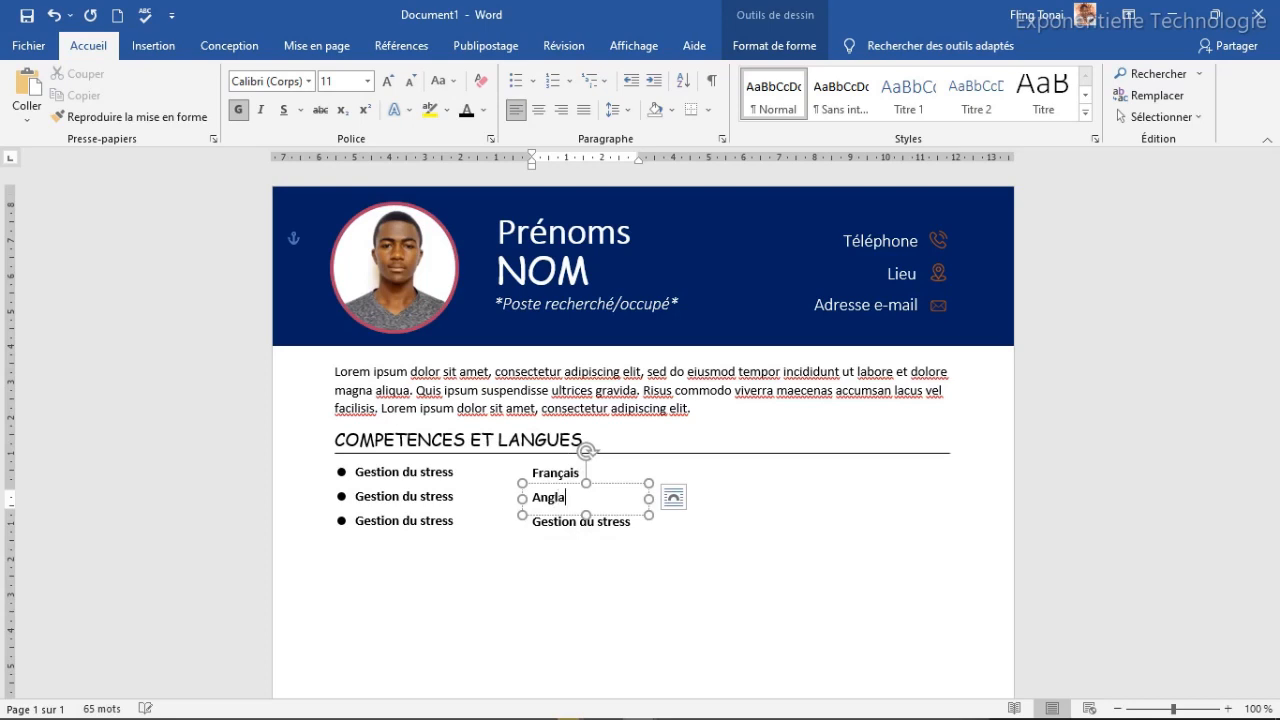
pyautogui.write('is')
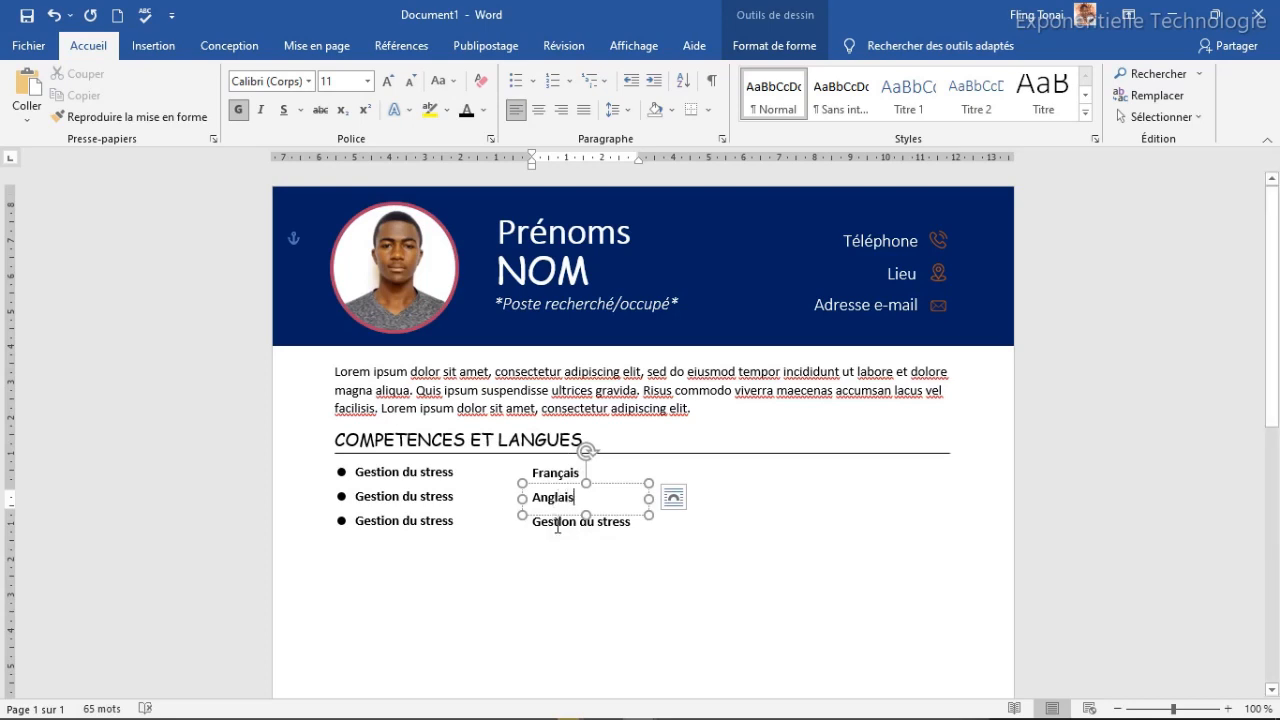
# Step: Replace the text of the last box in the second column with "Autre"
pyautogui.click(557, 524)
pyautogui.tripleClick(557, 524)
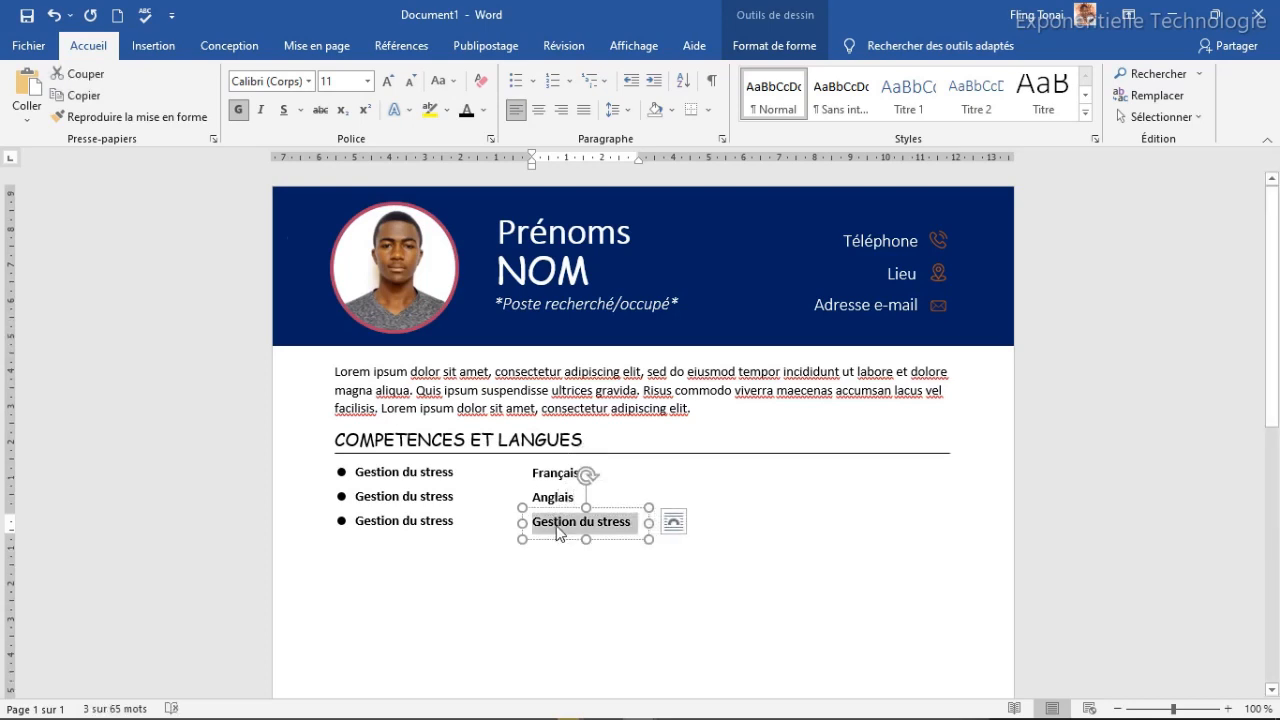
pyautogui.write('Autr')
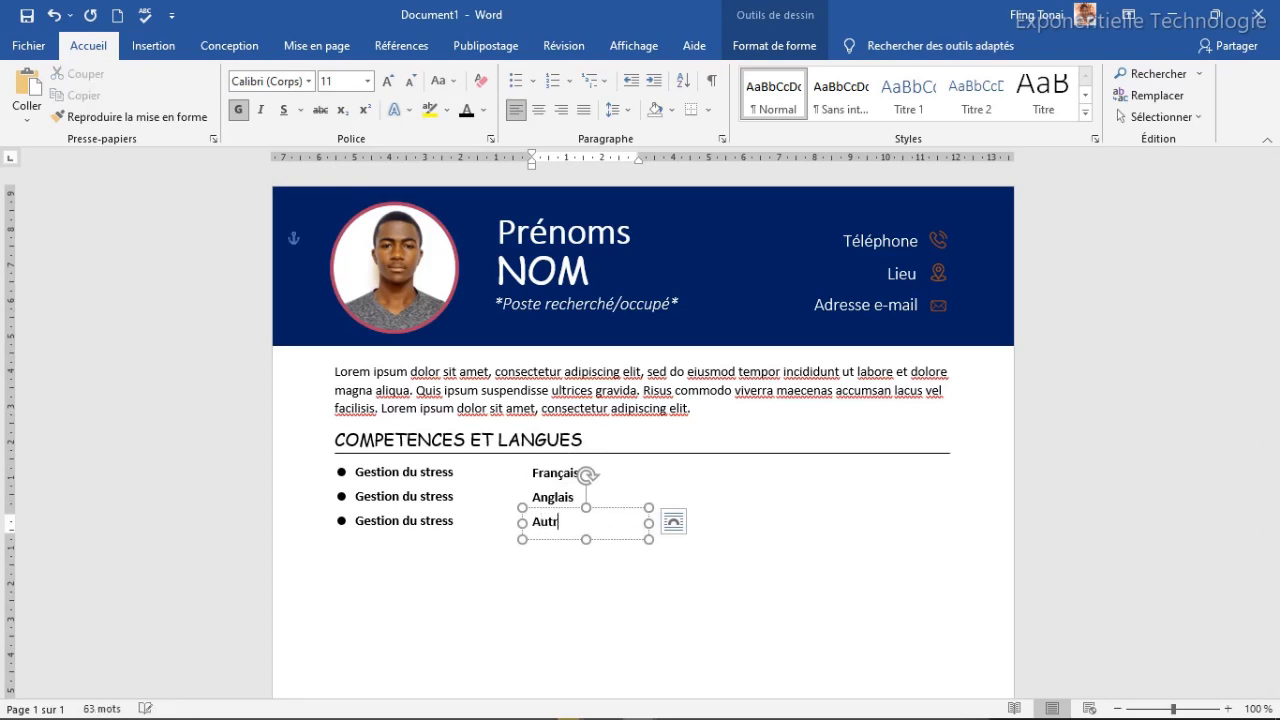
pyautogui.write('e')
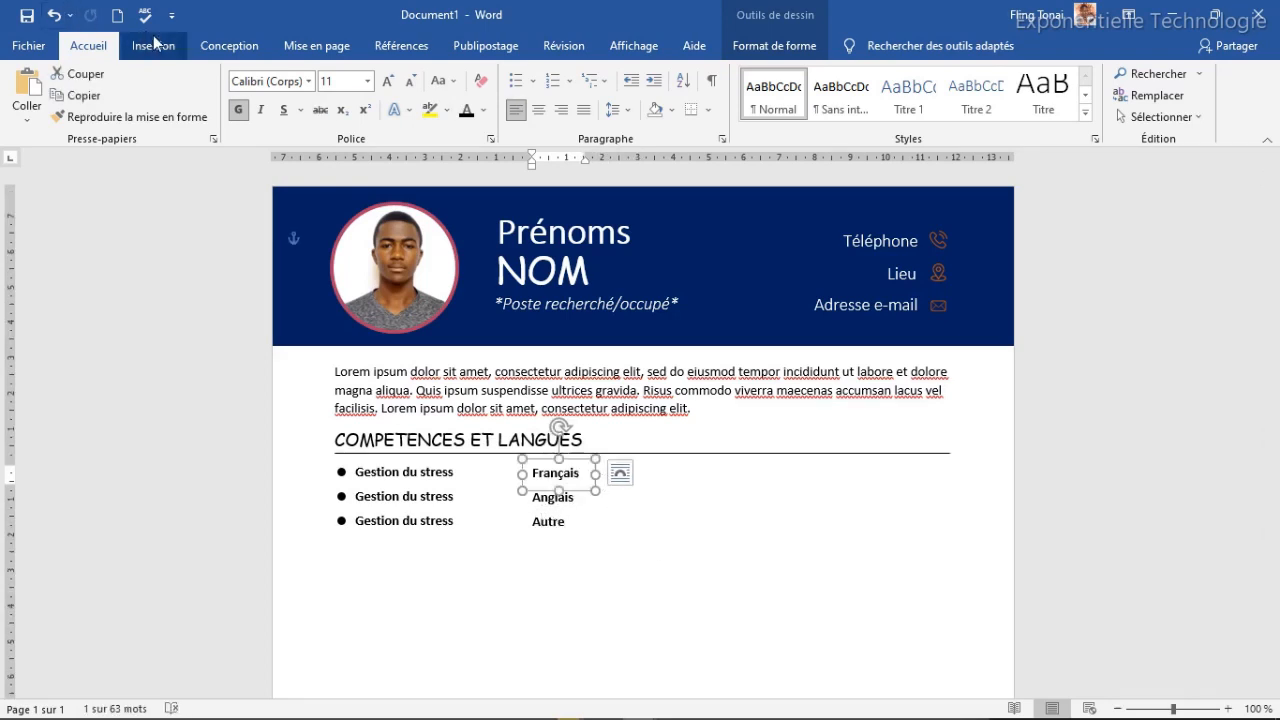
# Step: Draw a rounded rectangle about 4.1 cm wide and 2.14 cm high right of the language names, with its corners rounded fully
pyautogui.click(156, 46)
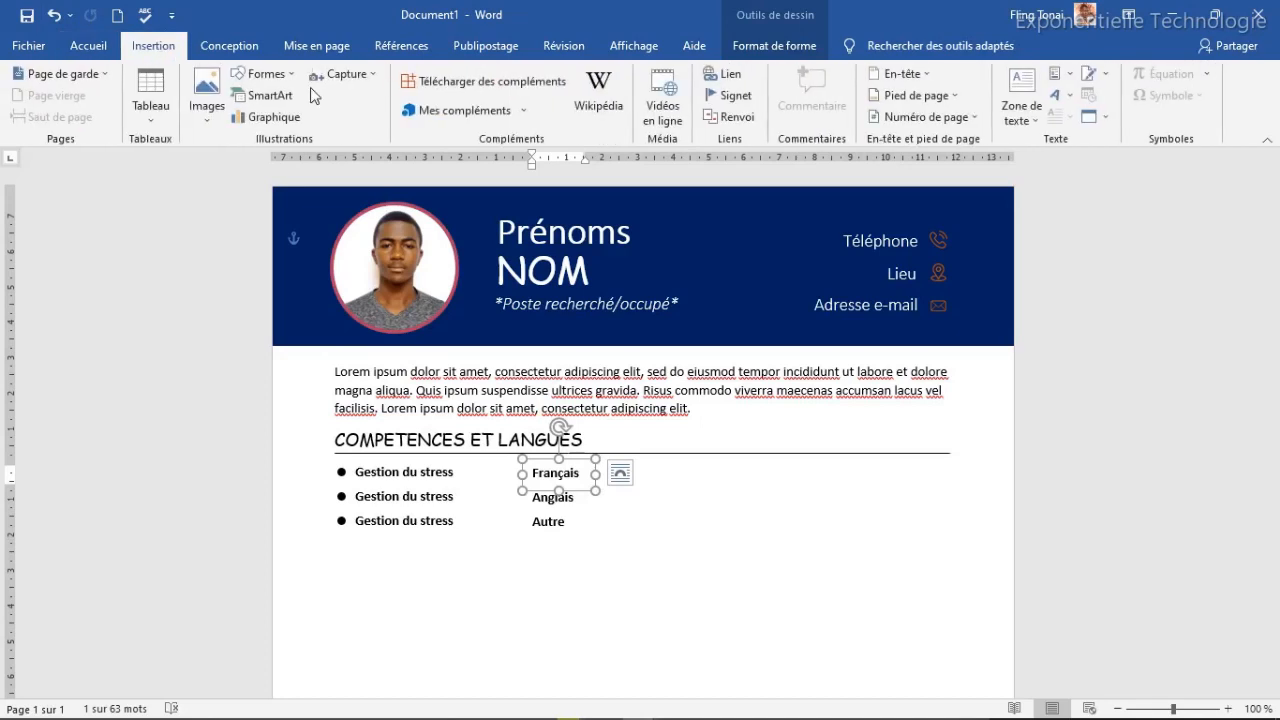
pyautogui.click(278, 74)
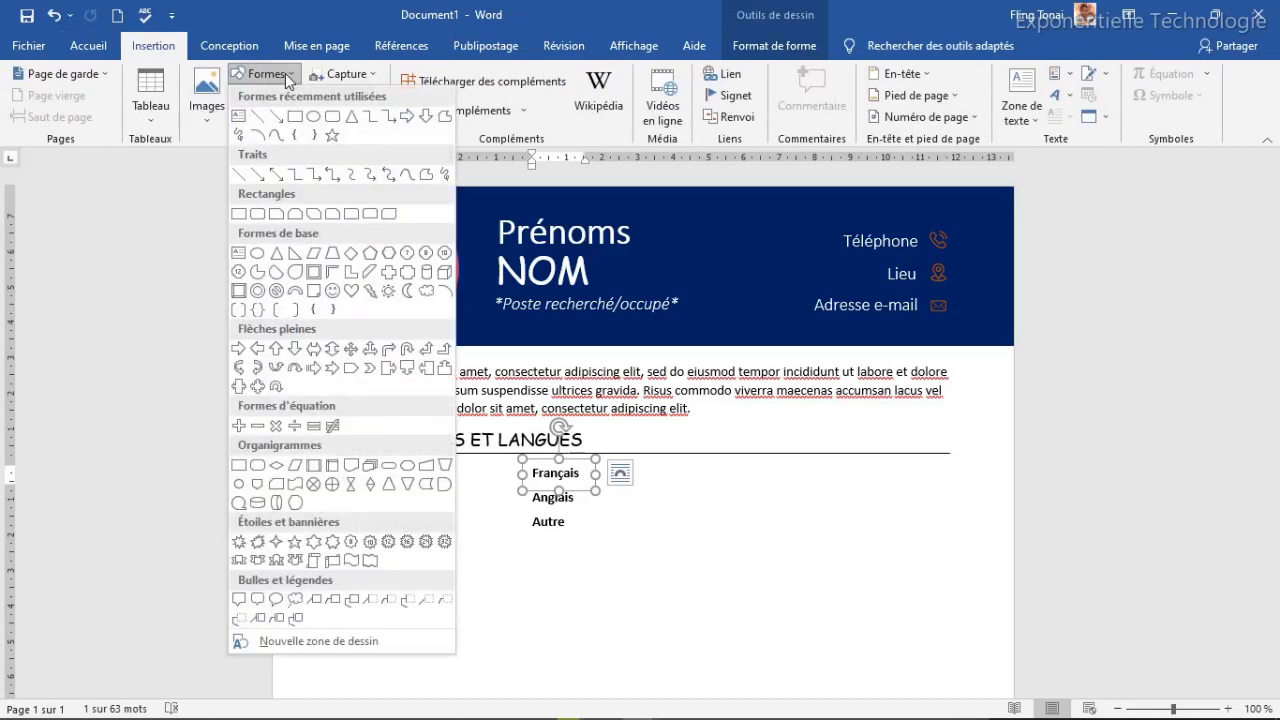
pyautogui.click(330, 119)
pyautogui.moveTo(700, 489); pyautogui.dragTo(847, 566)
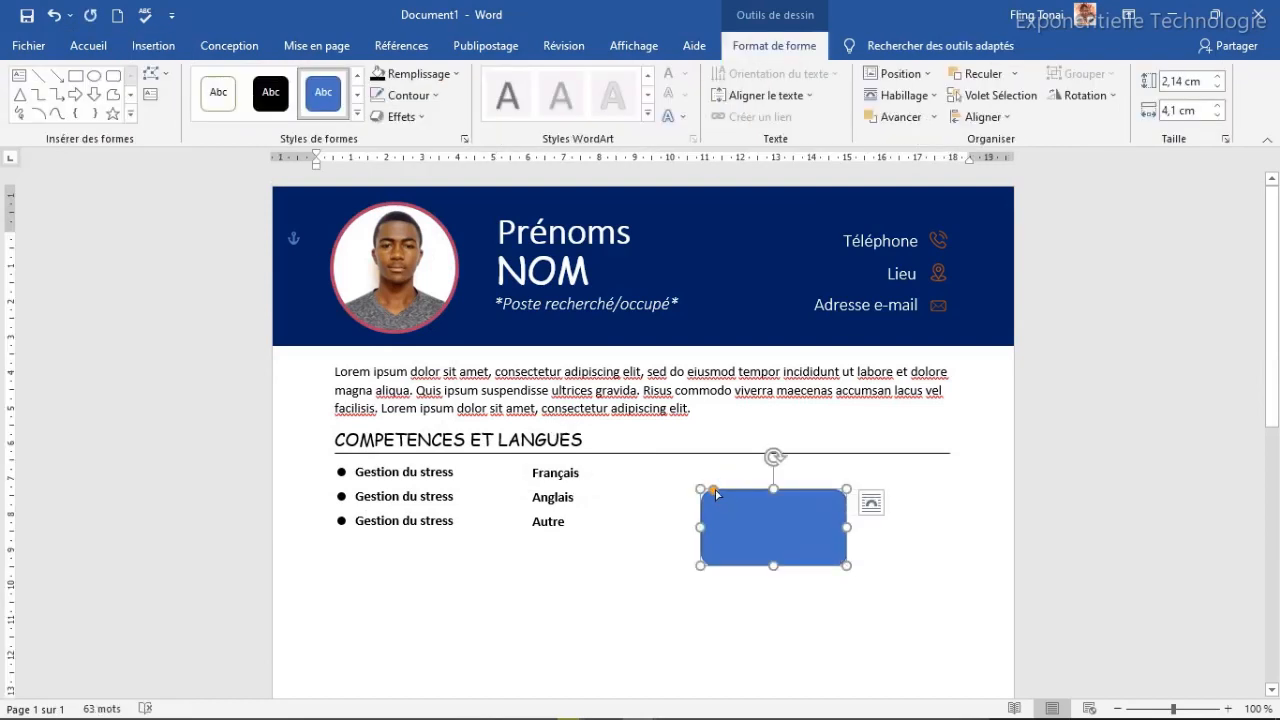
pyautogui.moveTo(768, 502); pyautogui.dragTo(810, 515)
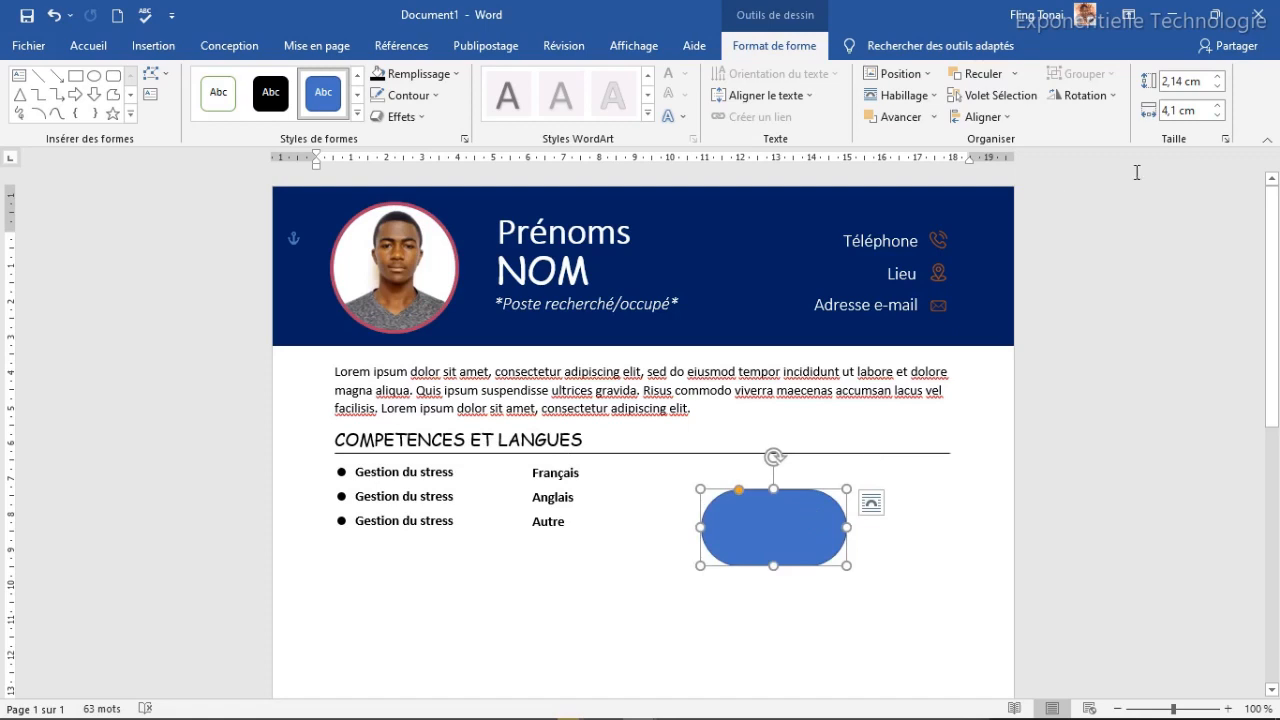
# Step: Set the rounded rectangle's height to 0.2 cm and width to 3 cm, and place the bar just right of "Français"
pyautogui.click(1177, 86)
pyautogui.write('0')
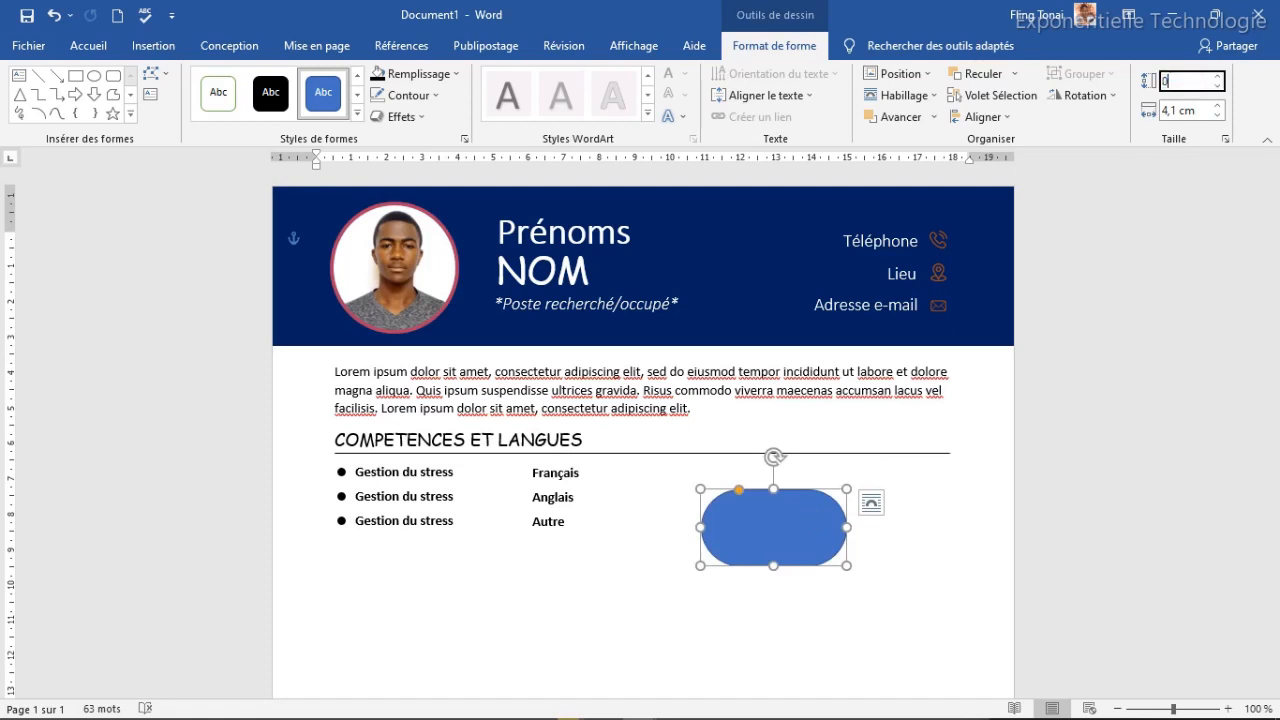
pyautogui.write(',2')
pyautogui.press('Tab')
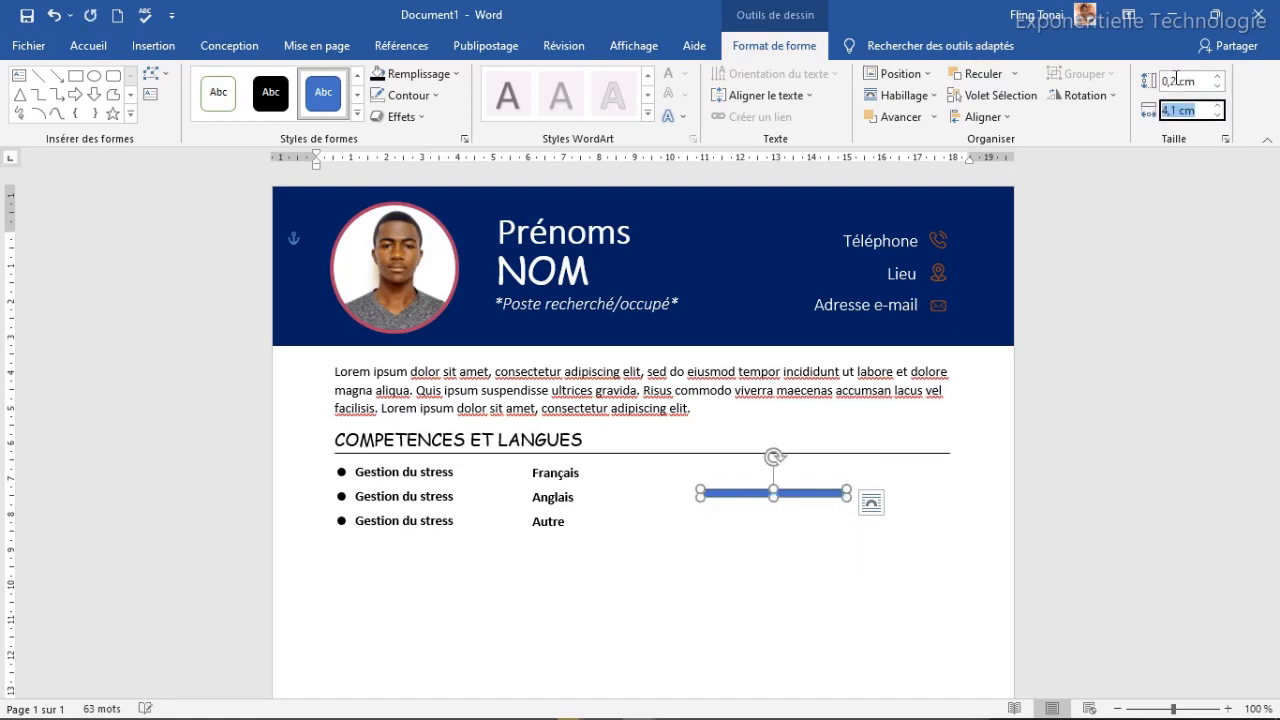
pyautogui.write('3')
pyautogui.press('Tab')
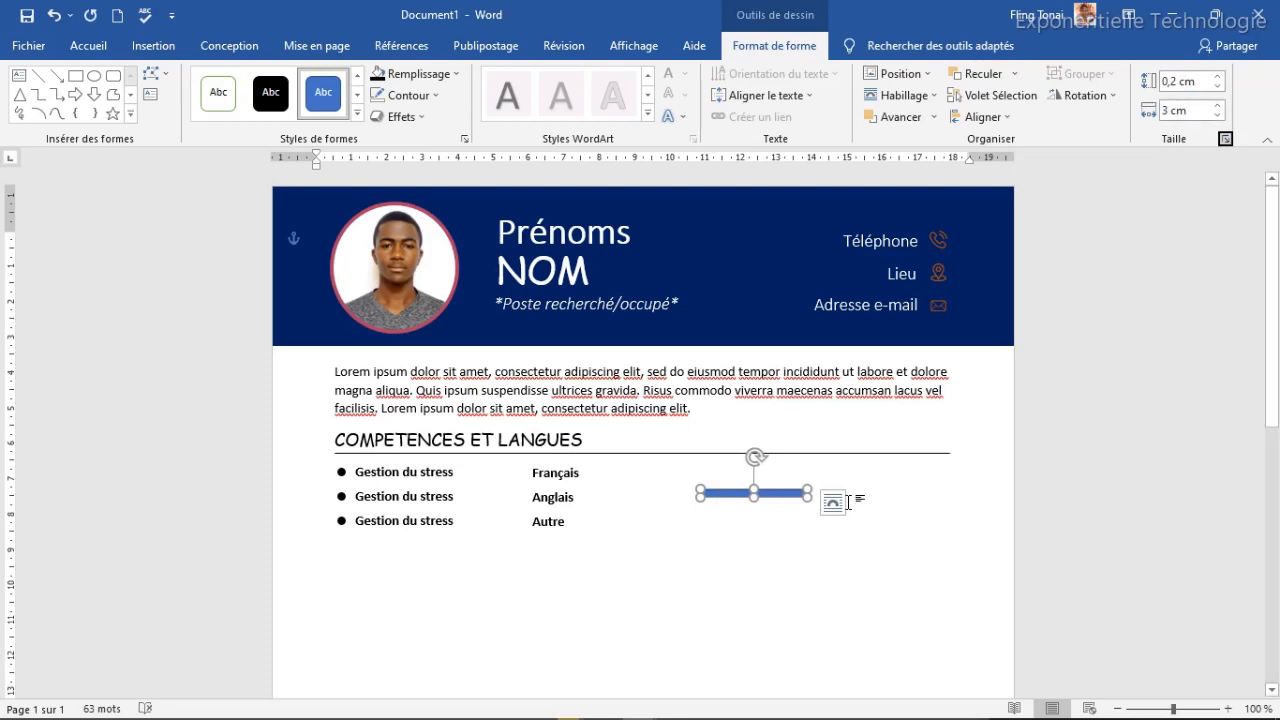
pyautogui.moveTo(775, 489); pyautogui.dragTo(671, 470)
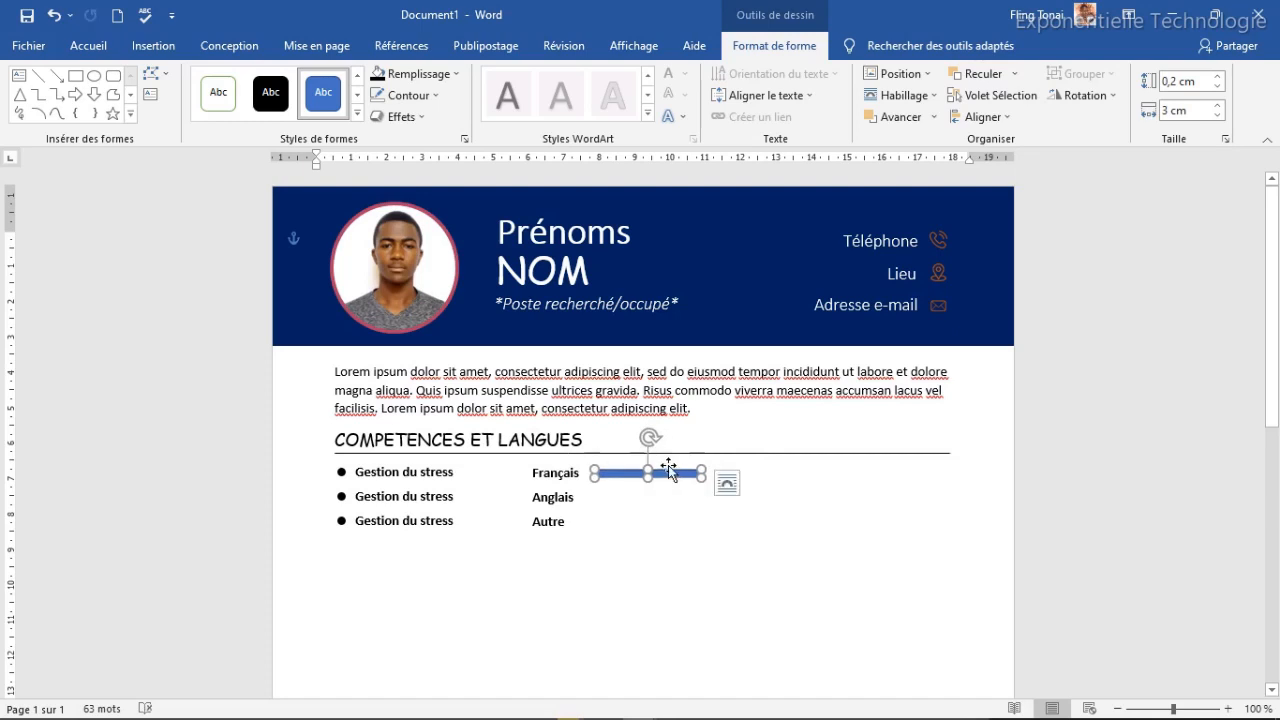
# Step: Fill the bar beside "Français" with the recently used pinkish red and remove its outline
pyautogui.click(450, 78)
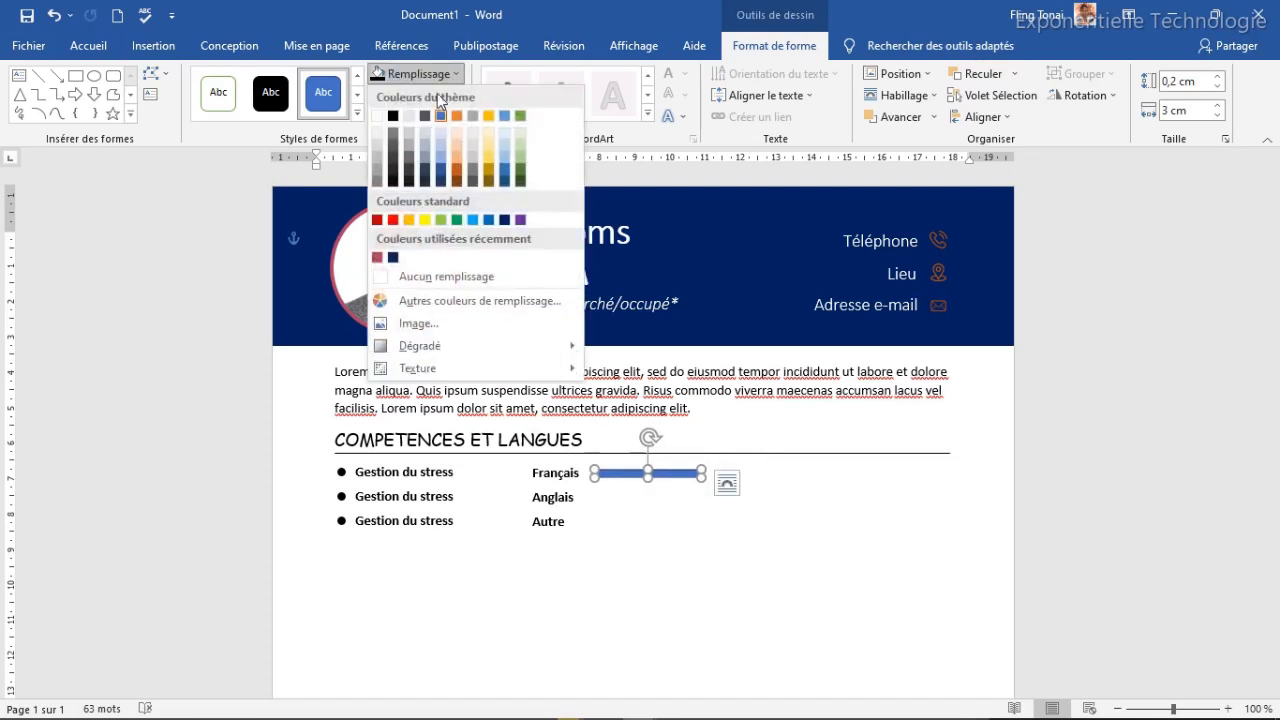
pyautogui.click(378, 258)
pyautogui.click(403, 95)
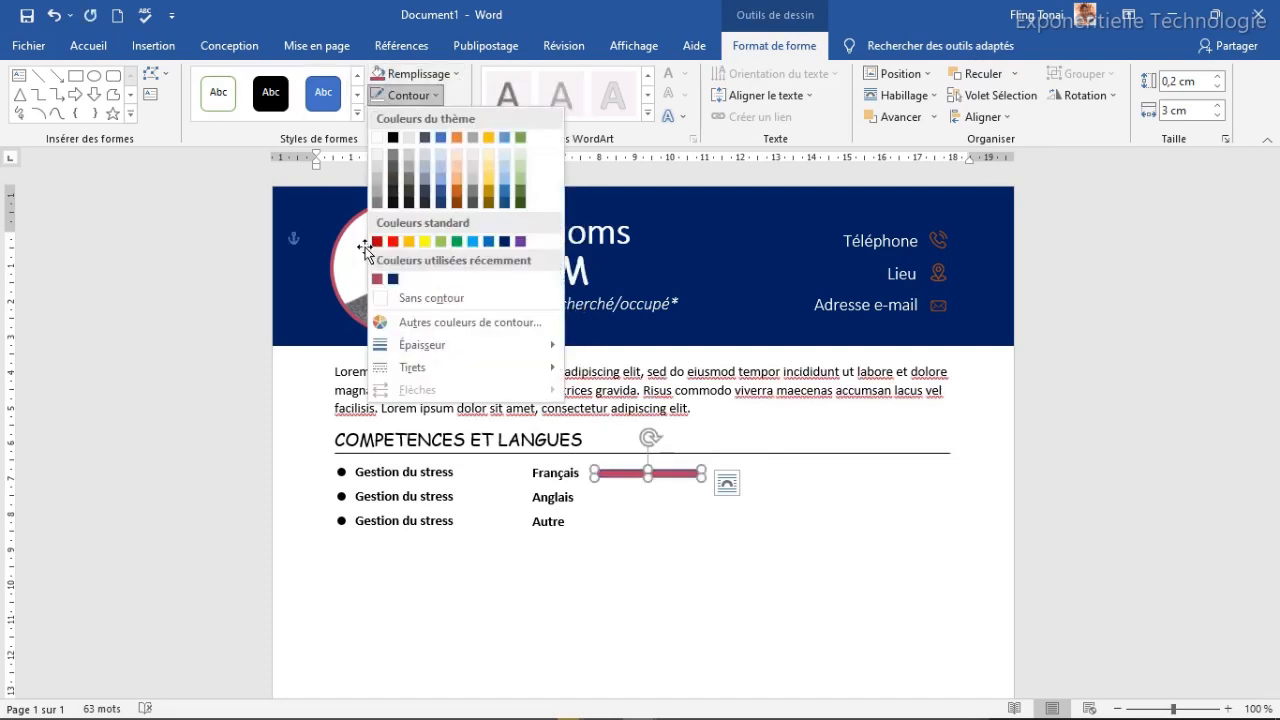
pyautogui.click(411, 298)
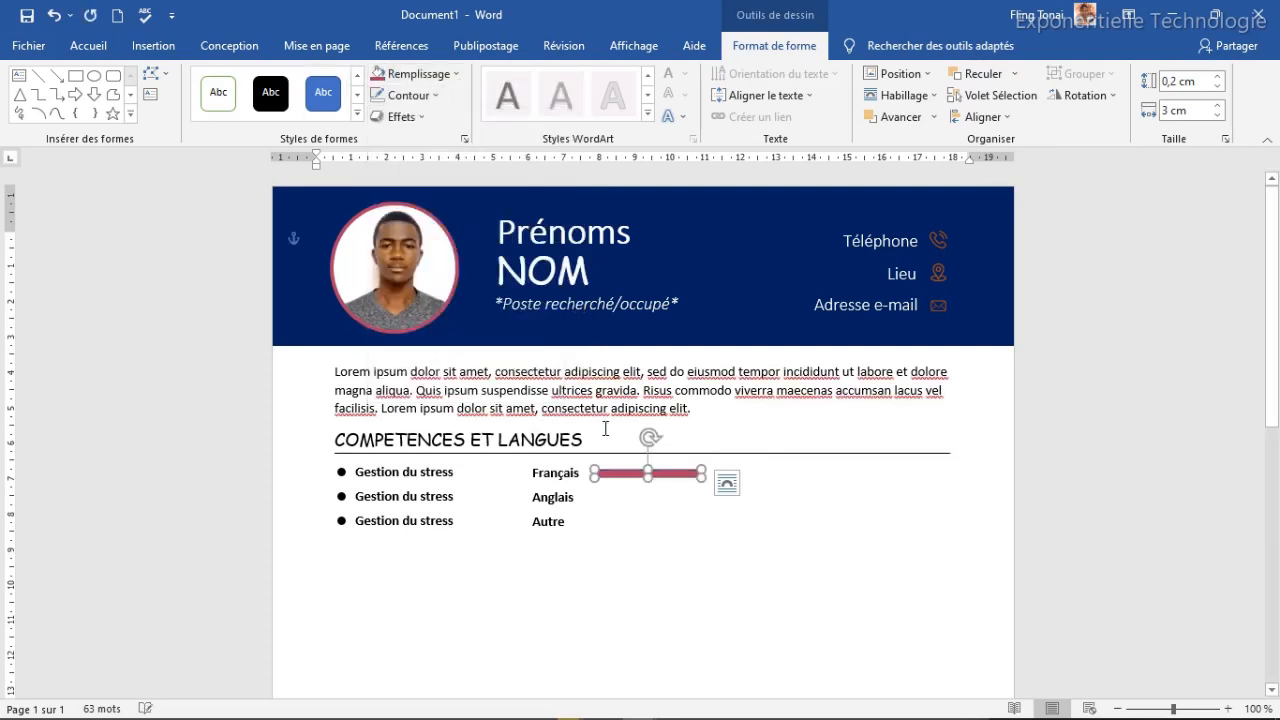
pyautogui.click(677, 528)
# Step: Copy the red bar straight down twice so that one copy sits beside "Anglais" and one beside "Autre"
pyautogui.click(667, 474)
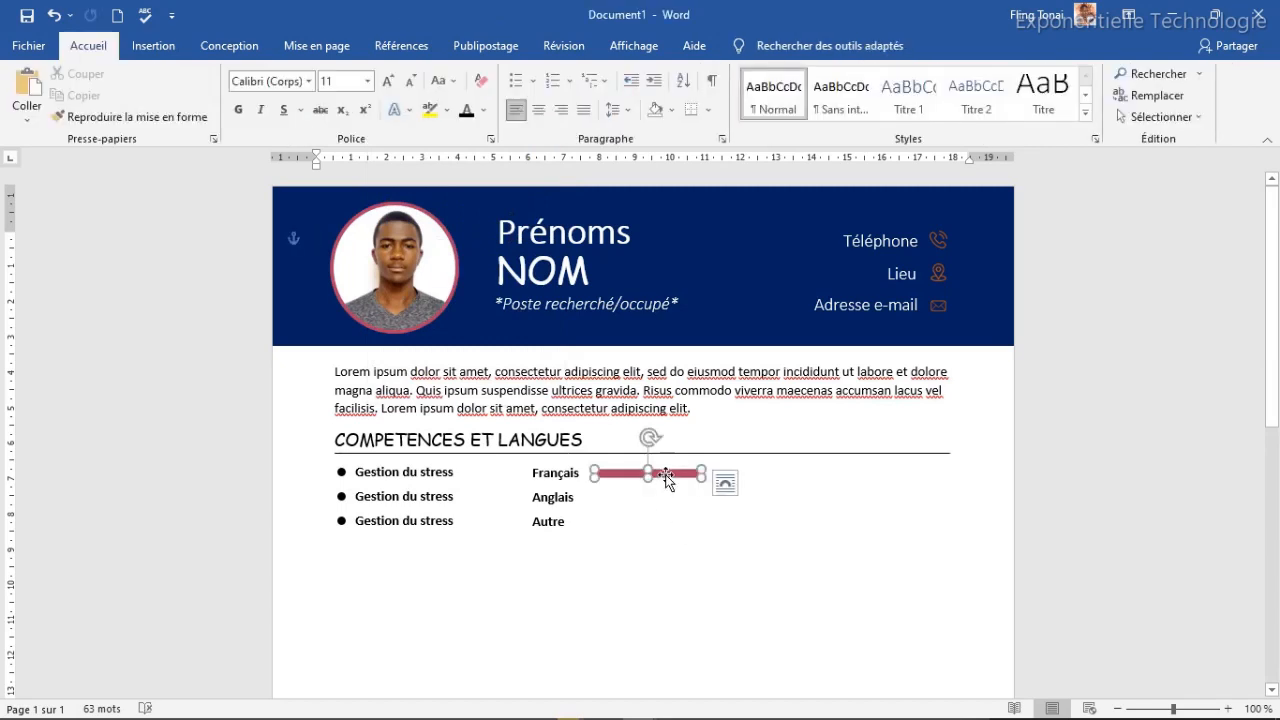
pyautogui.moveTo(667, 480); pyautogui.dragTo(665, 523)
pyautogui.click(802, 564)
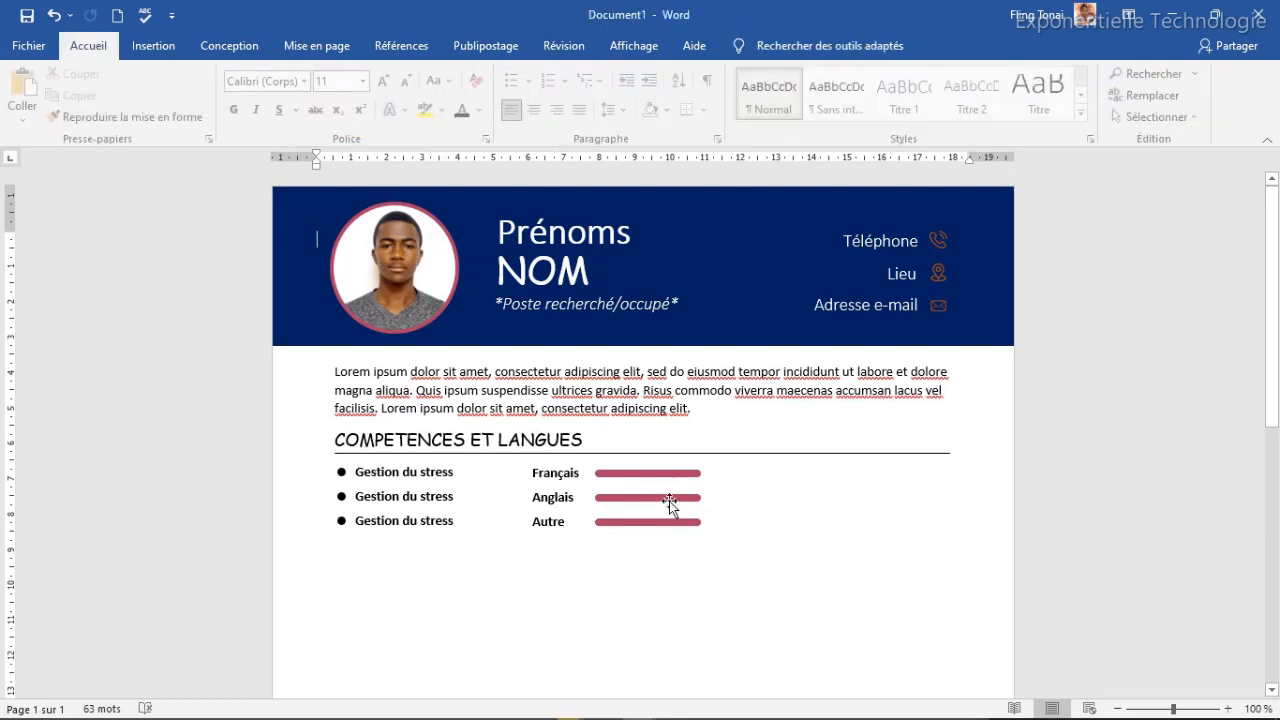
# Step: Fill the bars beside "Anglais" and "Autre" with light grey
pyautogui.click(648, 497)
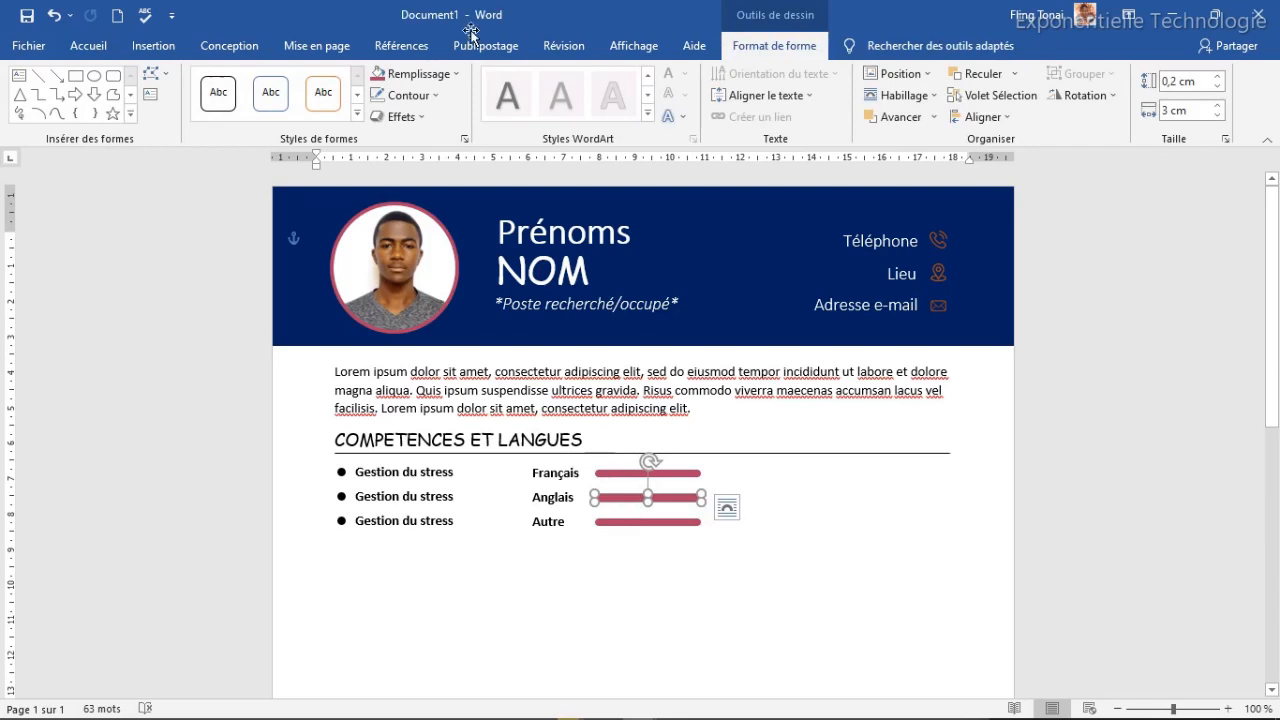
pyautogui.click(453, 75)
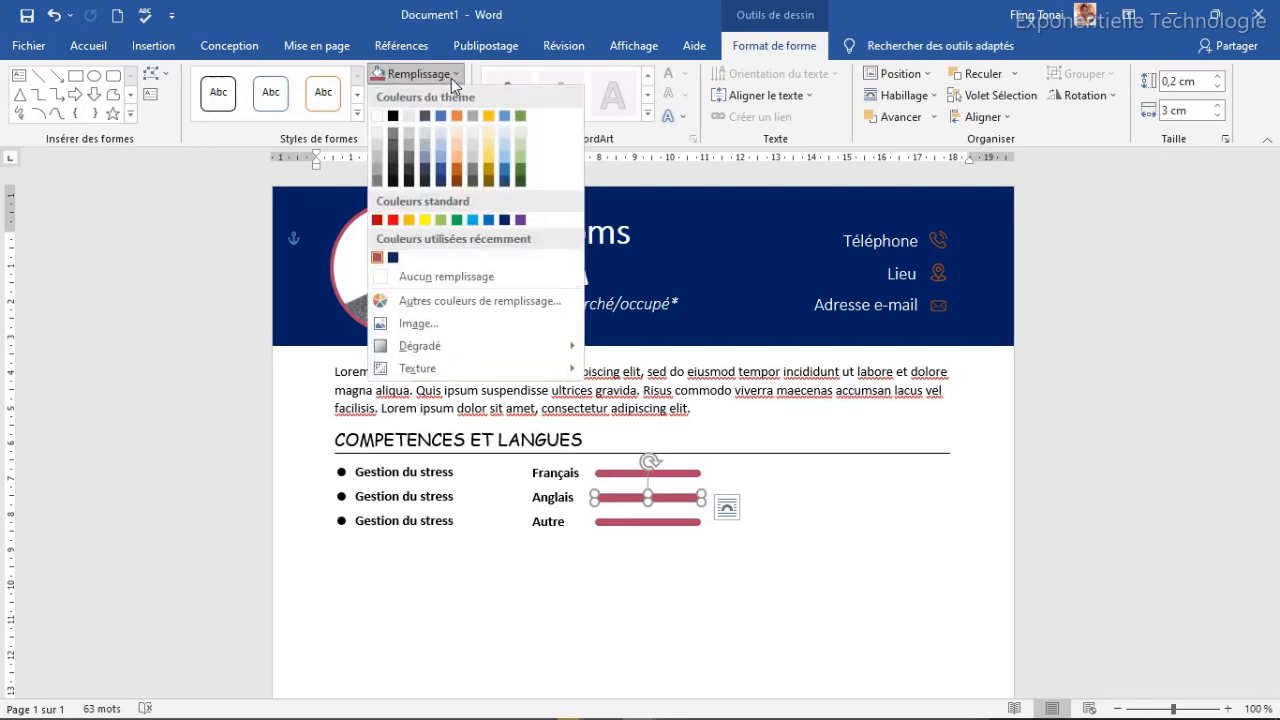
pyautogui.click(413, 140)
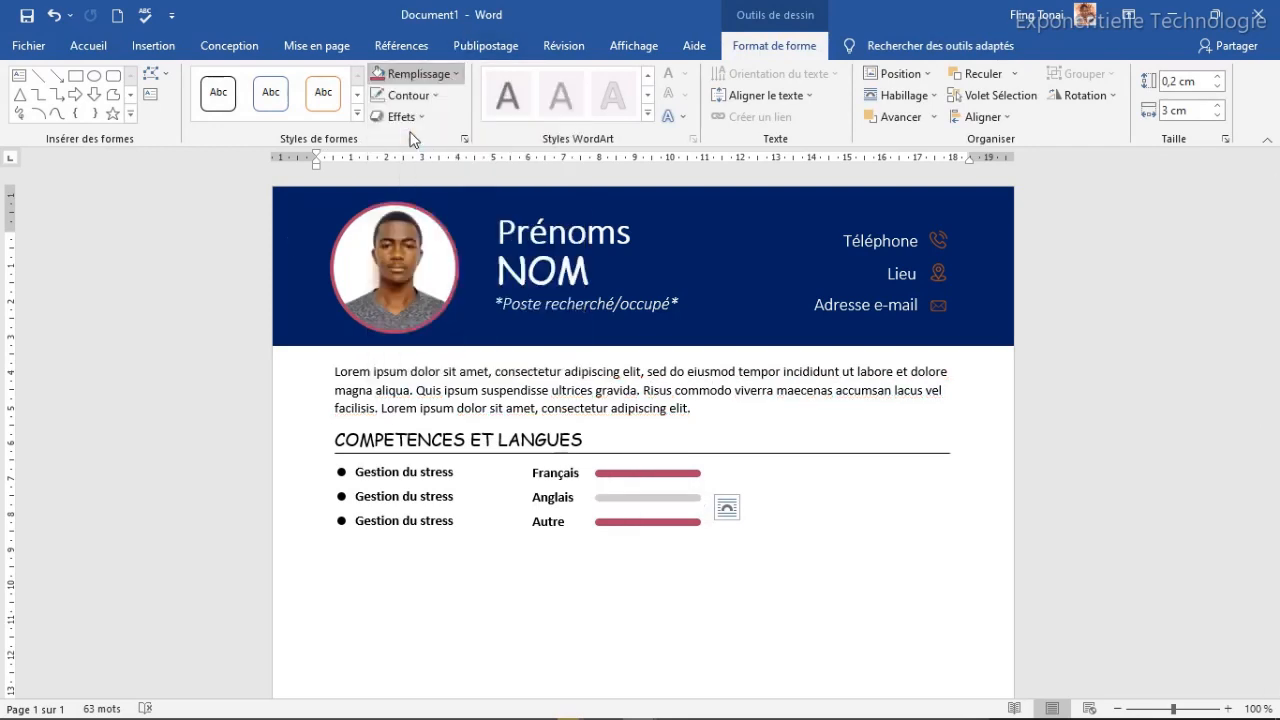
pyautogui.click(672, 522)
pyautogui.click(377, 74)
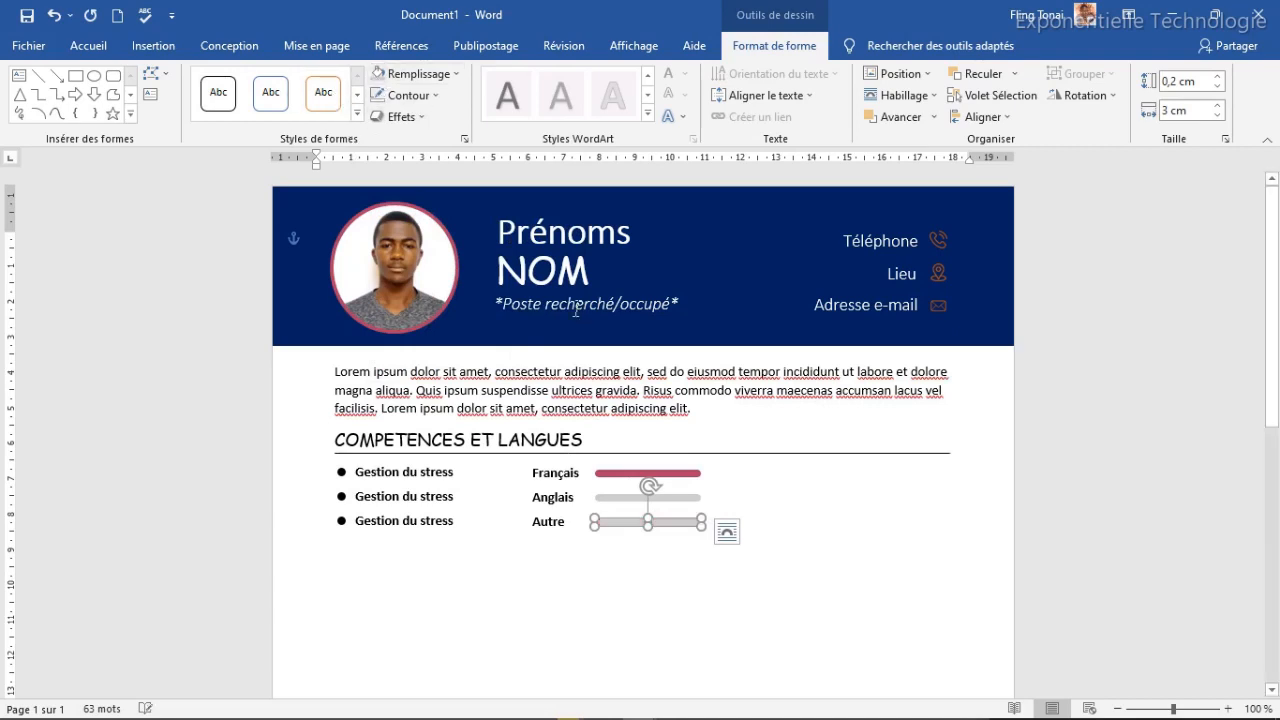
# Step: Copy the red "Français" bar onto the grey "Anglais" bar and set the copy's width to 2 cm
pyautogui.click(678, 473)
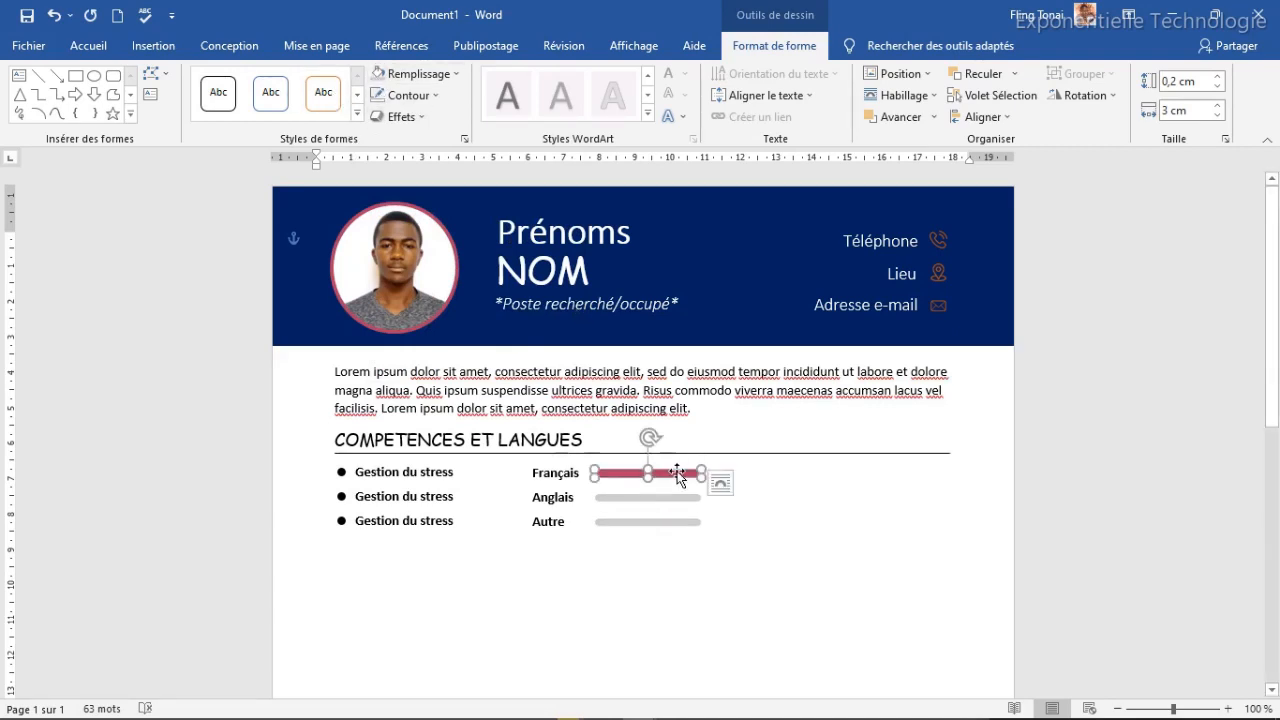
pyautogui.moveTo(678, 474); pyautogui.dragTo(702, 503)
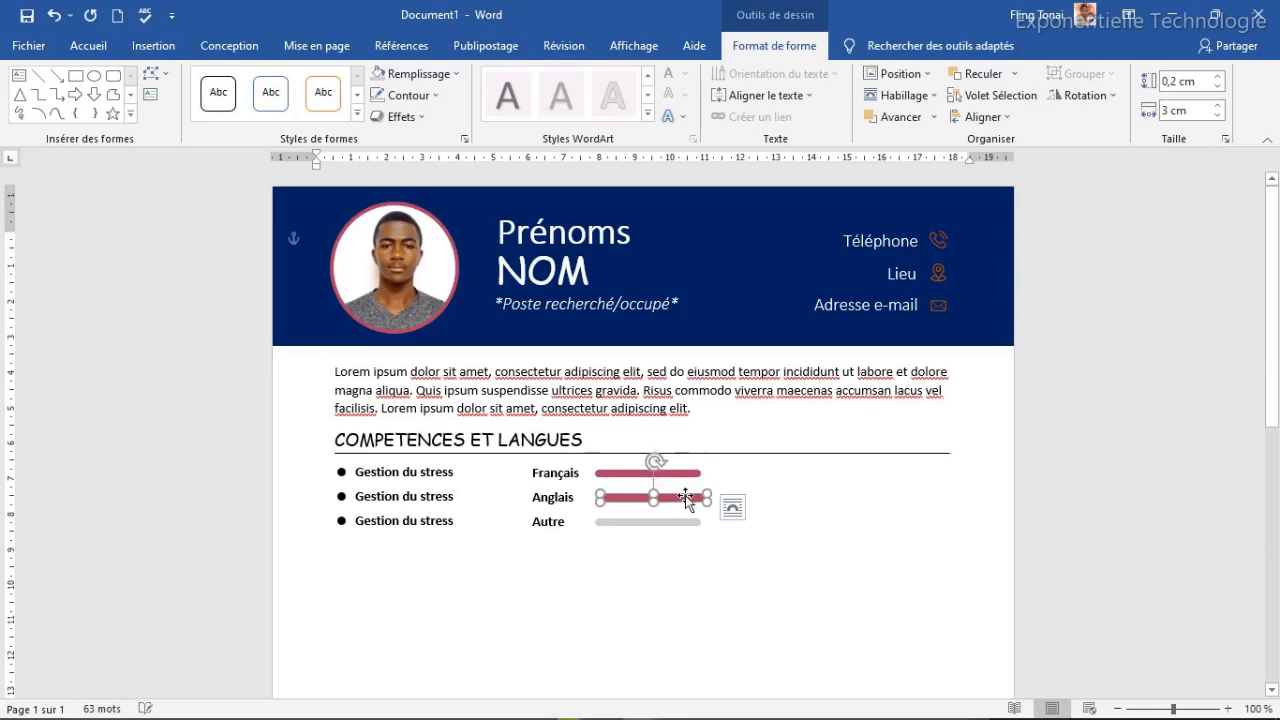
pyautogui.click(1168, 110)
pyautogui.write('2')
pyautogui.press('Return')
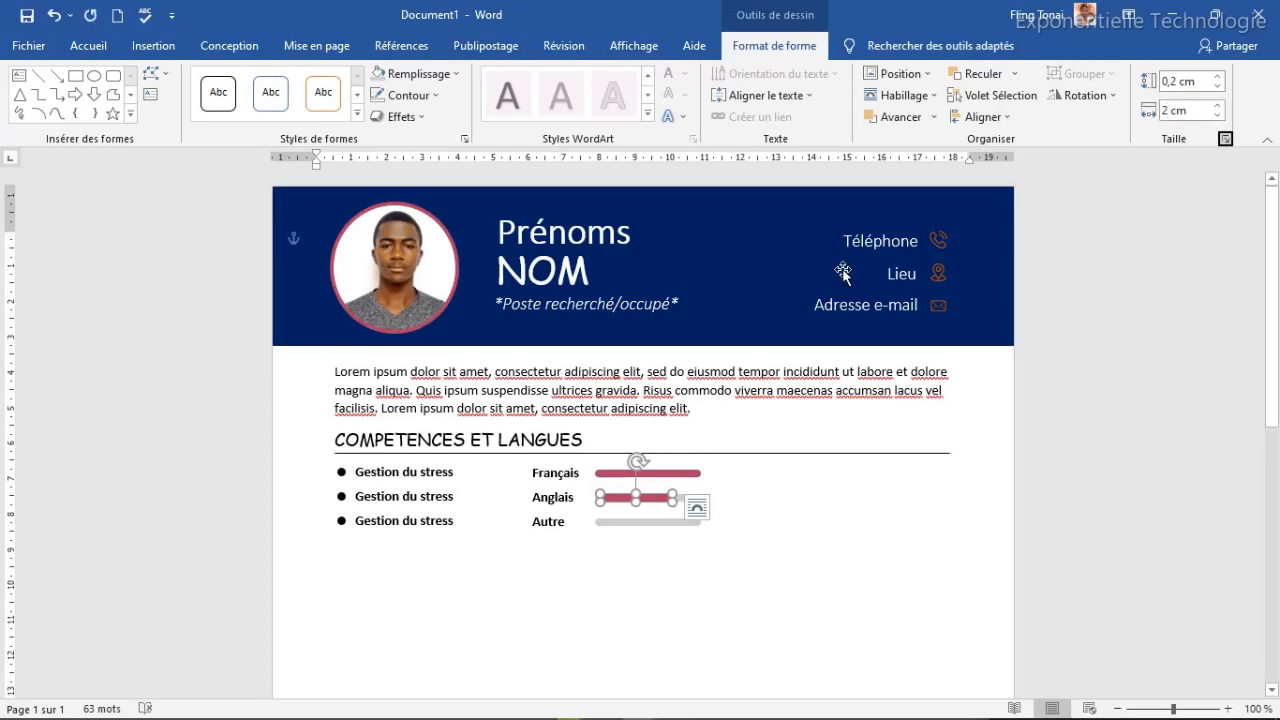
pyautogui.press('Escape')
# Step: Nudge the red "Anglais" bar left until its start lines up with the start of the grey bar beneath it
pyautogui.click(645, 501)
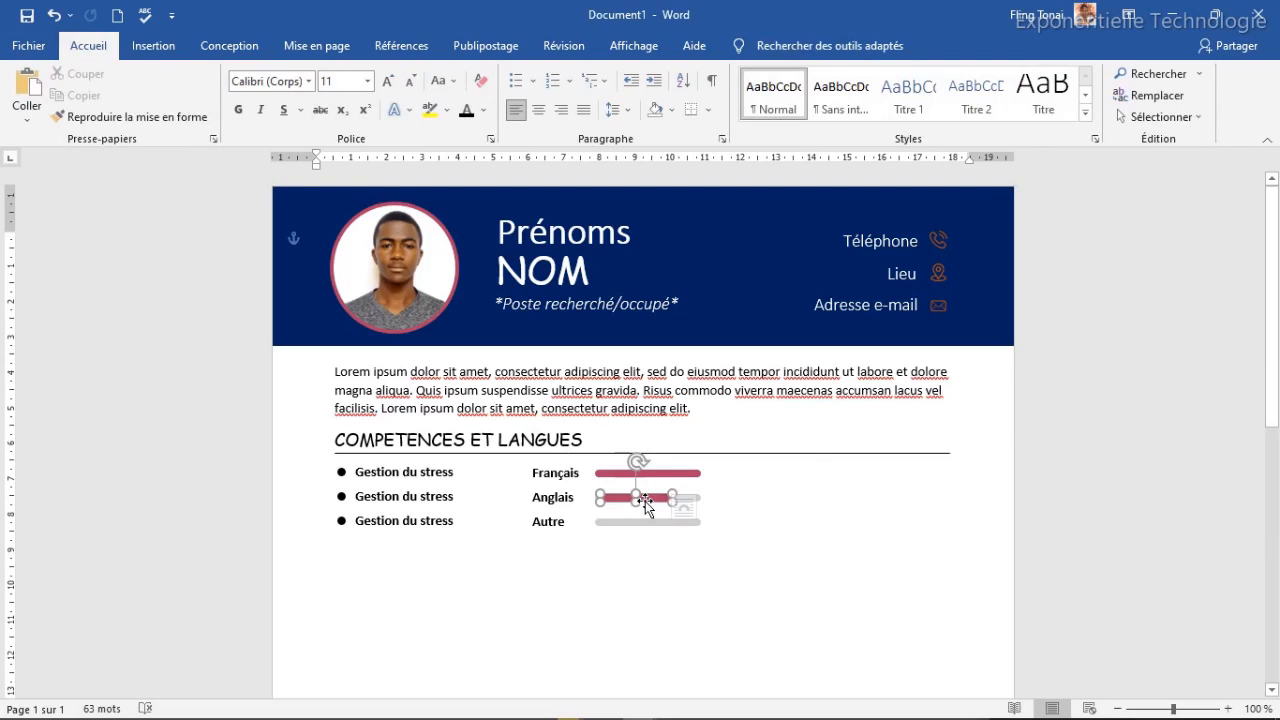
pyautogui.press('Left')
pyautogui.press('Left')
pyautogui.press('Left')
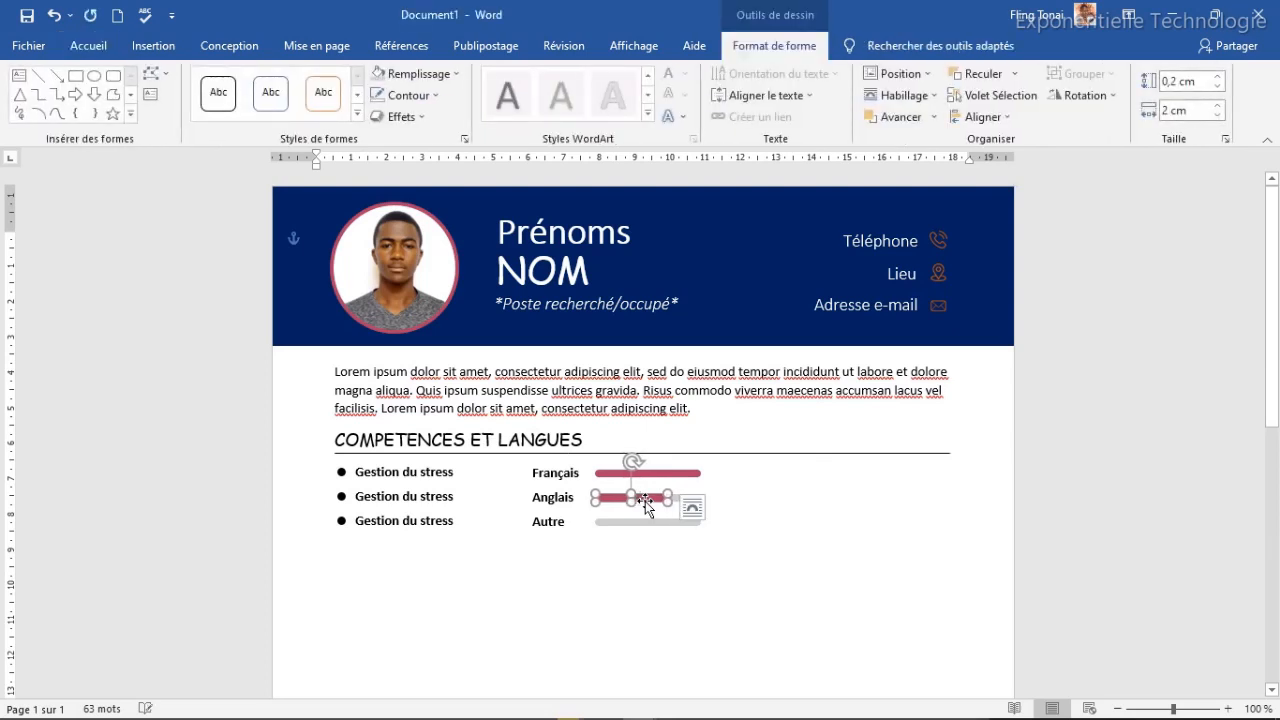
pyautogui.click(720, 545)
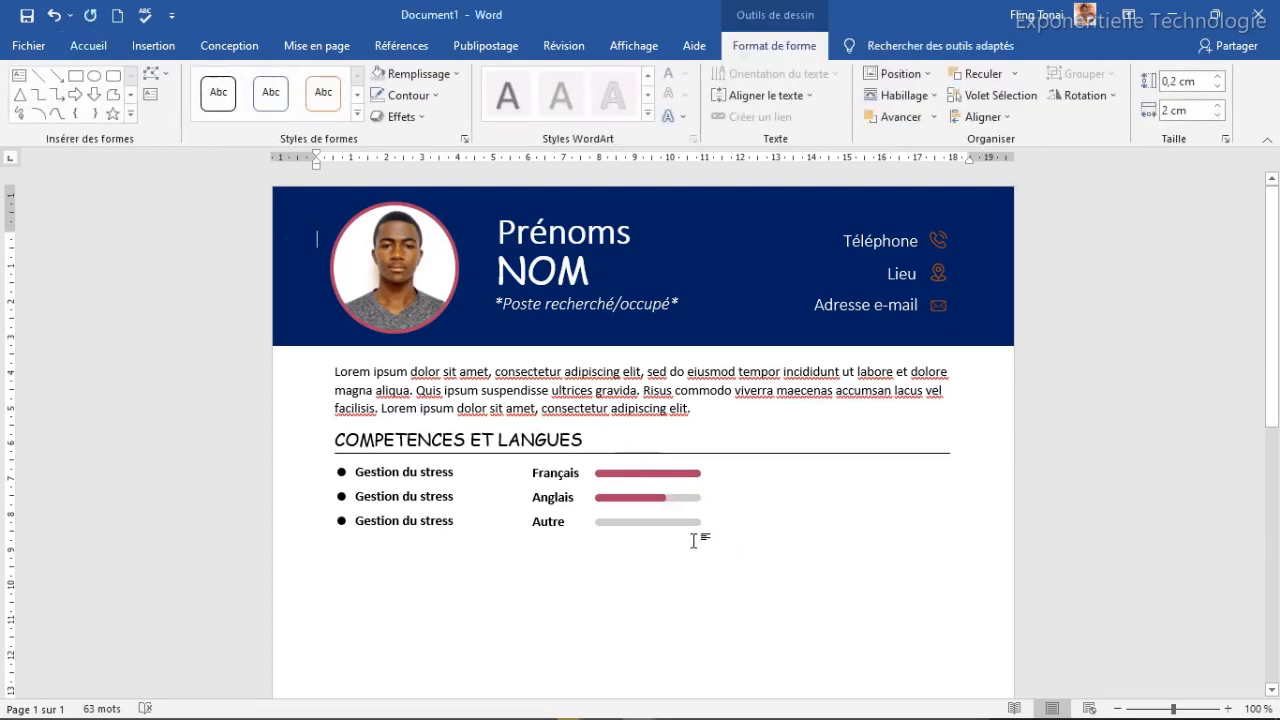
# Step: Copy the red "Anglais" bar onto the grey "Autre" bar, aligned with its left end
pyautogui.click(628, 500)
pyautogui.moveTo(628, 500); pyautogui.dragTo(648, 521)
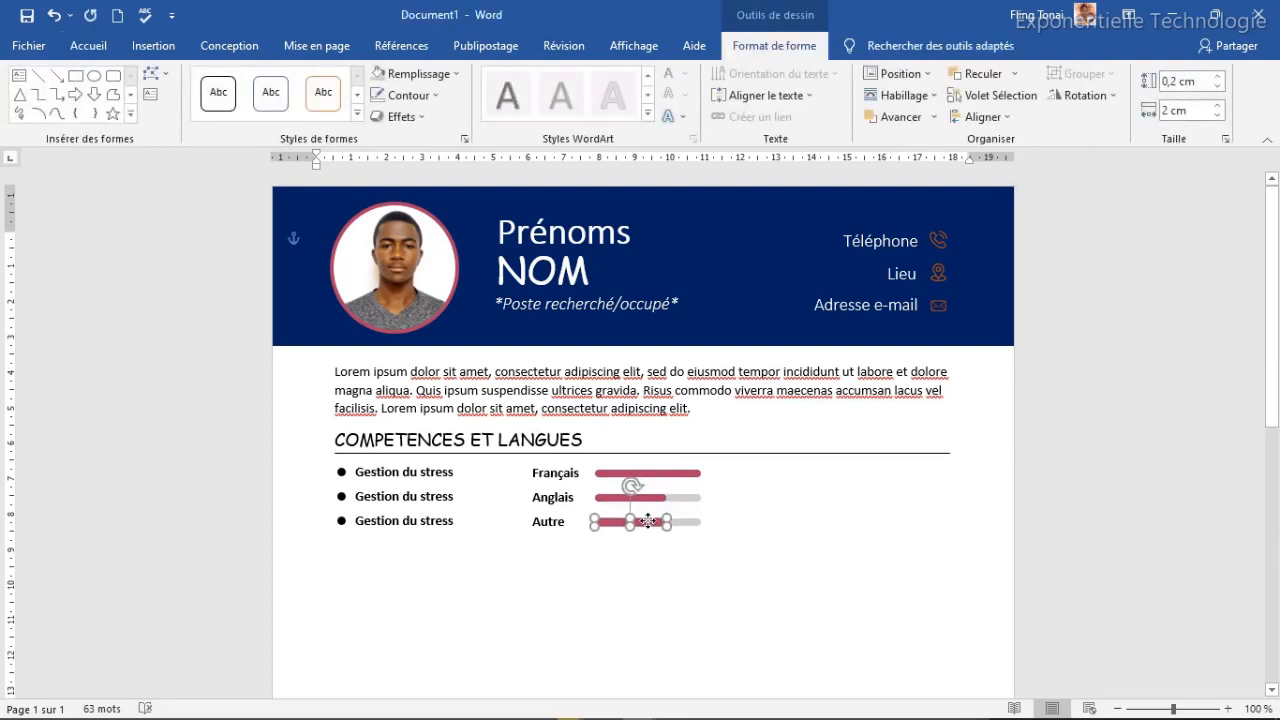
pyautogui.click(740, 583)
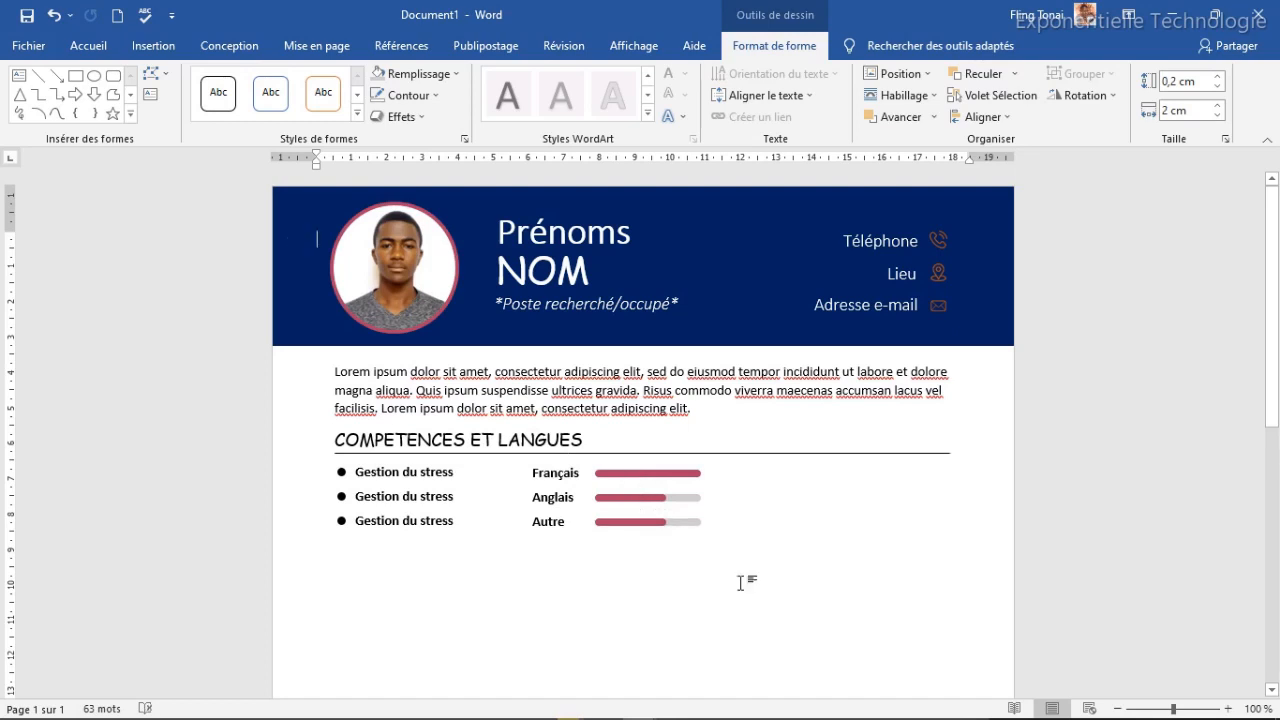
# Step: Set the width of the red "Autre" bar to 1.5 cm
pyautogui.click(642, 521)
pyautogui.click(1174, 112)
pyautogui.write('1,5')
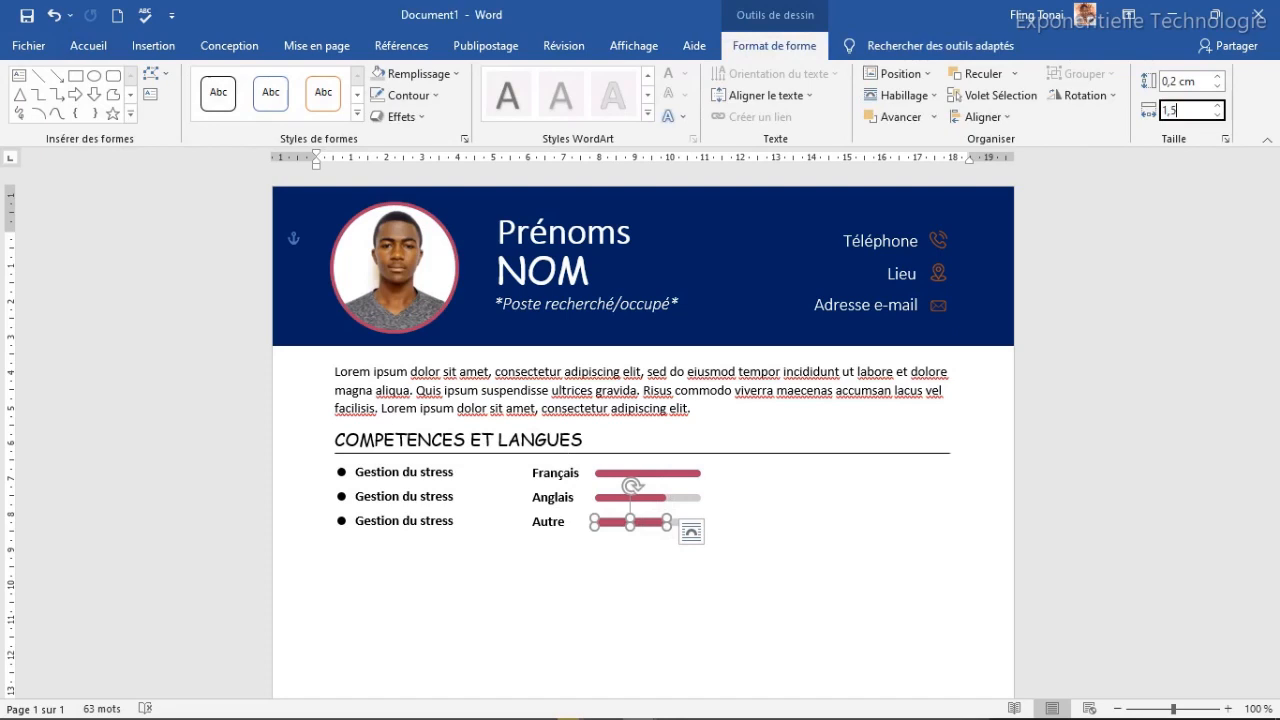
pyautogui.press('Return')
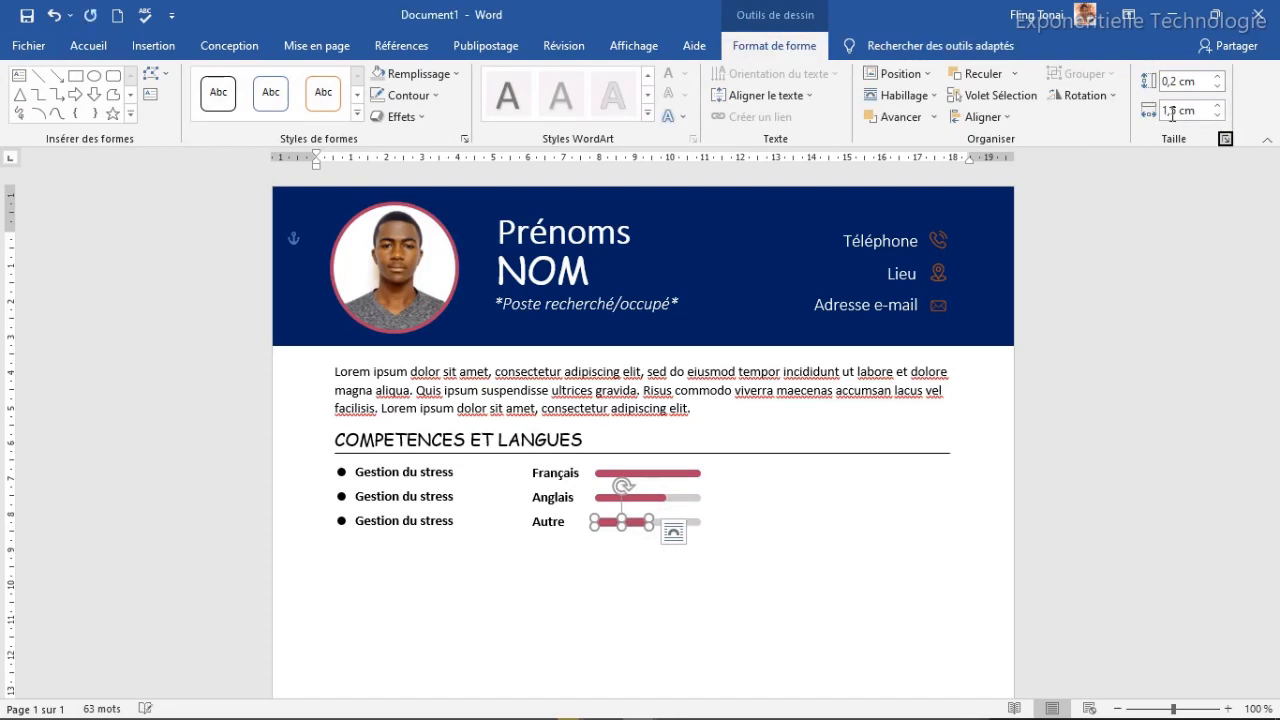
pyautogui.click(728, 585)
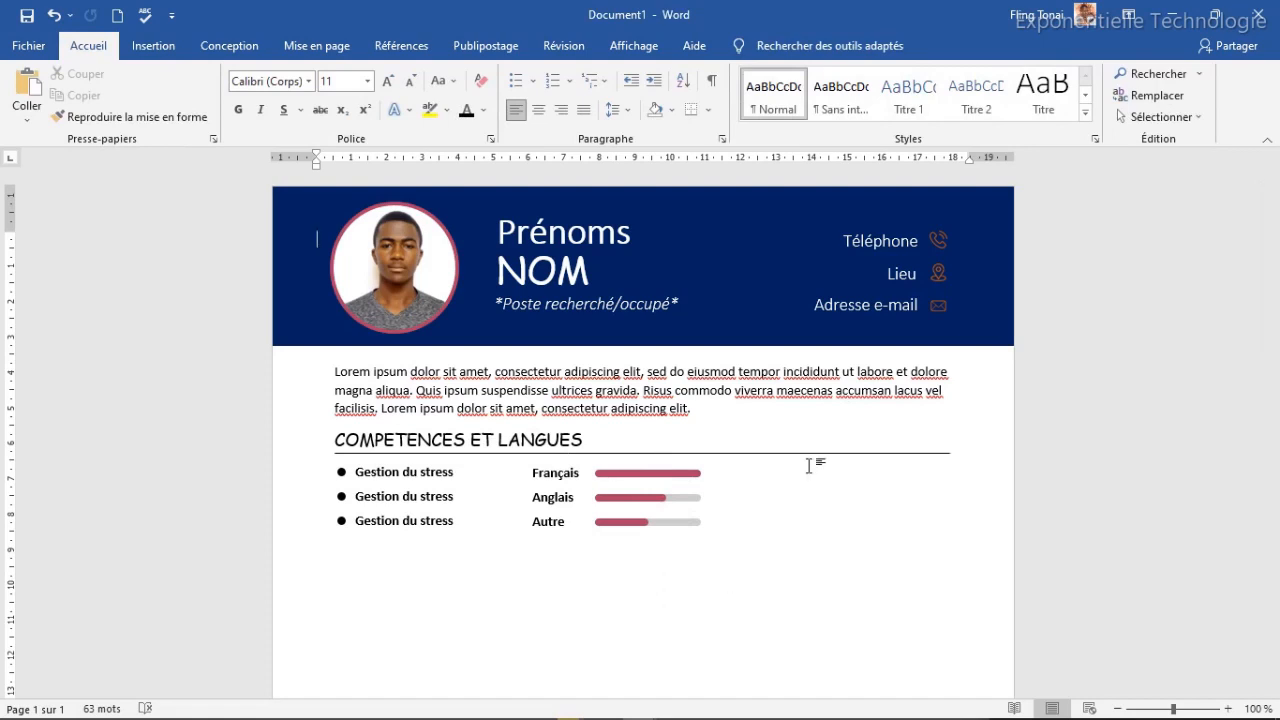
# Step: Duplicate the three "Gestion du stress" text boxes, place the copies as a third column right of the bars, and widen the top copy
pyautogui.click(403, 472)
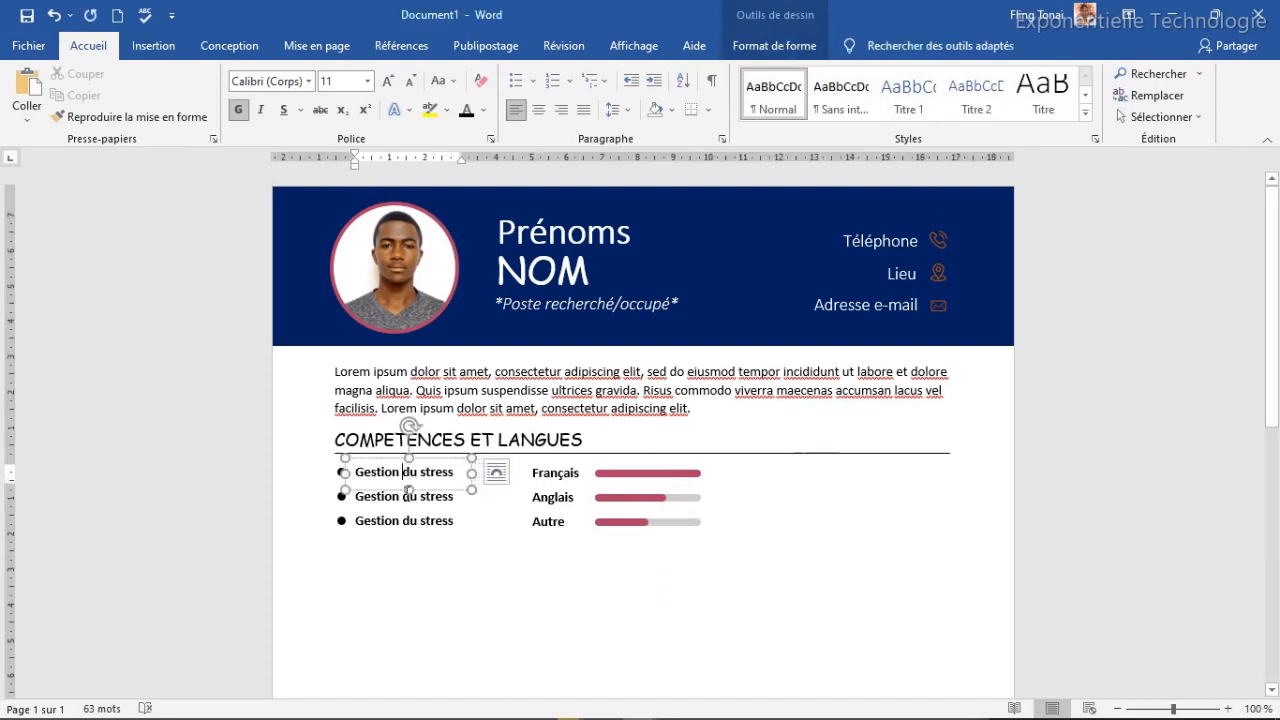
pyautogui.keyDown('shift'); pyautogui.click(395, 500); pyautogui.keyUp('shift')
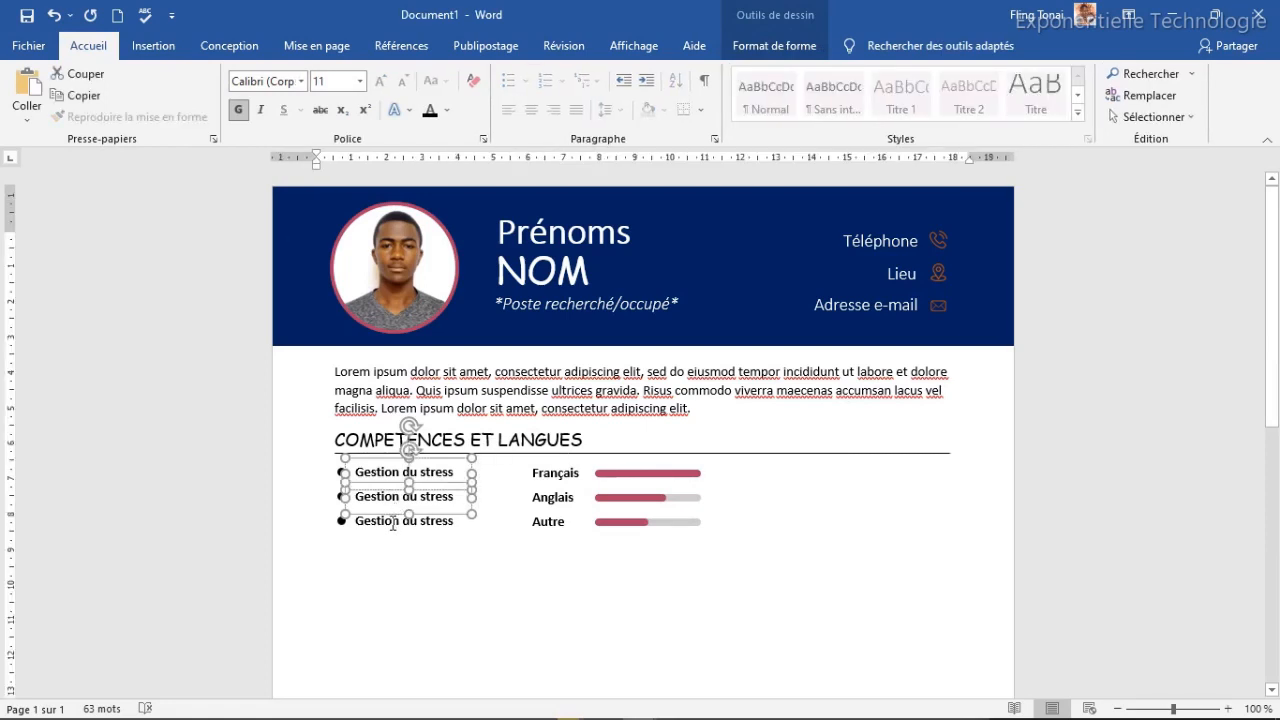
pyautogui.keyDown('shift'); pyautogui.click(393, 524); pyautogui.keyUp('shift')
pyautogui.hotkey('ctrl', 'd')
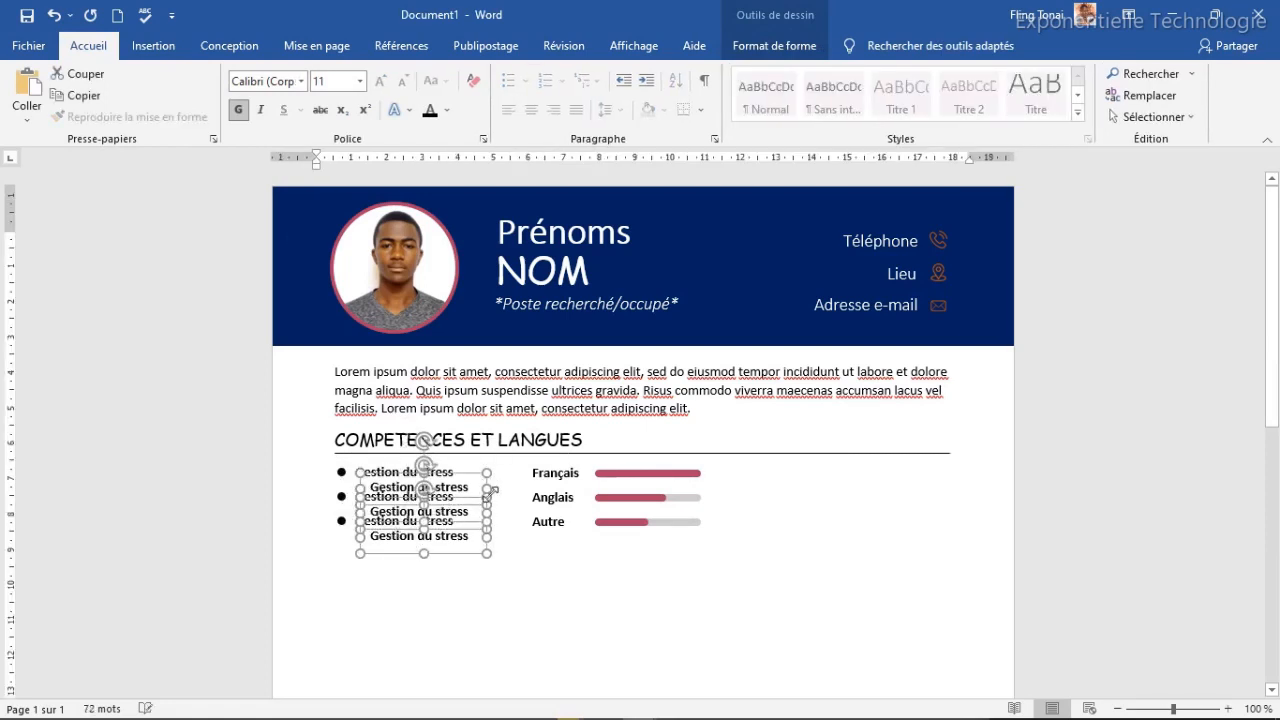
pyautogui.moveTo(460, 478); pyautogui.dragTo(850, 461)
pyautogui.hotkey('ctrl', 'z')
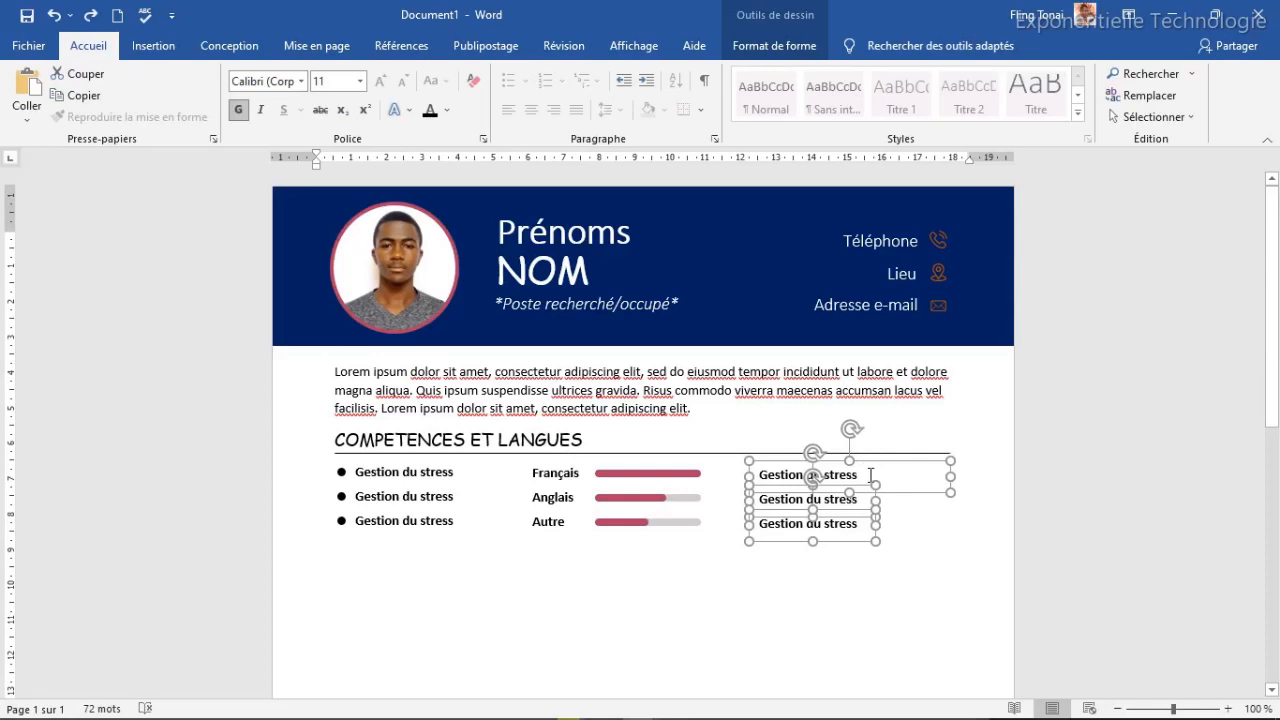
# Step: Replace the text of the top box in the third column with "Logiciels : Word, Excel"
pyautogui.click(858, 471)
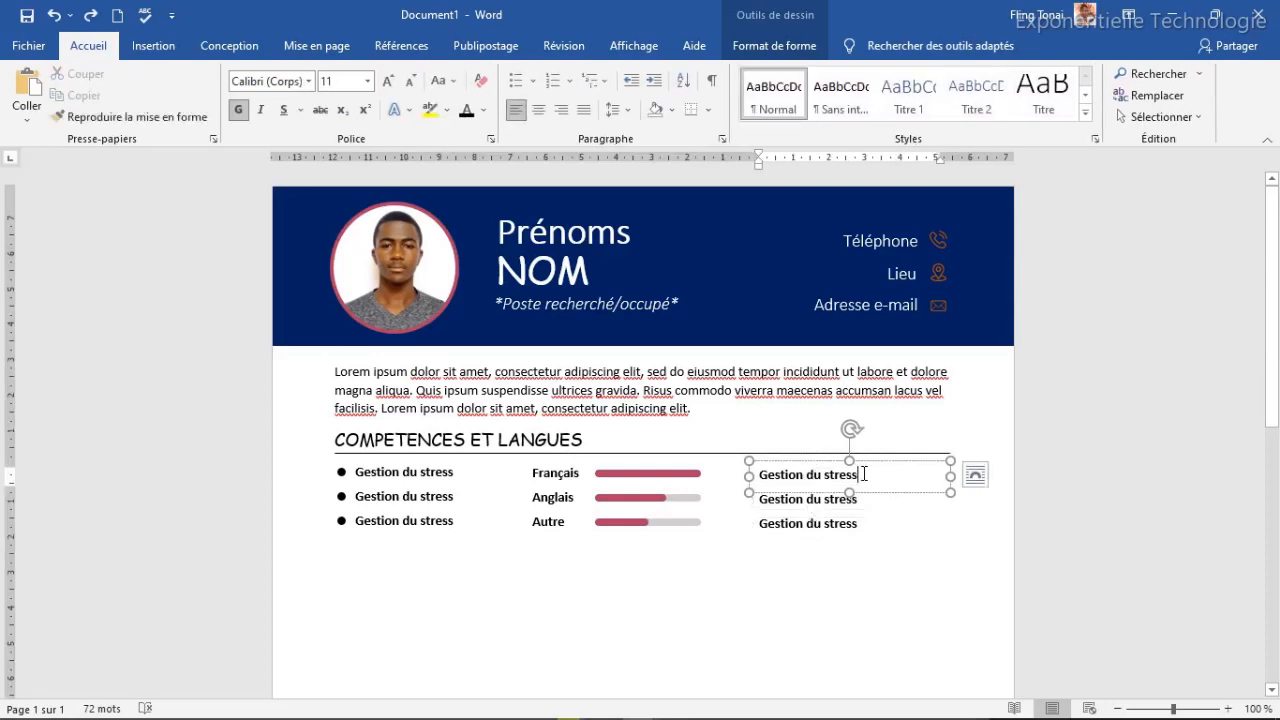
pyautogui.tripleClick(864, 474)
pyautogui.write('Logiciels : Word, Excel')
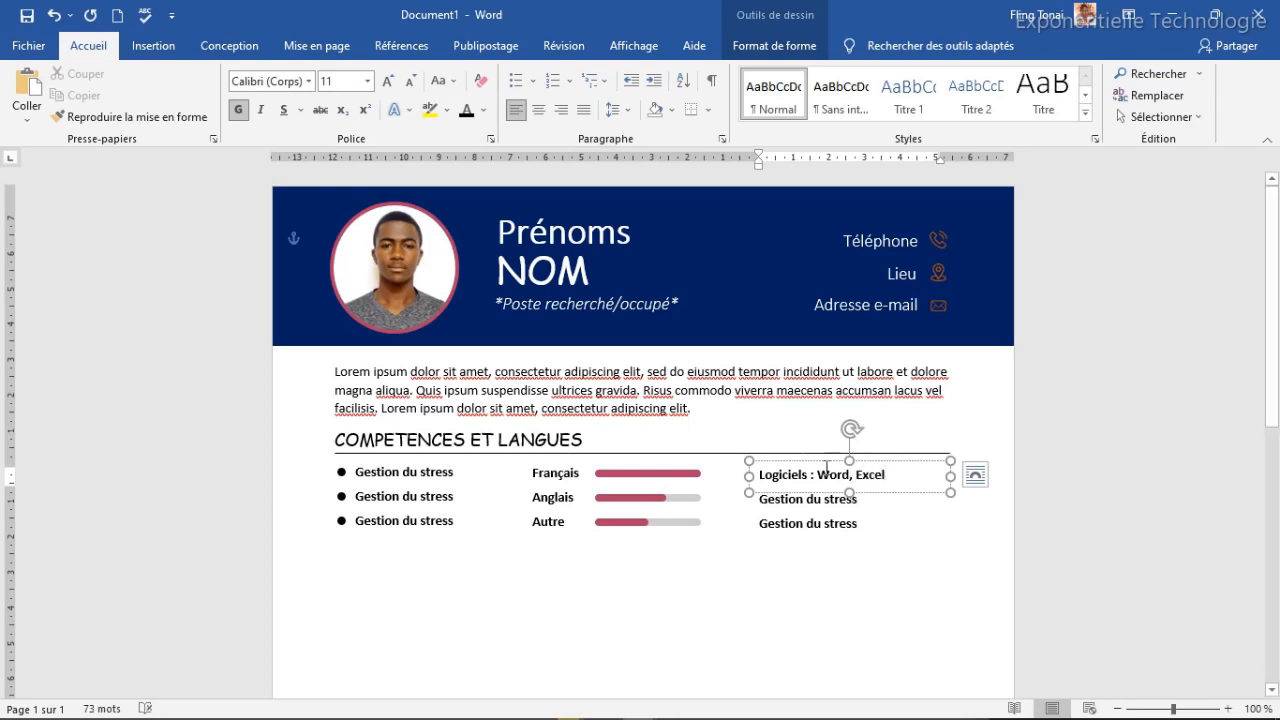
# Step: Replace the middle text box of the third column with "PowerPoint, Outlook, Photoshop" and widen the box to fit on one line
pyautogui.click(816, 508)
pyautogui.tripleClick(816, 510)
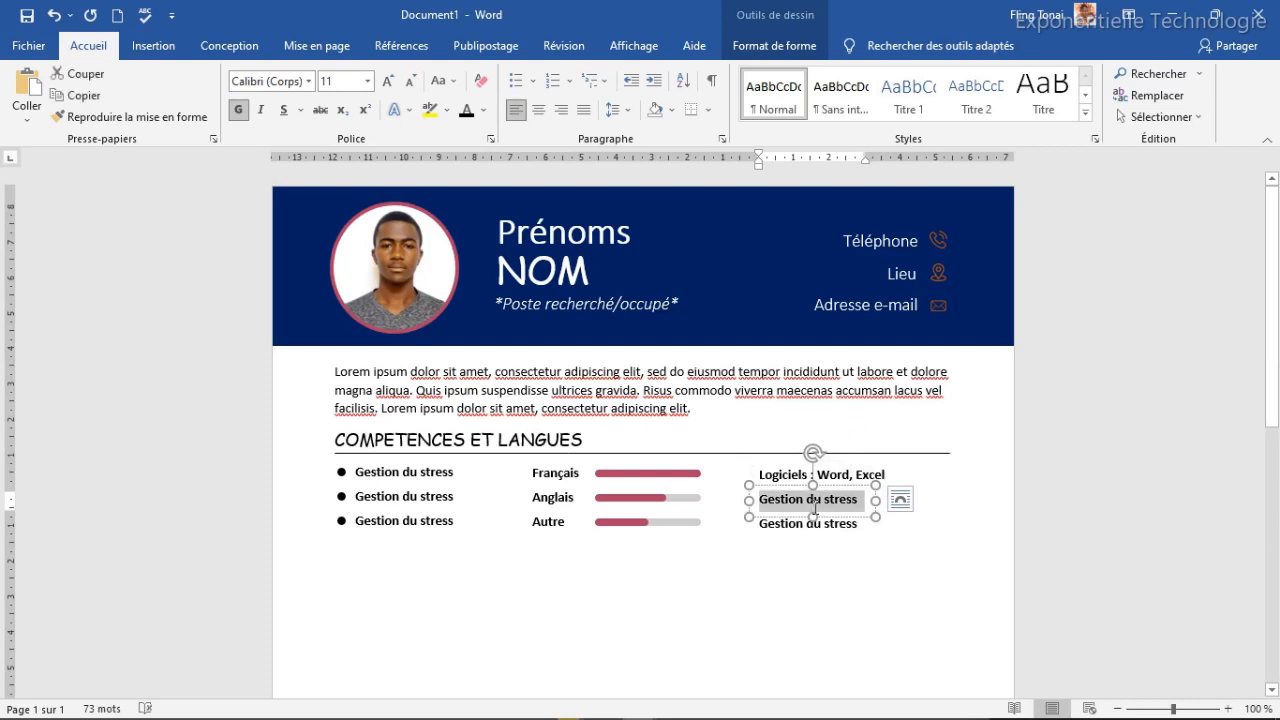
pyautogui.write('PowerPoint, Outlook,')
pyautogui.moveTo(875, 500); pyautogui.dragTo(971, 491)
pyautogui.write('Photoshop')
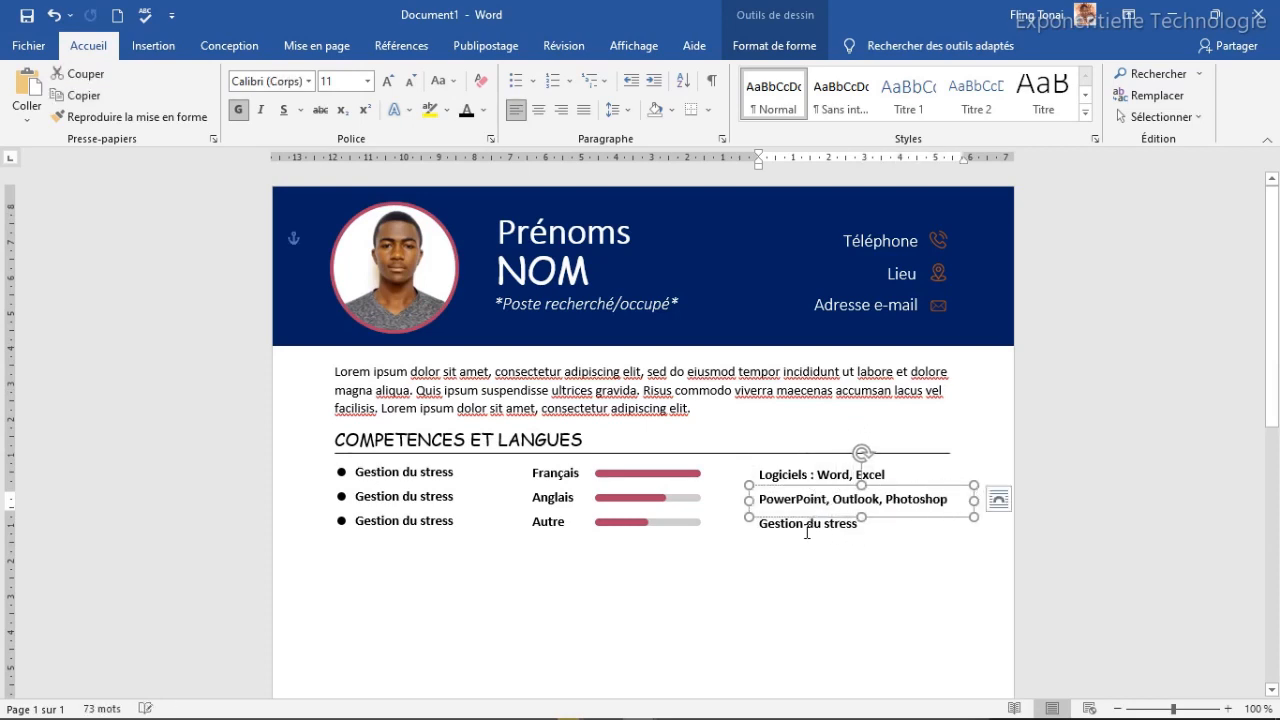
# Step: Replace the bottom text box of the third column with "Illustrator, Wordpress." and widen the box to fit the text
pyautogui.click(806, 524)
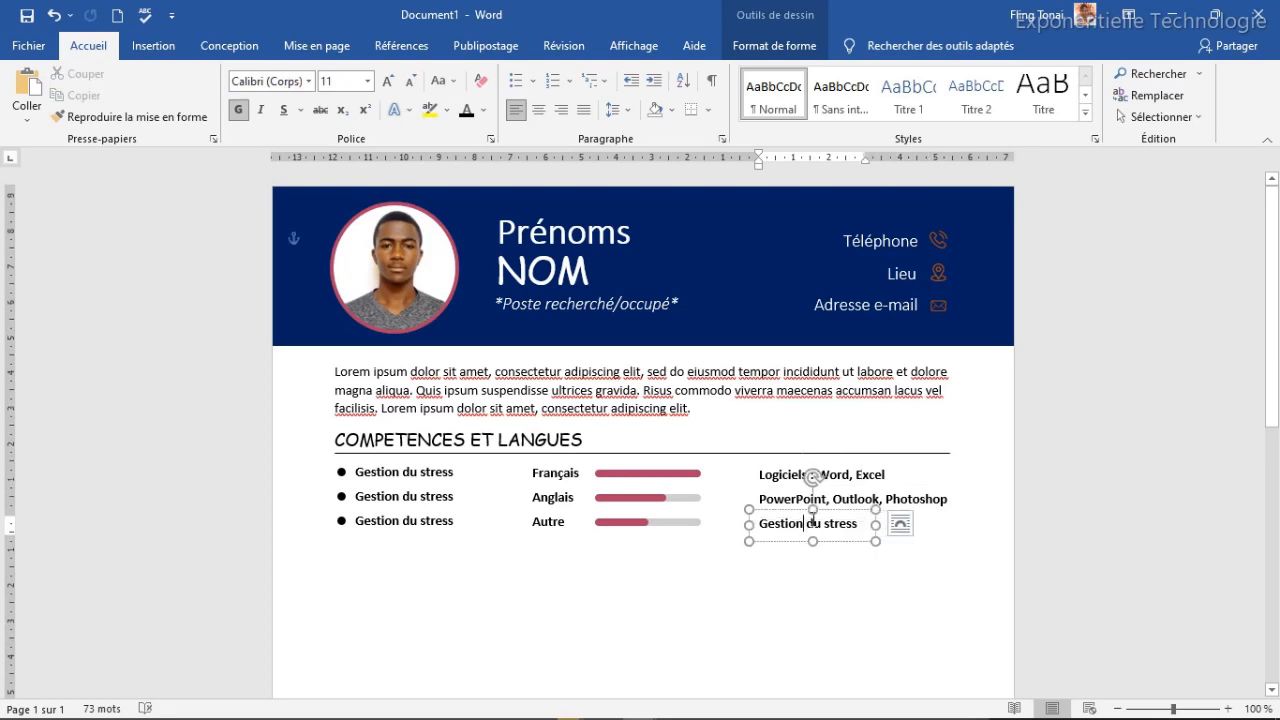
pyautogui.tripleClick(813, 522)
pyautogui.write('Illustrator,')
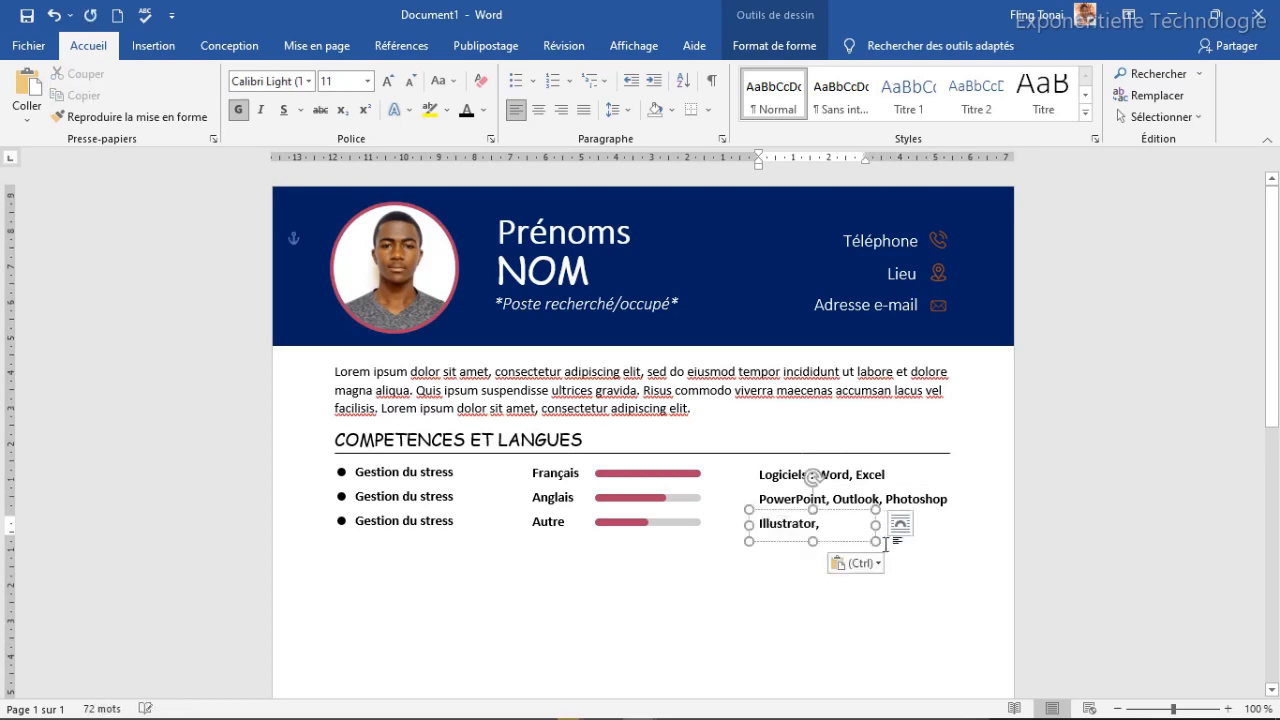
pyautogui.moveTo(875, 526); pyautogui.dragTo(908, 524)
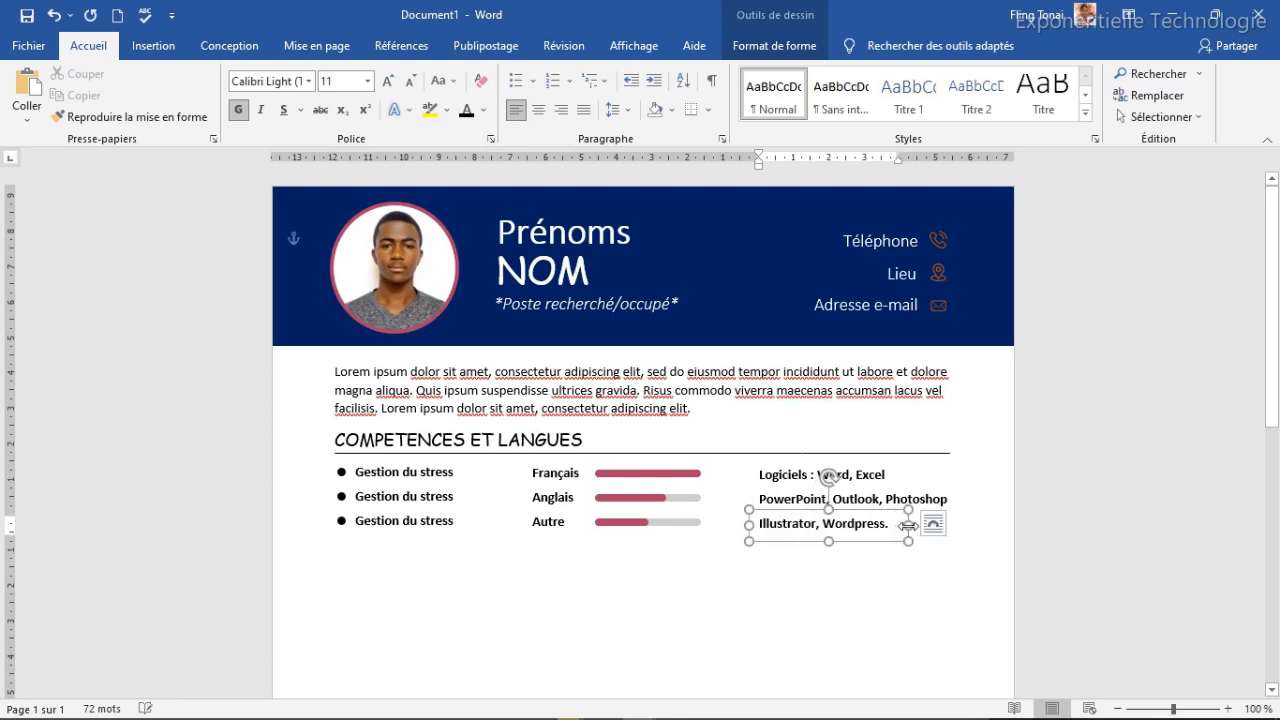
# Step: Duplicate the "COMPETENCES ET LANGUES" heading with its line and place the copies below the skills section
pyautogui.click(480, 434)
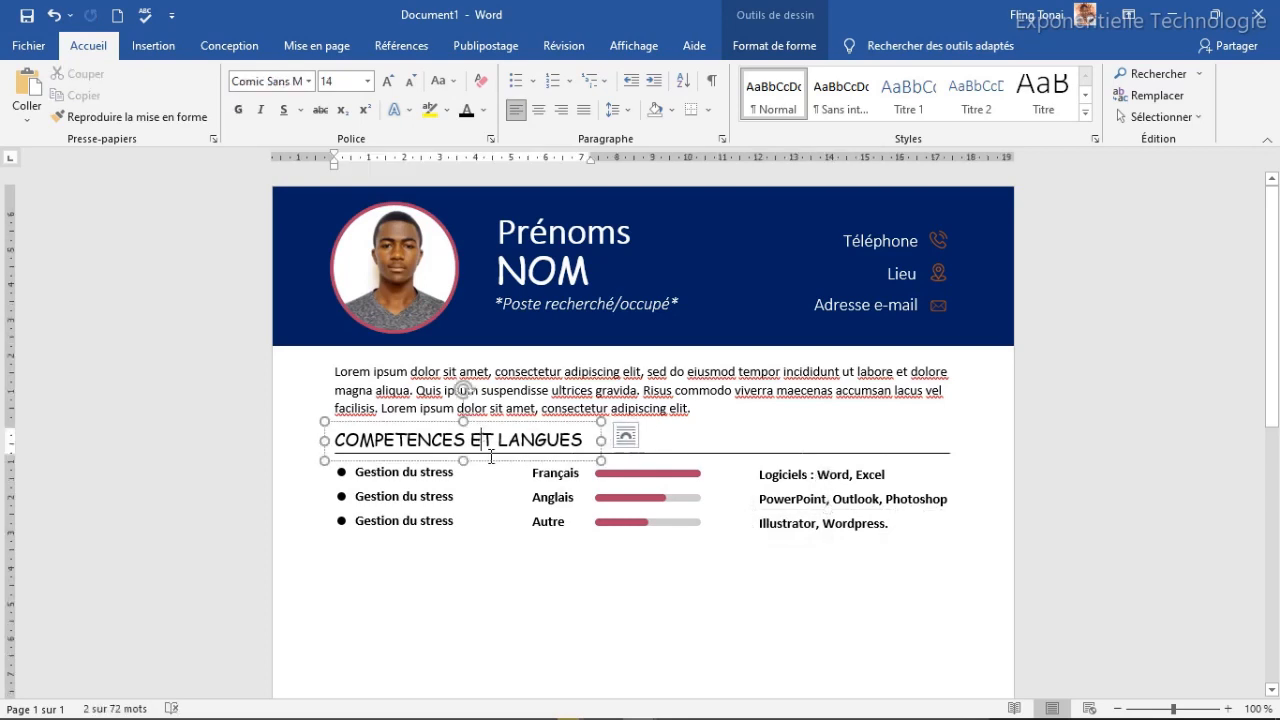
pyautogui.click(712, 455)
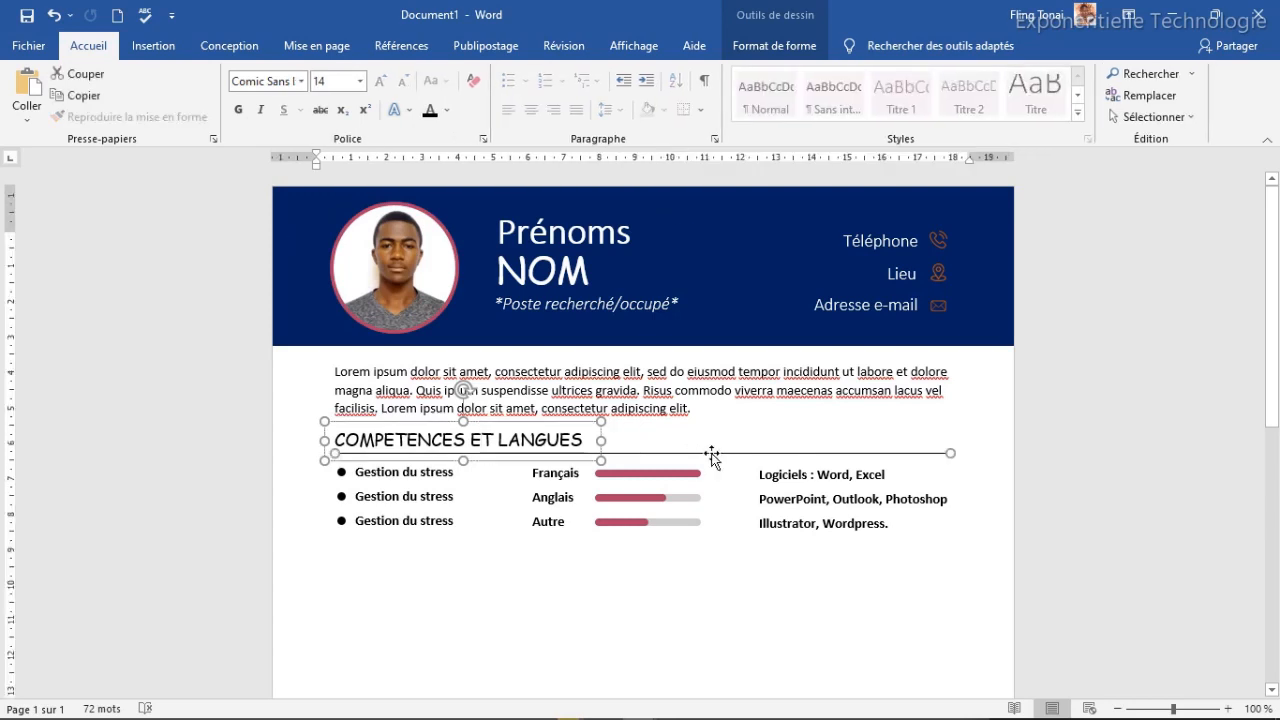
pyautogui.hotkey('ctrl', 'd')
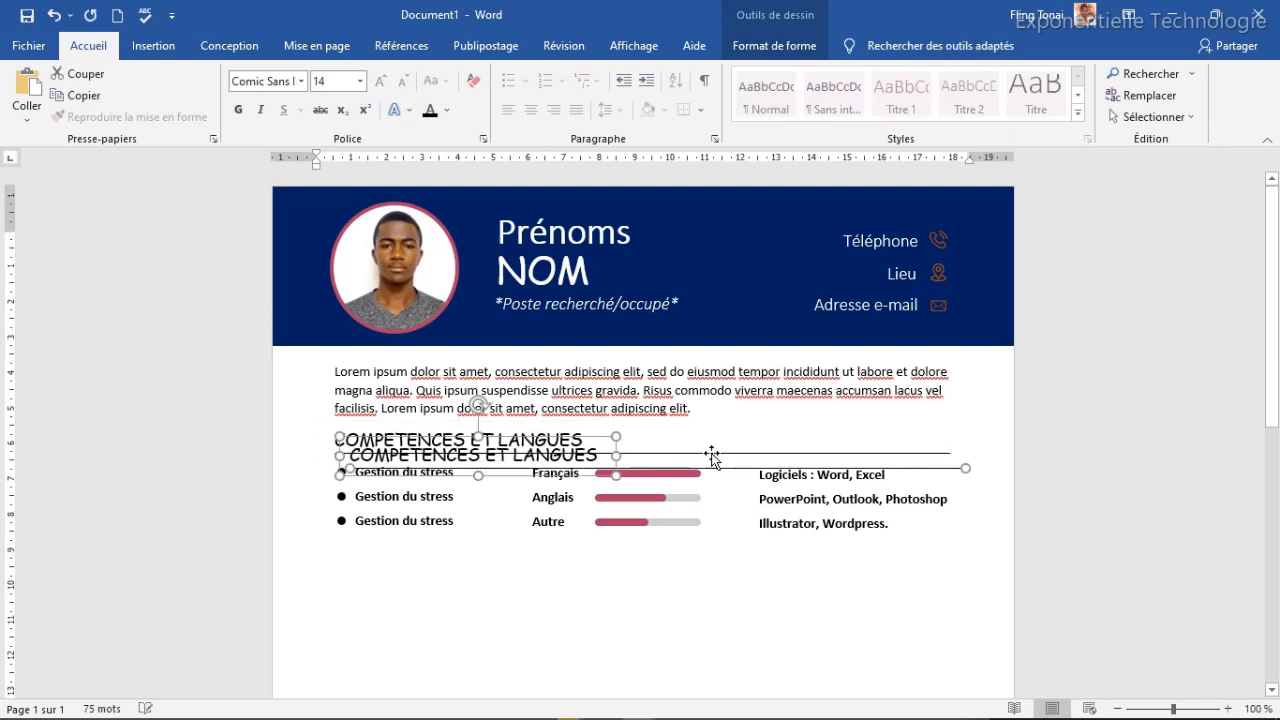
pyautogui.moveTo(604, 440); pyautogui.dragTo(585, 533)
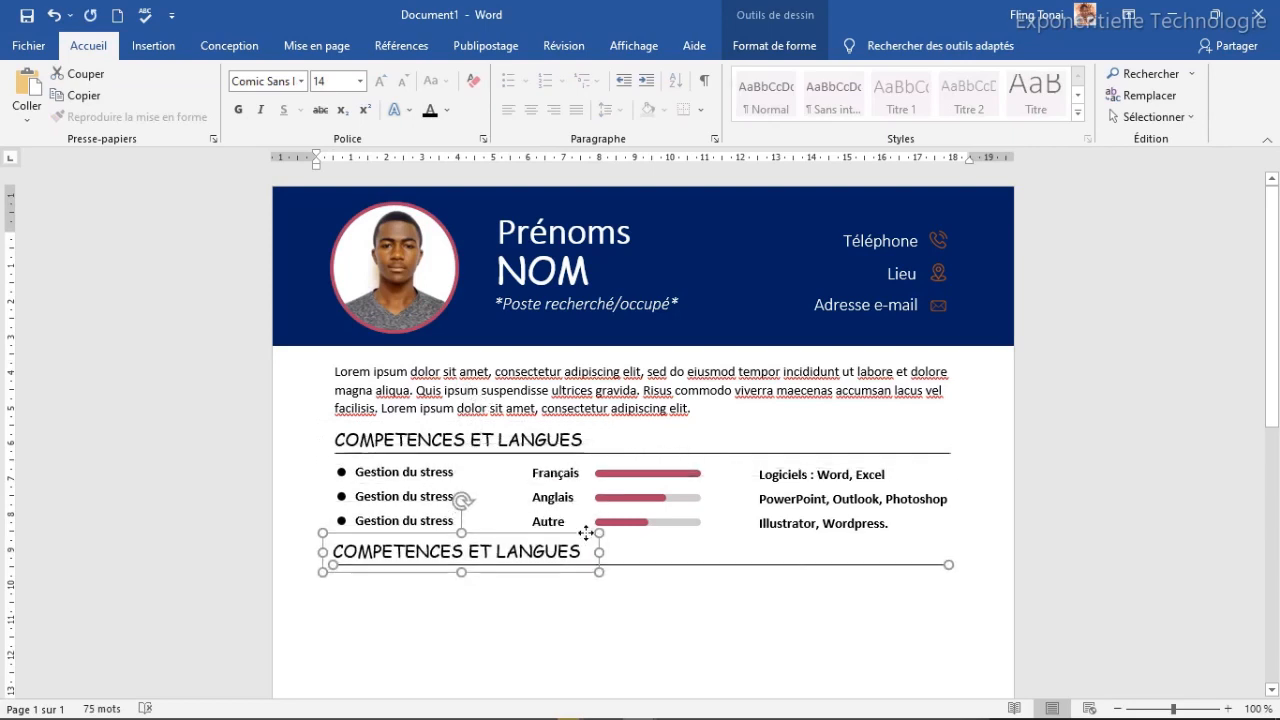
pyautogui.press('Down')
pyautogui.press('Down')
pyautogui.press('Down')
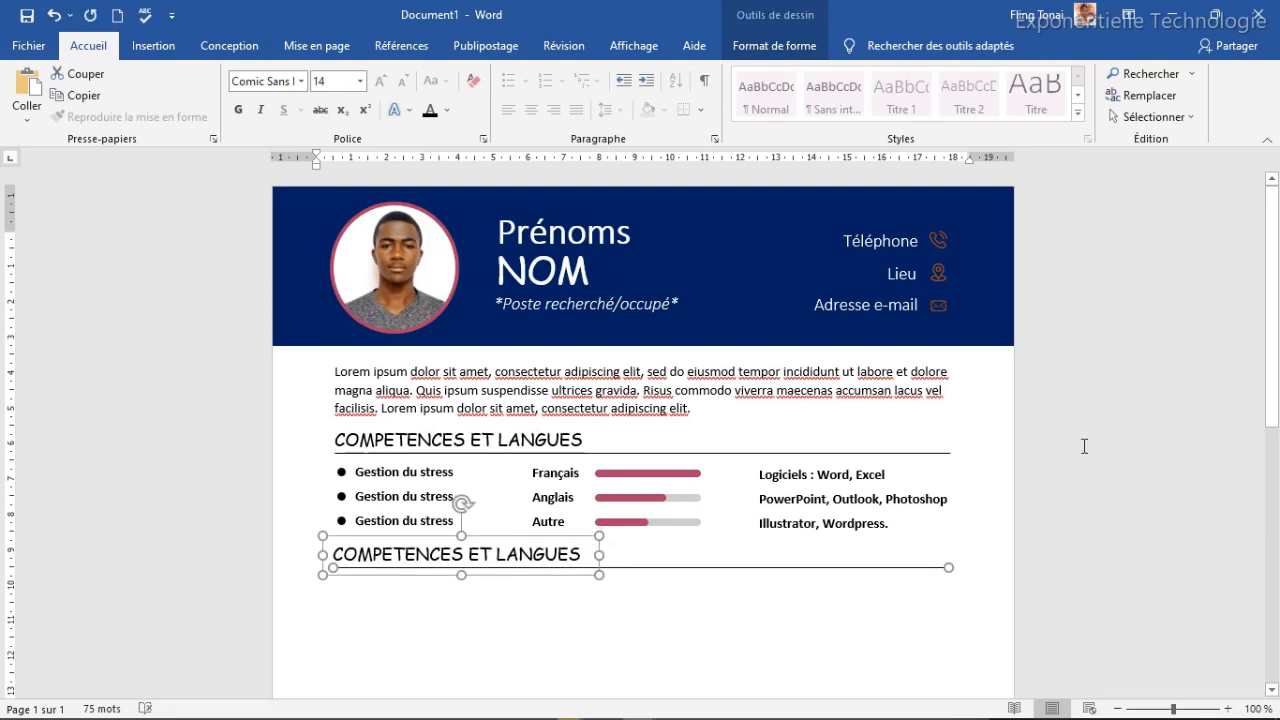
pyautogui.scroll(-4, 415, 525)
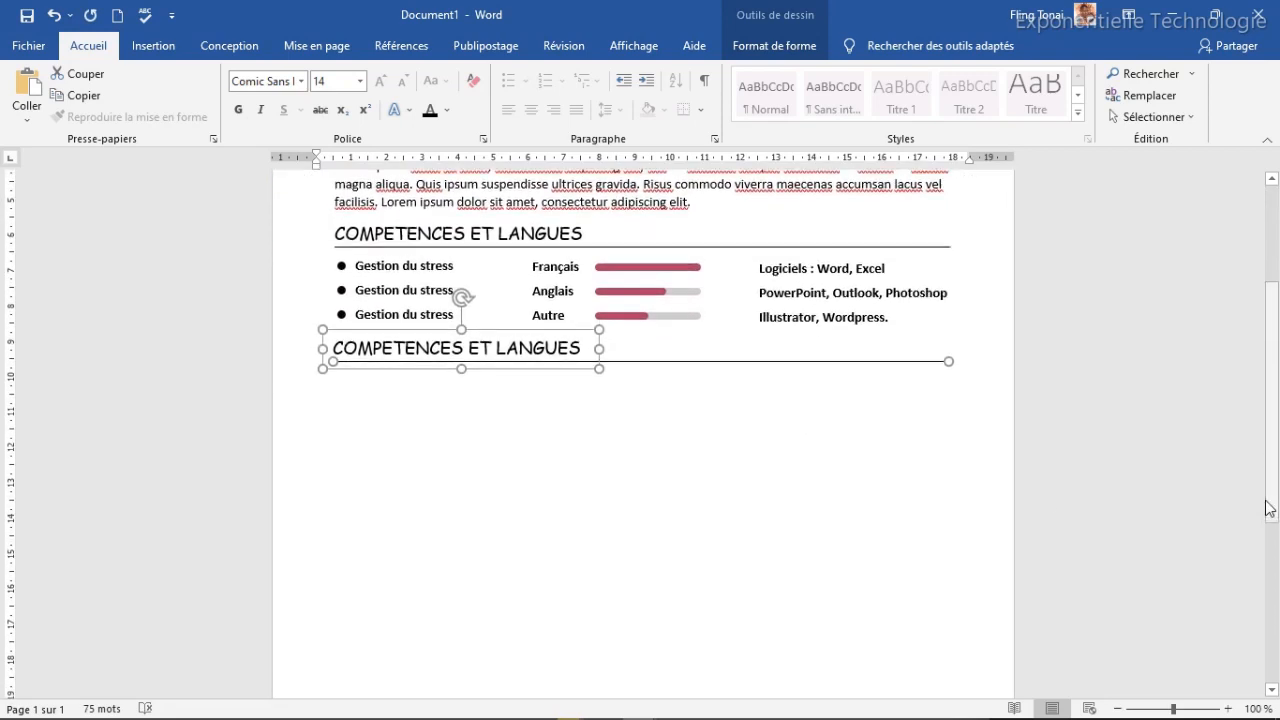
pyautogui.click(414, 491)
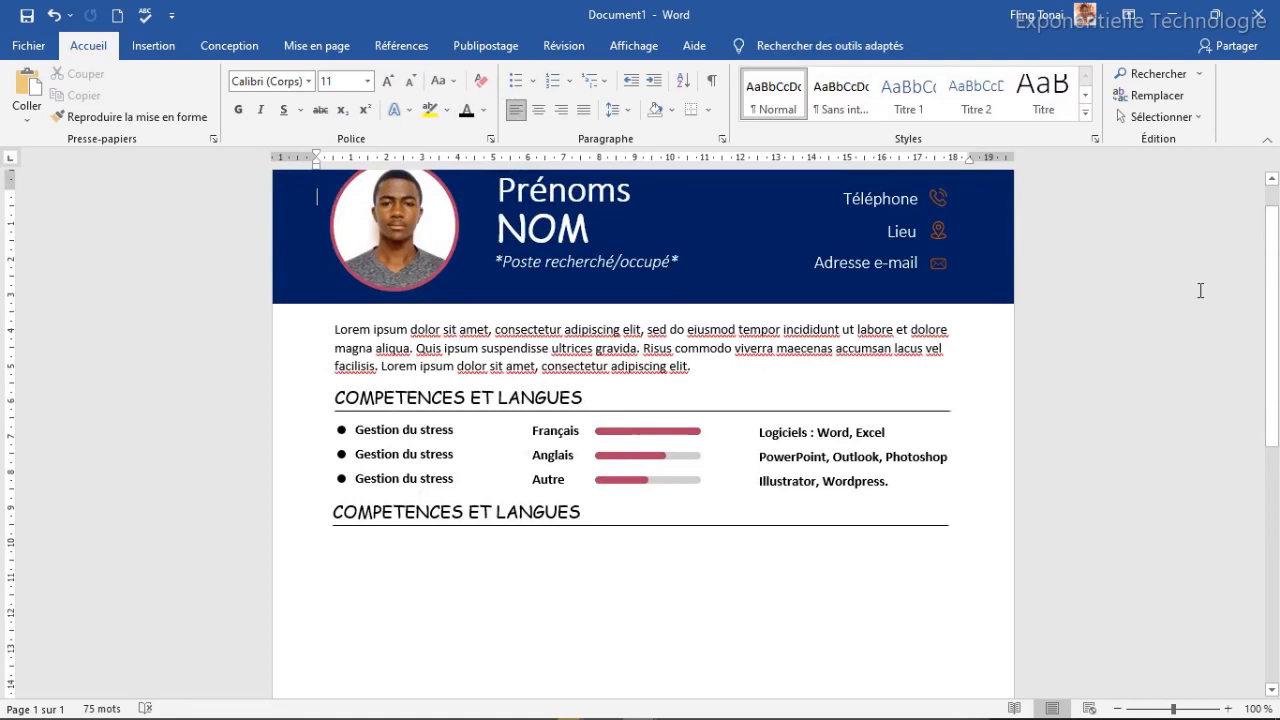
# Step: Change the duplicated heading's text to "FORMATIONS" and narrow its text box to fit
pyautogui.moveTo(1278, 298); pyautogui.dragTo(1275, 415)
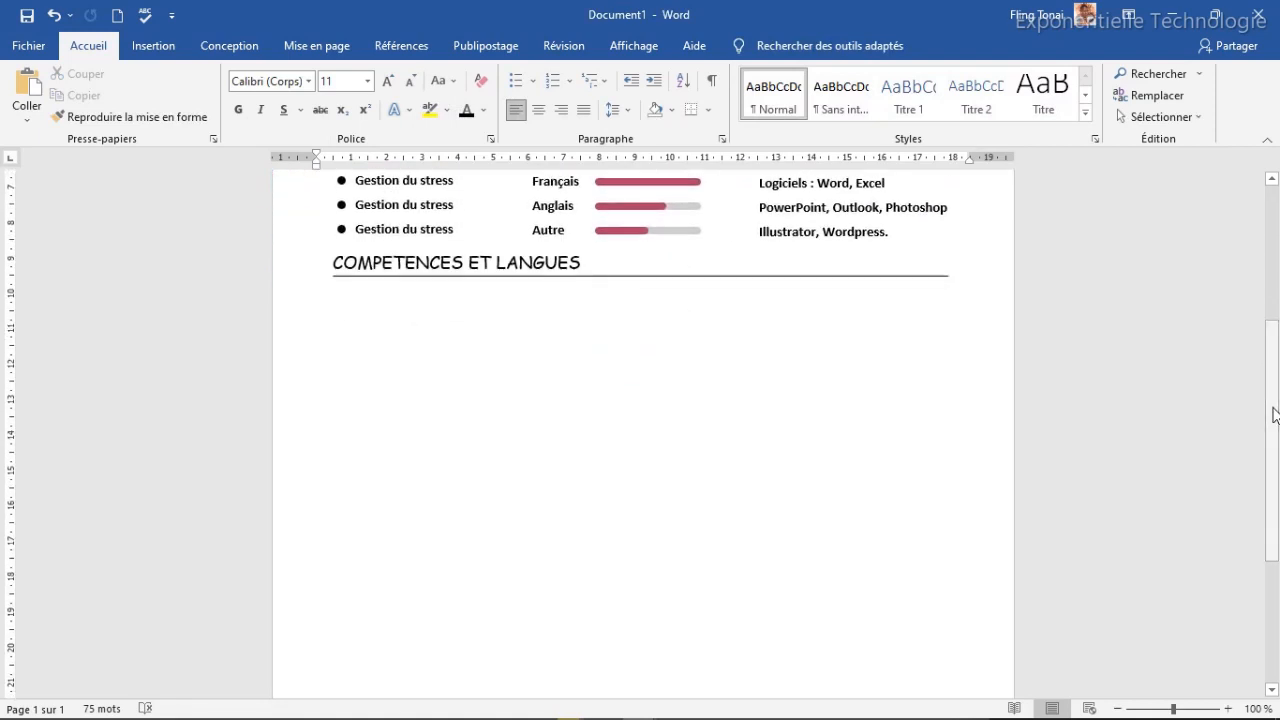
pyautogui.click(424, 263)
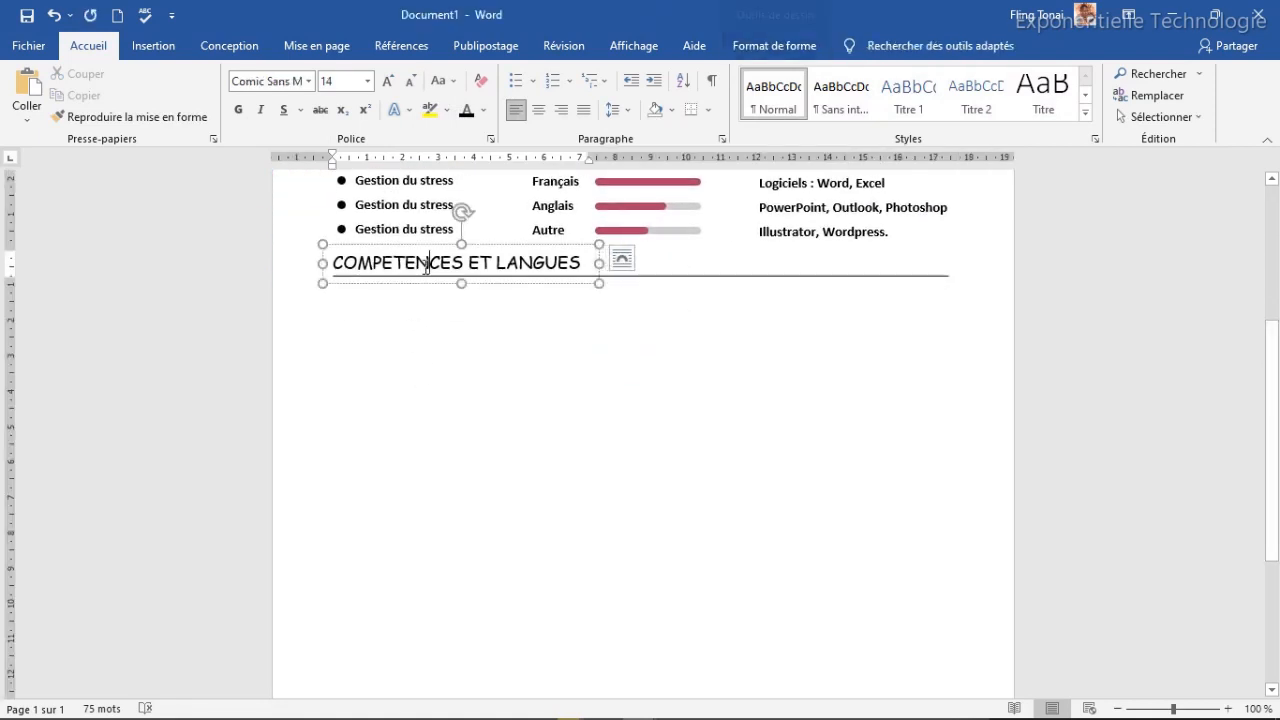
pyautogui.tripleClick(425, 265)
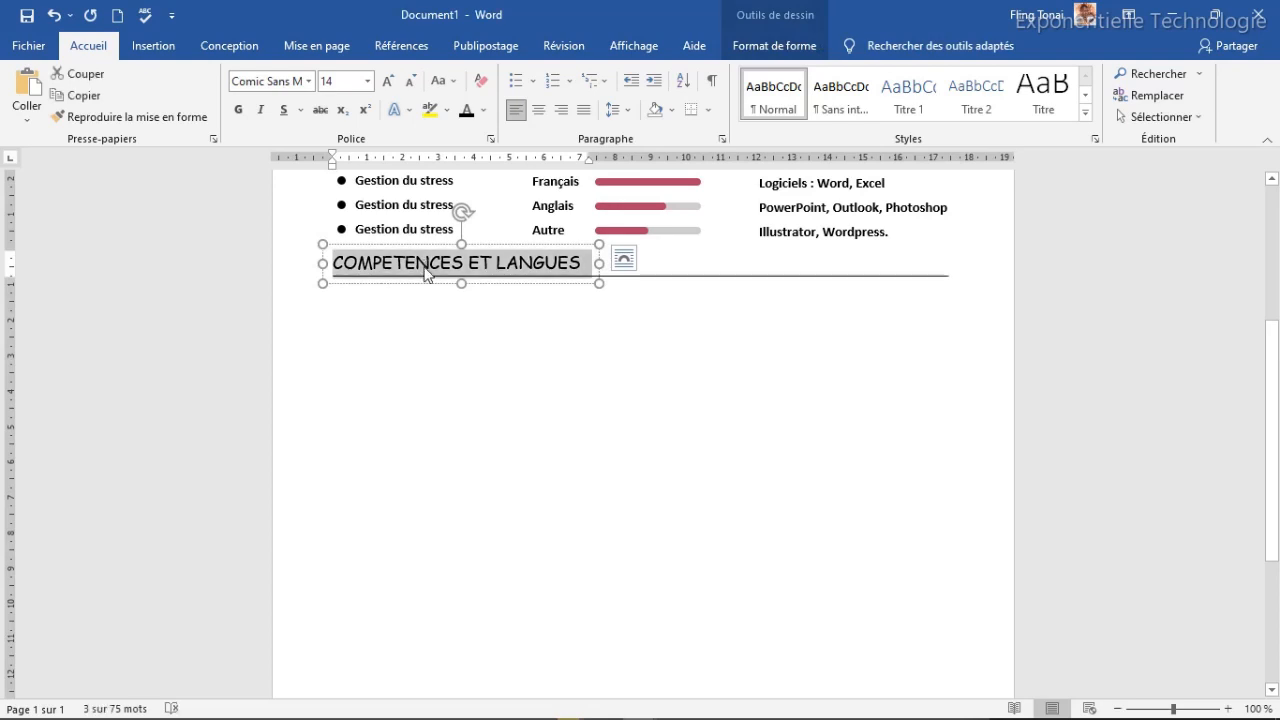
pyautogui.write('FORMA')
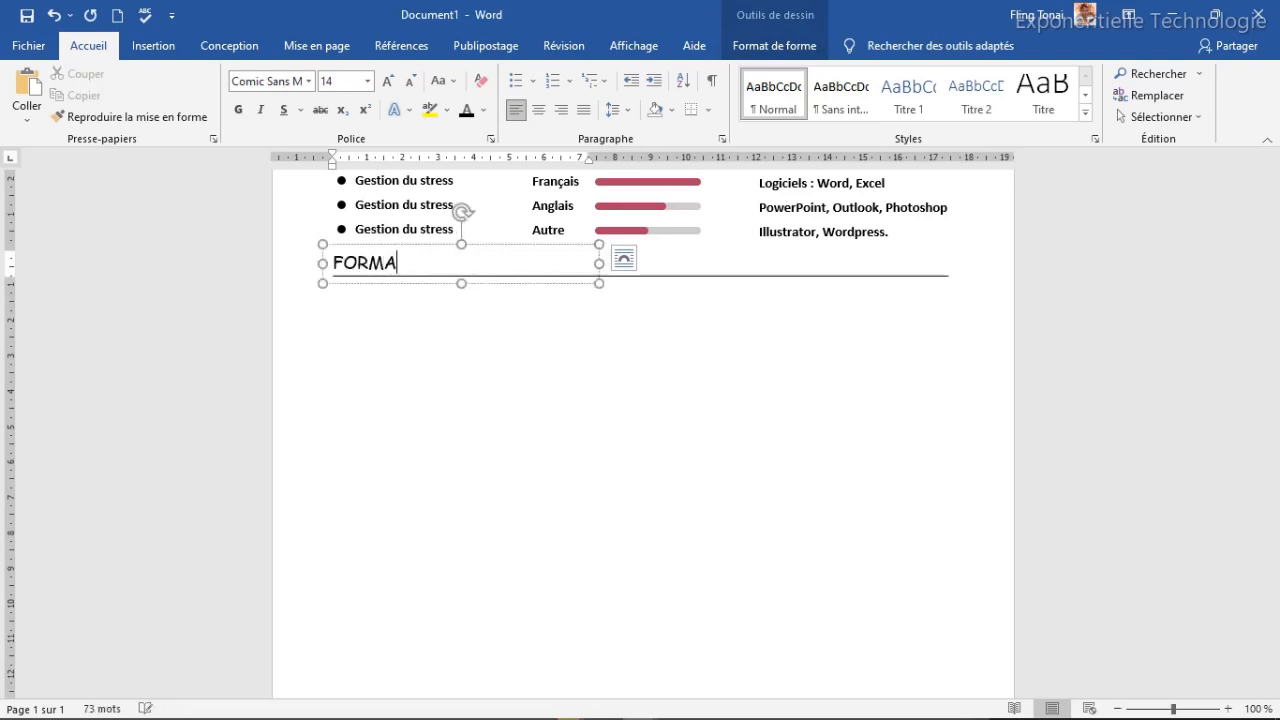
pyautogui.write('TIONS')
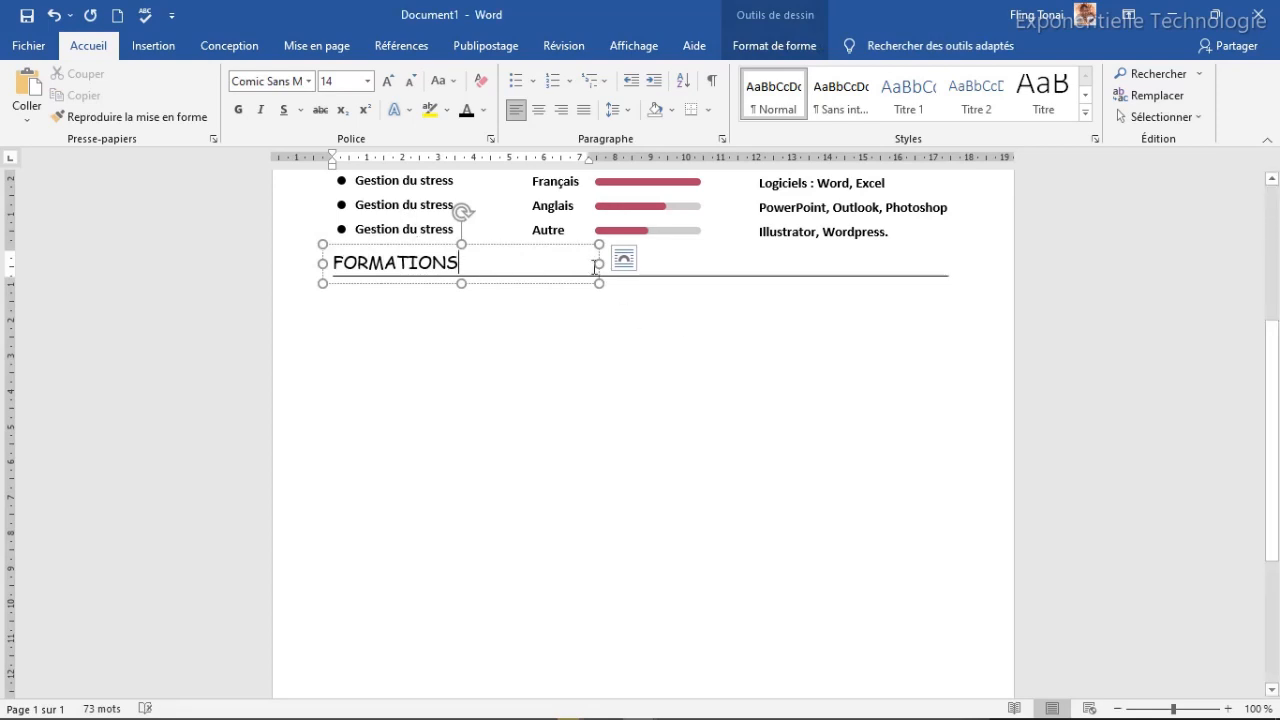
pyautogui.moveTo(599, 263); pyautogui.dragTo(480, 264)
# Step: Duplicate the "Français" text box and place the copy below the line under the "FORMATIONS" heading
pyautogui.click(784, 208)
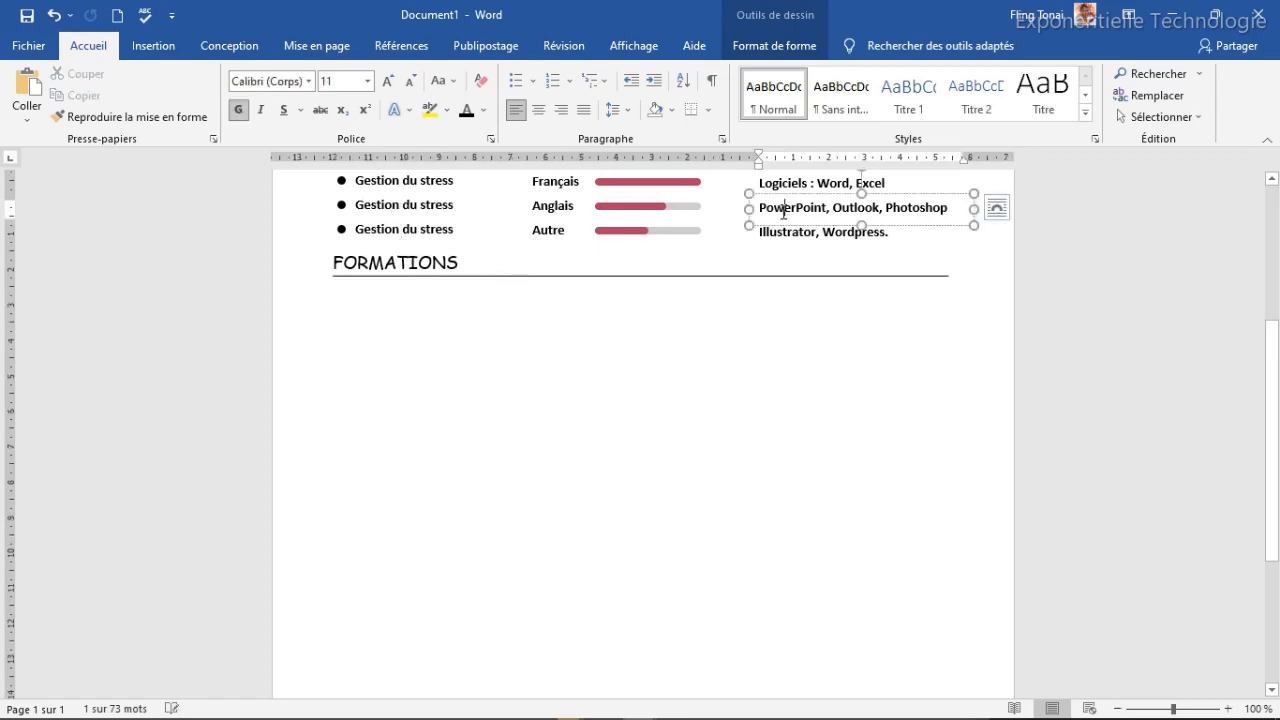
pyautogui.click(548, 231)
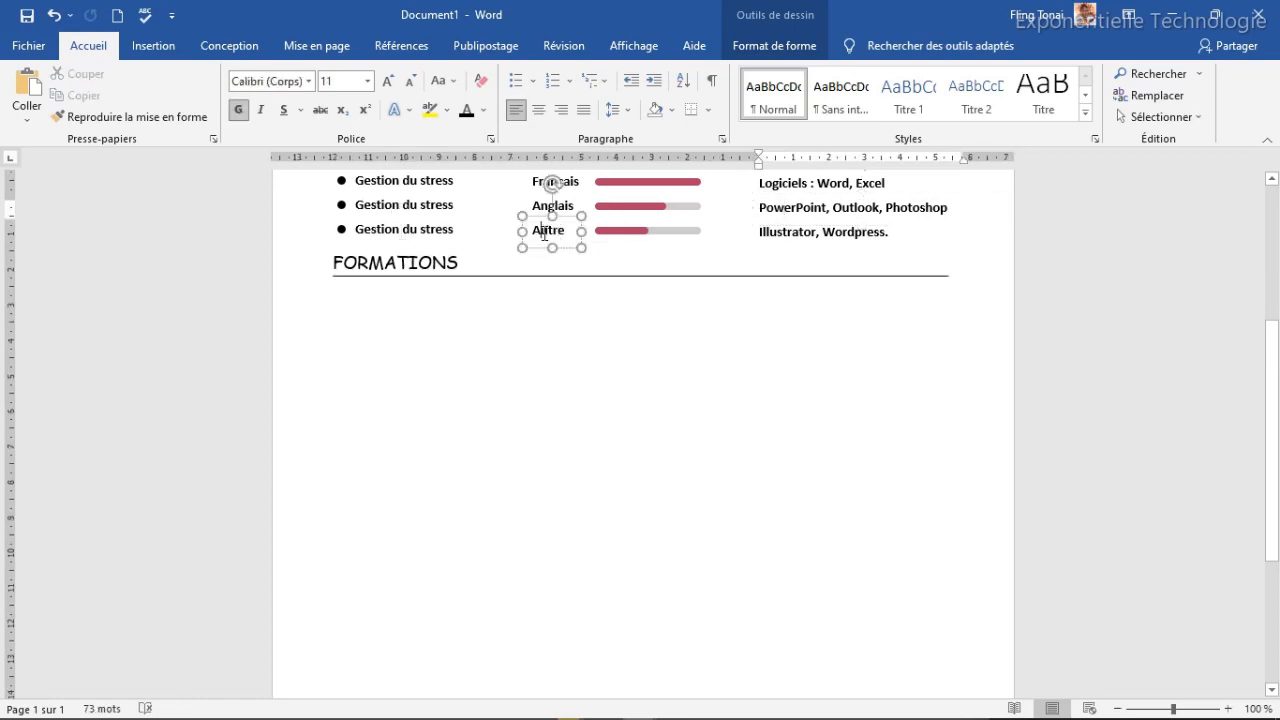
pyautogui.click(573, 185)
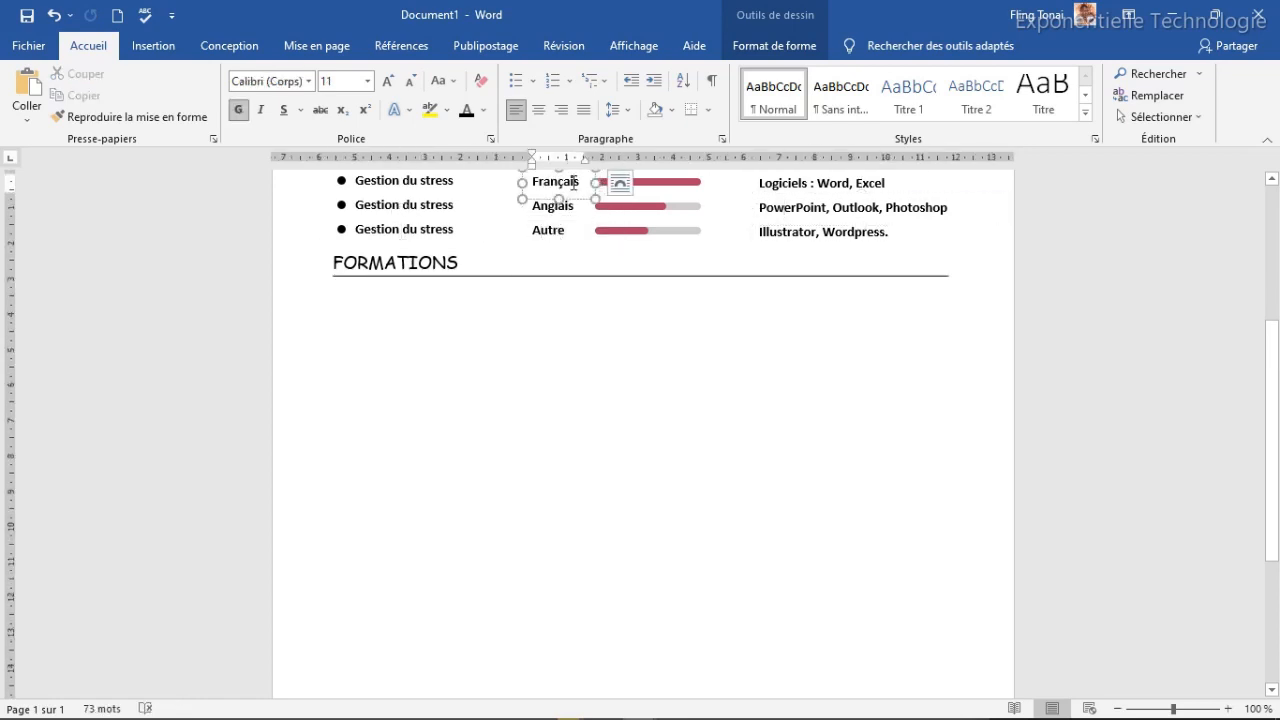
pyautogui.click(579, 200)
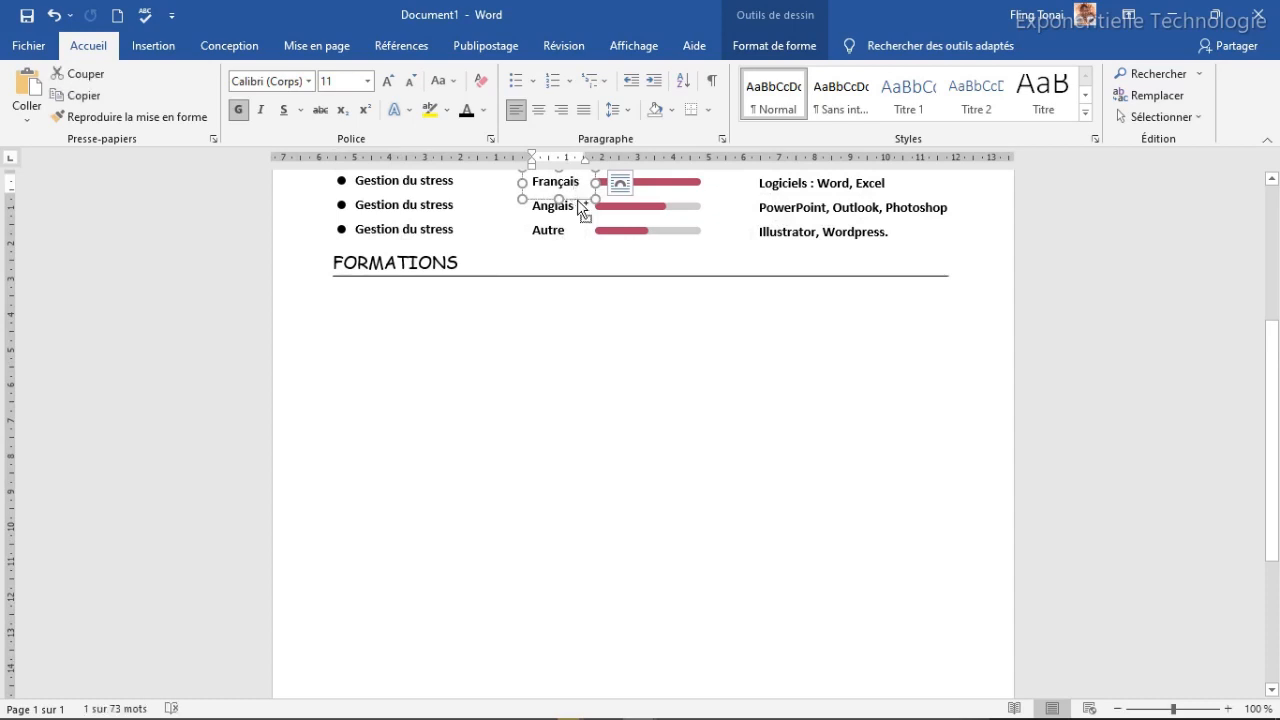
pyautogui.hotkey('ctrl', 'd')
pyautogui.moveTo(583, 178); pyautogui.dragTo(449, 298)
# Step: Replace the copied box's text with "2018 - 2019", fit the box width to it, and set the font size to 12
pyautogui.click(408, 300)
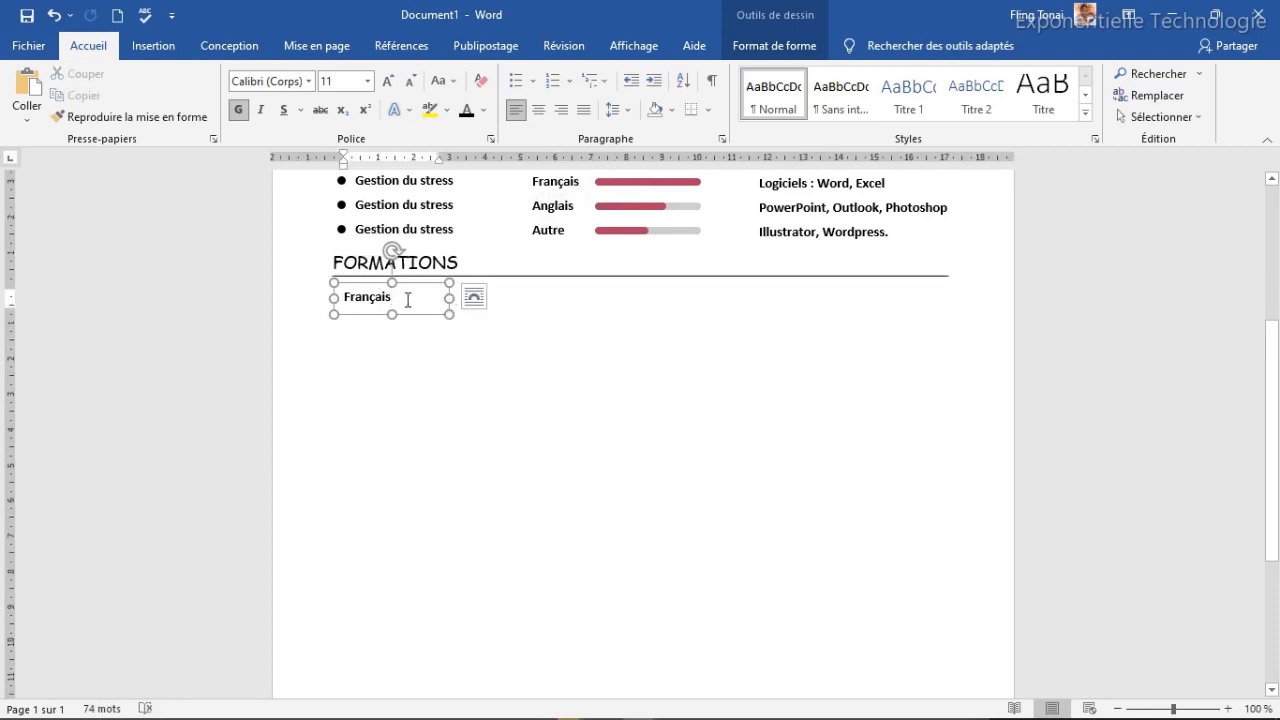
pyautogui.doubleClick(408, 300)
pyautogui.write('20')
pyautogui.moveTo(449, 297); pyautogui.dragTo(426, 297)
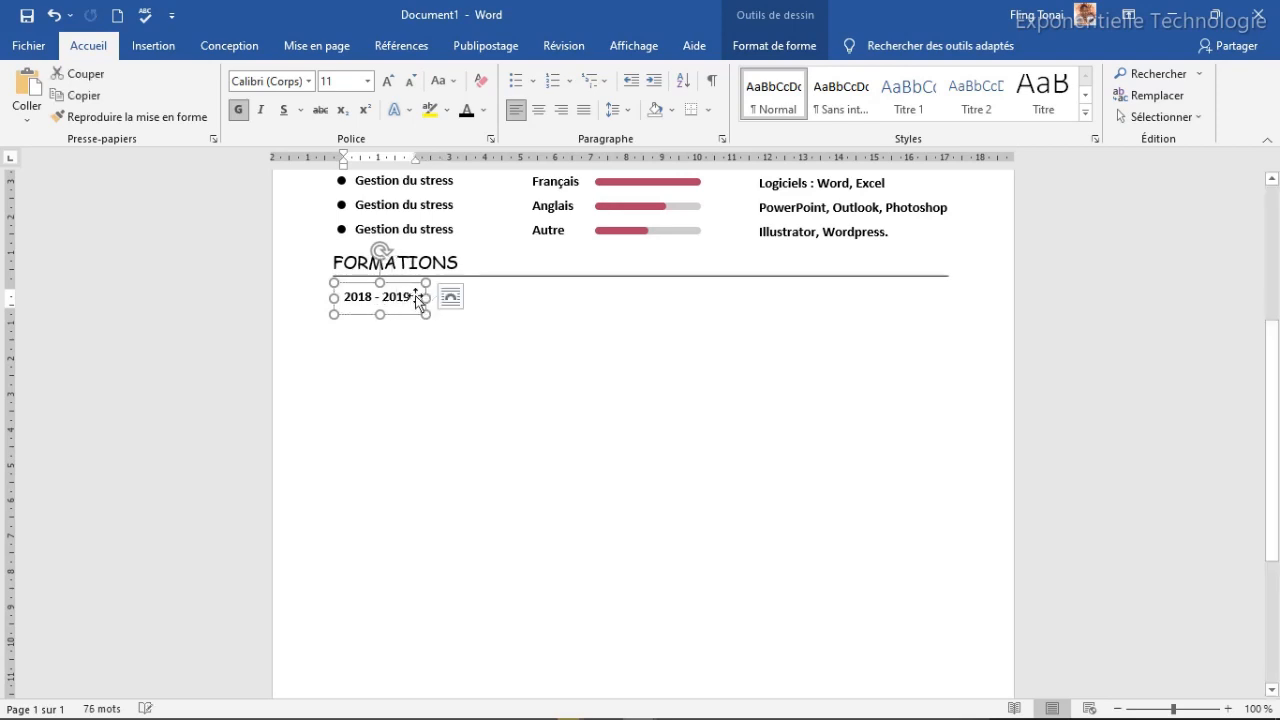
pyautogui.click(388, 81)
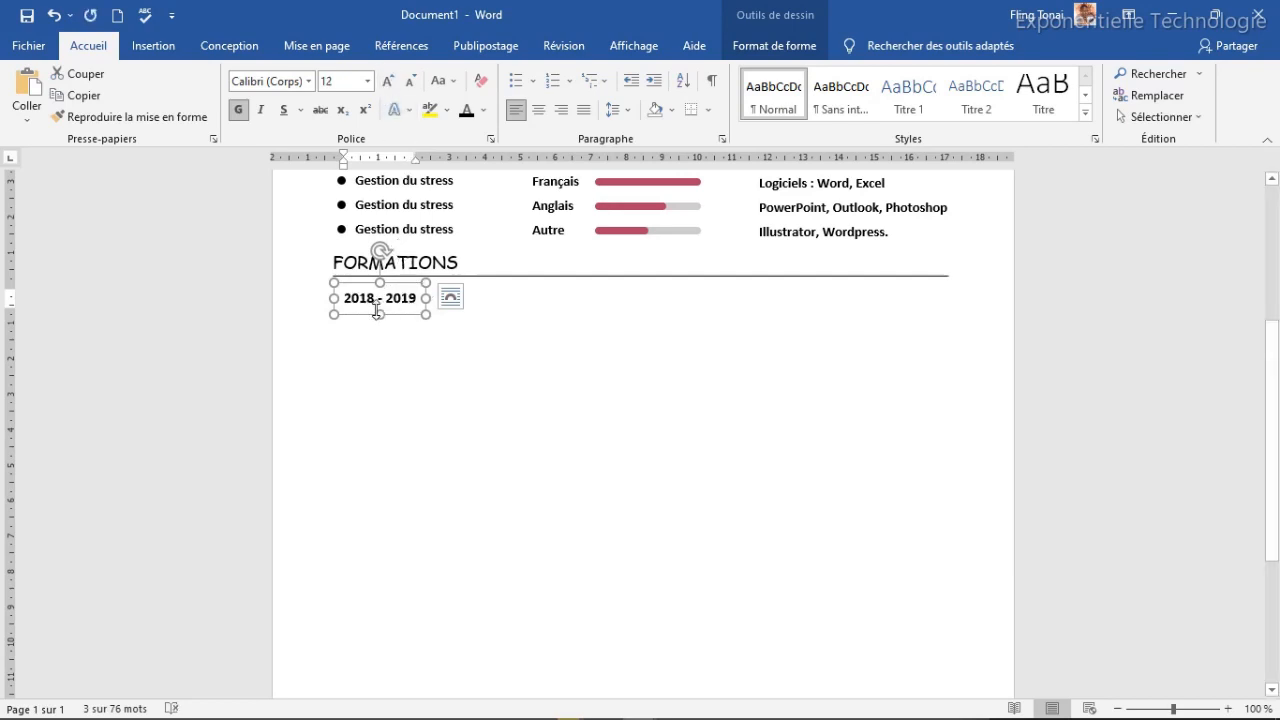
# Step: Duplicate the "2018 - 2019" text box just below itself and replace the copy's text with "Ville, Pays"
pyautogui.moveTo(378, 292); pyautogui.dragTo(414, 299)
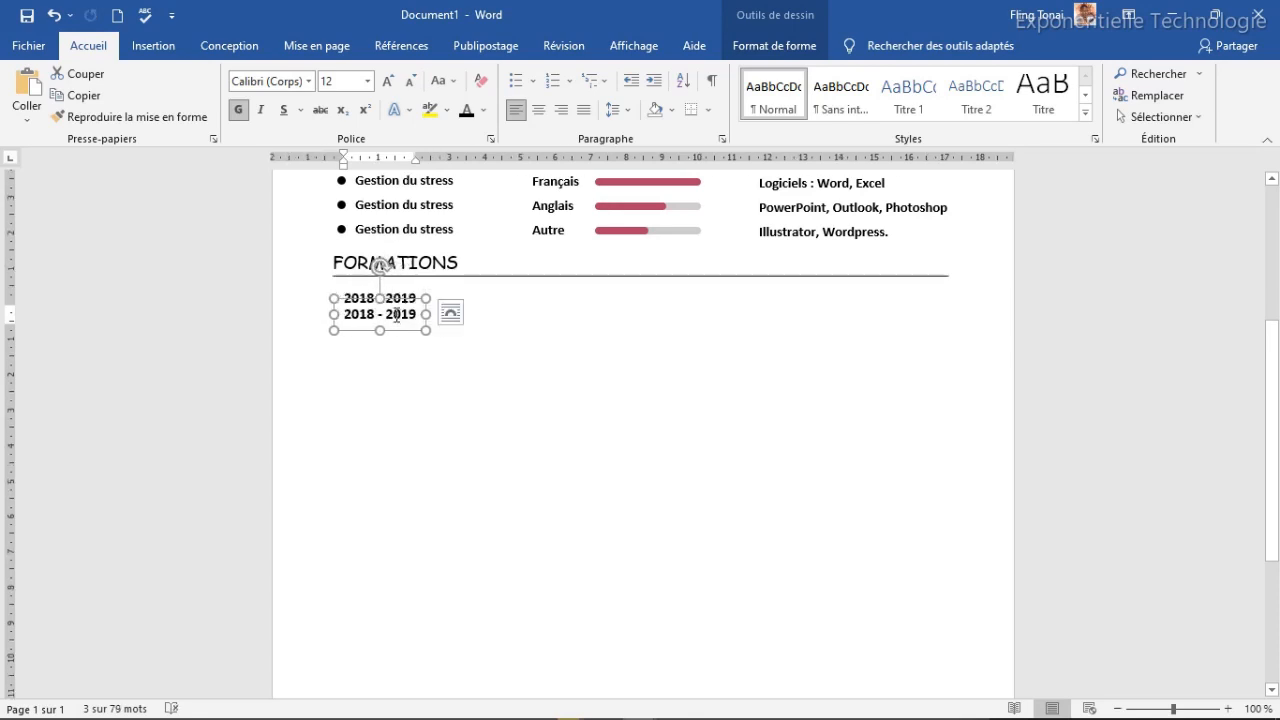
pyautogui.tripleClick(397, 314)
pyautogui.write('Ville, Pays')
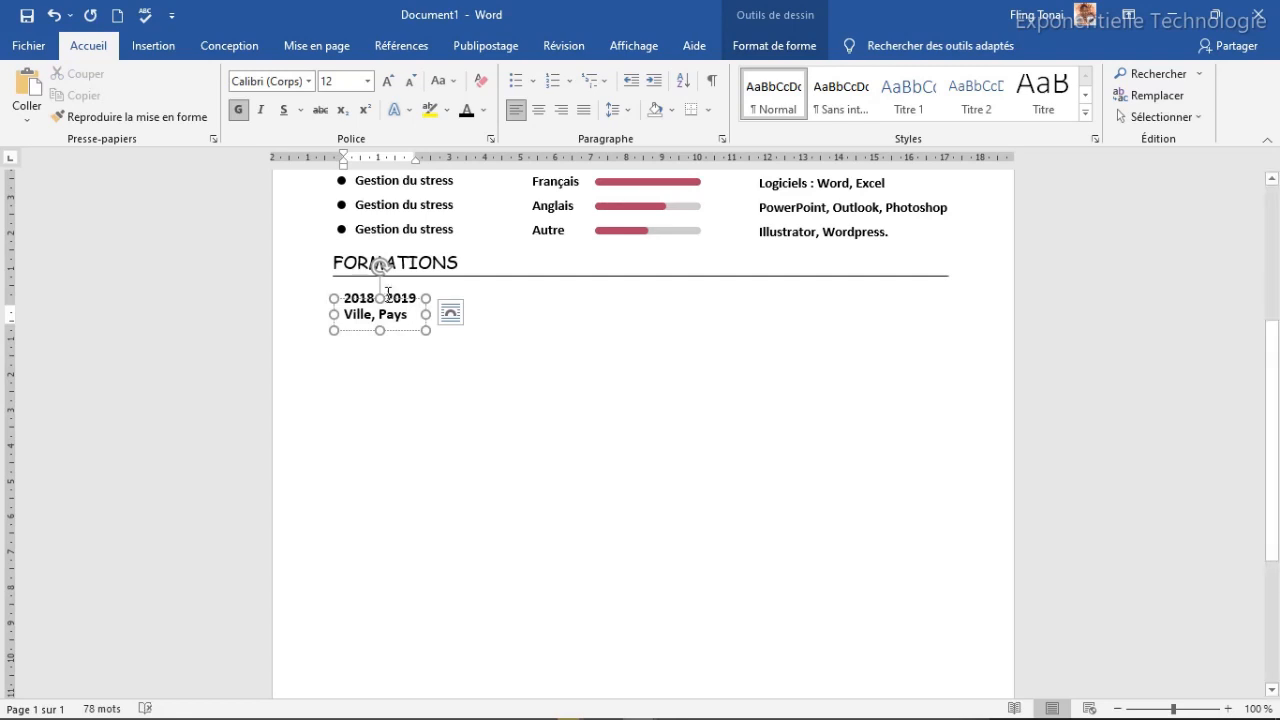
# Step: Remove the bold from "Ville, Pays", set it to font size 9, and adjust its box just beneath the dates
pyautogui.click(392, 298)
pyautogui.click(241, 107)
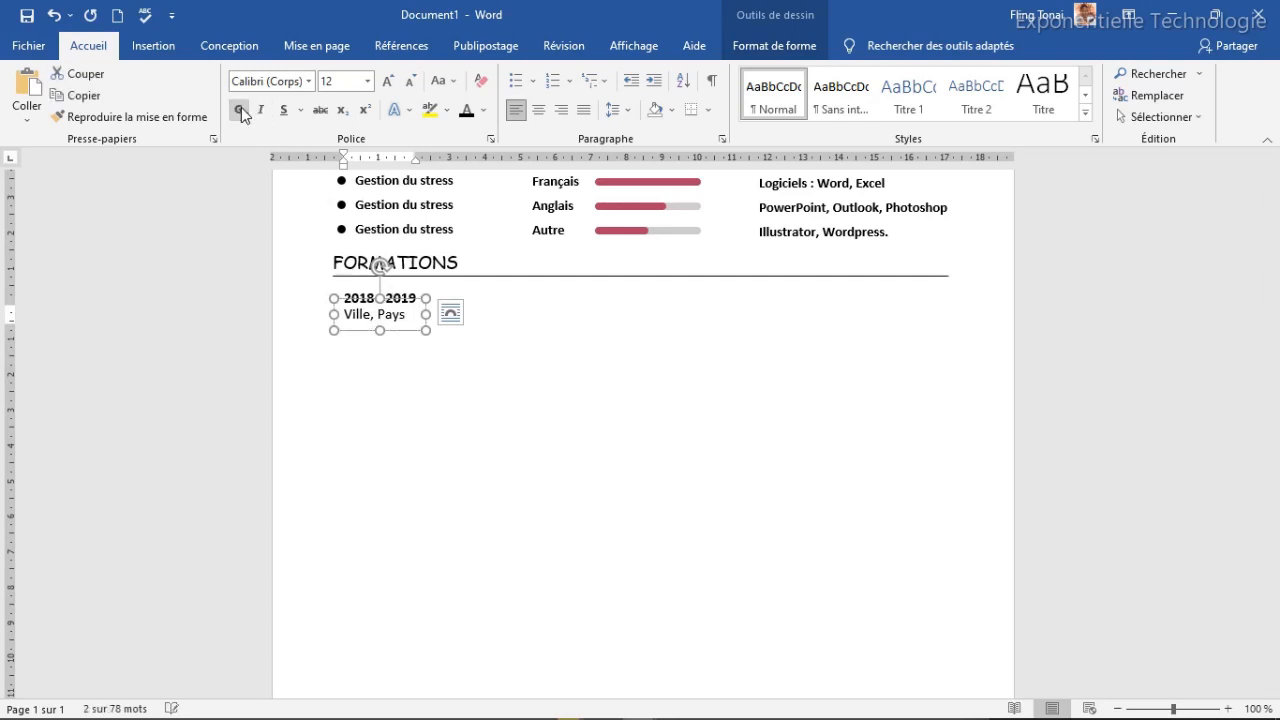
pyautogui.click(350, 83)
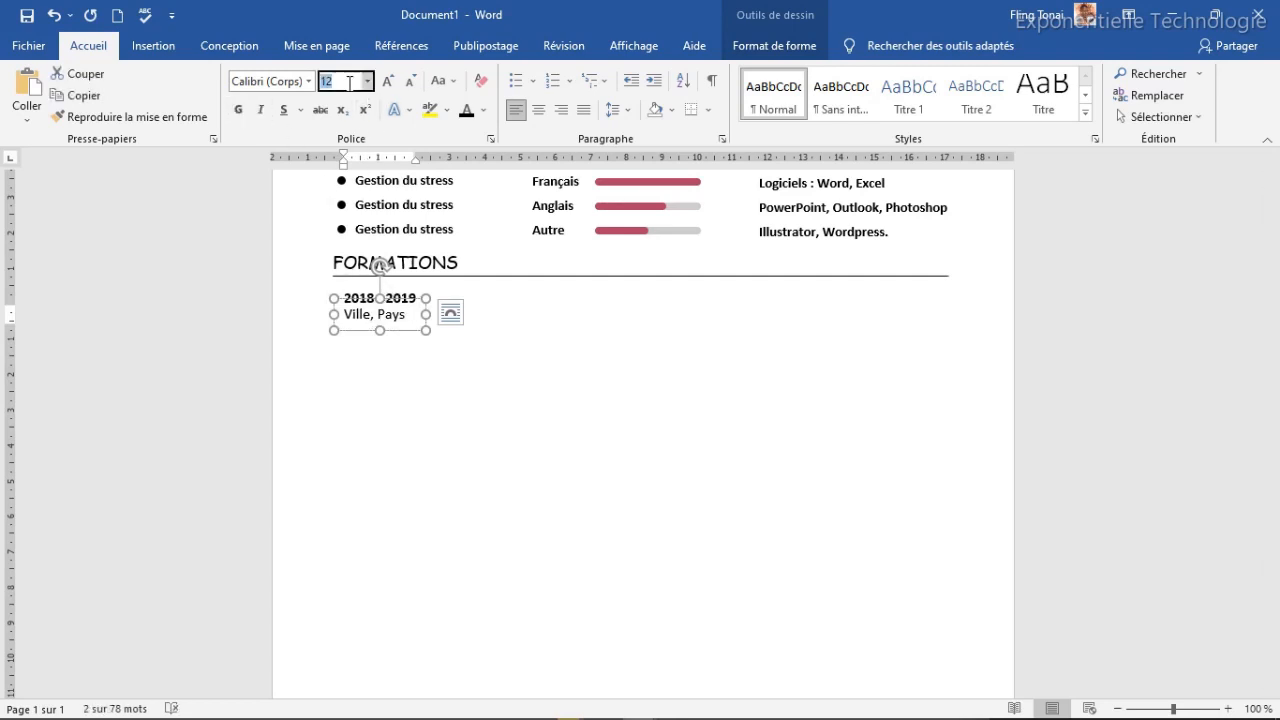
pyautogui.press('Return')
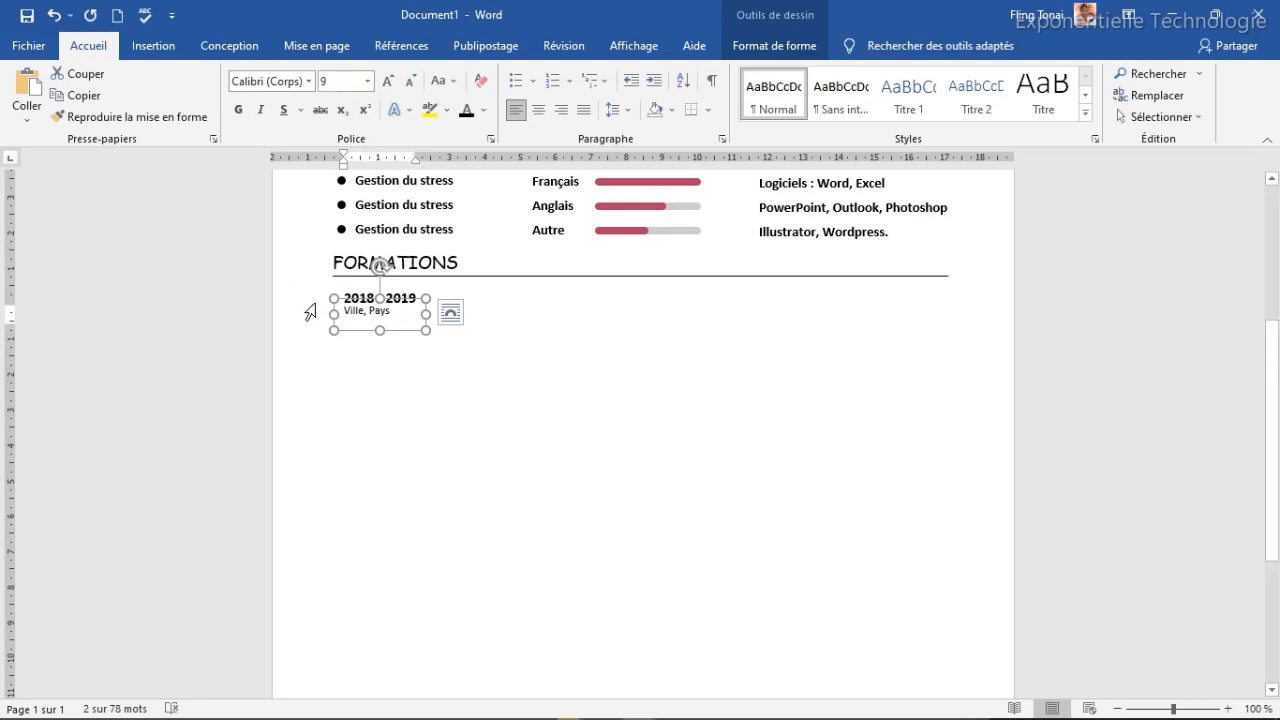
pyautogui.moveTo(407, 301)
pyautogui.mouseDown()
pyautogui.moveTo(380, 331)
pyautogui.moveTo(408, 314)
pyautogui.mouseUp()
pyautogui.click(464, 318)
# Step: Group the "2018 - 2019" and "Ville, Pays" text boxes into one object
pyautogui.scroll(4, 464, 318)
pyautogui.scroll(-3, 460, 425)
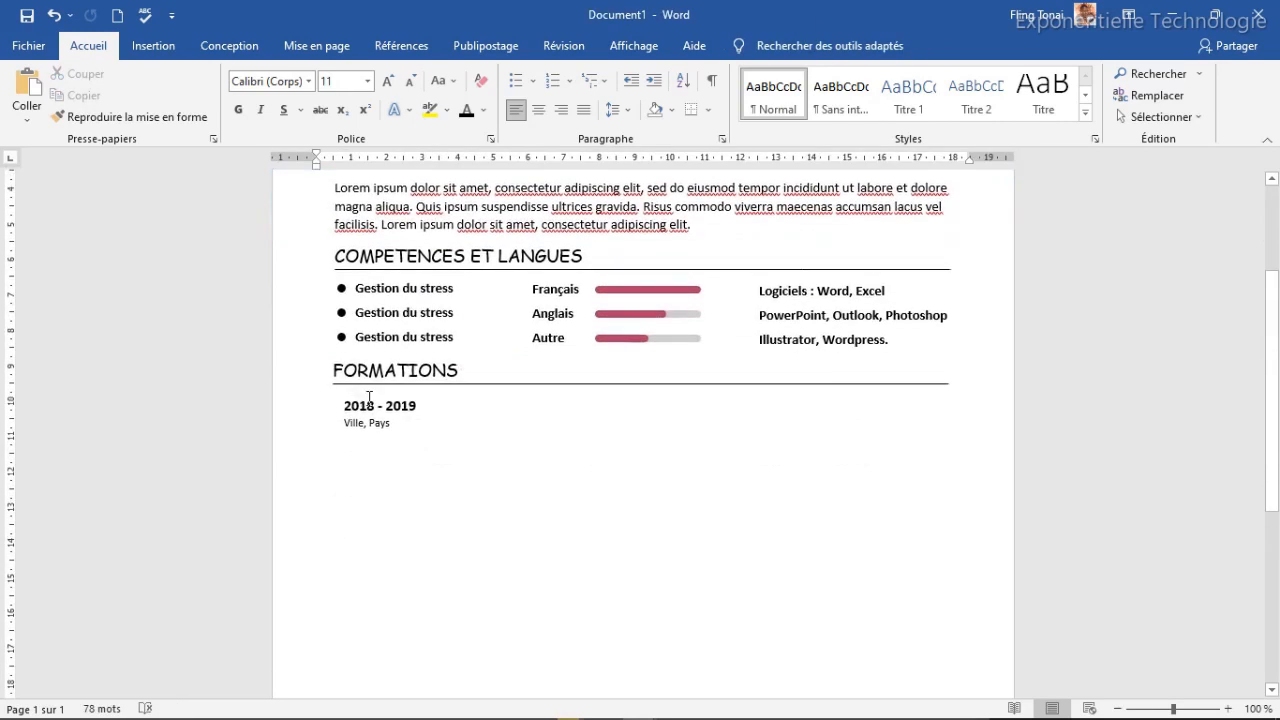
pyautogui.click(373, 405)
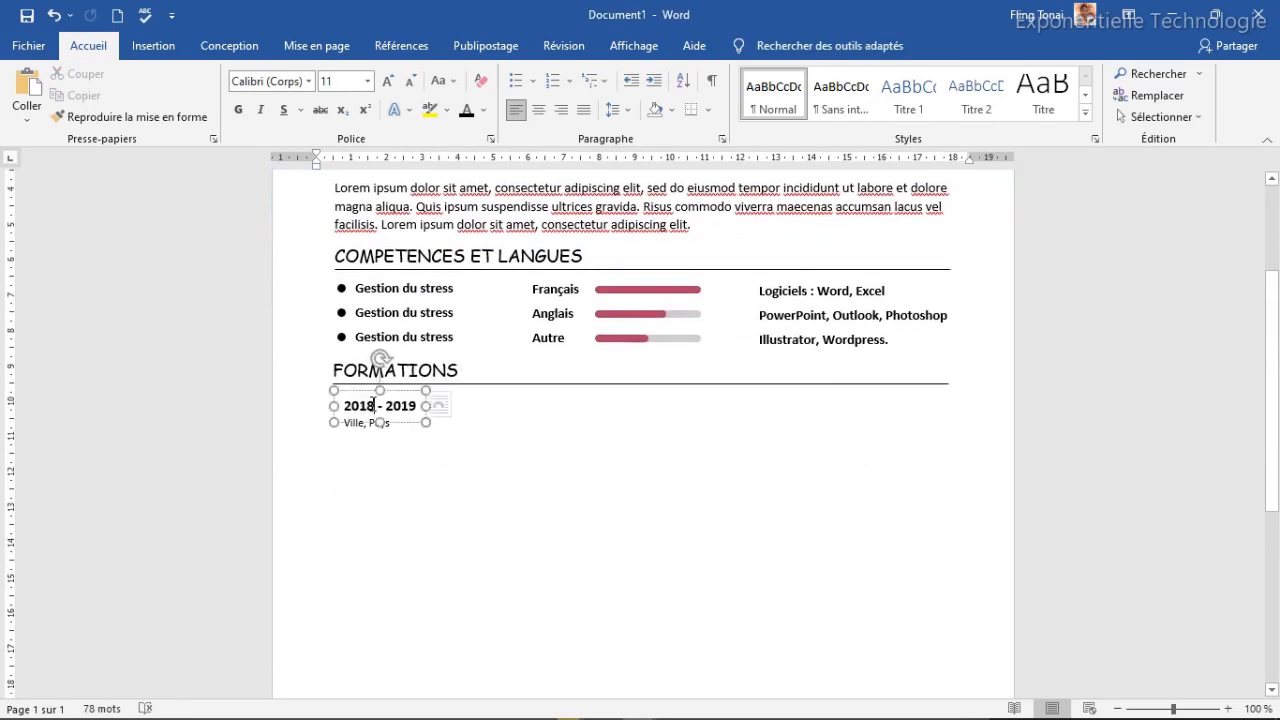
pyautogui.keyDown('shift'); pyautogui.click(358, 431); pyautogui.keyUp('shift')
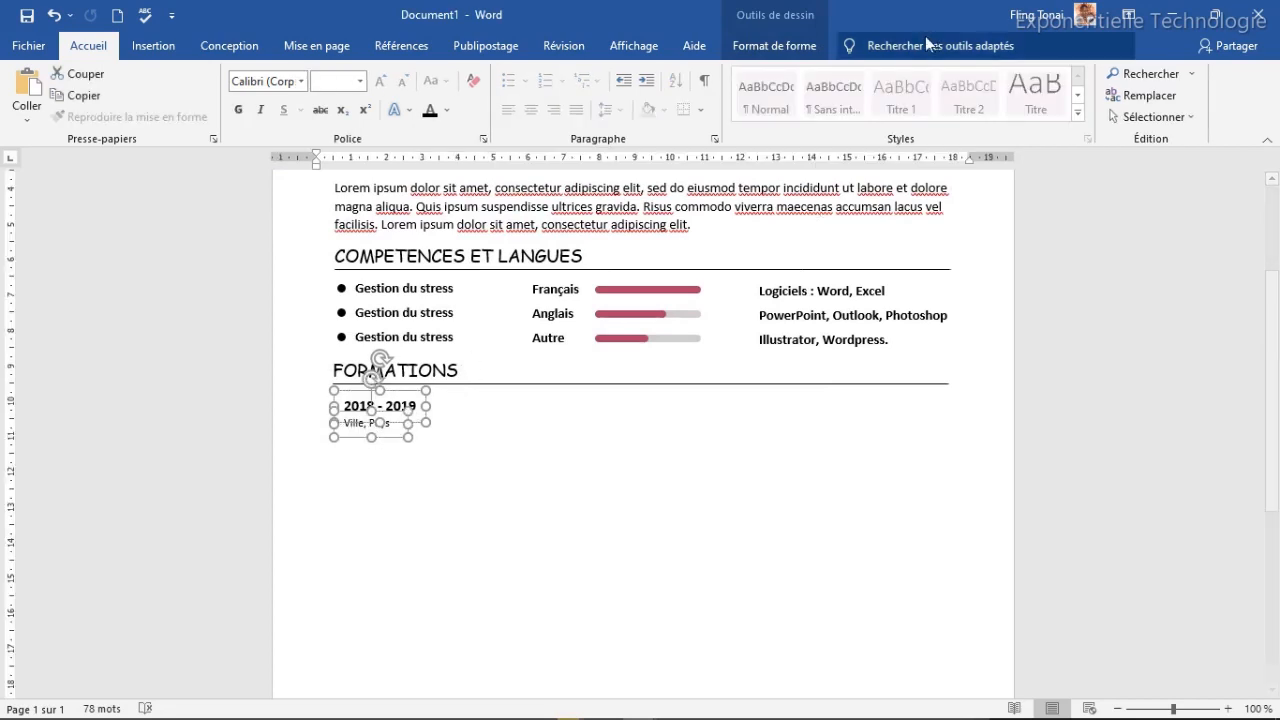
pyautogui.click(774, 45)
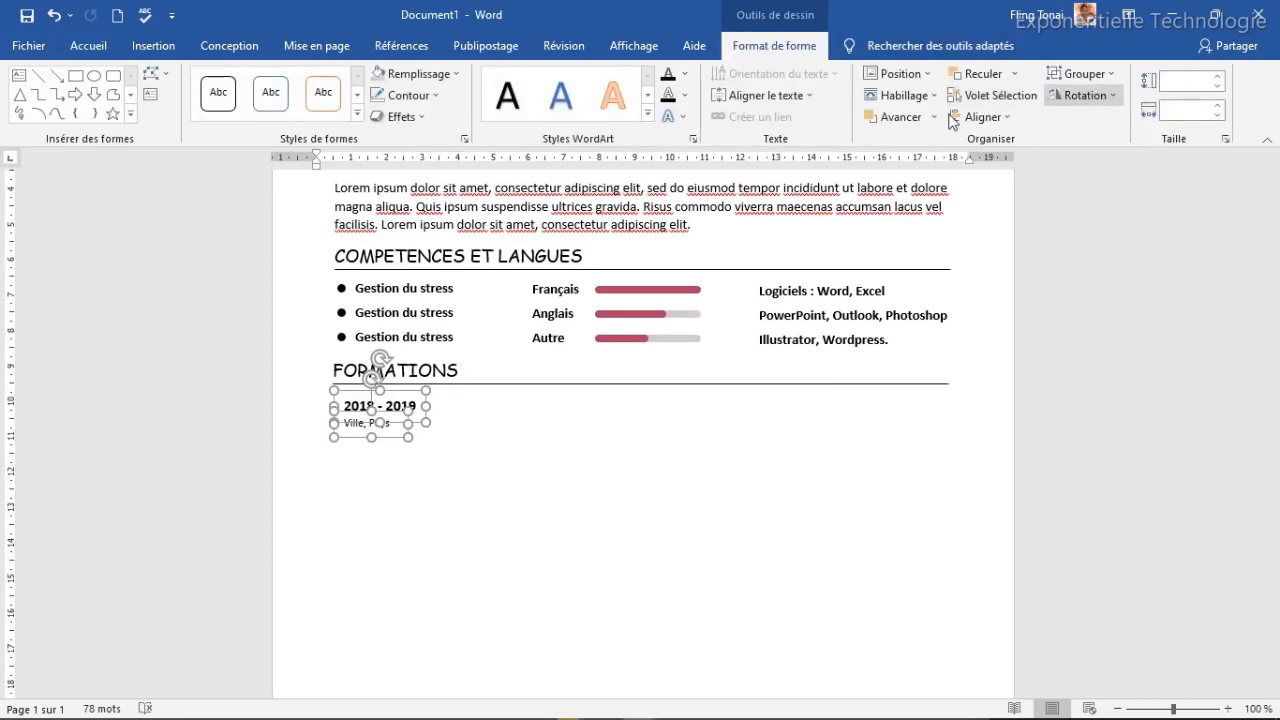
pyautogui.click(1083, 73)
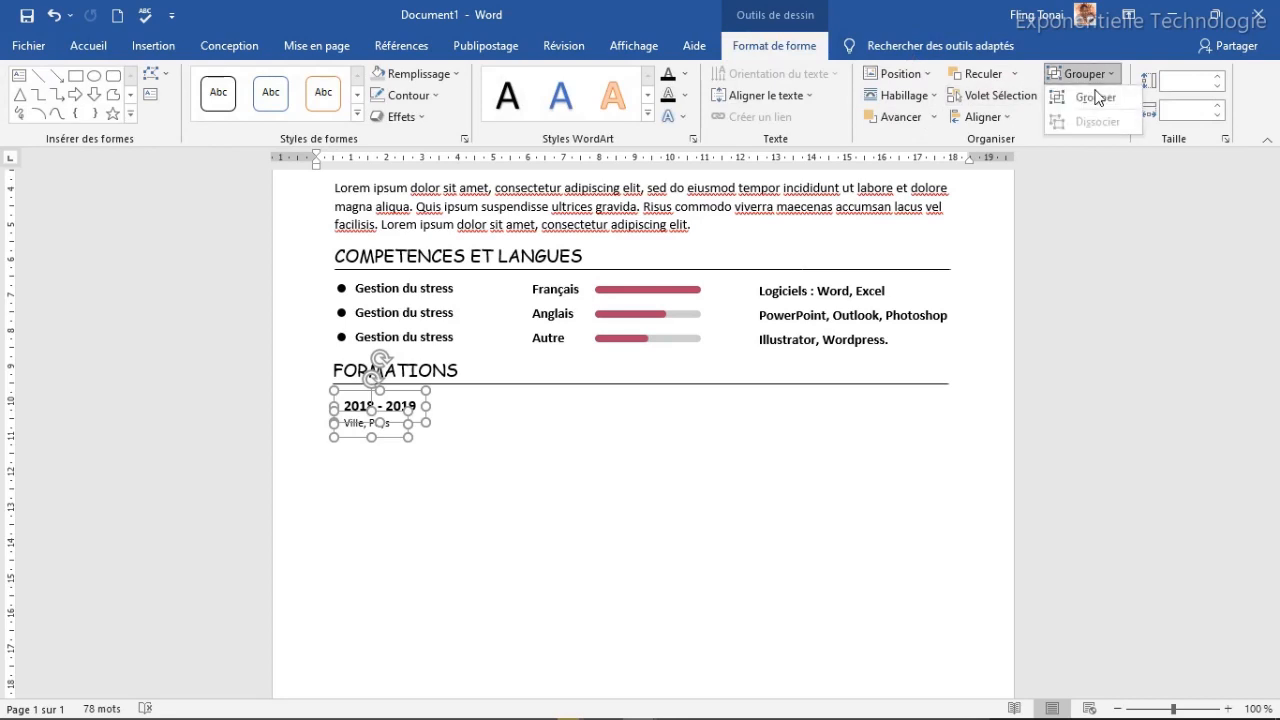
pyautogui.click(1090, 97)
pyautogui.click(452, 466)
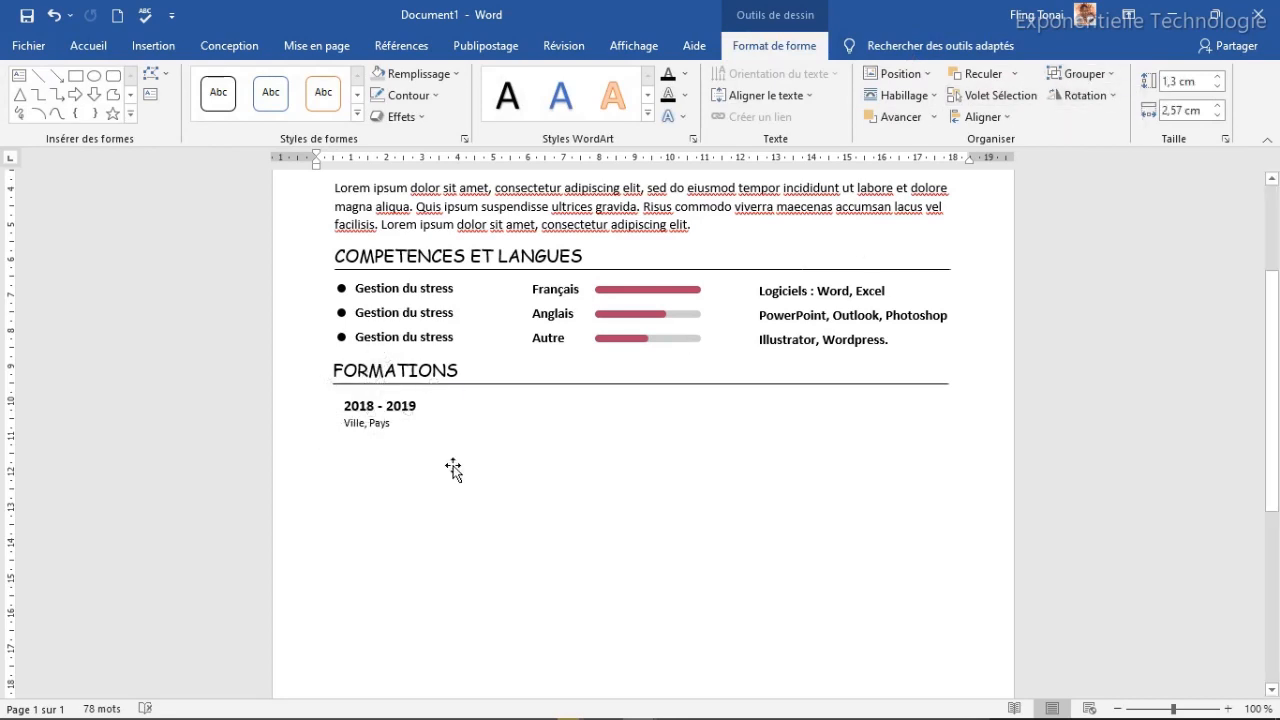
# Step: Place a copy of the "Français" text box, widened to about 13.78 cm, beside "2018 - 2019" and replace its text with "DIPLÔME" plus X placeholders
pyautogui.hotkey('ctrl', 'z')
pyautogui.click(557, 441)
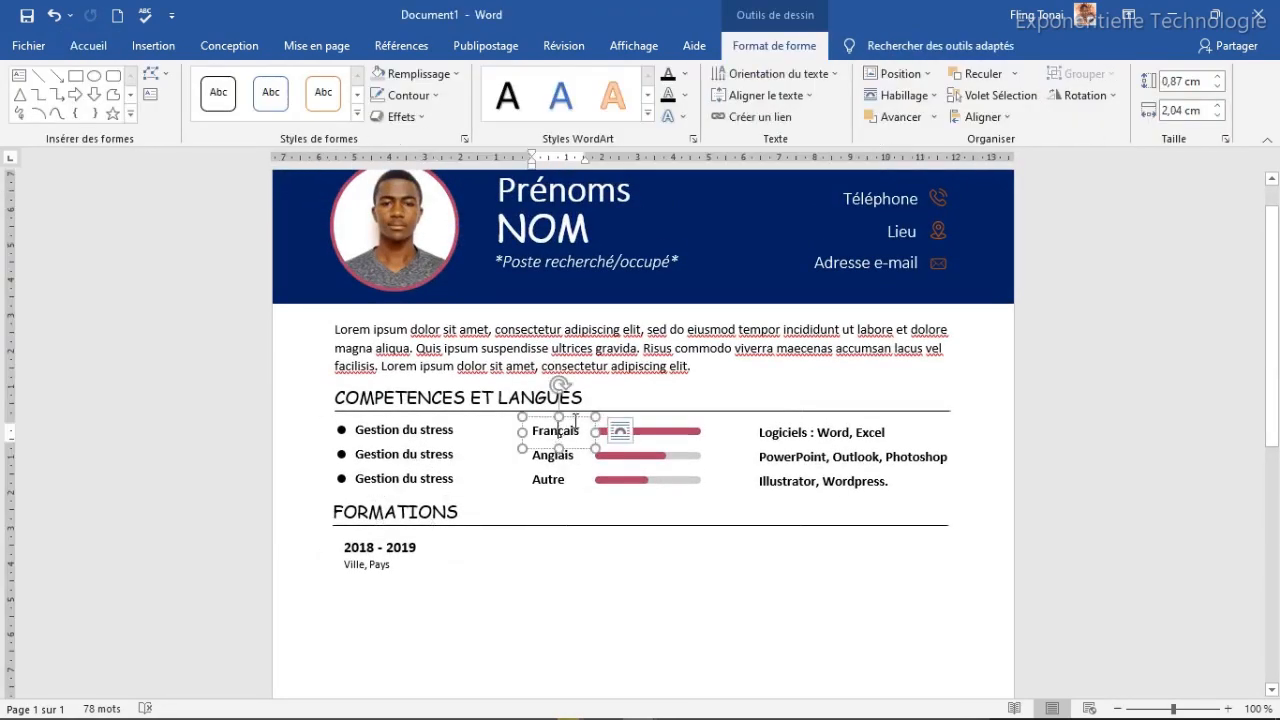
pyautogui.moveTo(574, 425); pyautogui.dragTo(947, 547)
pyautogui.click(524, 548)
pyautogui.doubleClick(524, 548)
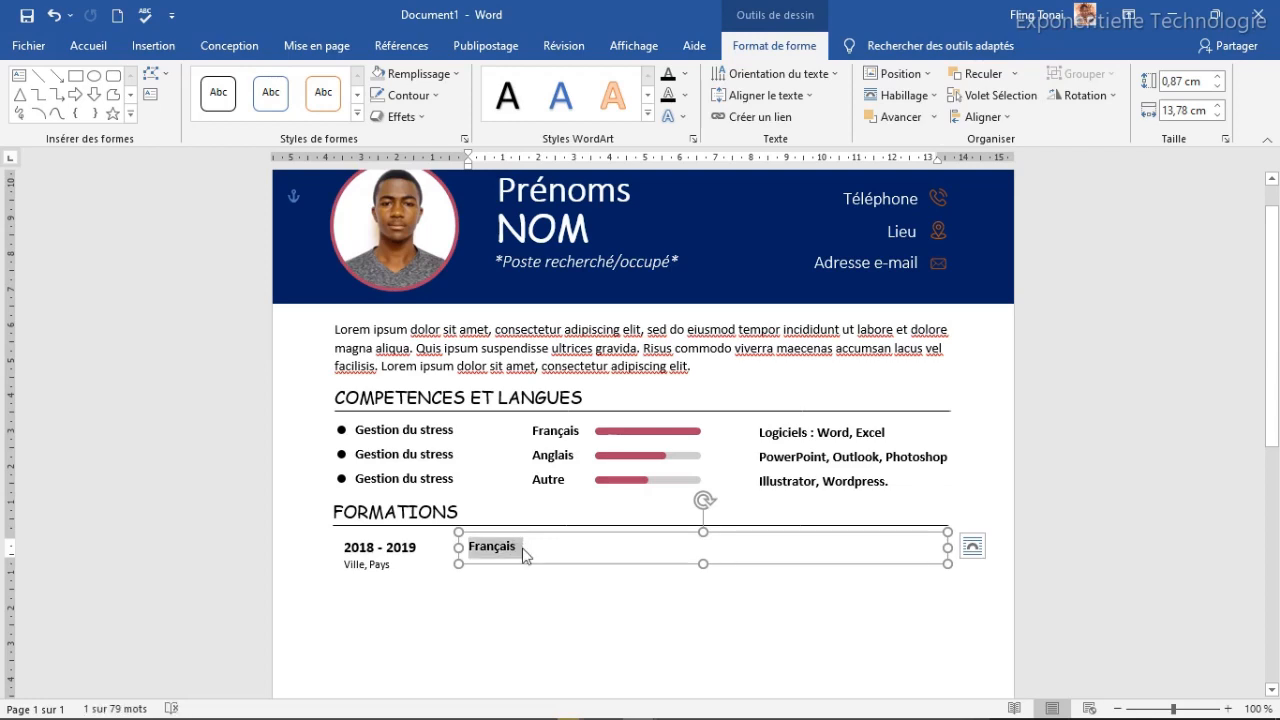
pyautogui.hotkey('ctrl', 'v')
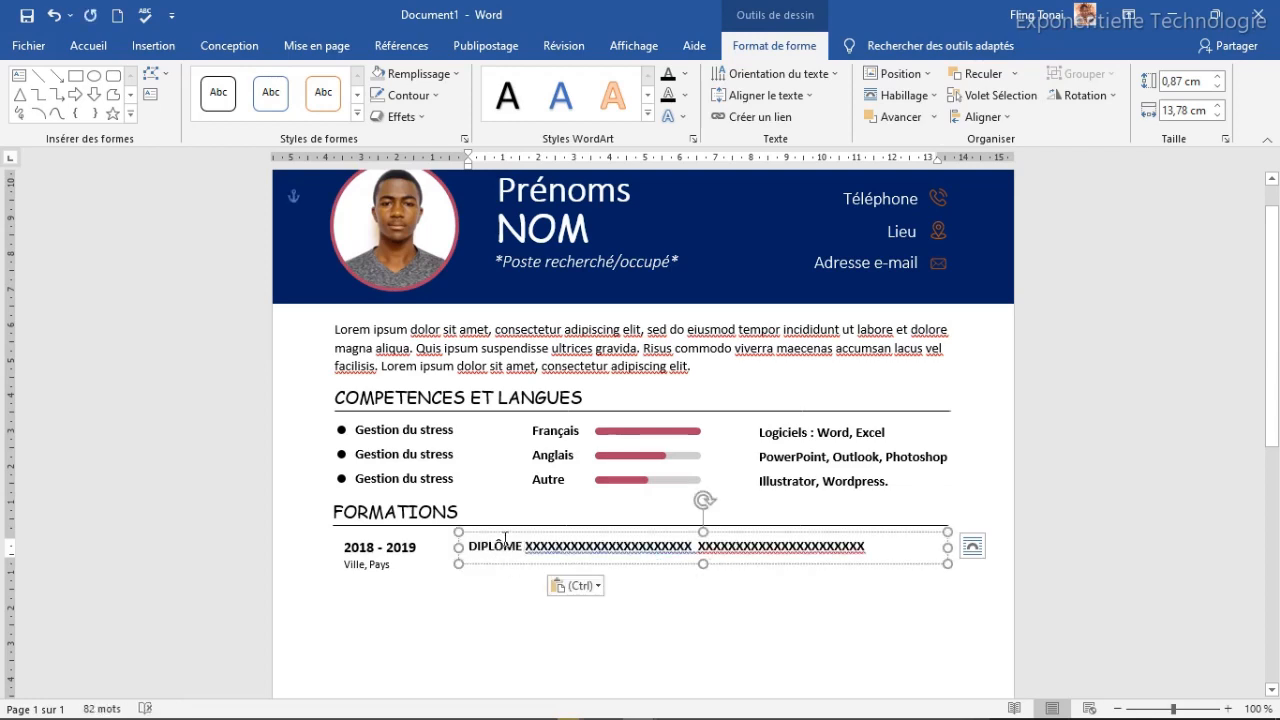
# Step: Widen the "DIPLÔME" text box to about 14.15 cm and align it with the "2018 - 2019" row and the right end of the heading line
pyautogui.moveTo(504, 532); pyautogui.dragTo(605, 531)
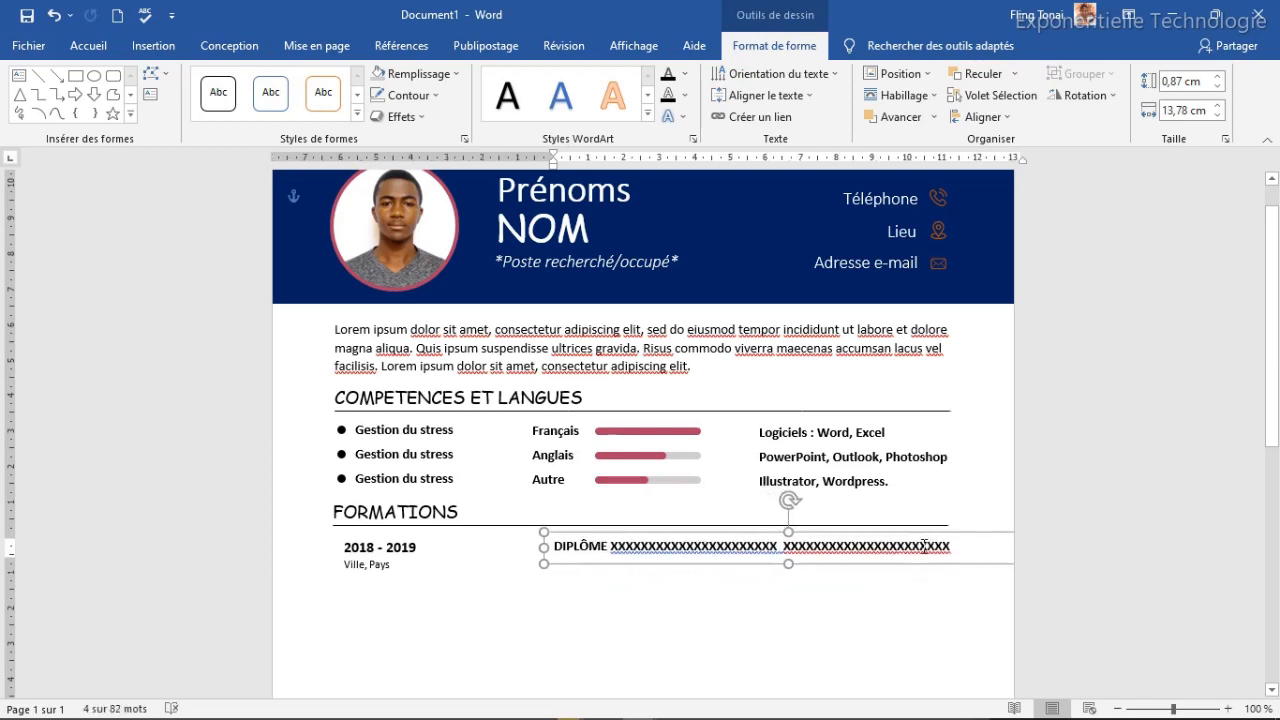
pyautogui.moveTo(683, 531); pyautogui.dragTo(588, 522)
pyautogui.moveTo(937, 540)
pyautogui.mouseDown()
pyautogui.moveTo(993, 540)
pyautogui.moveTo(950, 540)
pyautogui.mouseUp()
pyautogui.moveTo(684, 527); pyautogui.dragTo(693, 538)
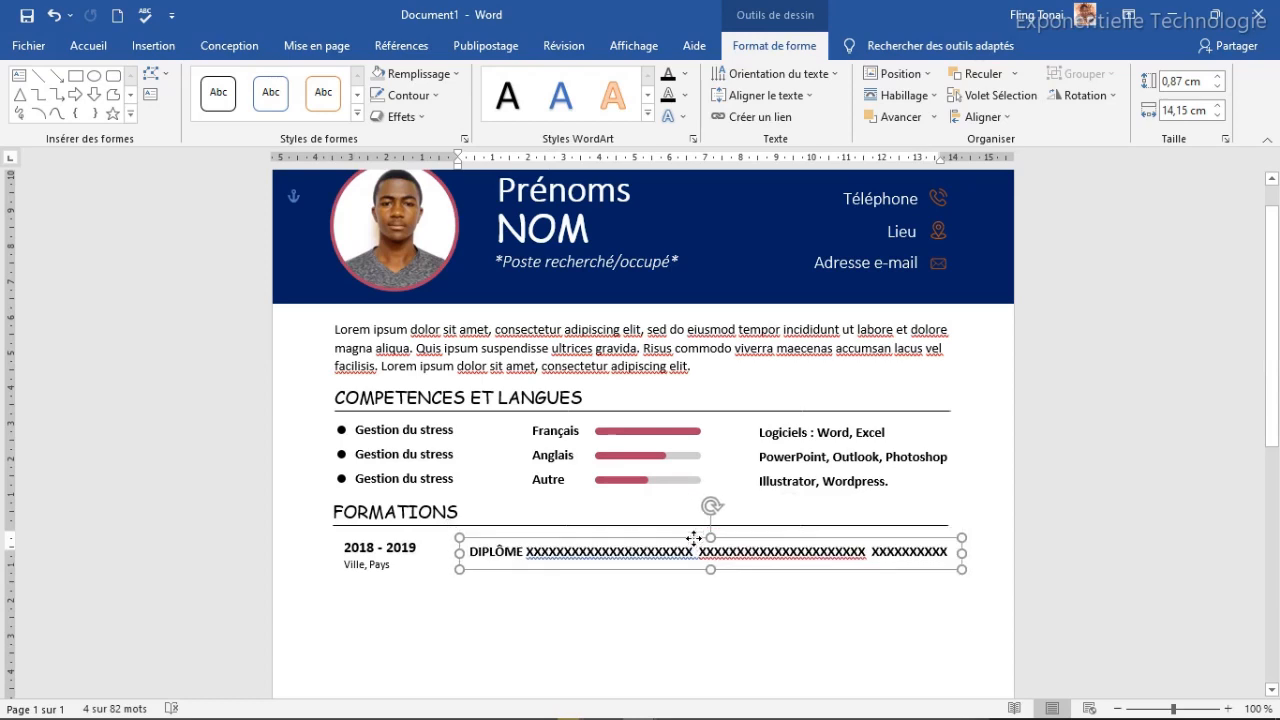
pyautogui.press('Up')
pyautogui.press('Down')
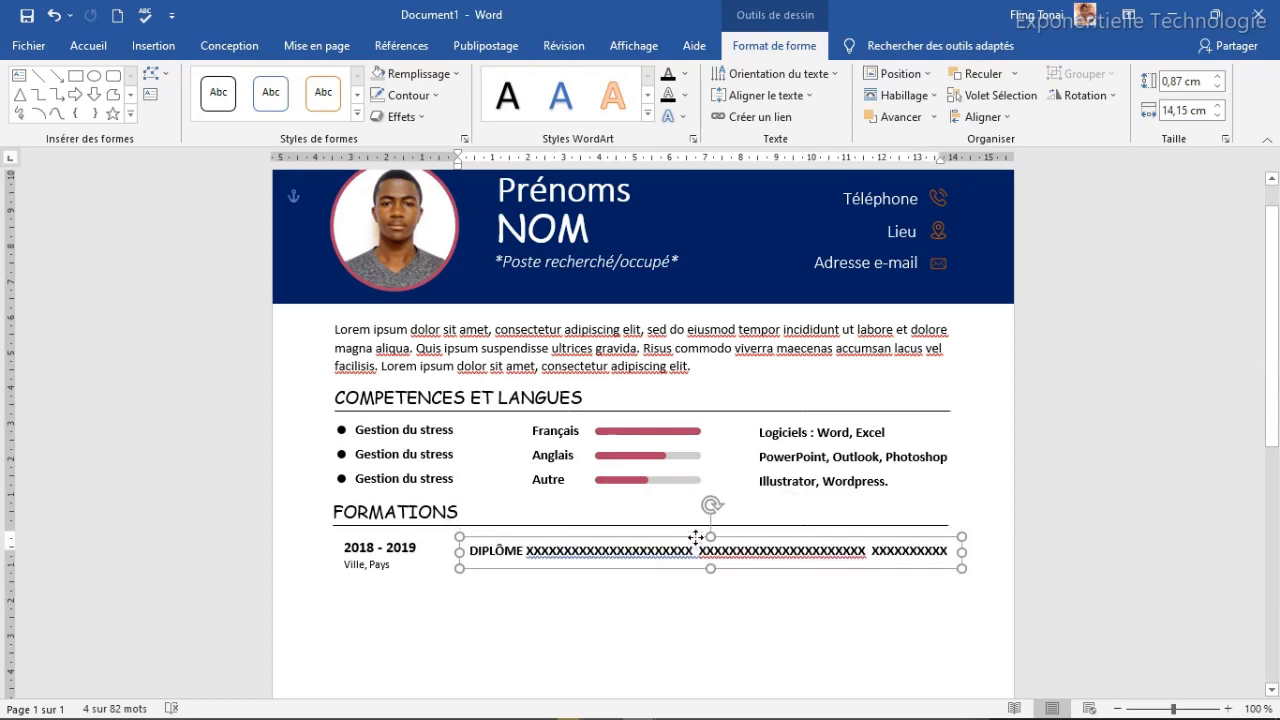
pyautogui.moveTo(695, 538); pyautogui.dragTo(697, 540)
pyautogui.press('Up')
pyautogui.press('Up')
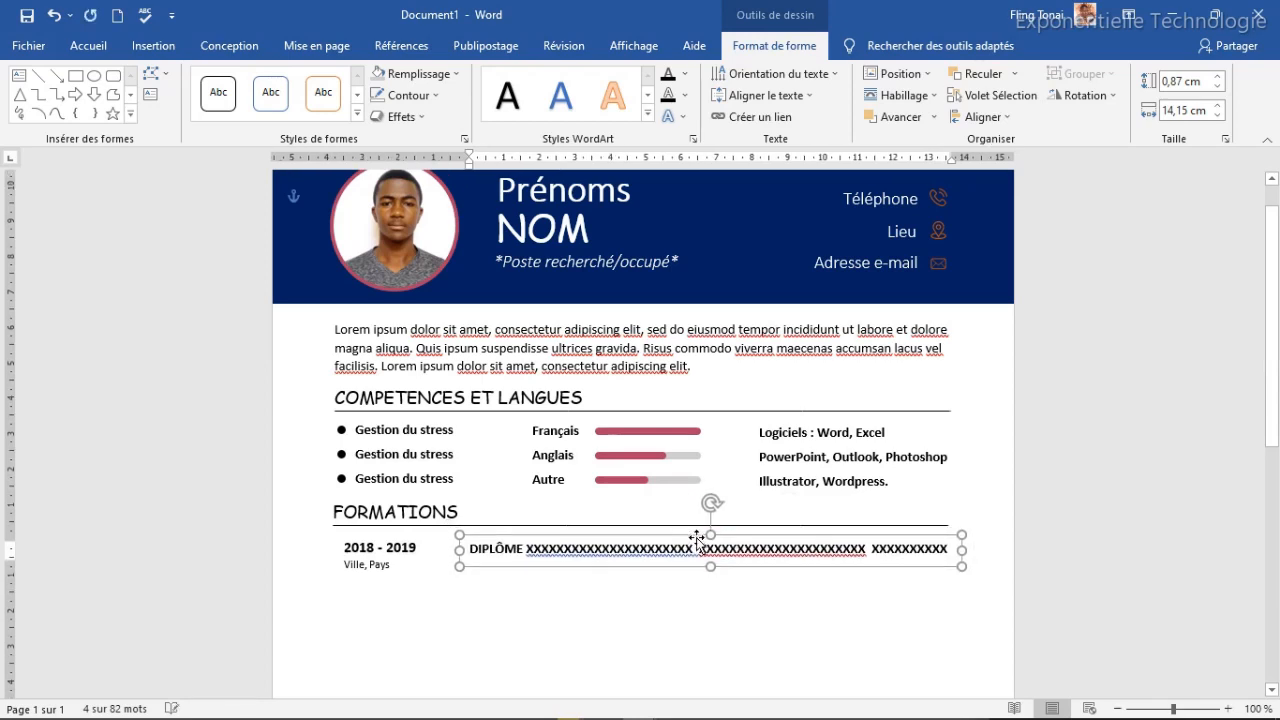
pyautogui.press('Right')
pyautogui.press('Right')
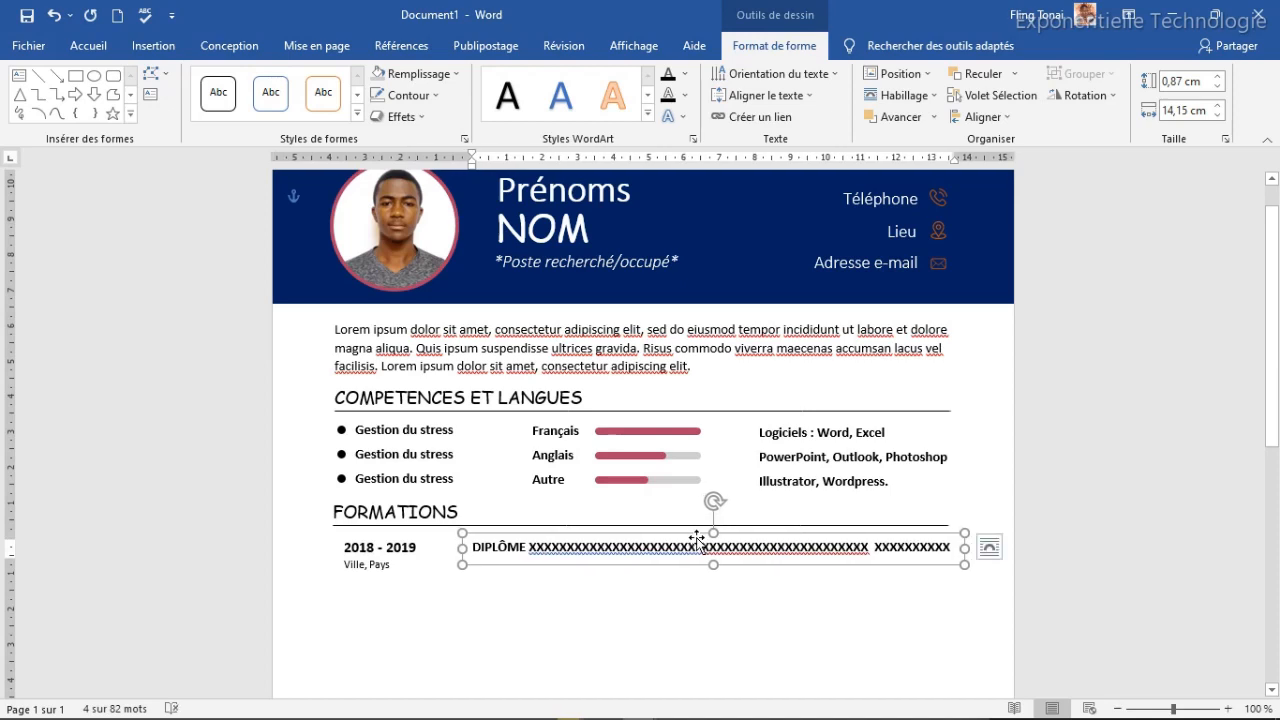
pyautogui.click(643, 593)
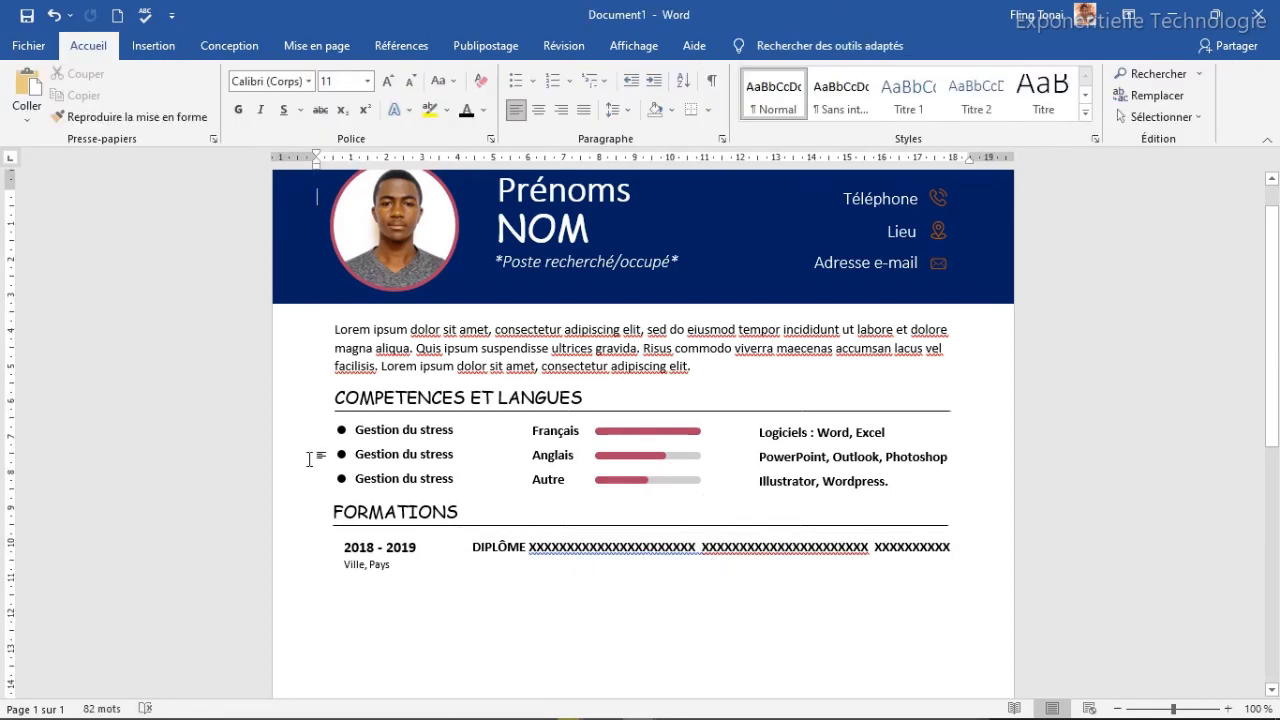
# Step: Place a widened copy of the "Ville, Pays" text box under the "DIPLÔME" line and replace its text with "Université ou école"
pyautogui.click(376, 569)
pyautogui.click(386, 563)
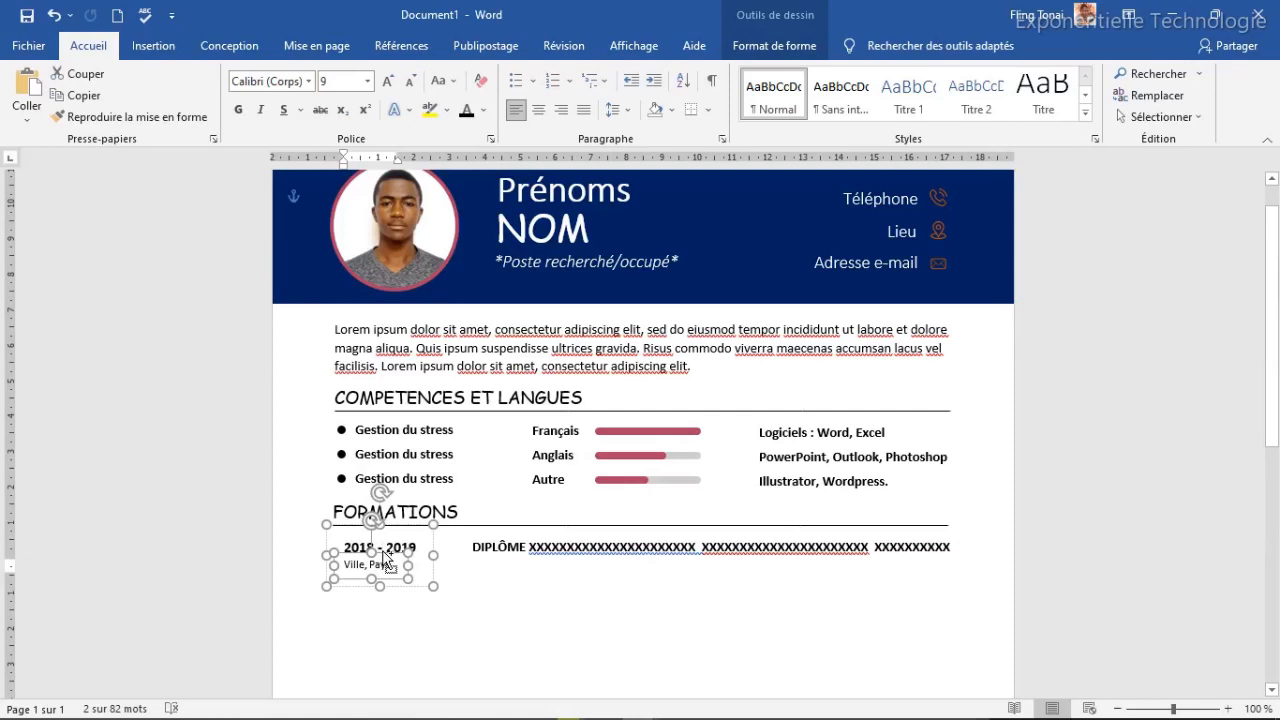
pyautogui.hotkey('ctrl', 'v')
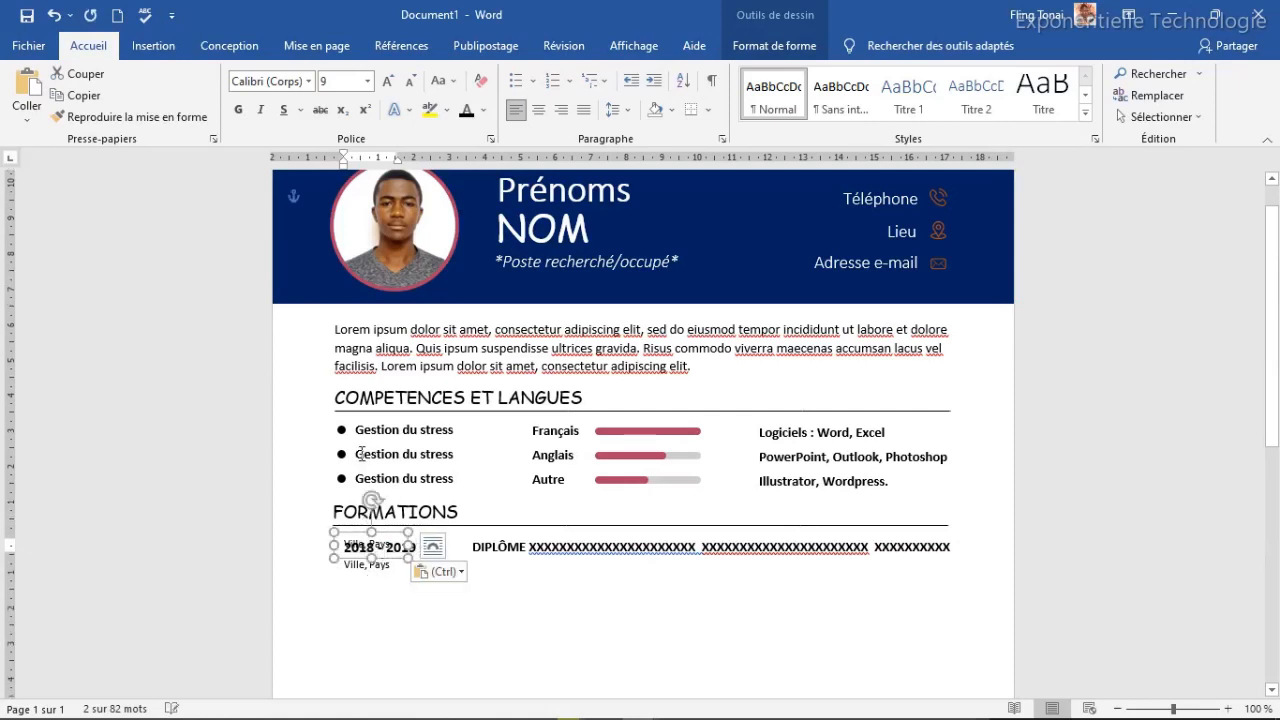
pyautogui.moveTo(407, 537); pyautogui.dragTo(612, 566)
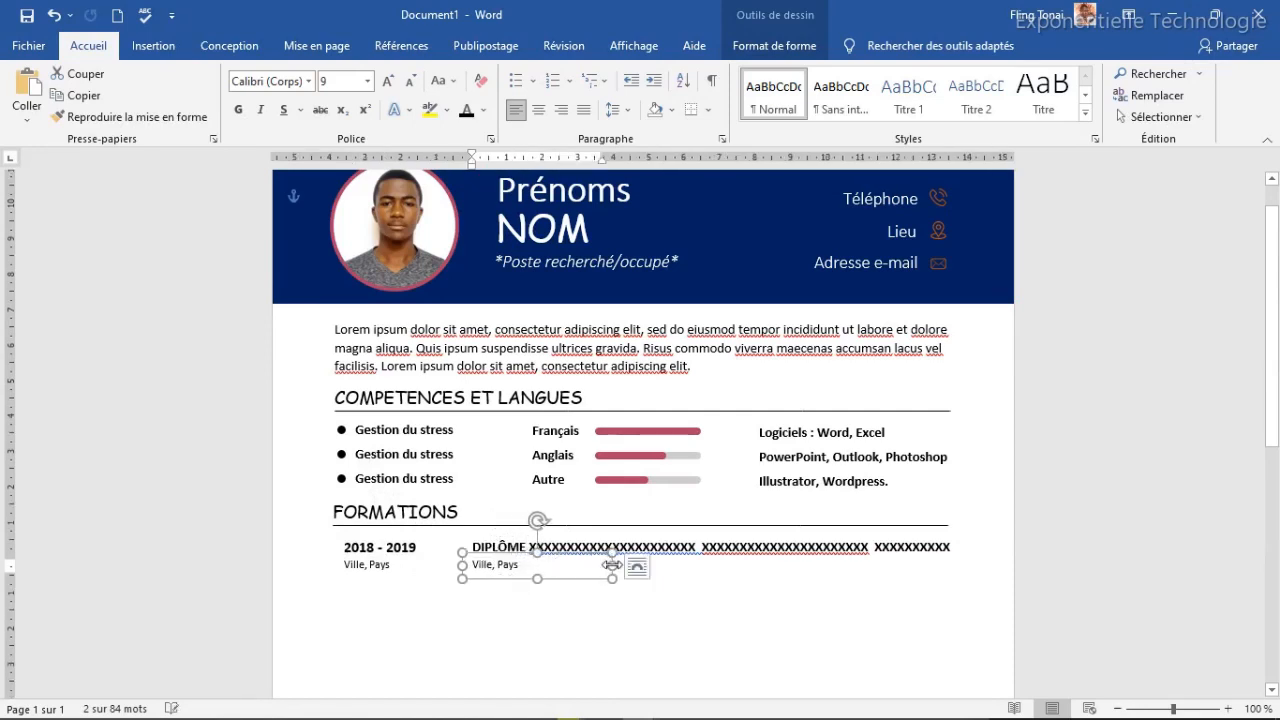
pyautogui.click(510, 565)
pyautogui.tripleClick(511, 565)
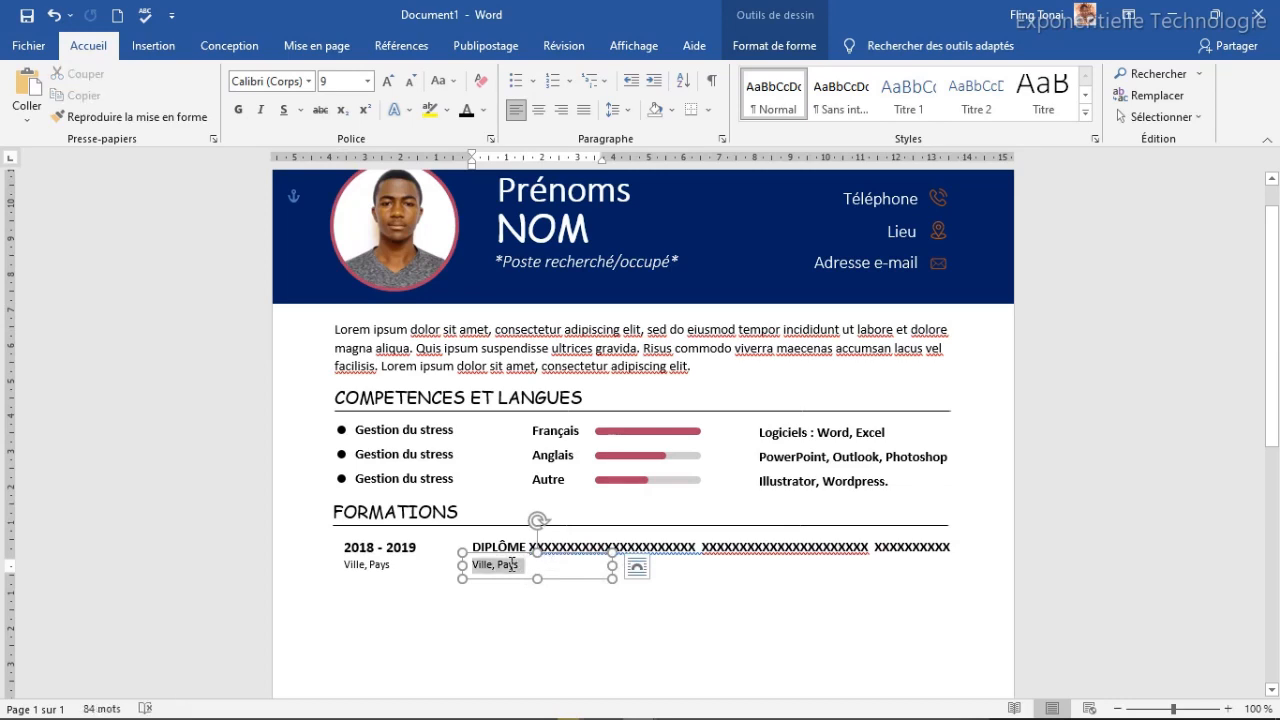
pyautogui.write('Université ou école')
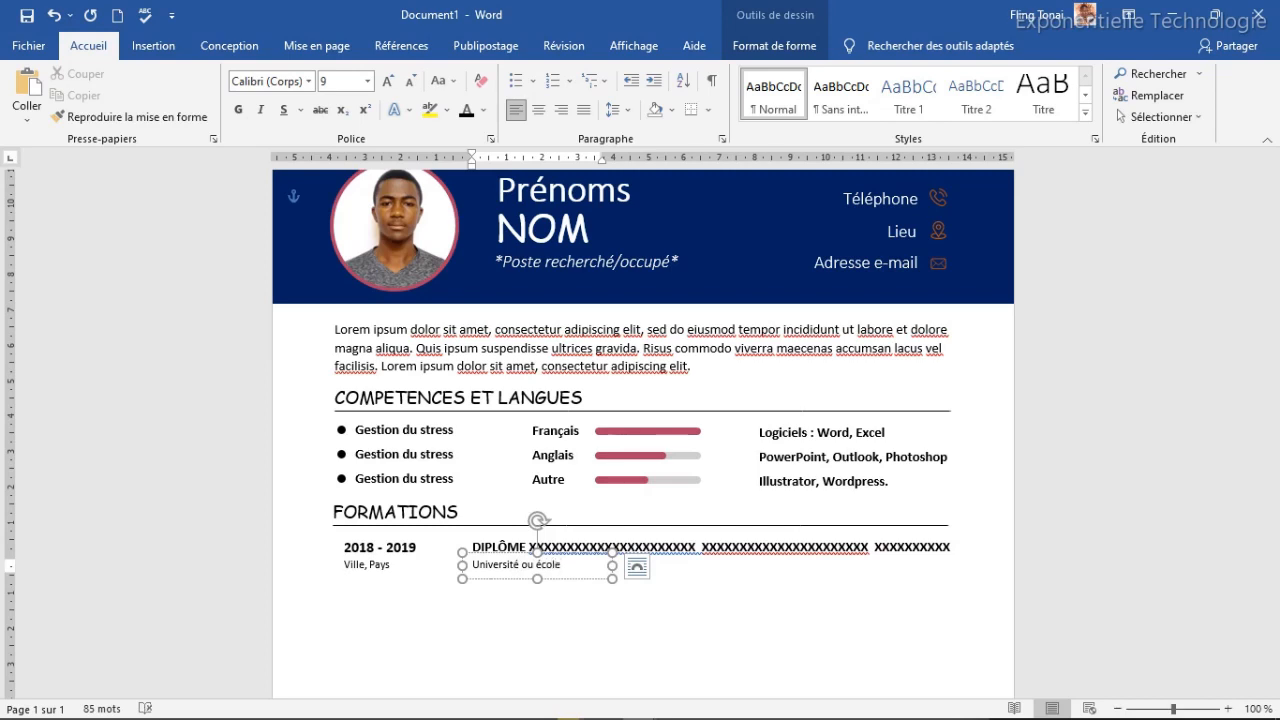
# Step: Set "Université ou école" to italic at font size 11
pyautogui.click(518, 552)
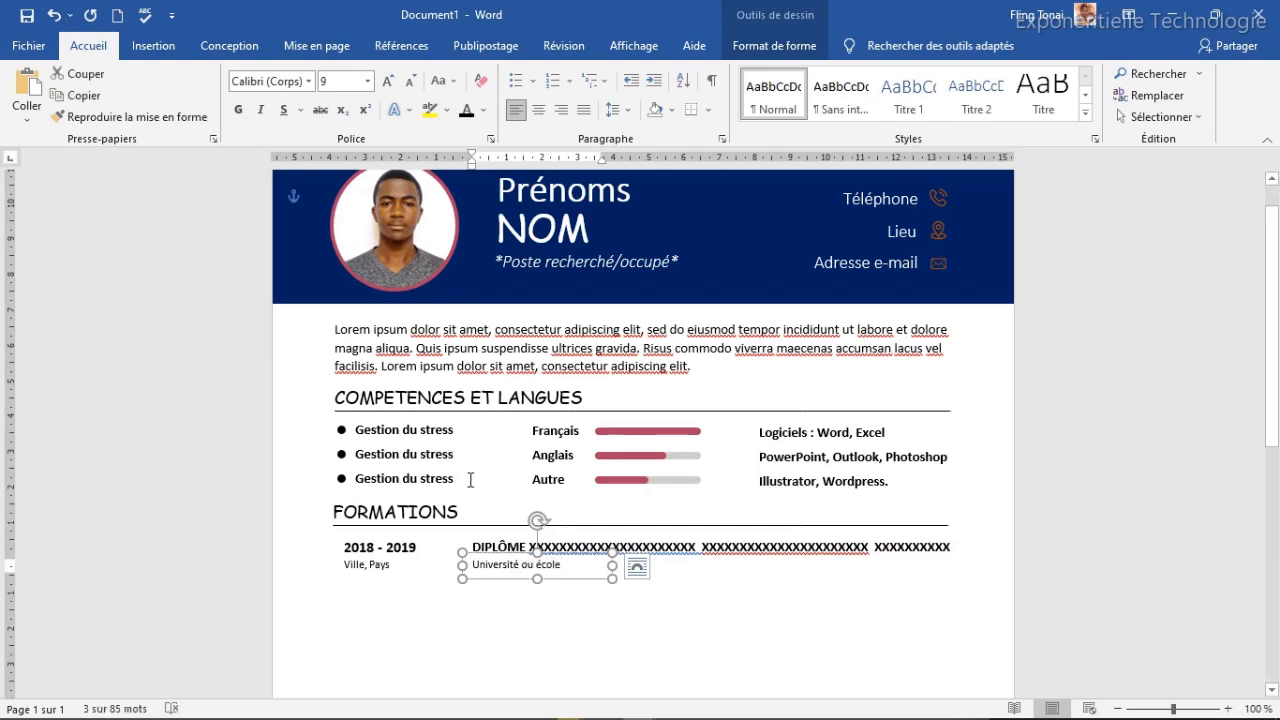
pyautogui.click(387, 81)
pyautogui.click(387, 81)
pyautogui.click(410, 81)
pyautogui.click(262, 111)
pyautogui.click(389, 81)
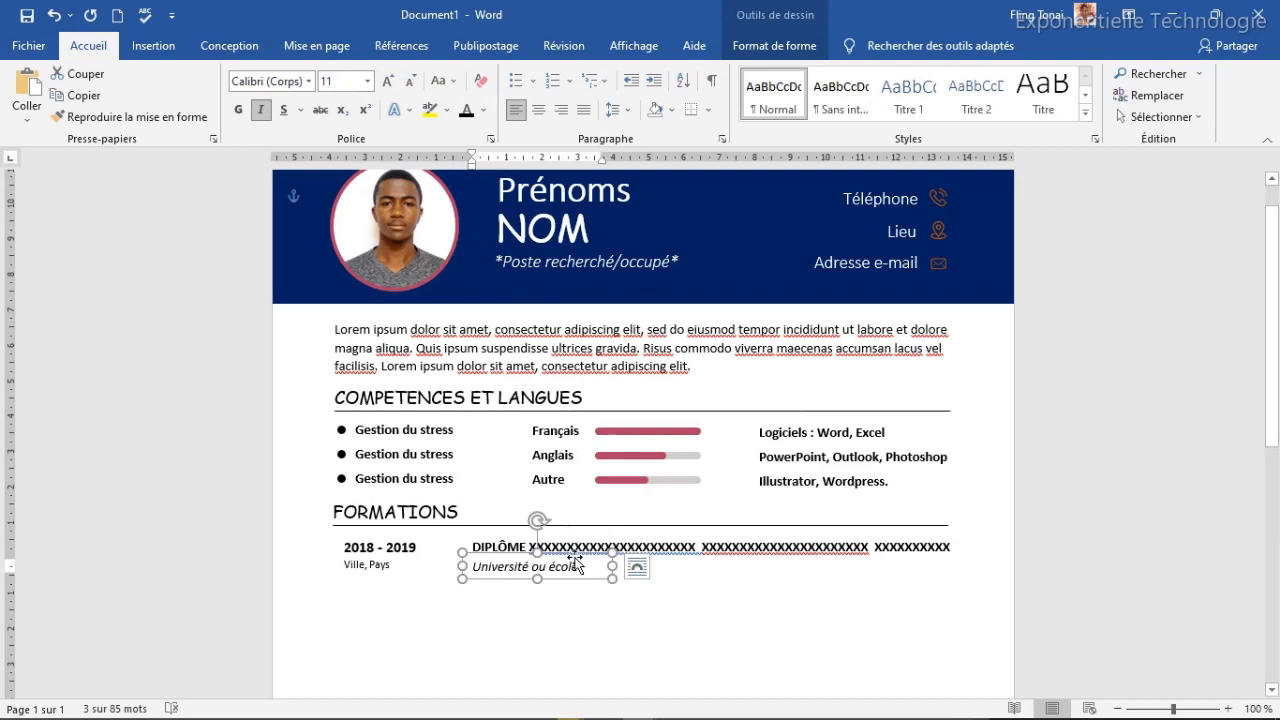
pyautogui.click(651, 608)
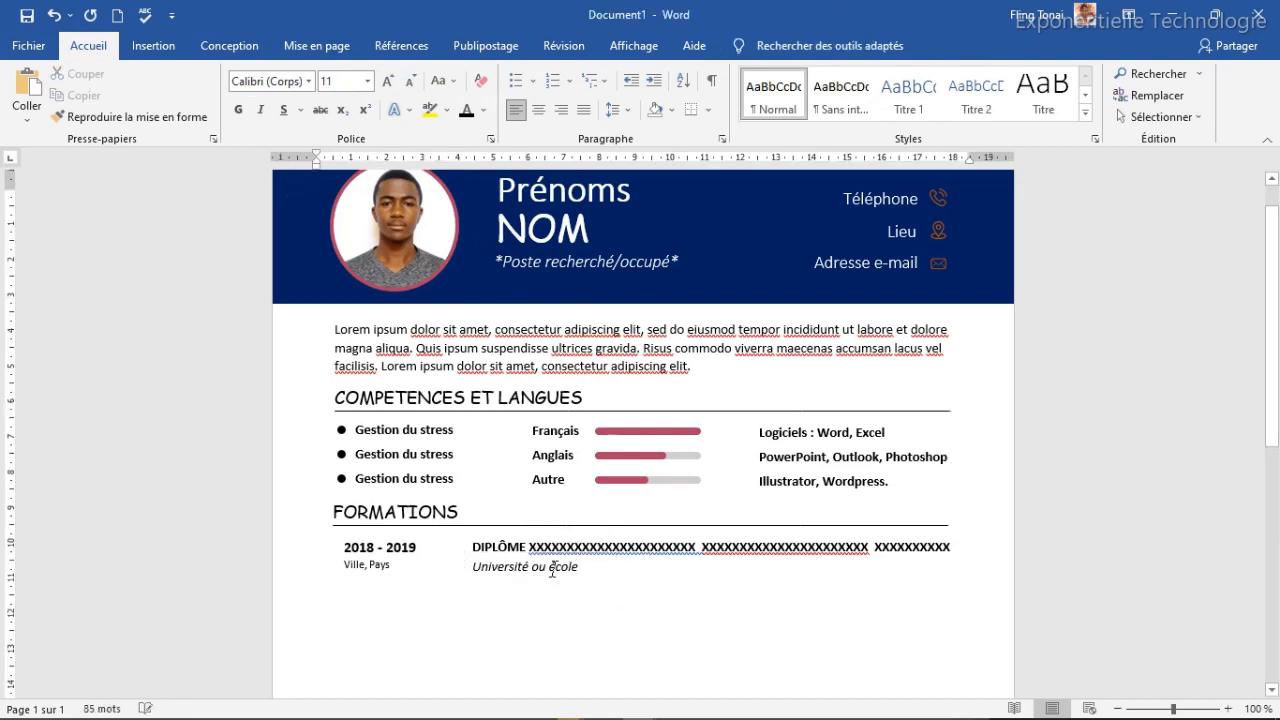
# Step: Group the "DIPLÔME" and "Université ou école" text boxes into one object
pyautogui.click(551, 571)
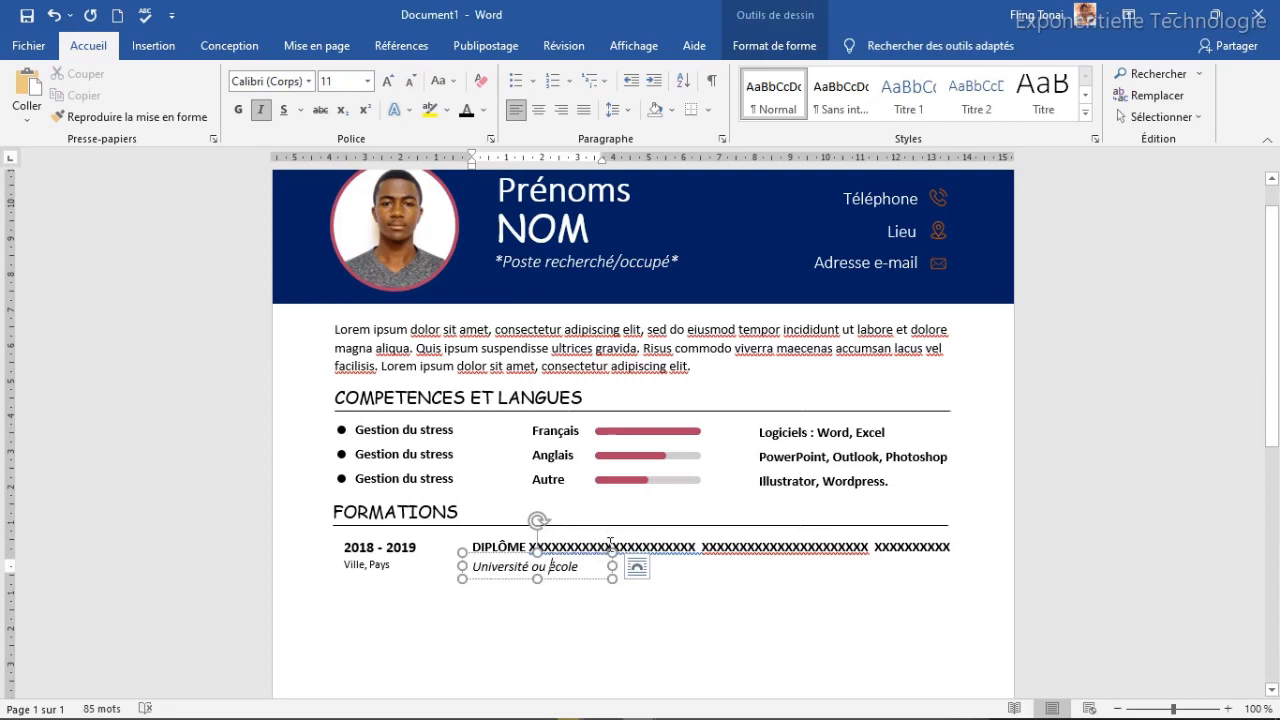
pyautogui.keyDown('shift'); pyautogui.click(610, 545); pyautogui.keyUp('shift')
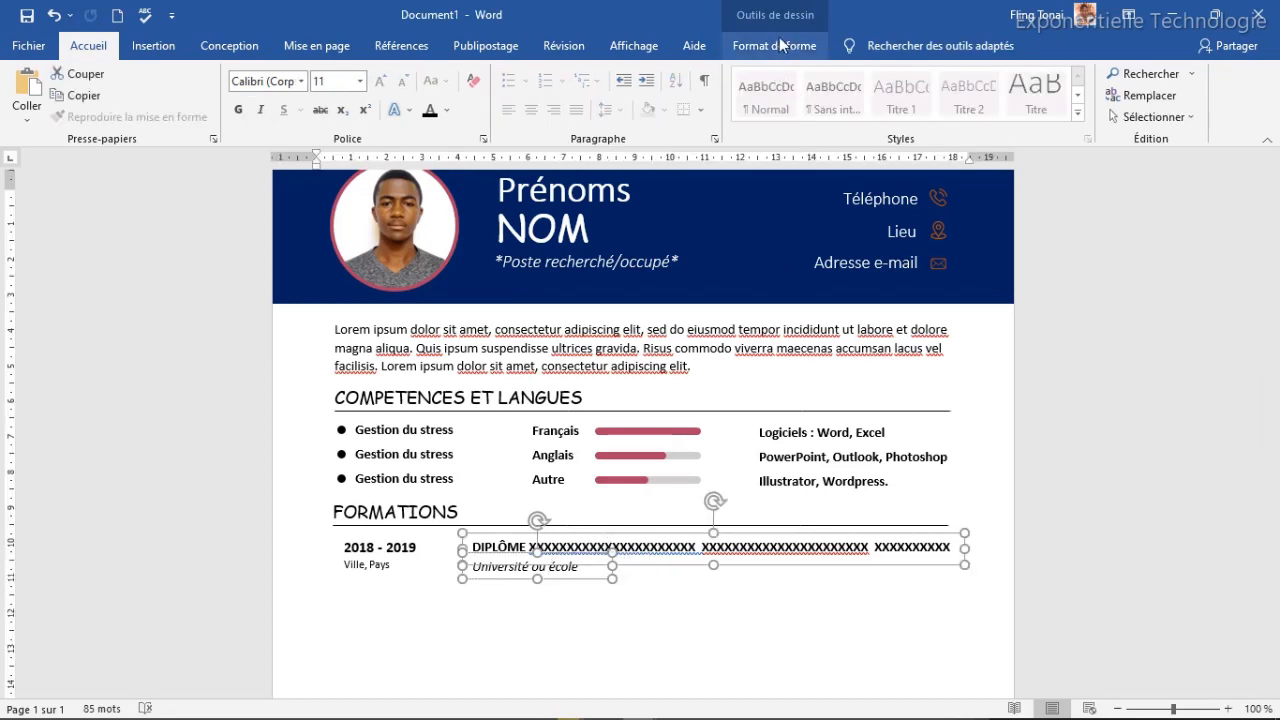
pyautogui.click(775, 52)
pyautogui.click(1082, 73)
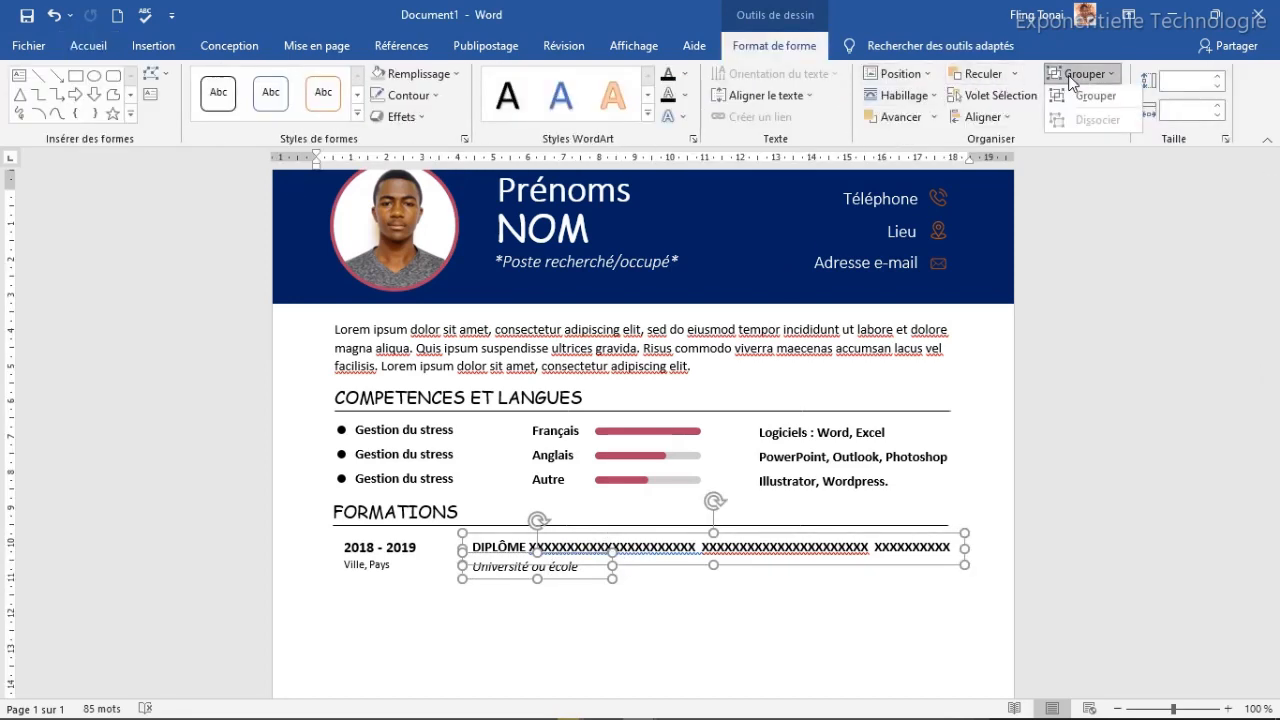
pyautogui.click(1085, 97)
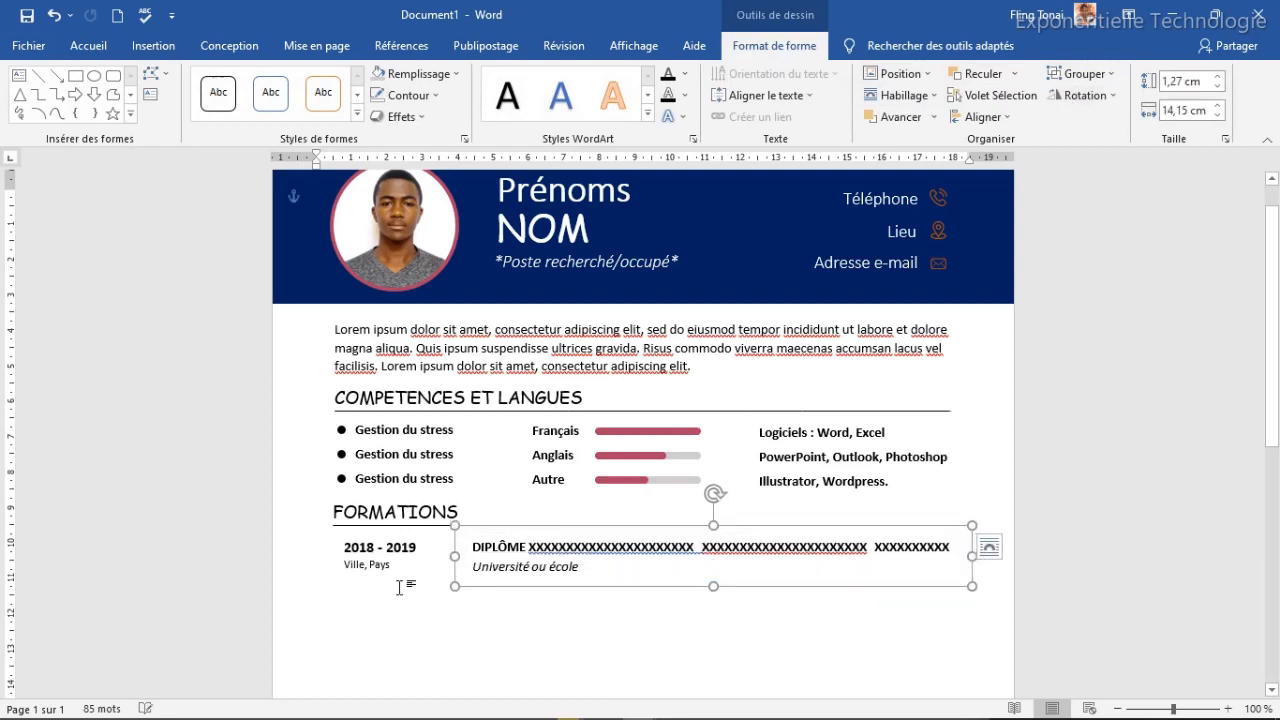
# Step: Duplicate the complete FORMATIONS entry, both date and diploma groups, twice and stack the copies evenly below the original
pyautogui.keyDown('shift'); pyautogui.click(377, 548); pyautogui.keyUp('shift')
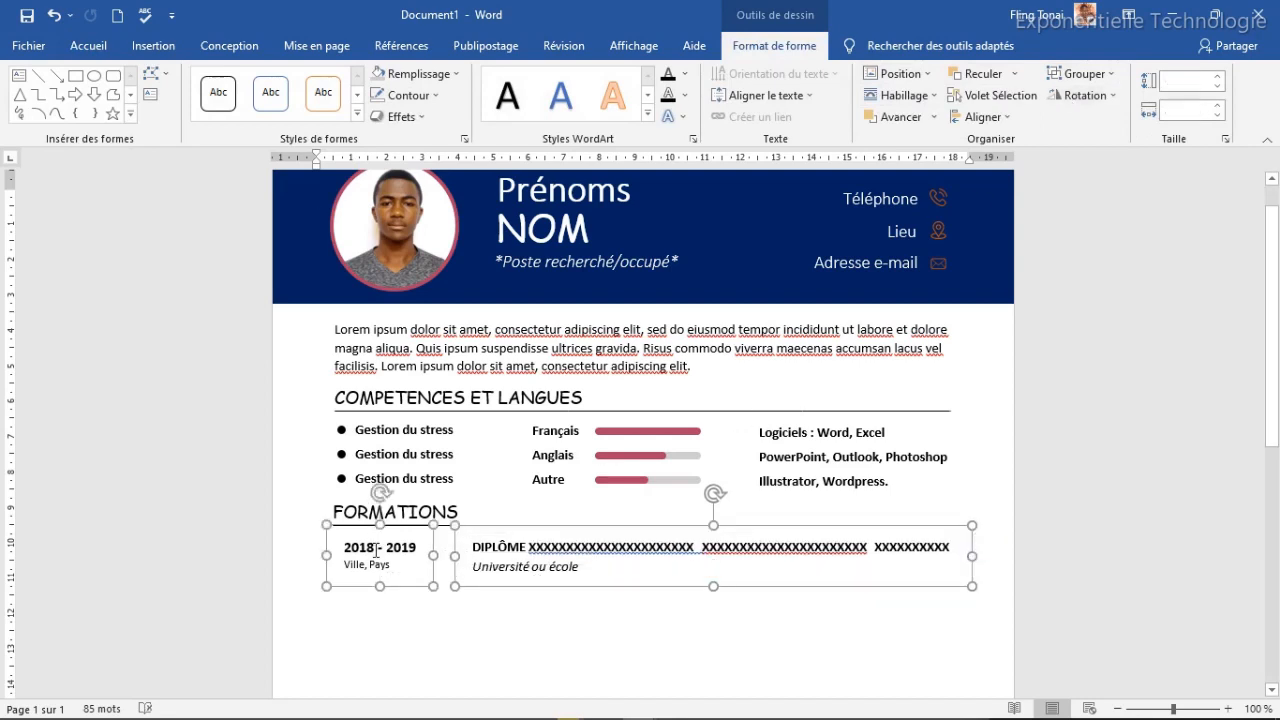
pyautogui.hotkey('ctrl', 'd')
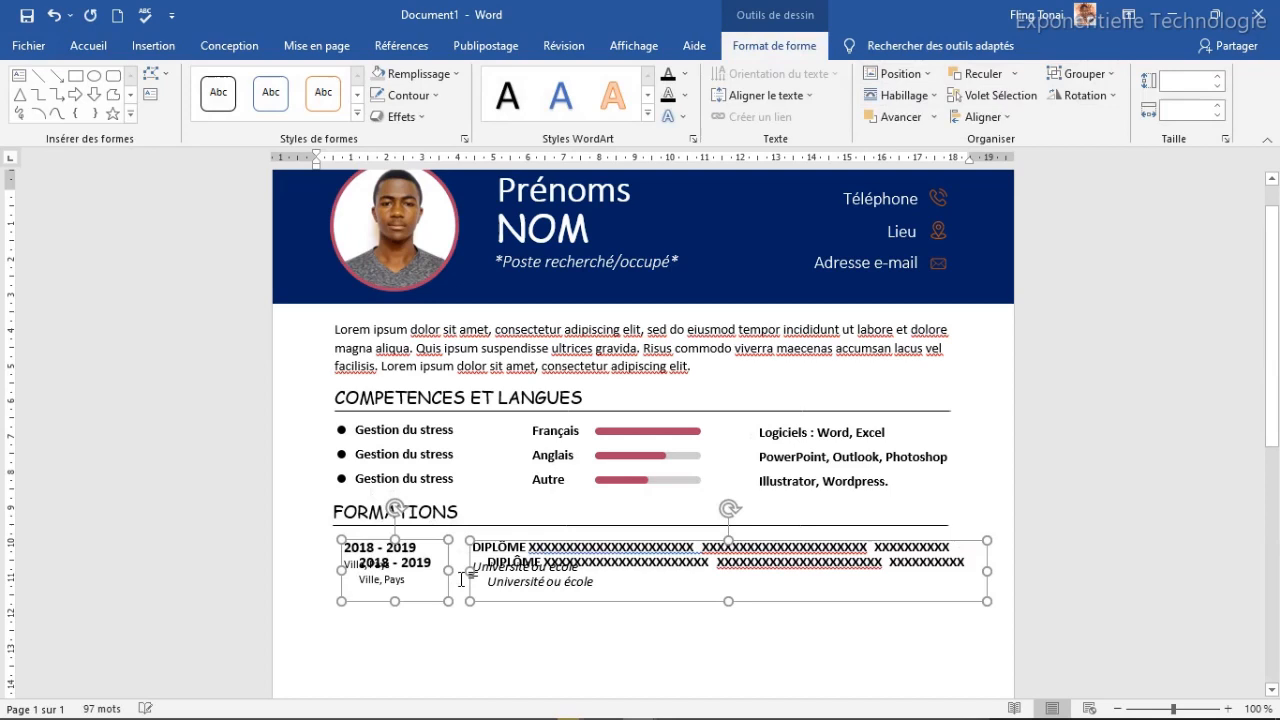
pyautogui.moveTo(1276, 426); pyautogui.dragTo(1274, 491)
pyautogui.moveTo(677, 400); pyautogui.dragTo(661, 428)
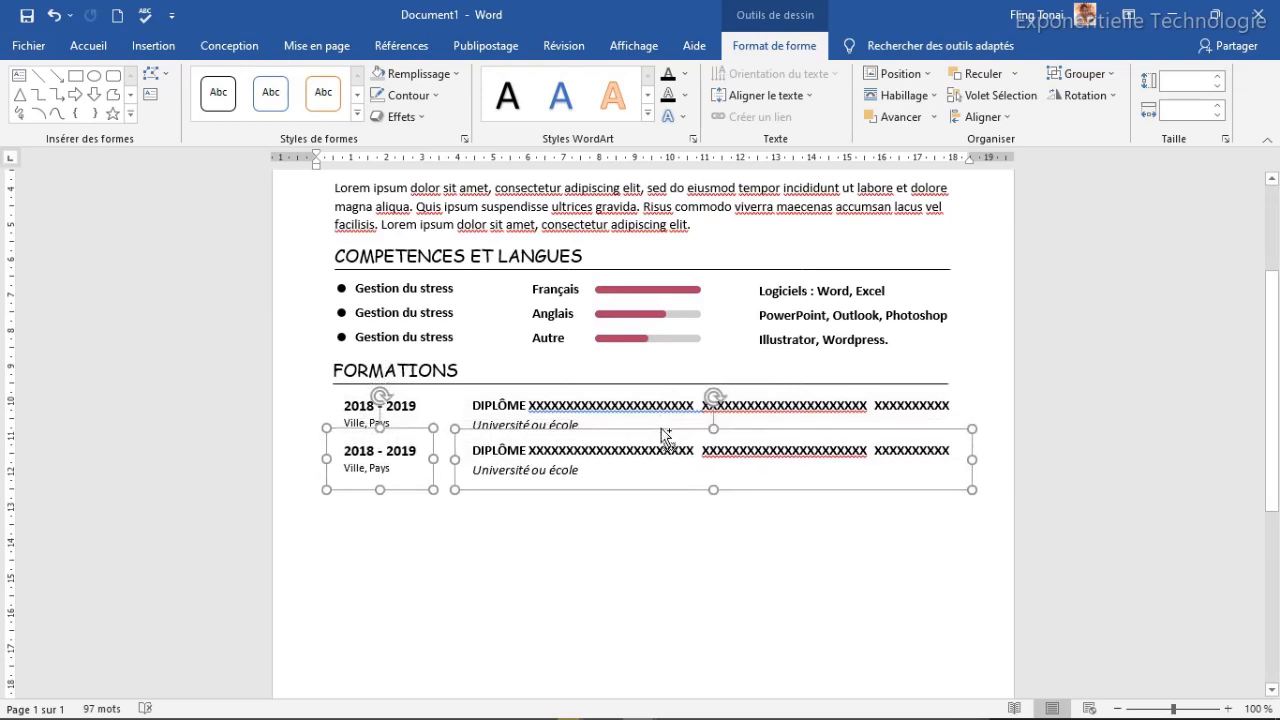
pyautogui.hotkey('ctrl', 'd')
pyautogui.moveTo(656, 444); pyautogui.dragTo(643, 469)
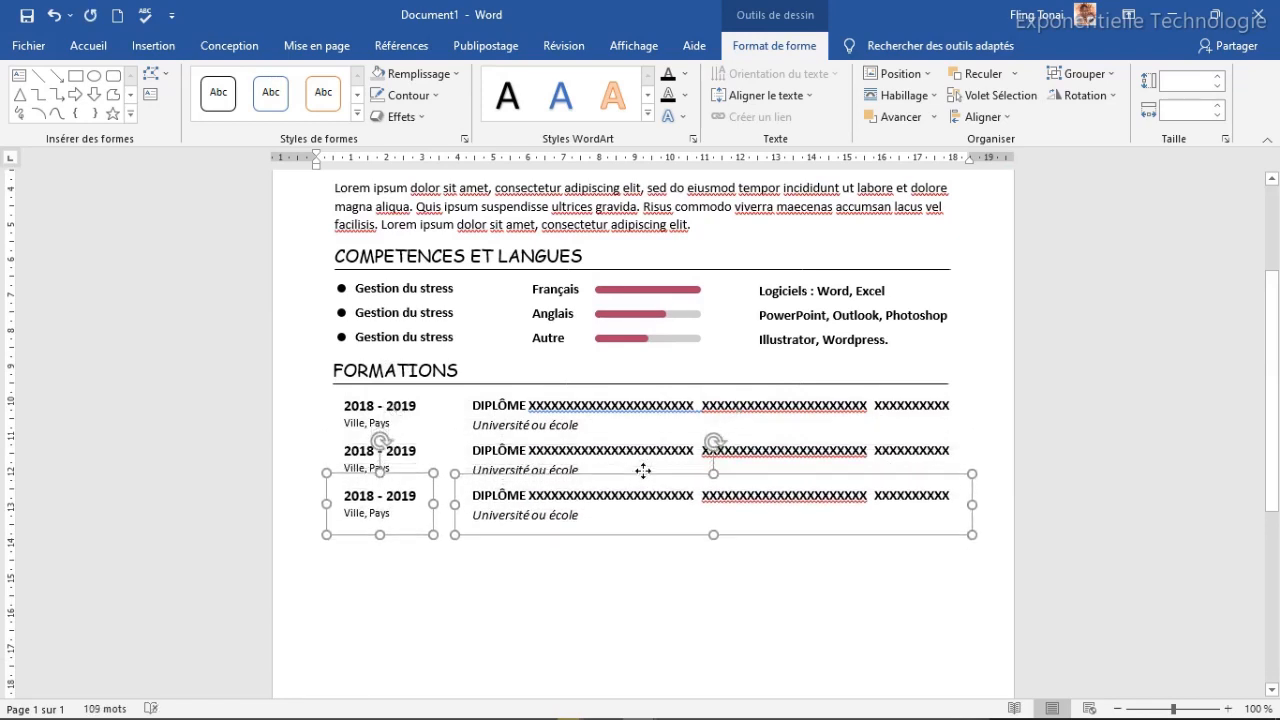
pyautogui.click(649, 586)
pyautogui.scroll(2, 665, 575)
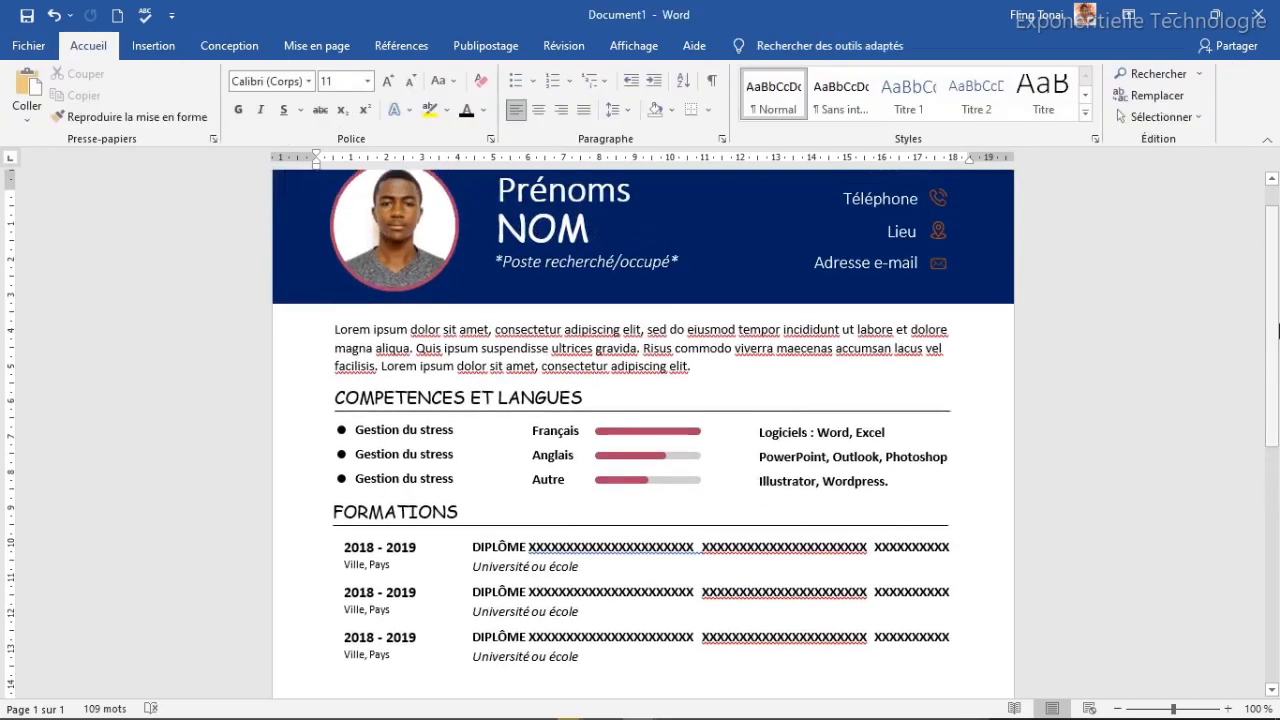
# Step: Duplicate the "FORMATIONS" heading with its line and place the copy just below the third entry
pyautogui.moveTo(1277, 274); pyautogui.dragTo(1275, 349)
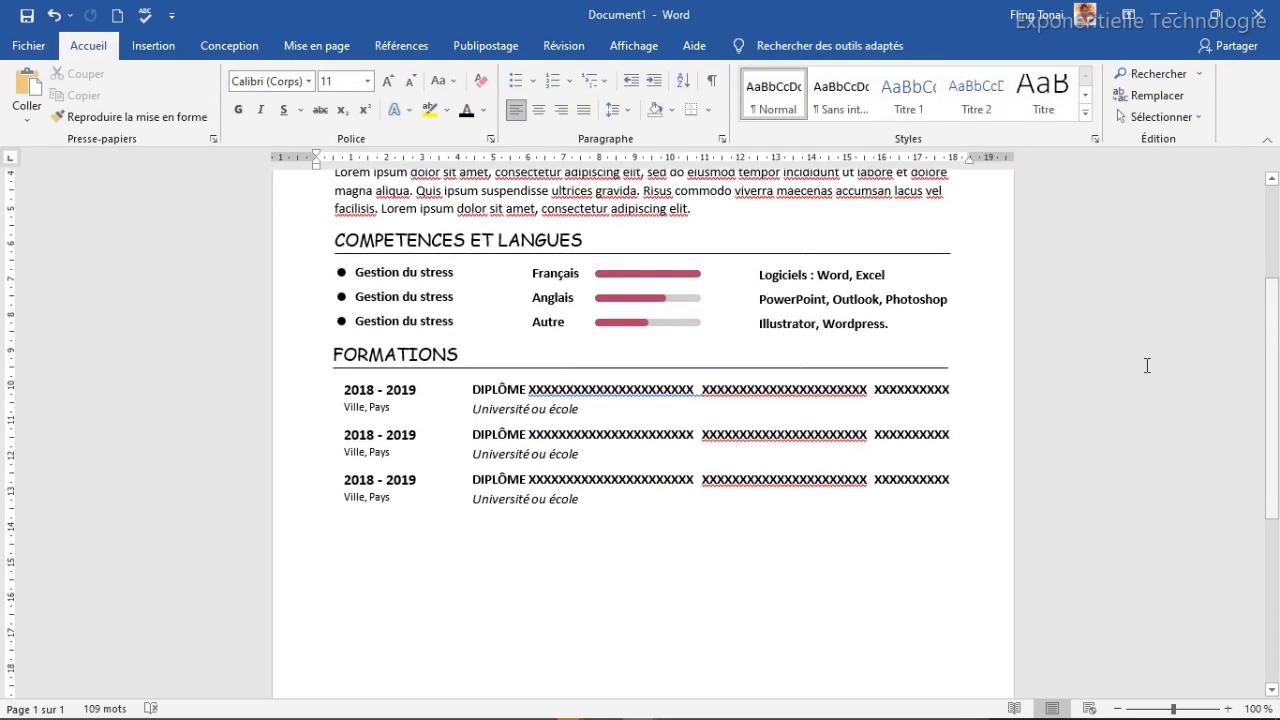
pyautogui.click(536, 368)
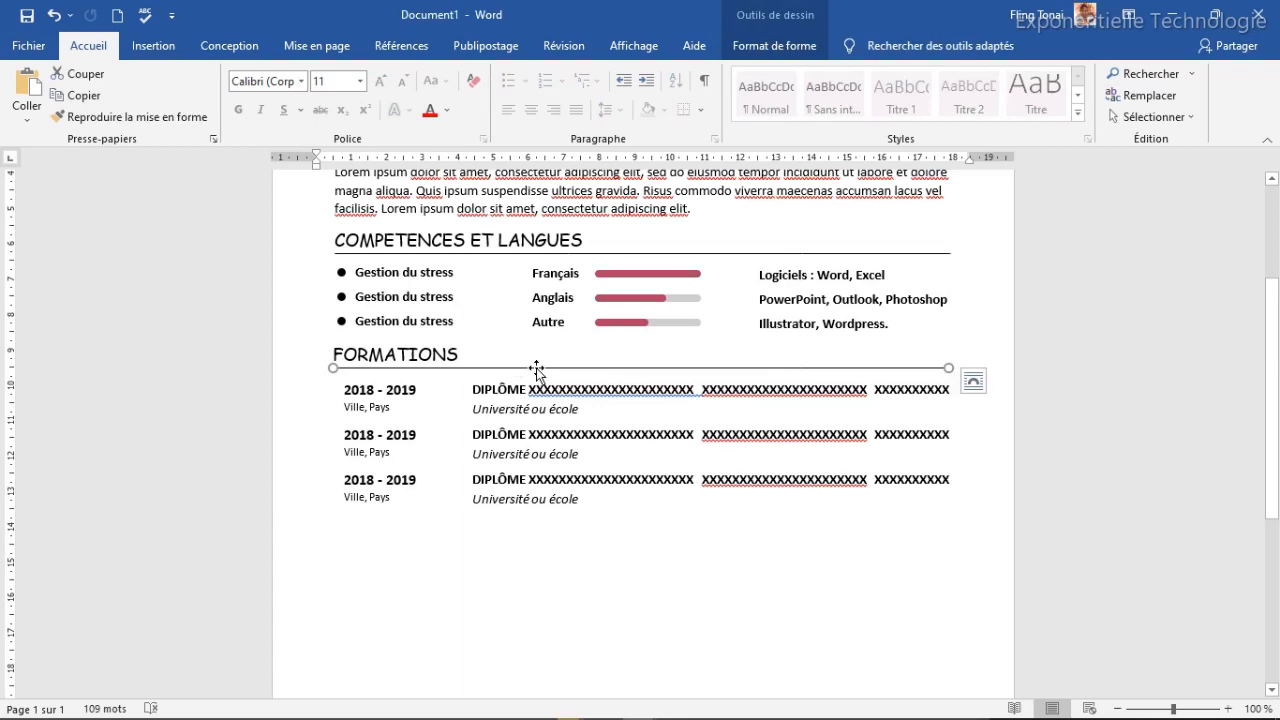
pyautogui.keyDown('shift'); pyautogui.click(420, 352); pyautogui.keyUp('shift')
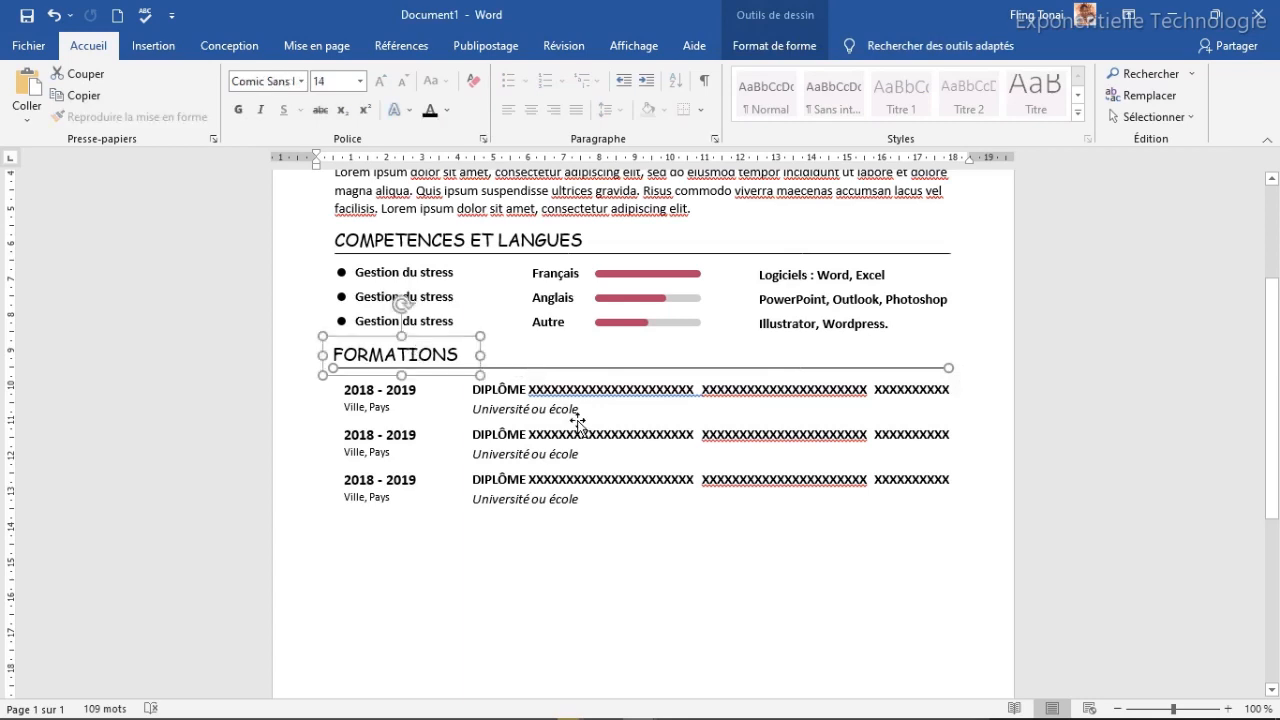
pyautogui.hotkey('ctrl', 'd')
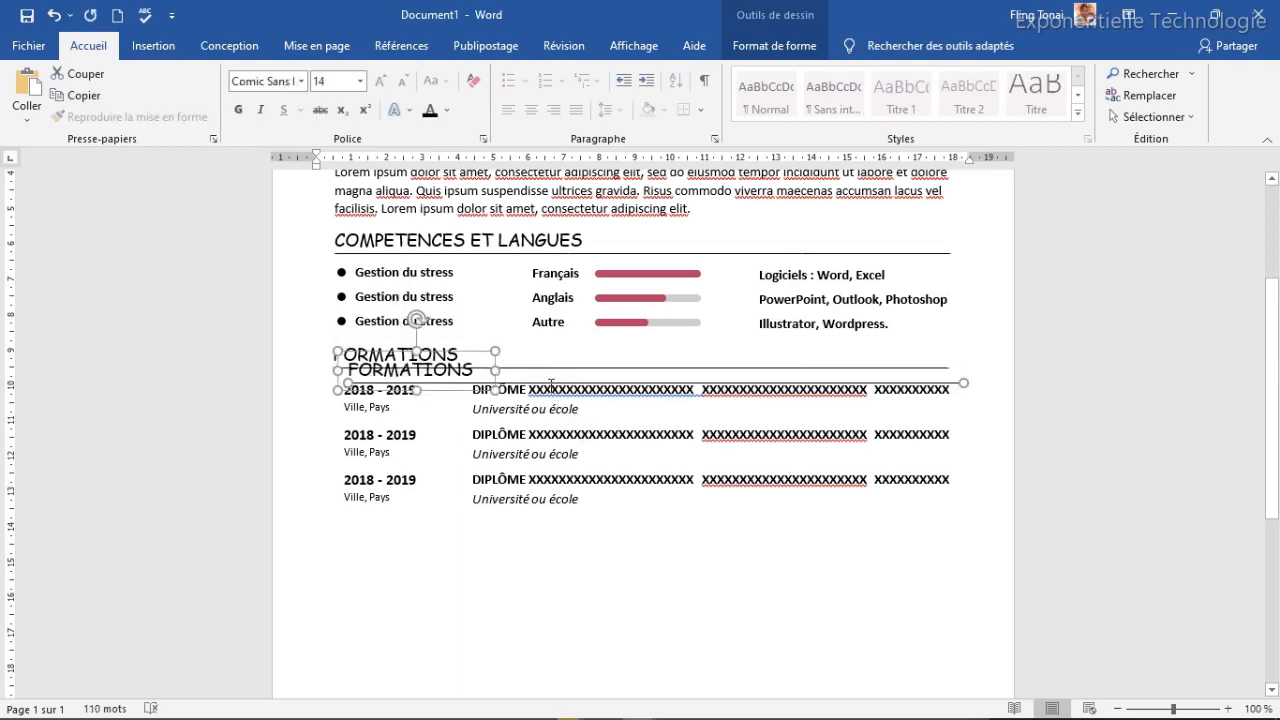
pyautogui.moveTo(547, 385); pyautogui.dragTo(537, 545)
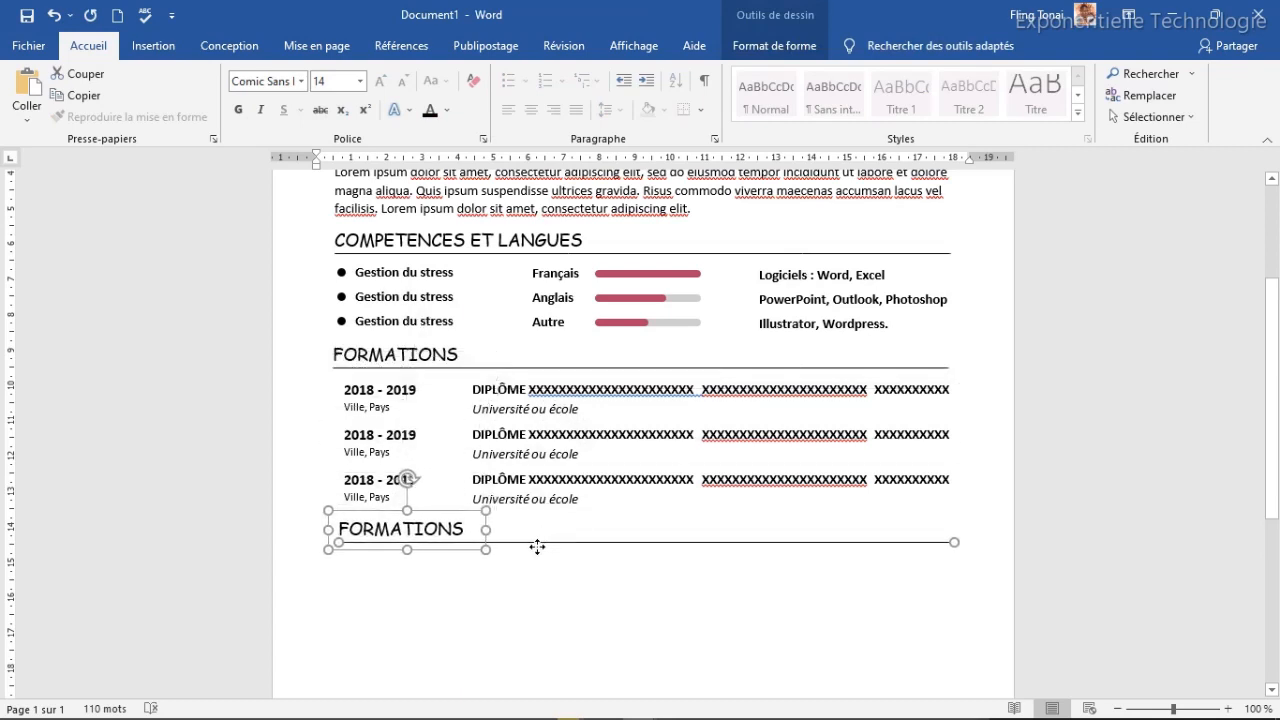
pyautogui.press('Down')
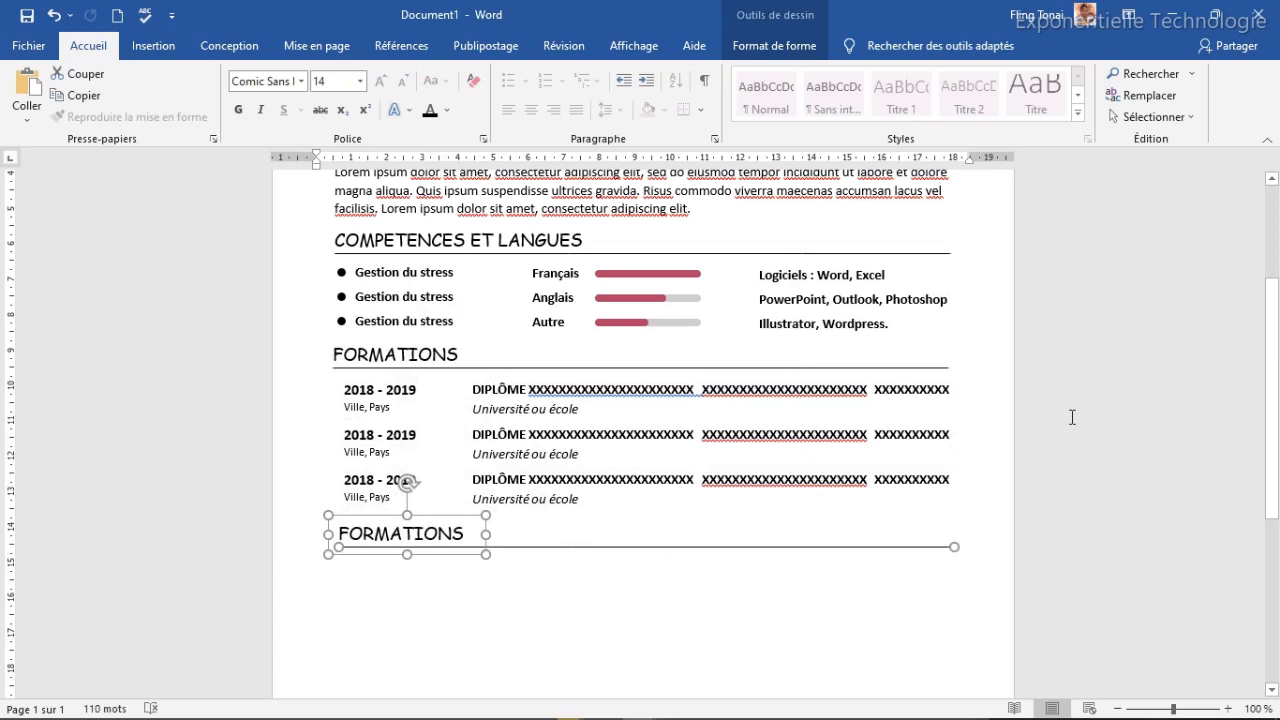
# Step: Duplicate the third FORMATIONS entry, both date and diploma groups, and place the copy below the second "FORMATIONS" heading
pyautogui.moveTo(1274, 394); pyautogui.dragTo(1274, 490)
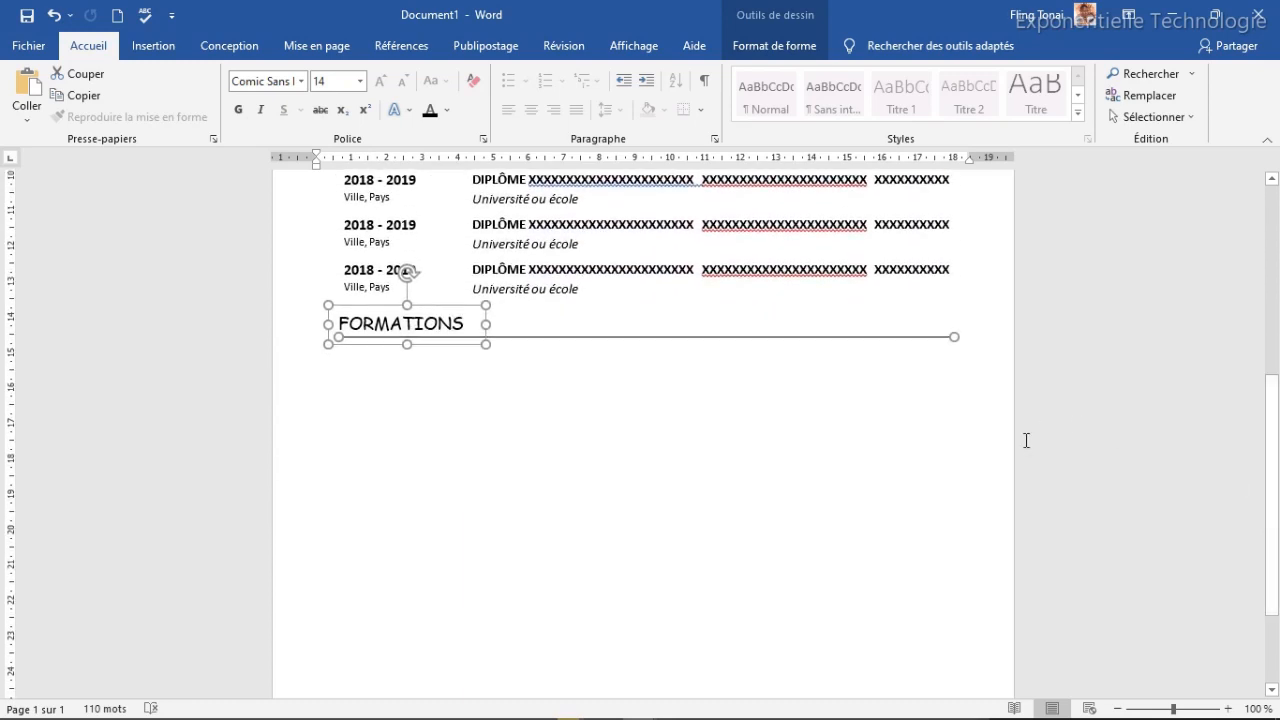
pyautogui.click(565, 266)
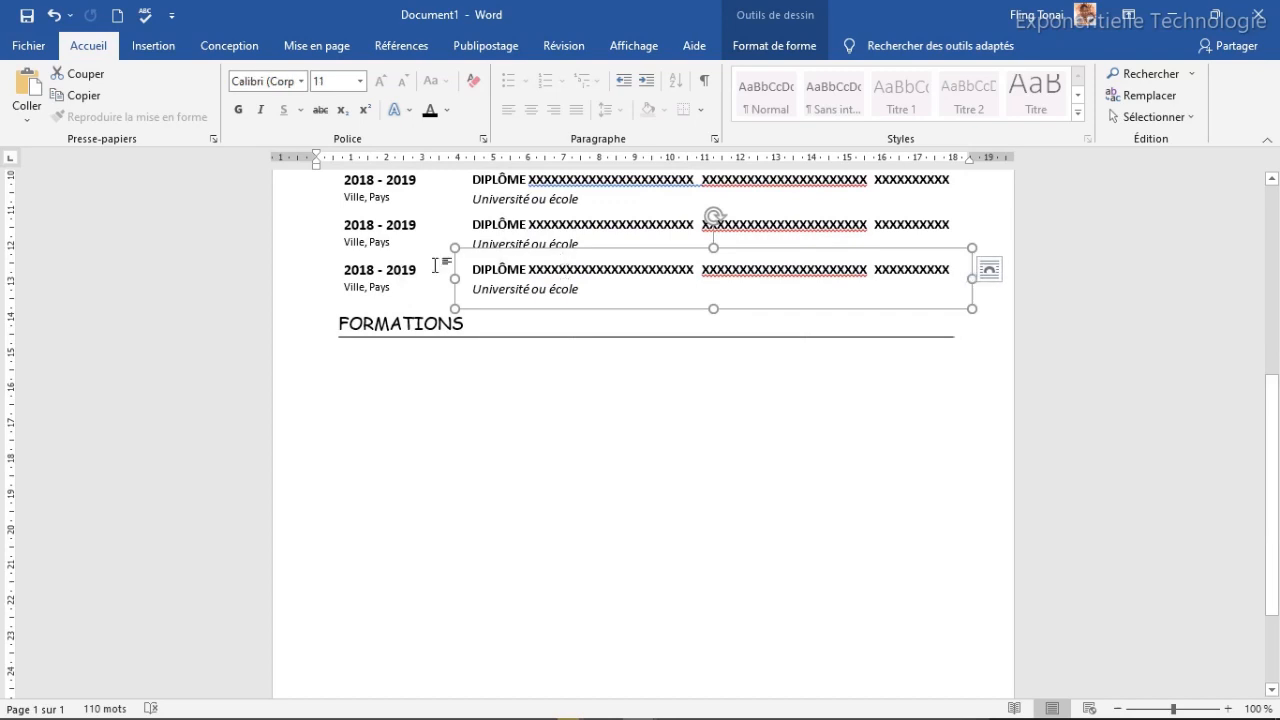
pyautogui.keyDown('shift'); pyautogui.click(376, 281); pyautogui.keyUp('shift')
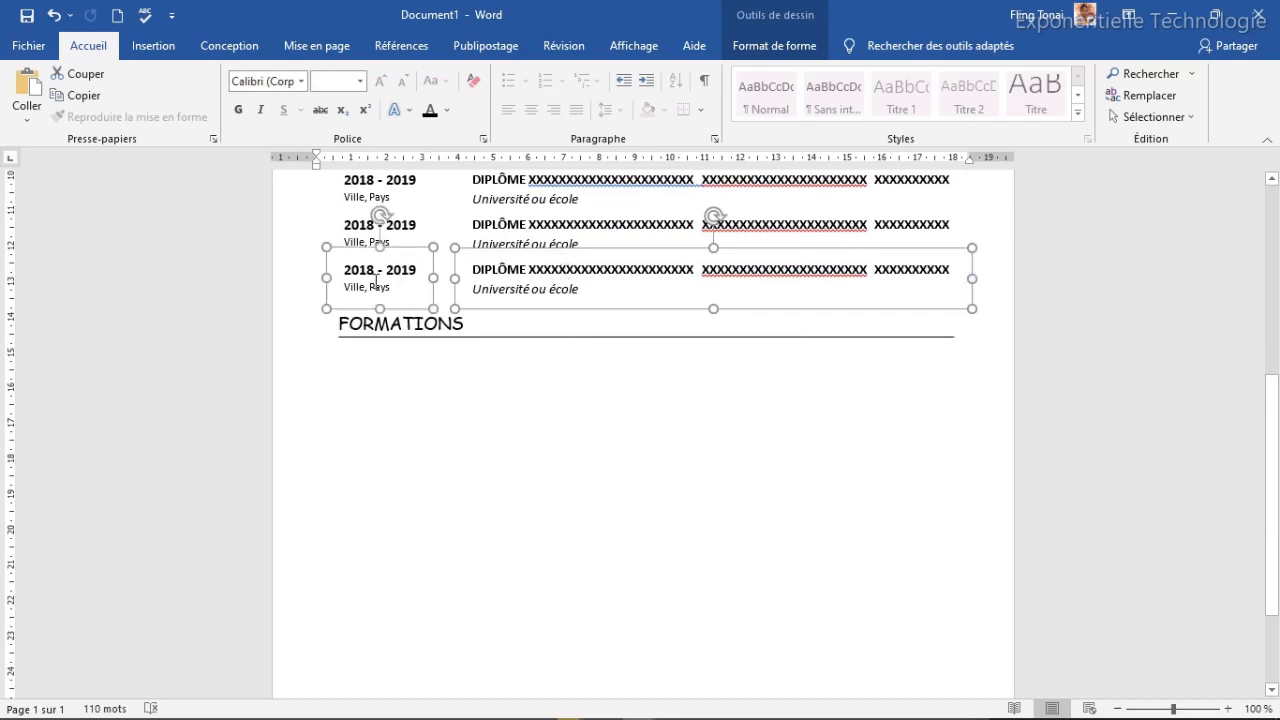
pyautogui.hotkey('ctrl', 'd')
pyautogui.moveTo(511, 260); pyautogui.dragTo(493, 334)
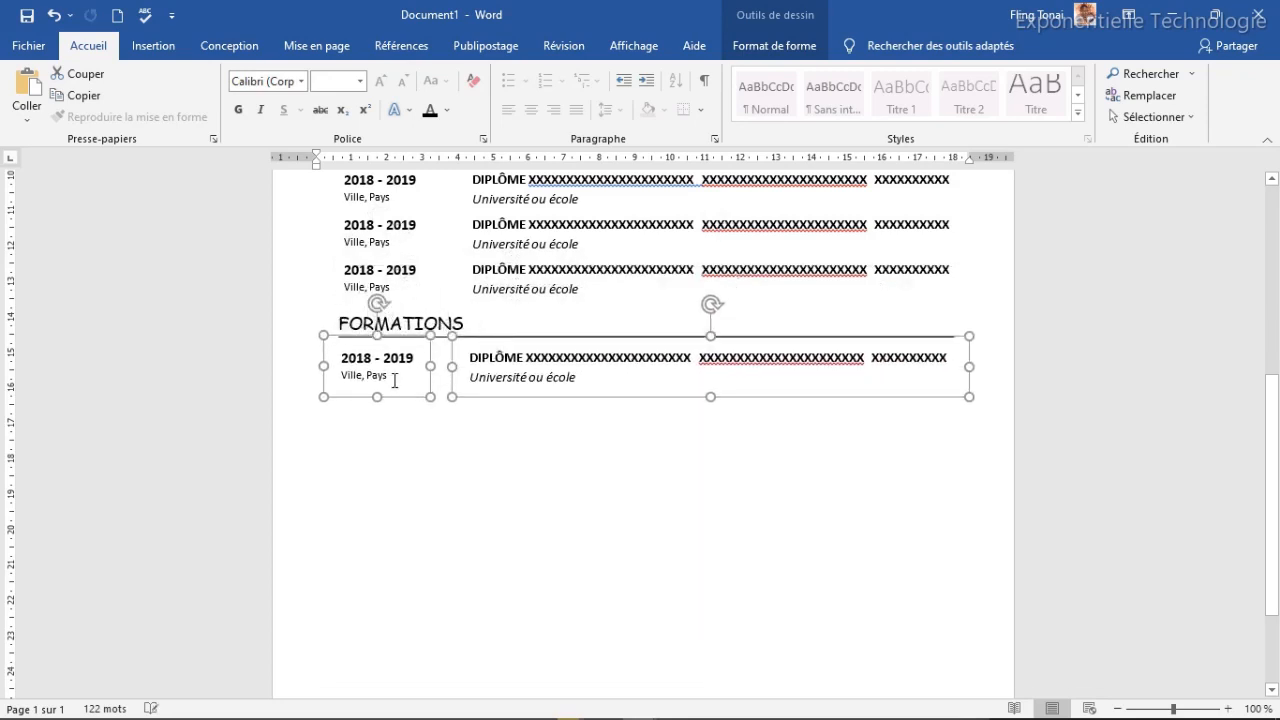
pyautogui.click(523, 434)
pyautogui.scroll(6, 510, 450)
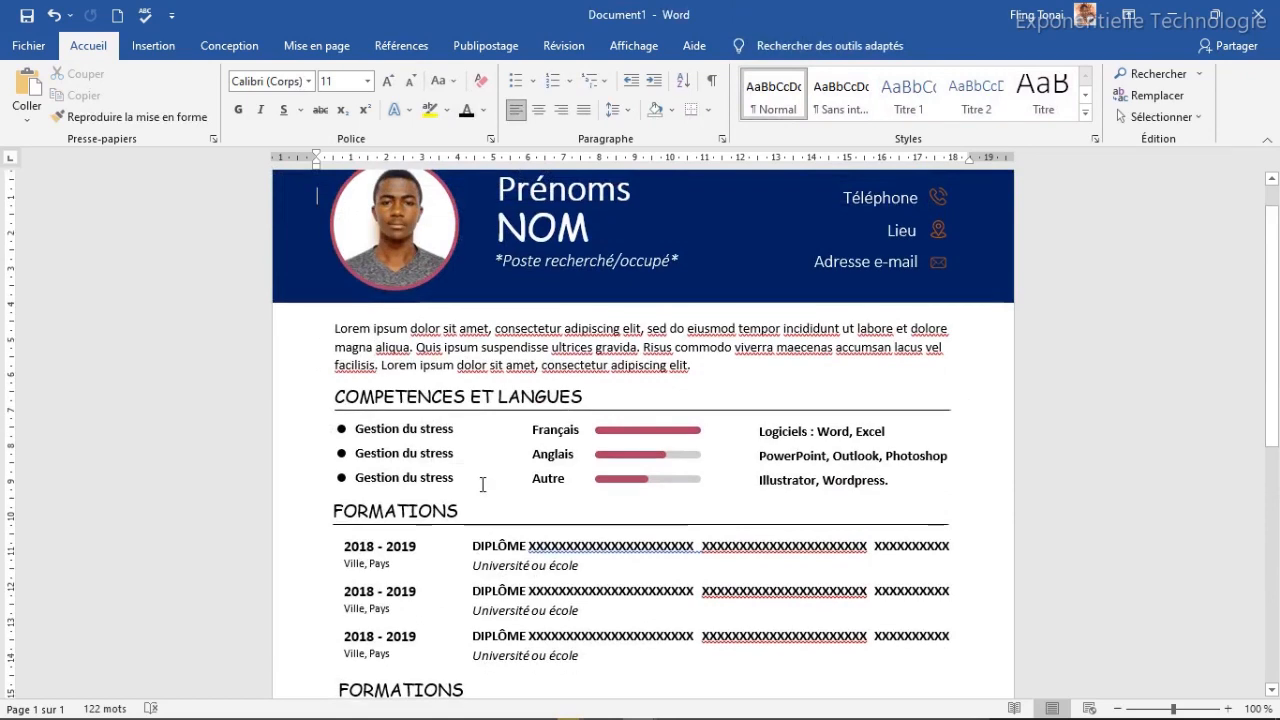
pyautogui.scroll(-5, 481, 484)
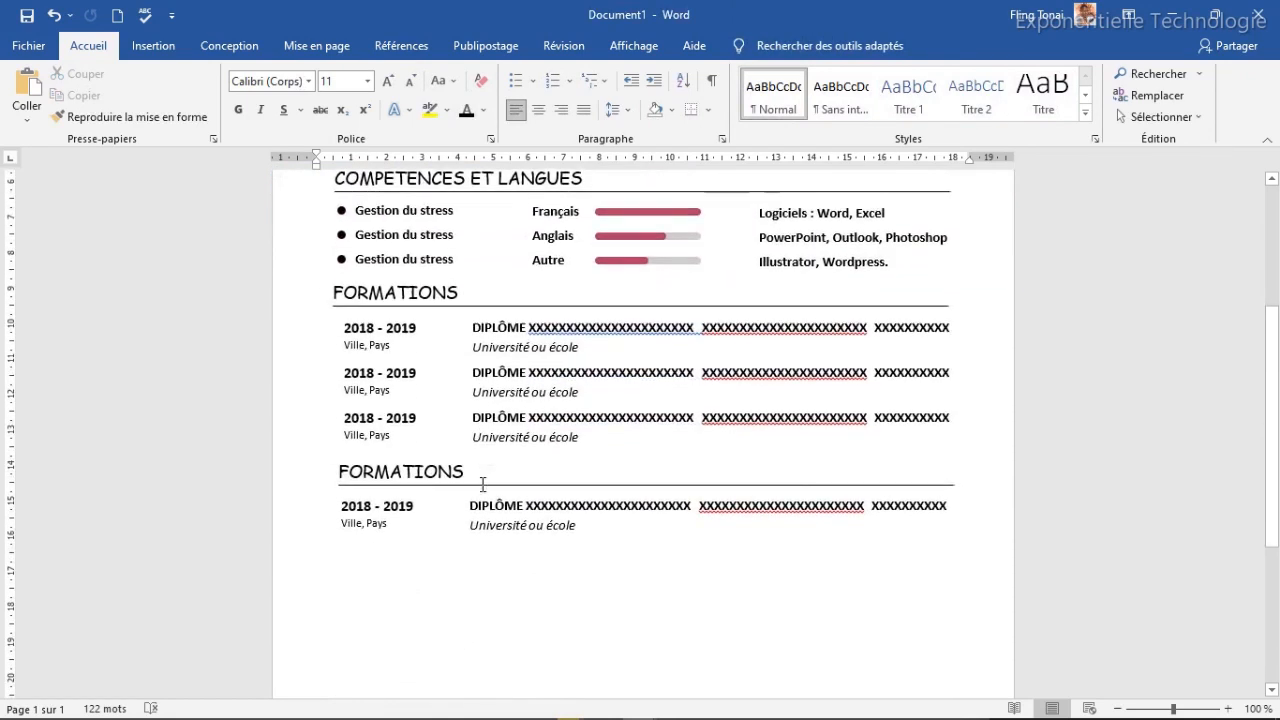
# Step: Change the date of the entry under the second heading to "Jan 2018 – Juil 2019", widening its text box to fit
pyautogui.click(341, 508)
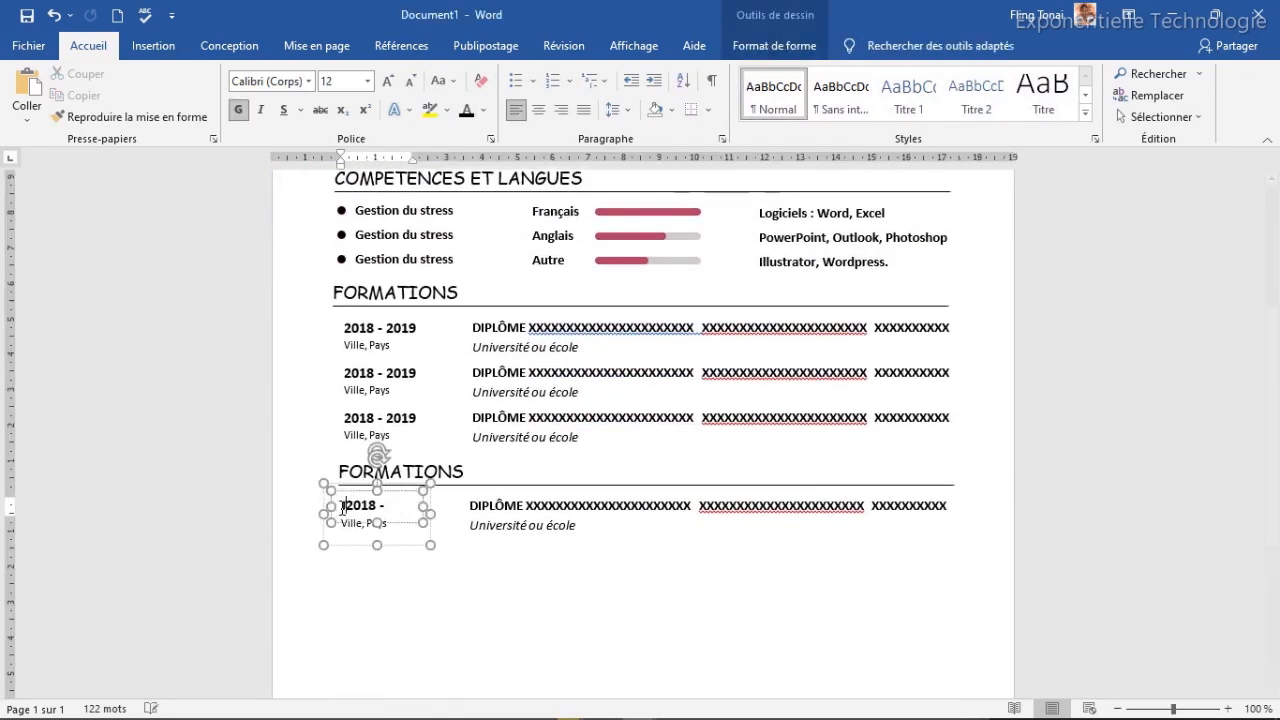
pyautogui.write('Jan')
pyautogui.moveTo(428, 515); pyautogui.dragTo(486, 517)
pyautogui.click(367, 504)
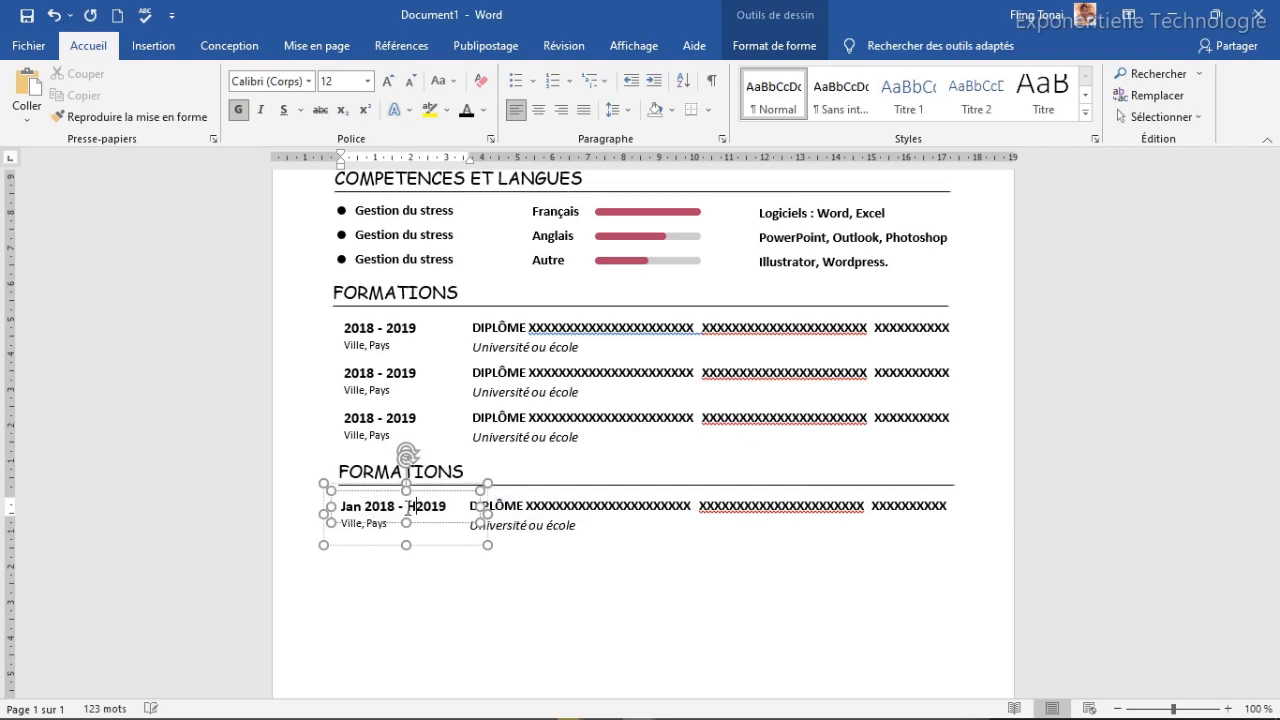
pyautogui.write('Juil')
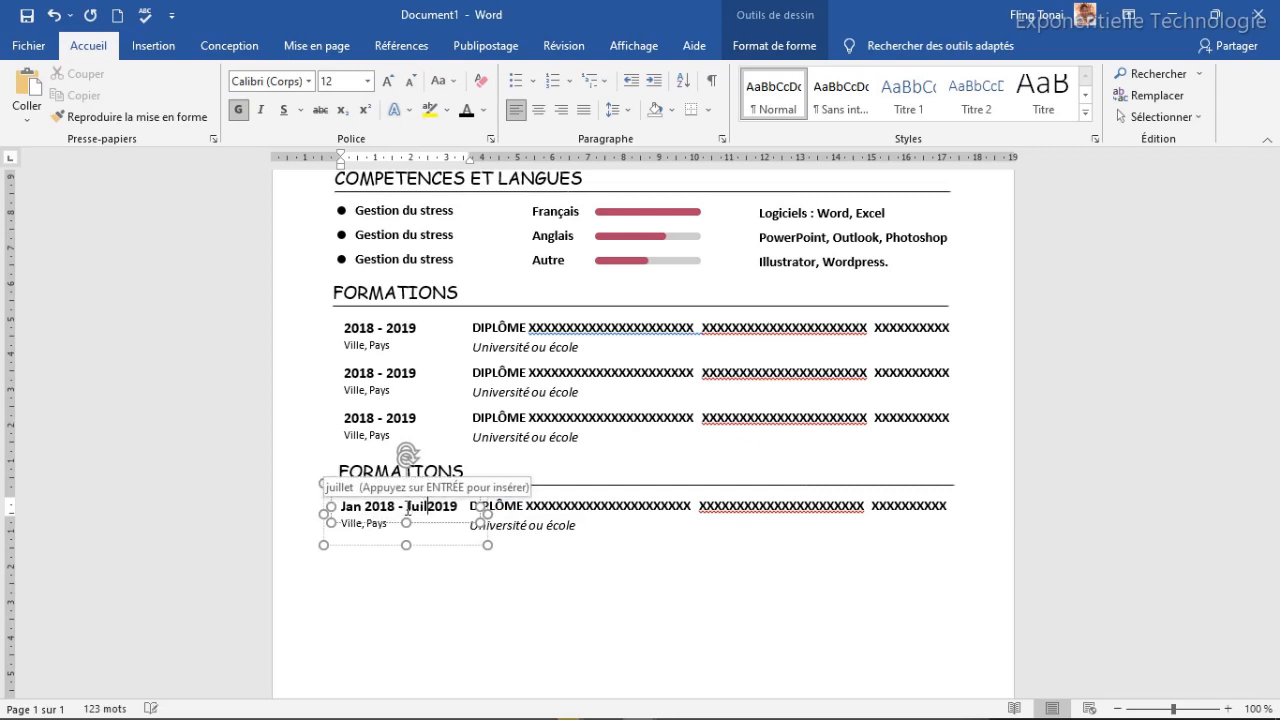
pyautogui.scroll(1, 640, 400)
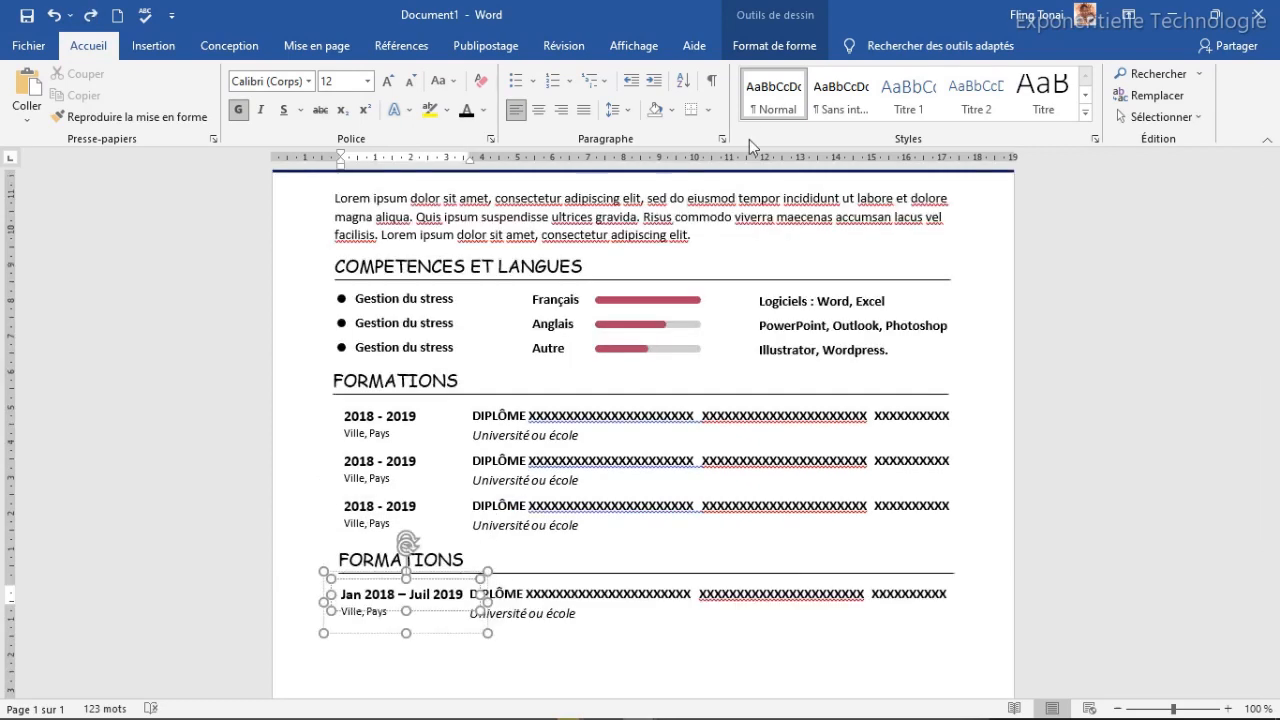
# Step: Replace the diploma line of the entry under the second heading with "NOM DE L'ENTREPRISE"
pyautogui.click(562, 592)
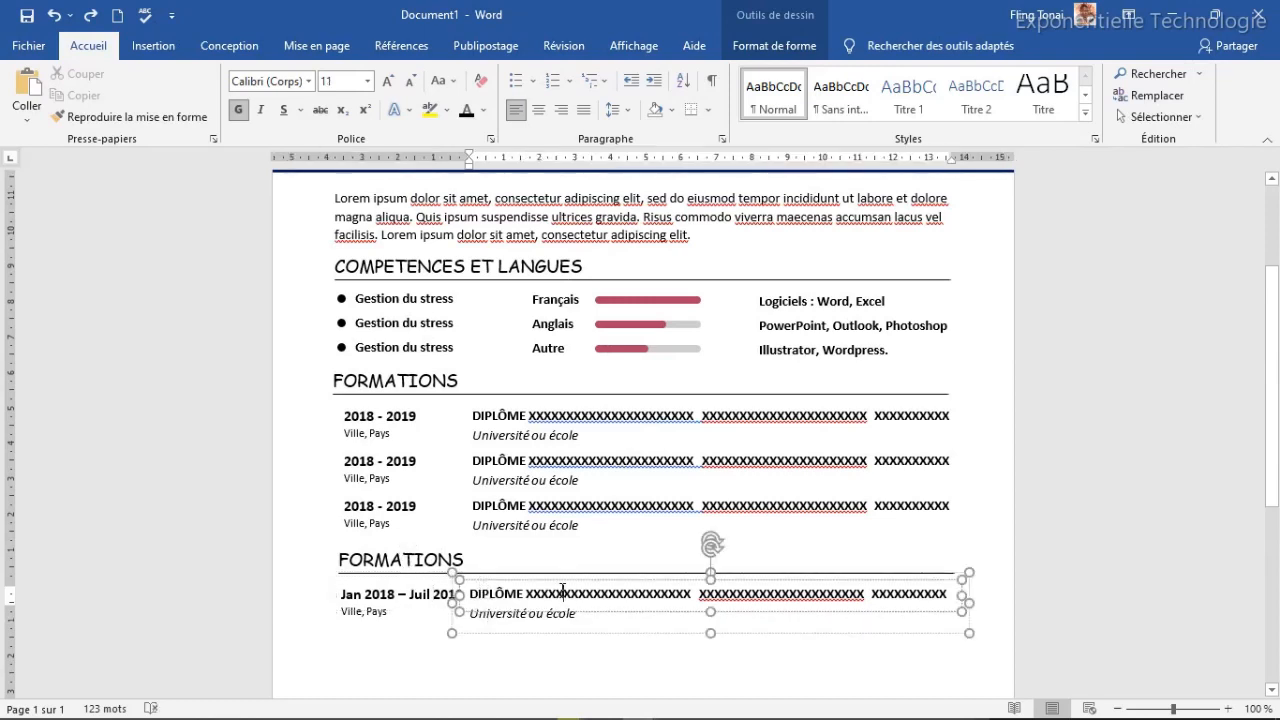
pyautogui.tripleClick(562, 592)
pyautogui.write('NO')
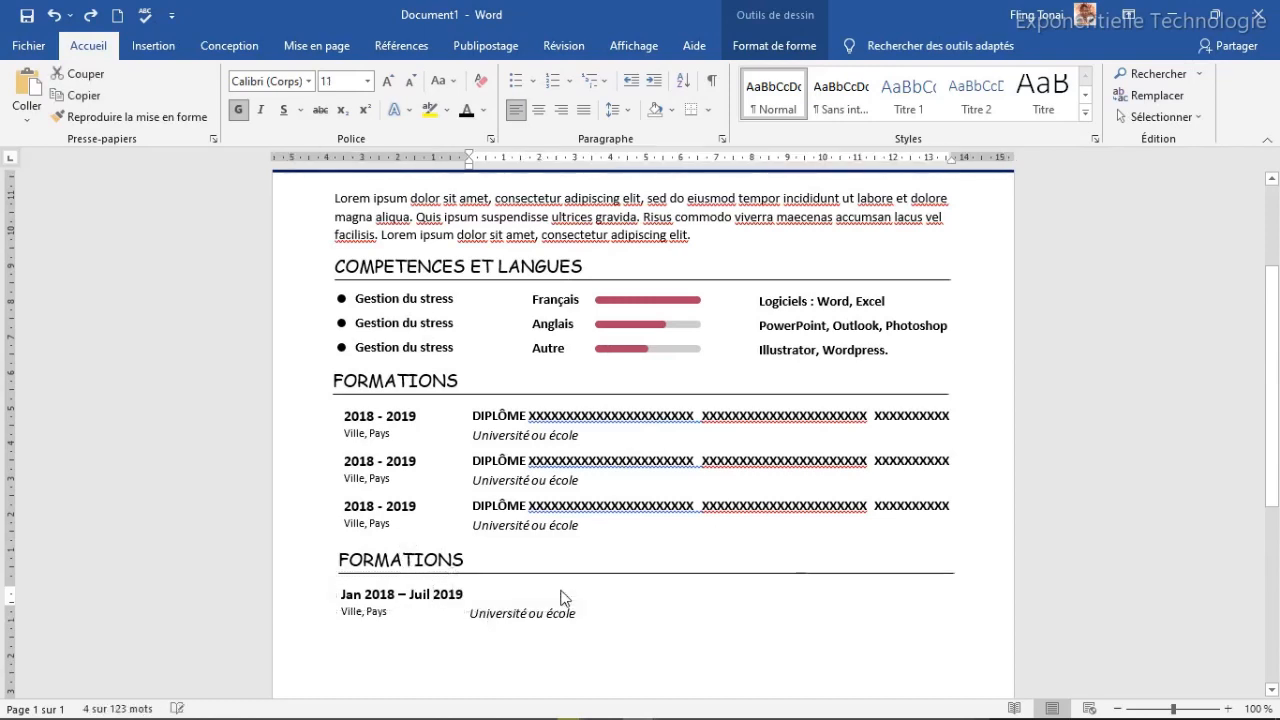
pyautogui.write('M DE ')
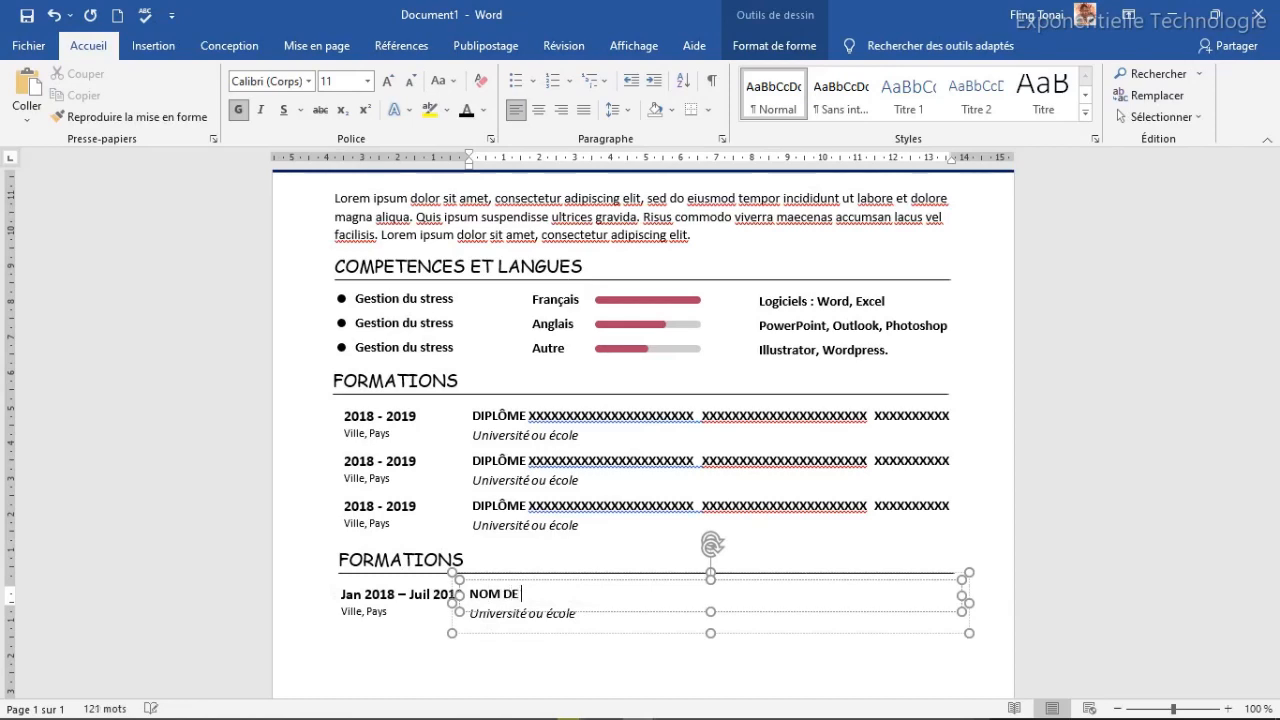
pyautogui.write("L'ENTREPRISE")
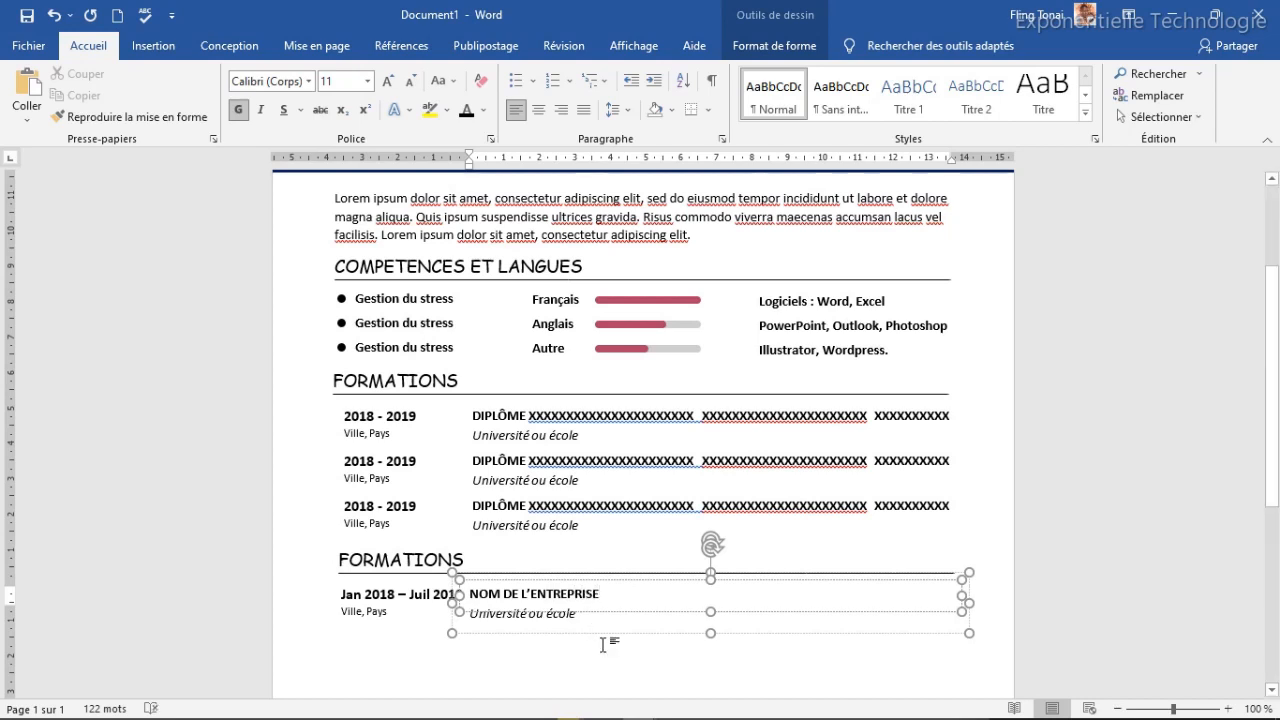
# Step: Replace "Université ou école" below "NOM DE L'ENTREPRISE" with "Tâches réalisées"
pyautogui.tripleClick(546, 613)
pyautogui.scroll(2, 548, 625)
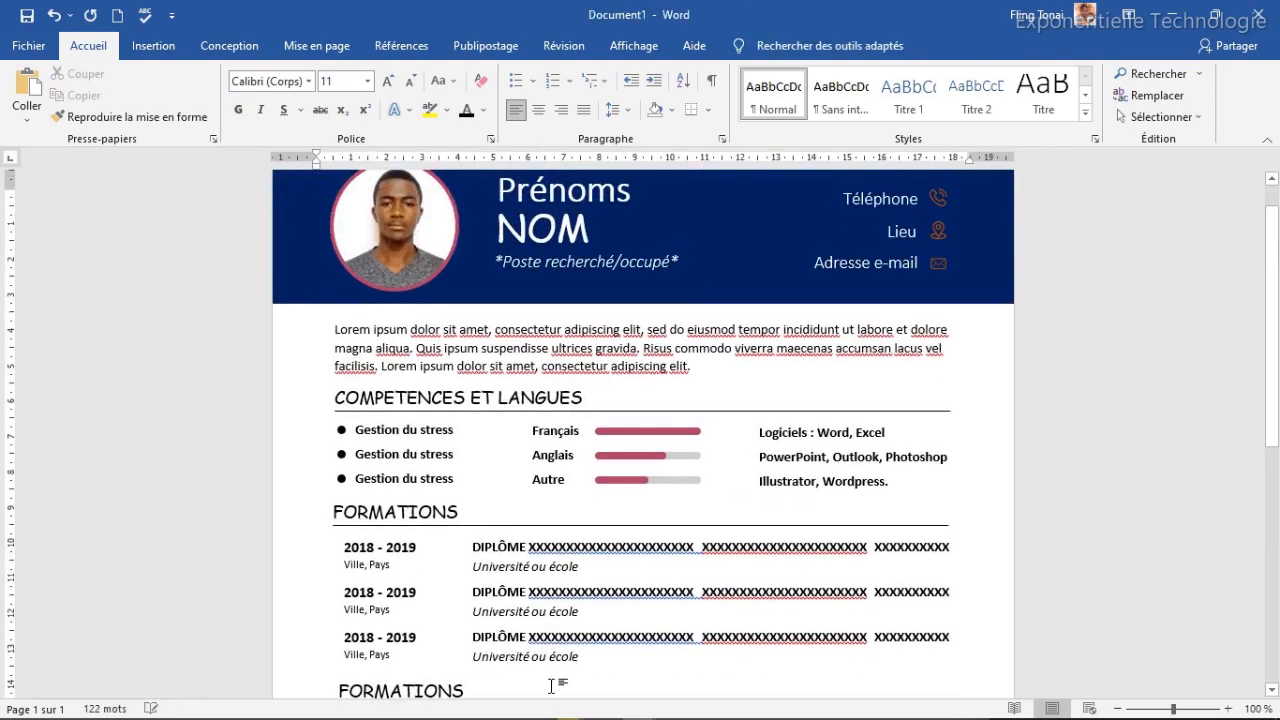
pyautogui.scroll(-2, 548, 612)
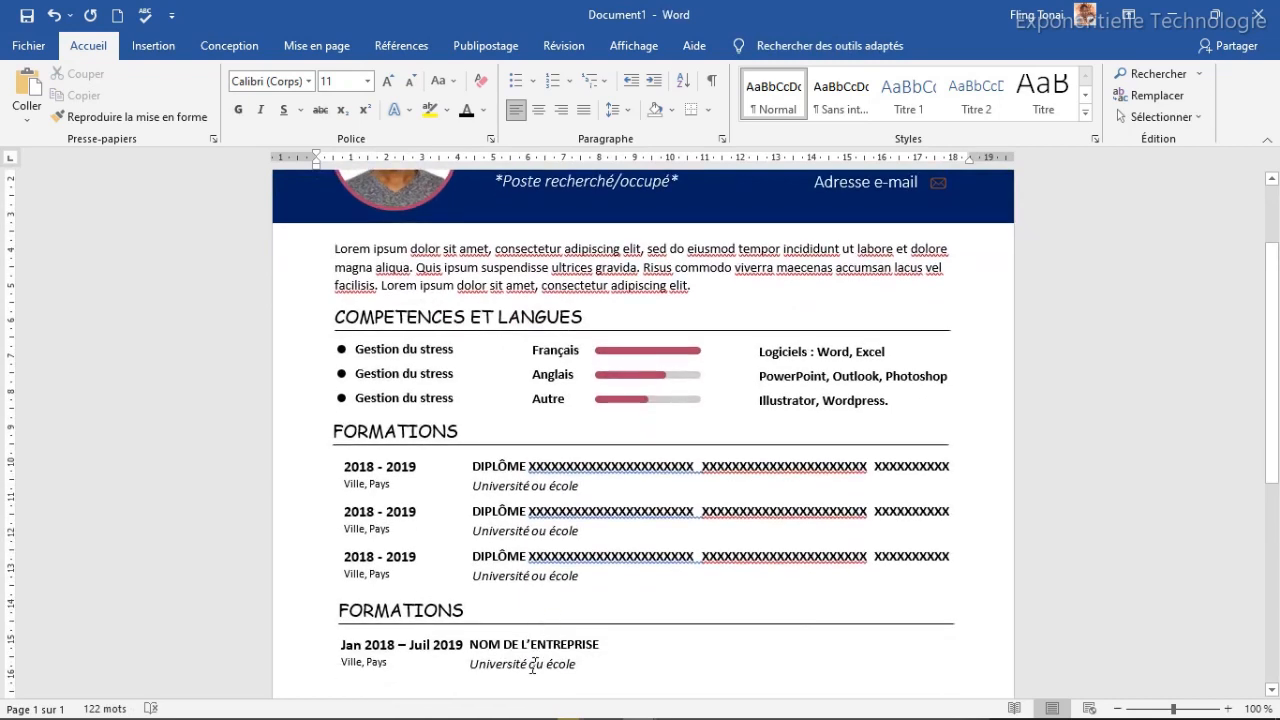
pyautogui.click(533, 664)
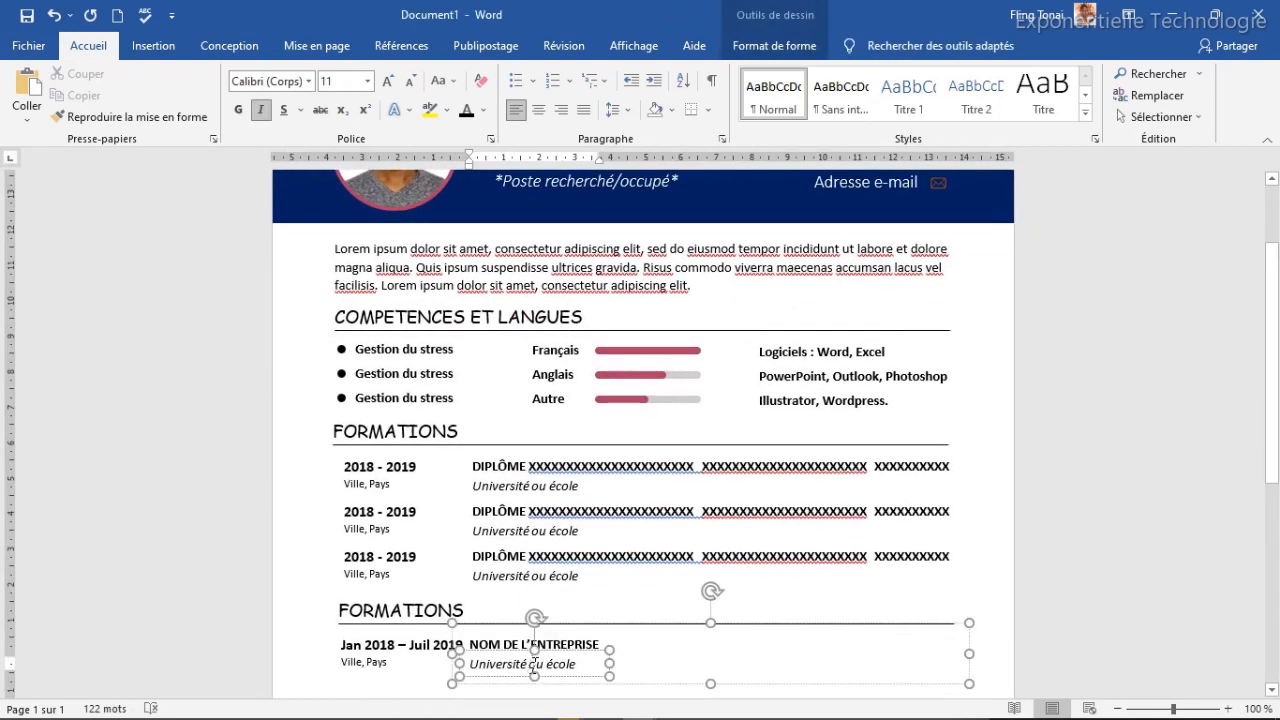
pyautogui.tripleClick(535, 664)
pyautogui.write('Tâches réalisées')
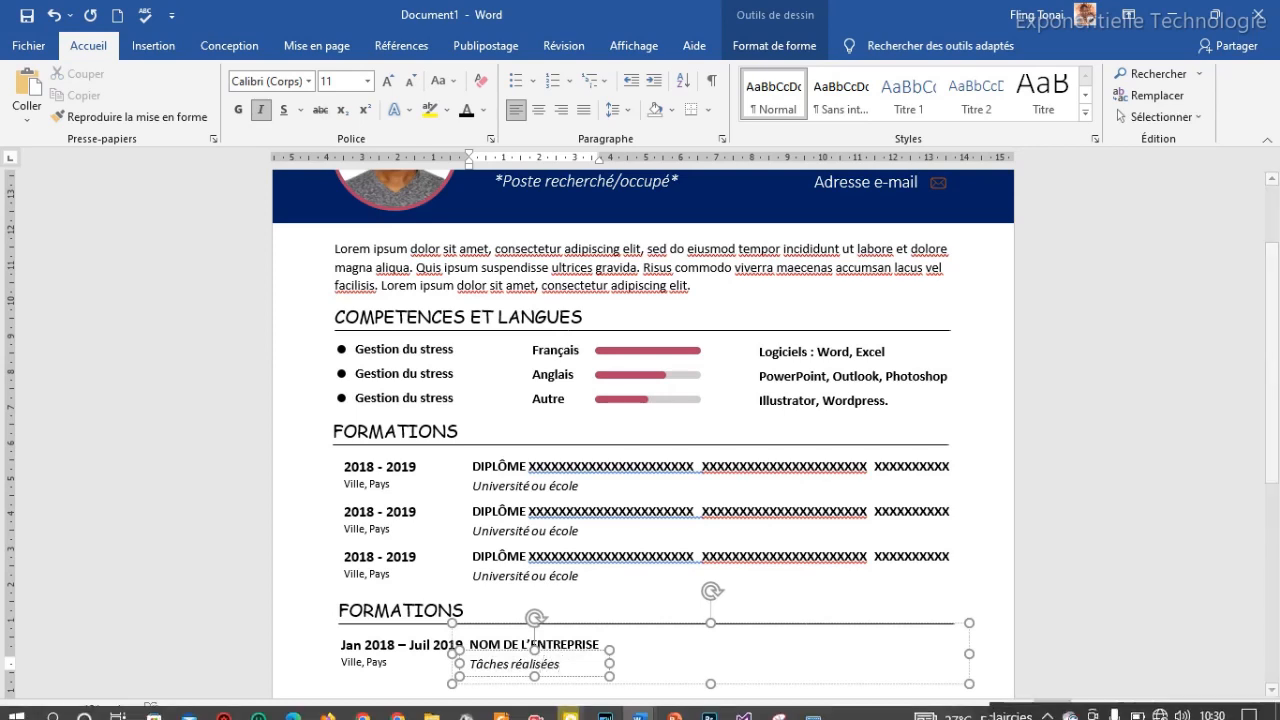
# Step: Shift the "NOM DE L'ENTREPRISE" and "Tâches réalisées" group to the right, clear of the widened date
pyautogui.click(534, 684)
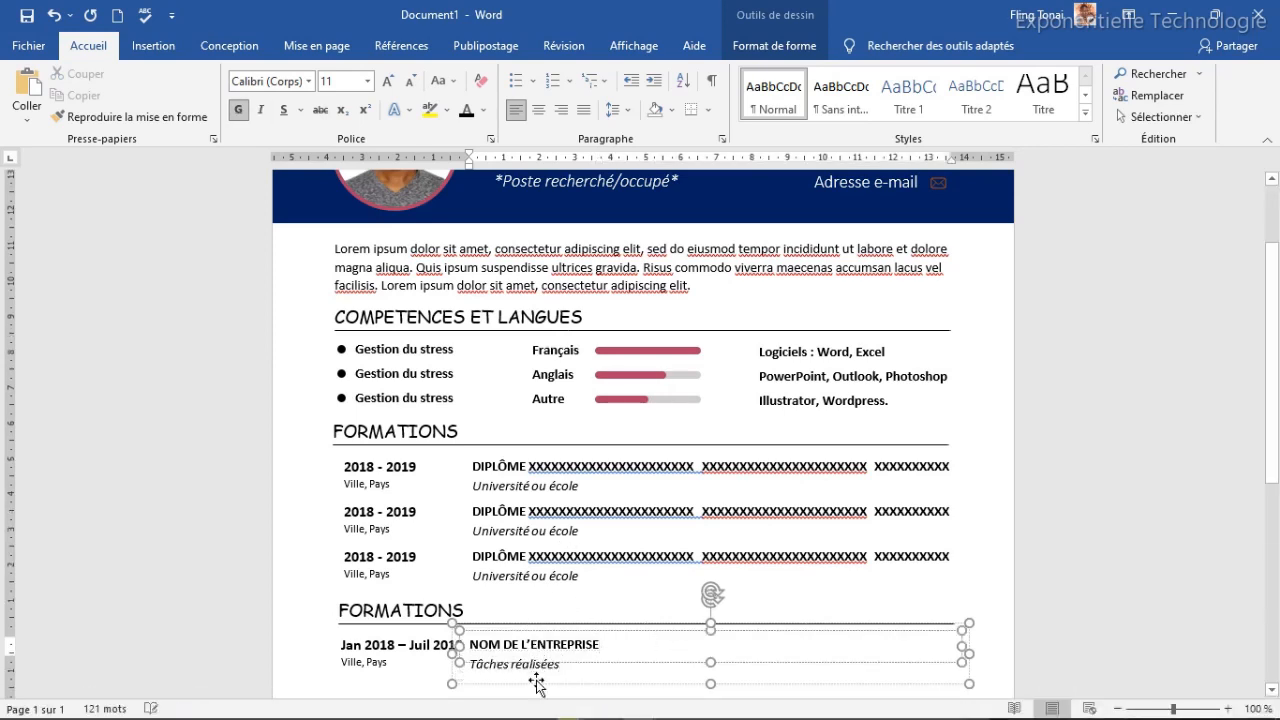
pyautogui.scroll(-3, 417, 560)
pyautogui.click(417, 537)
pyautogui.scroll(-4, 417, 537)
pyautogui.click(511, 211)
pyautogui.click(528, 190)
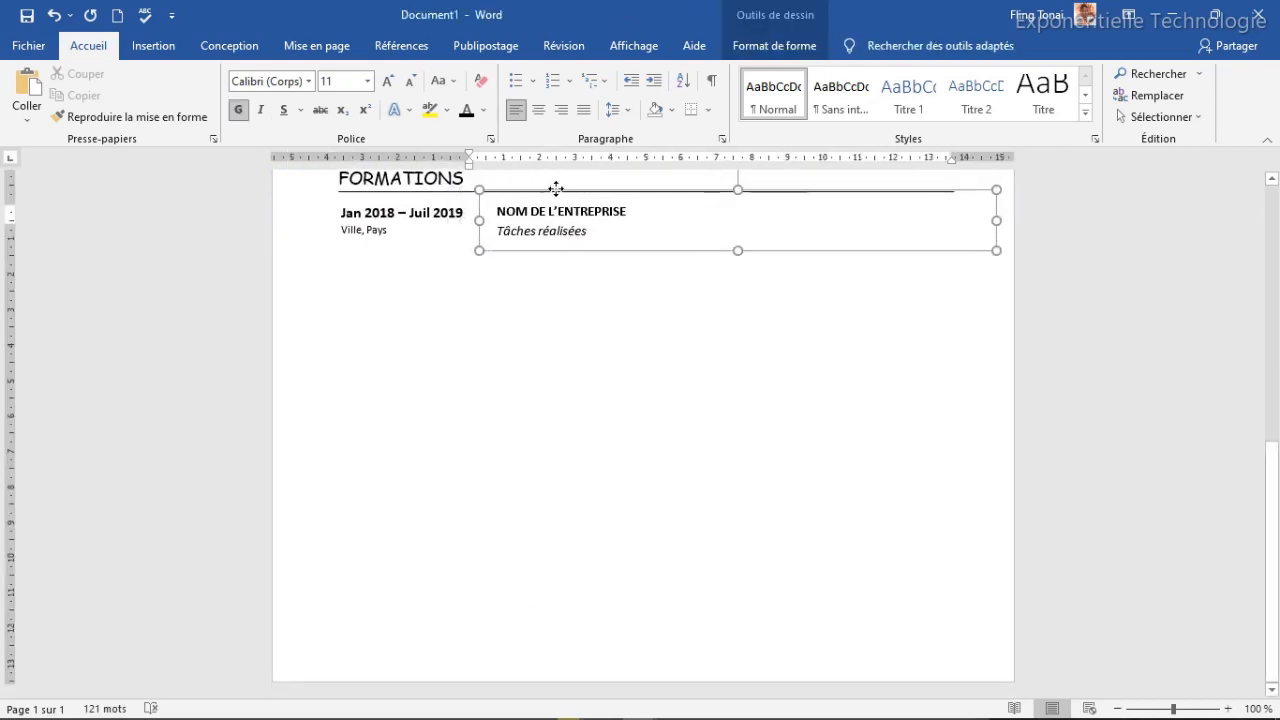
# Step: Shift the three diploma groups in the first FORMATIONS section right together, roughly in line with the company group below
pyautogui.scroll(3, 545, 192)
pyautogui.click(542, 202)
pyautogui.keyDown('shift'); pyautogui.click(547, 241); pyautogui.keyUp('shift')
pyautogui.keyDown('shift'); pyautogui.click(547, 286); pyautogui.keyUp('shift')
pyautogui.press('Right')
pyautogui.press('Right')
pyautogui.press('Right')
pyautogui.press('Right')
pyautogui.press('Right')
pyautogui.press('Right')
pyautogui.press('Right')
pyautogui.press('Right')
pyautogui.press('Right')
pyautogui.press('Right')
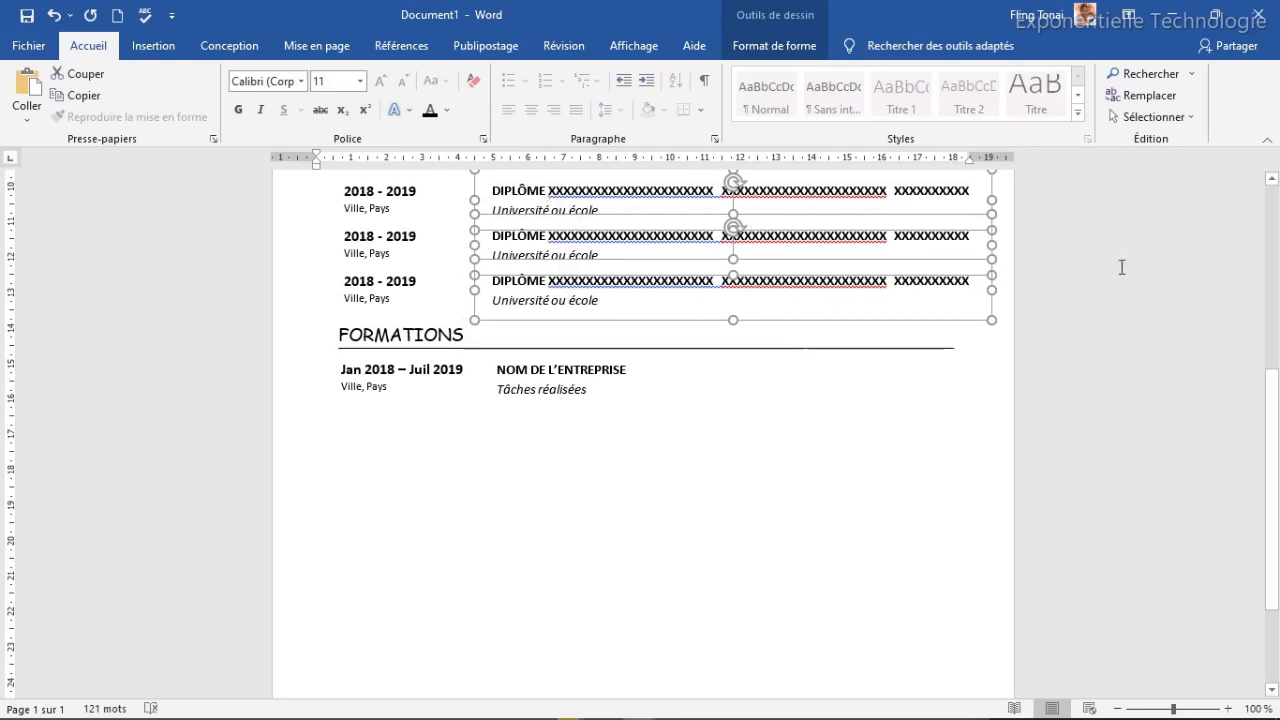
# Step: Delete the last two X characters from each of the three diploma lines so they end near the heading line's end
pyautogui.scroll(2, 1120, 266)
pyautogui.click(956, 296)
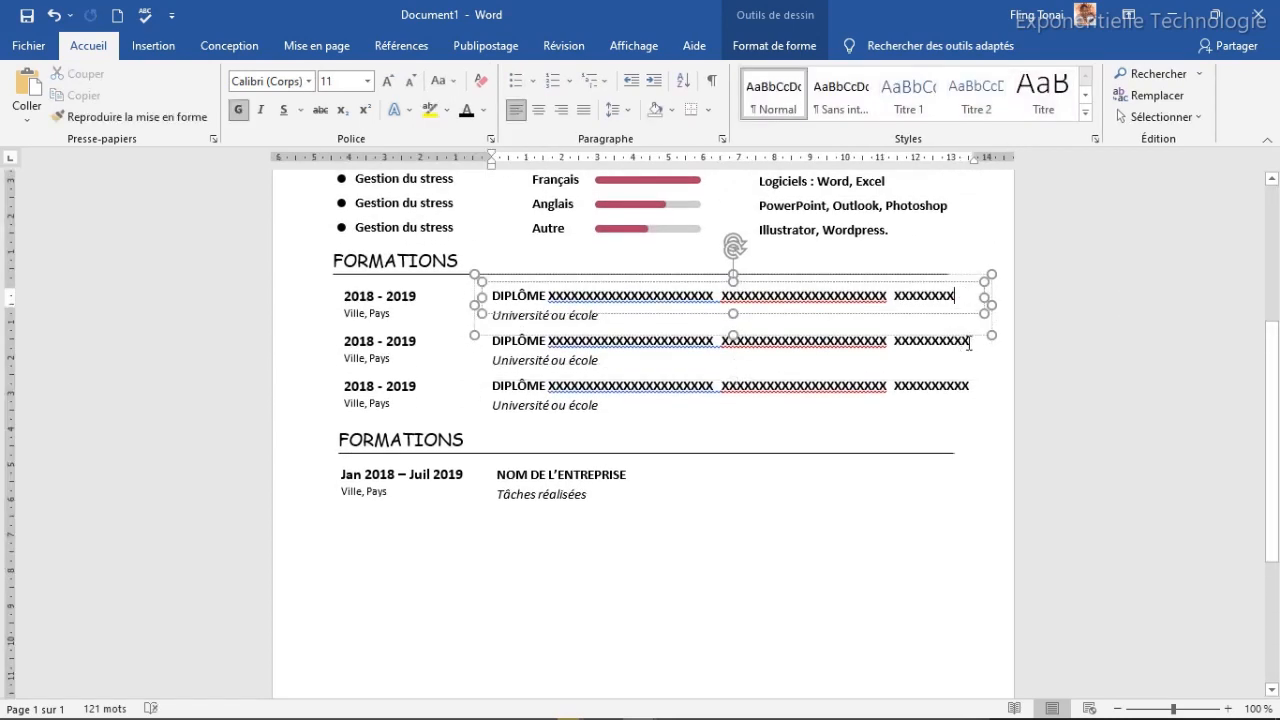
pyautogui.moveTo(969, 343); pyautogui.dragTo(955, 342)
pyautogui.press('BackSpace')
pyautogui.moveTo(969, 387); pyautogui.dragTo(955, 387)
pyautogui.press('BackSpace')
pyautogui.click(672, 505)
# Step: Duplicate the three "Gestion du stress" items with their bullets and place the copies below "Tâches réalisées"
pyautogui.scroll(-9, 672, 505)
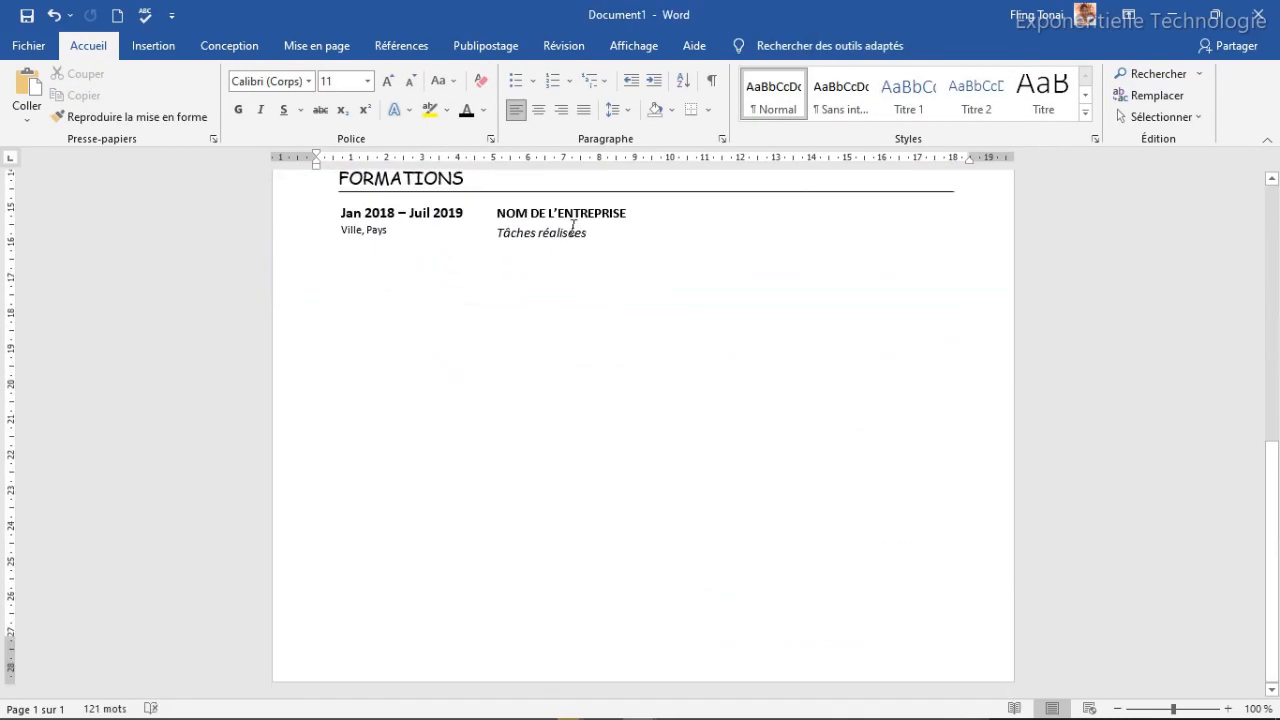
pyautogui.moveTo(1273, 517); pyautogui.dragTo(1273, 373)
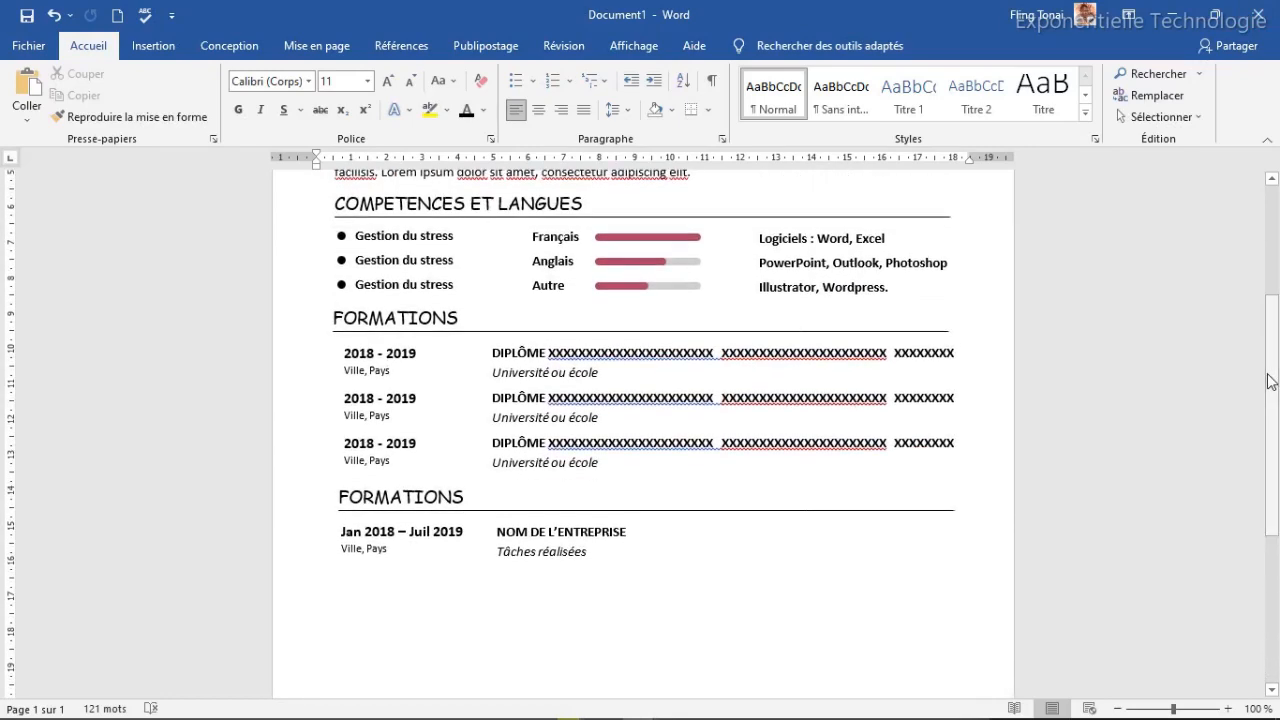
pyautogui.click(340, 238)
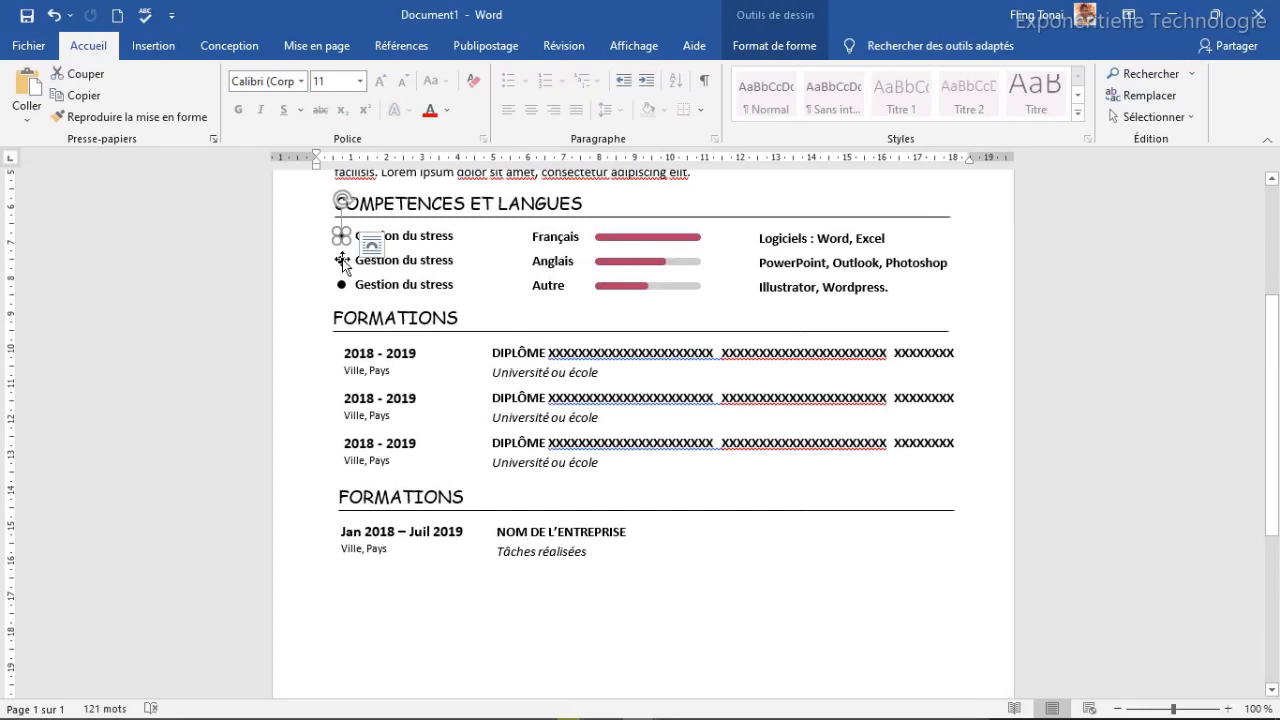
pyautogui.keyDown('shift'); pyautogui.click(342, 260); pyautogui.keyUp('shift')
pyautogui.keyDown('shift'); pyautogui.click(341, 287); pyautogui.keyUp('shift')
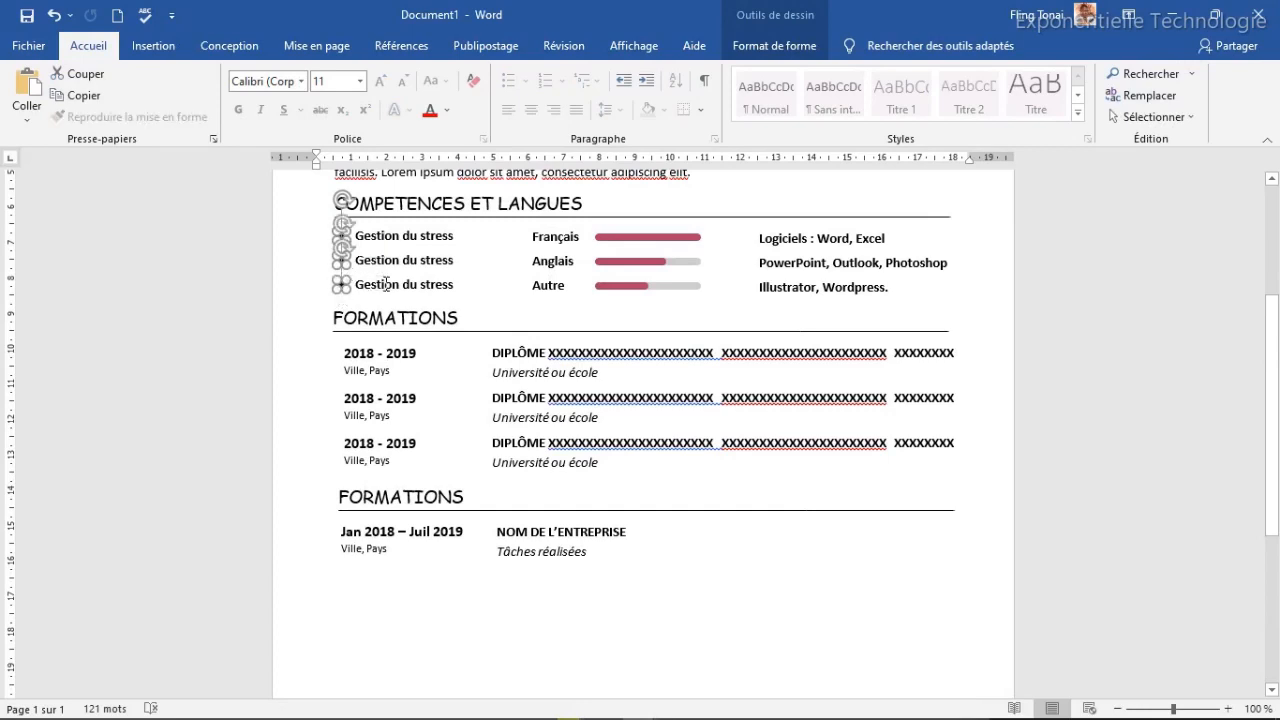
pyautogui.keyDown('shift'); pyautogui.click(390, 276); pyautogui.keyUp('shift')
pyautogui.keyDown('shift'); pyautogui.click(389, 264); pyautogui.keyUp('shift')
pyautogui.keyDown('shift'); pyautogui.click(384, 237); pyautogui.keyUp('shift')
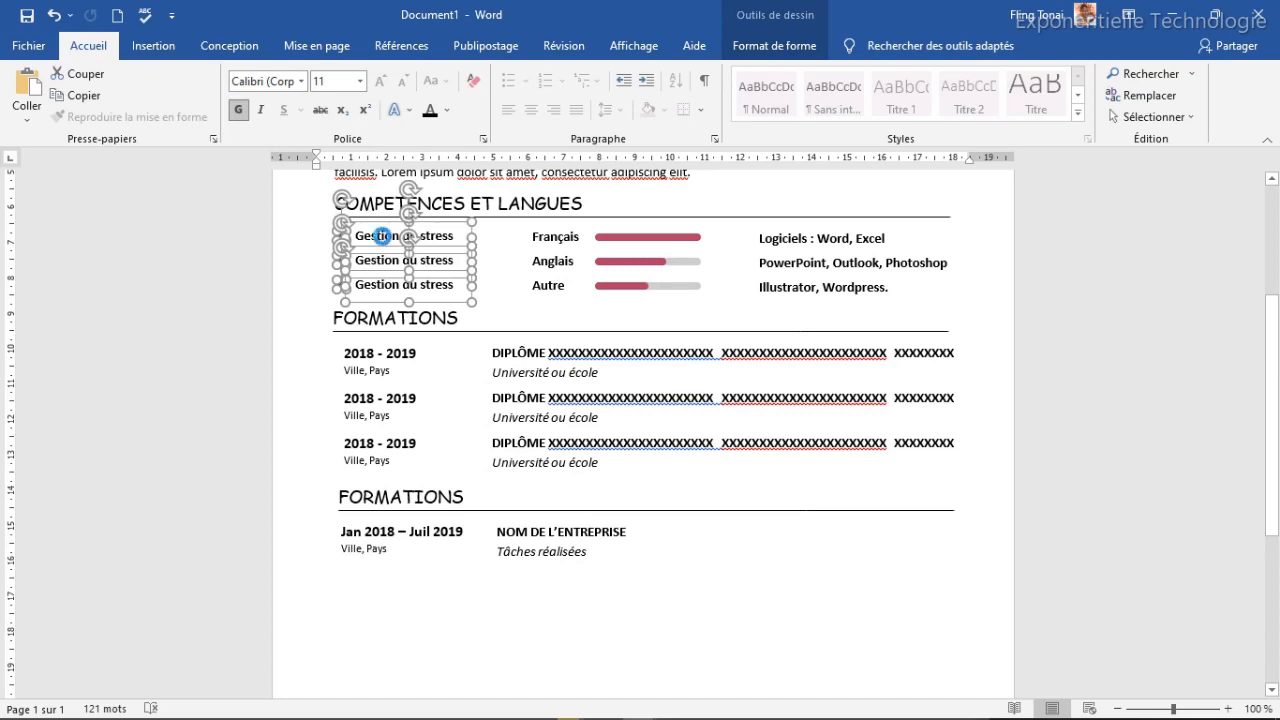
pyautogui.hotkey('ctrl', 'd')
pyautogui.moveTo(450, 237); pyautogui.dragTo(825, 575)
# Step: Replace the first copied bullet's text with "Accueil, orientation et suivie des clients dans l'entreprise", widening its text box onto one line
pyautogui.click(610, 576)
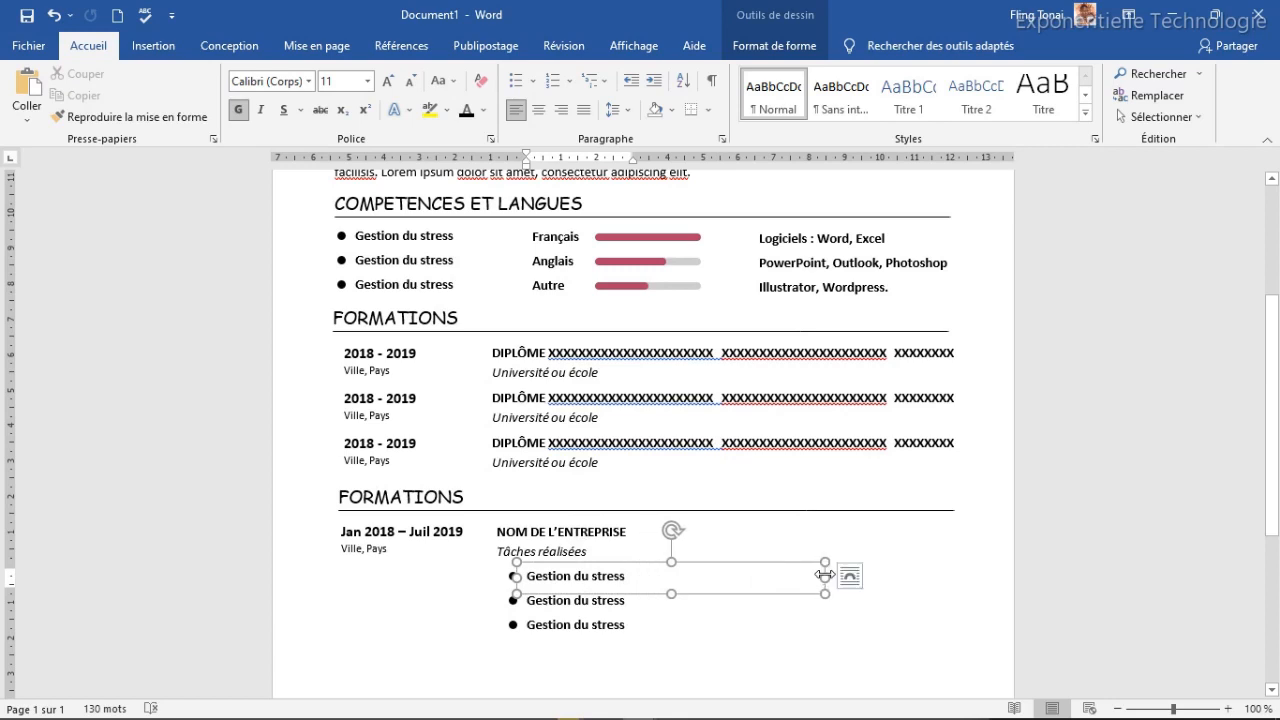
pyautogui.click(641, 578)
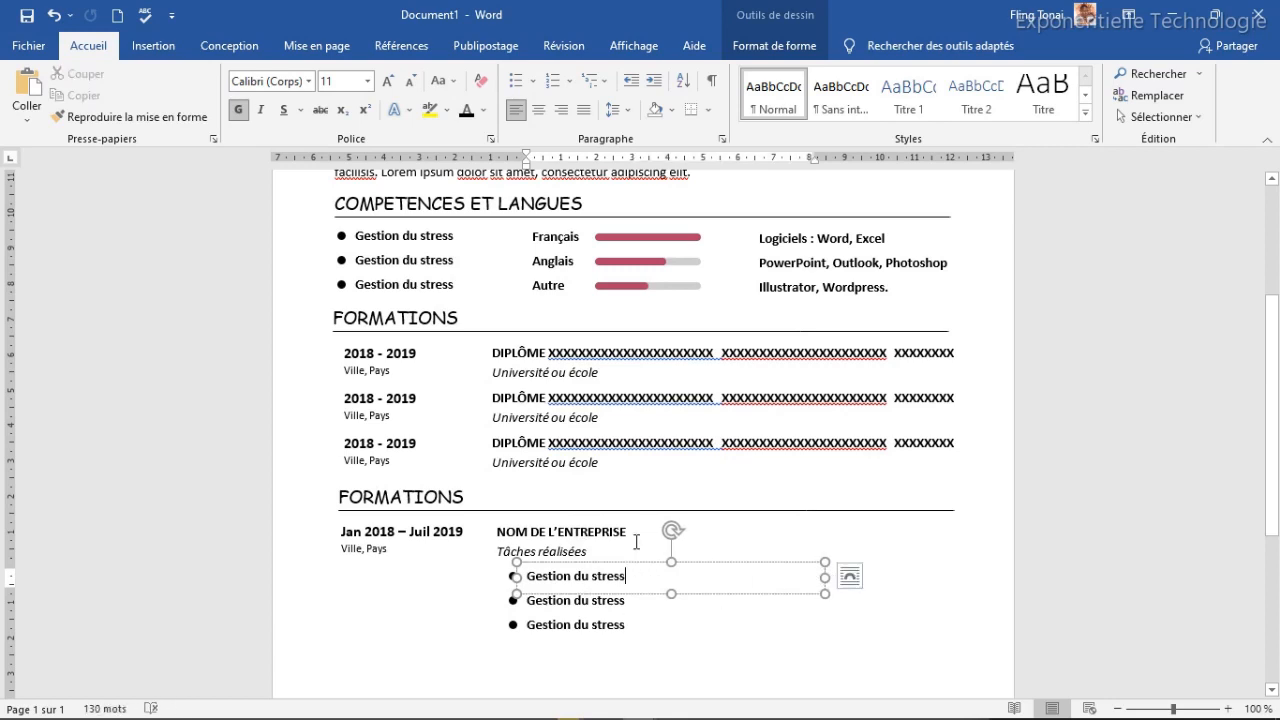
pyautogui.hotkey('ctrl', 'a')
pyautogui.hotkey('ctrl', 'v')
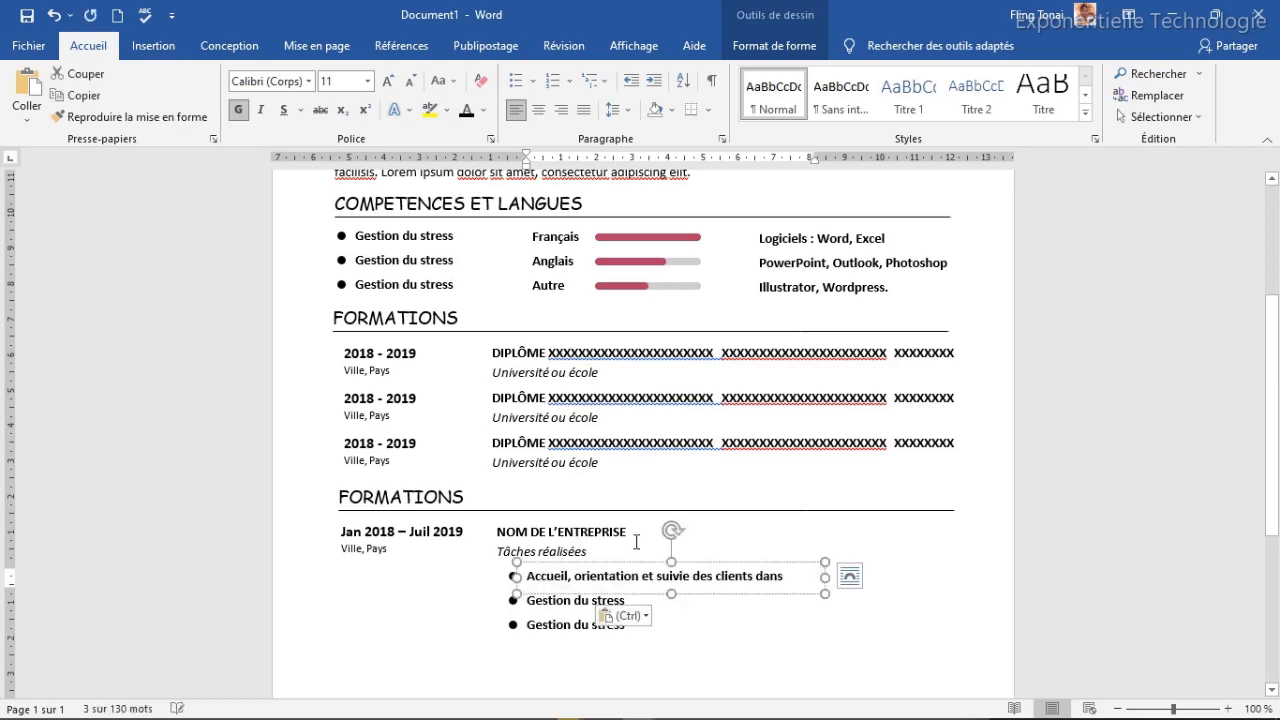
pyautogui.moveTo(836, 577); pyautogui.dragTo(884, 577)
# Step: Replace the second copied bullet's text with "Suivie et vérification de l'état du stock", widening its text box to fit
pyautogui.click(548, 605)
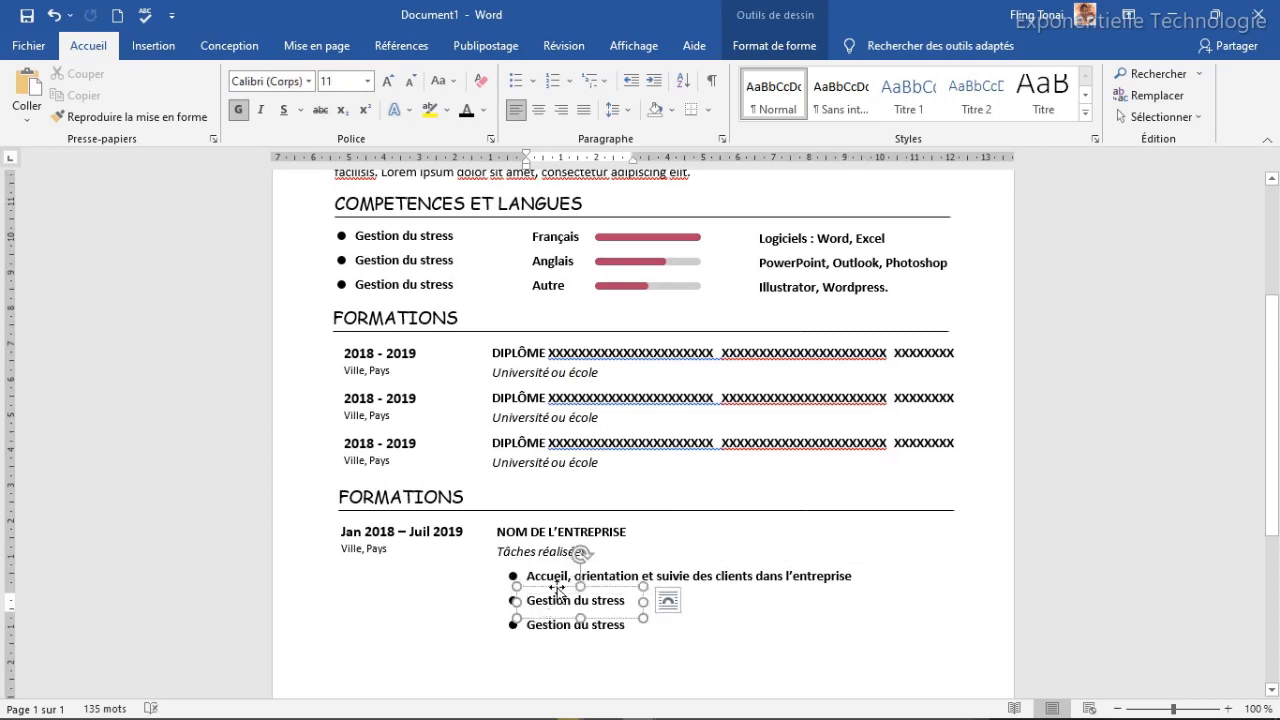
pyautogui.hotkey('ctrl', 'a')
pyautogui.write('Suivie et')
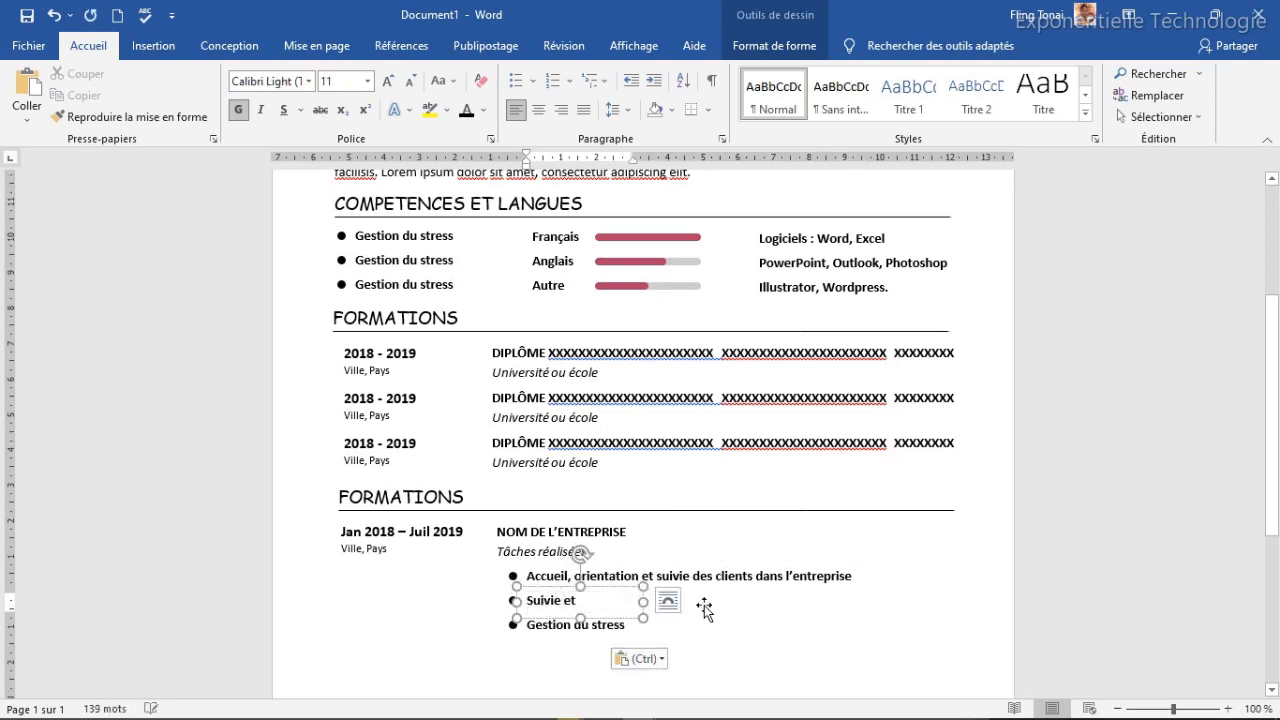
pyautogui.write("vérification de l'état du stock")
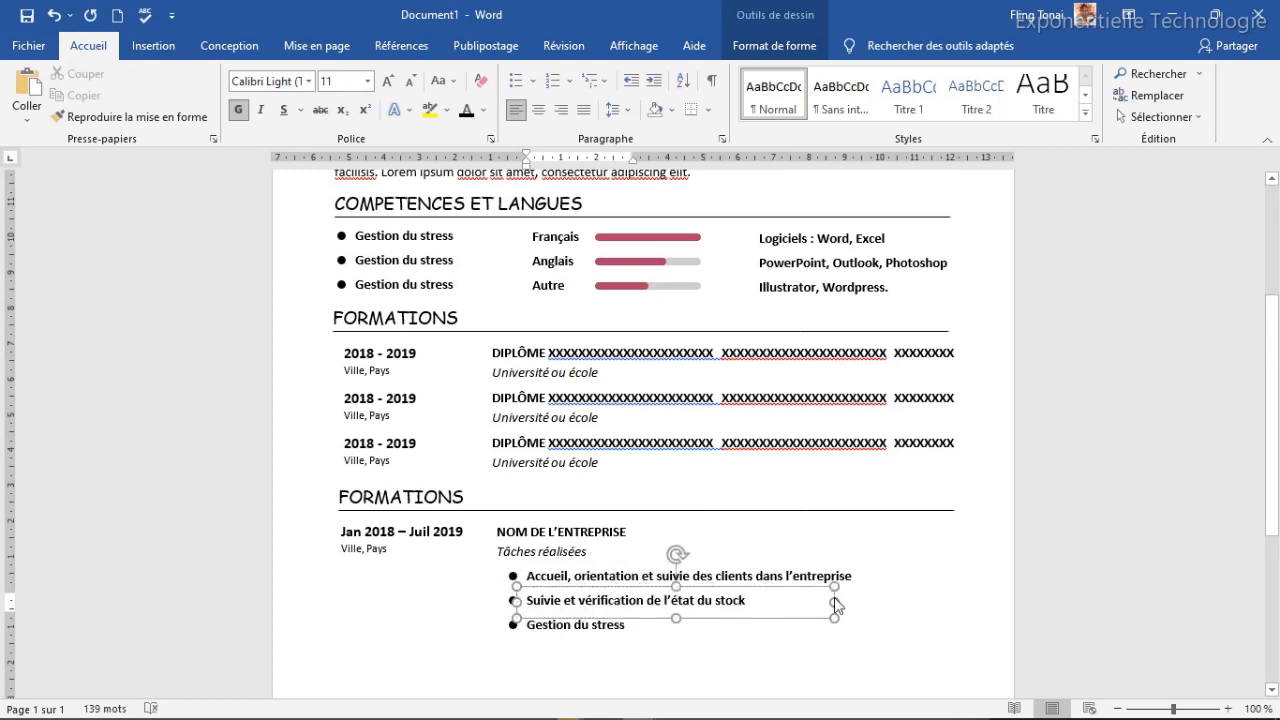
# Step: Enlarge the third bullet's box and enter "Listez ici toutes les tâches réalisées au sein de l'entreprise en privilégiant celles qui sont en rapport avec le poste recherché"
pyautogui.click(558, 625)
pyautogui.moveTo(643, 625); pyautogui.dragTo(947, 670)
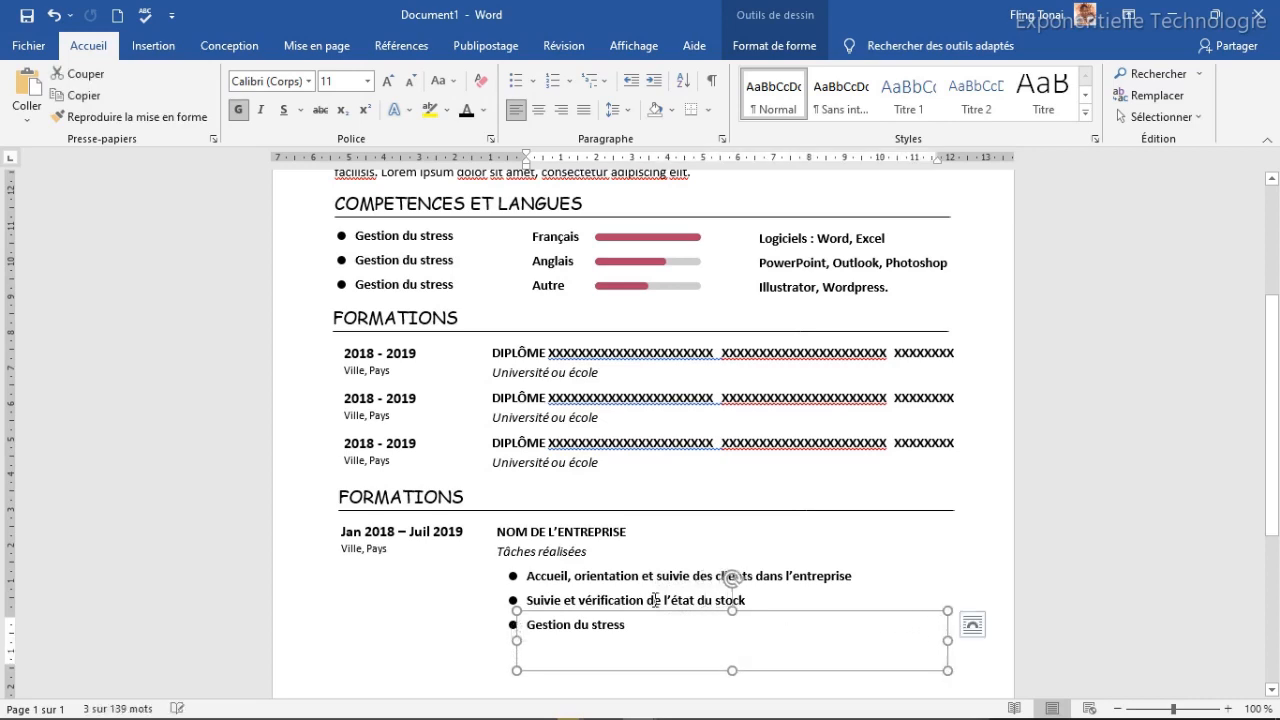
pyautogui.click(637, 627)
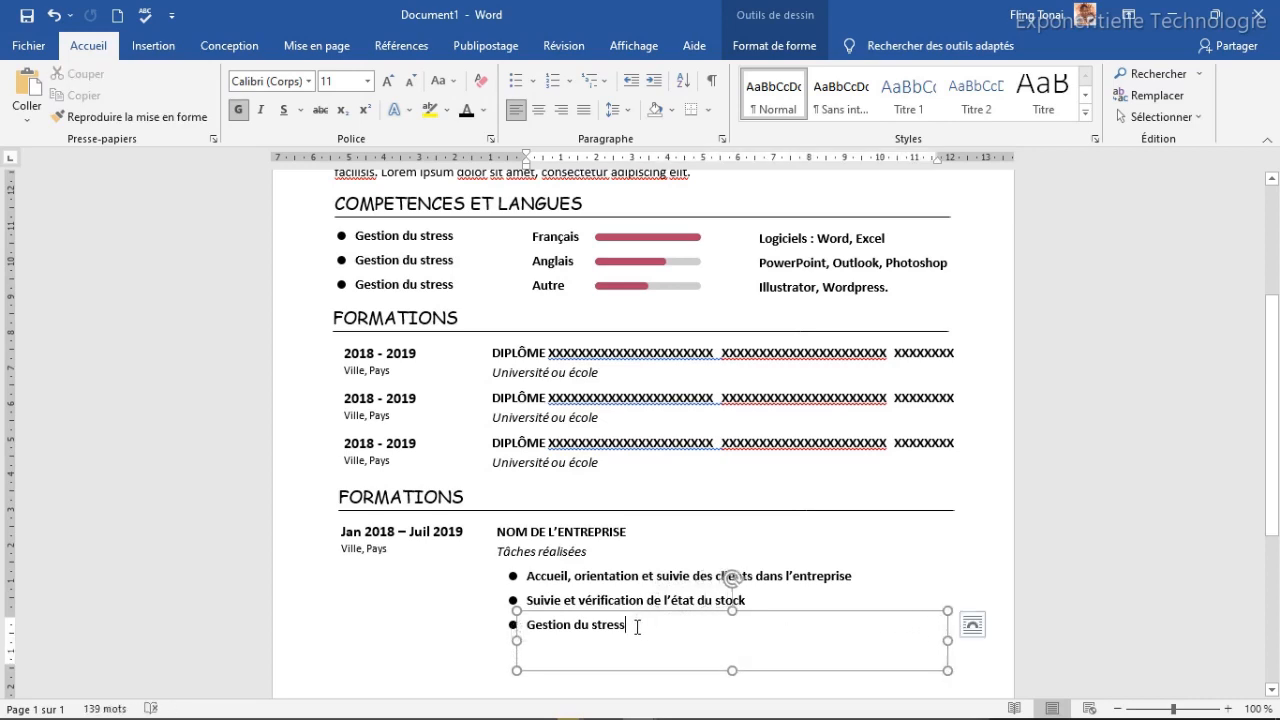
pyautogui.hotkey('ctrl', 'a')
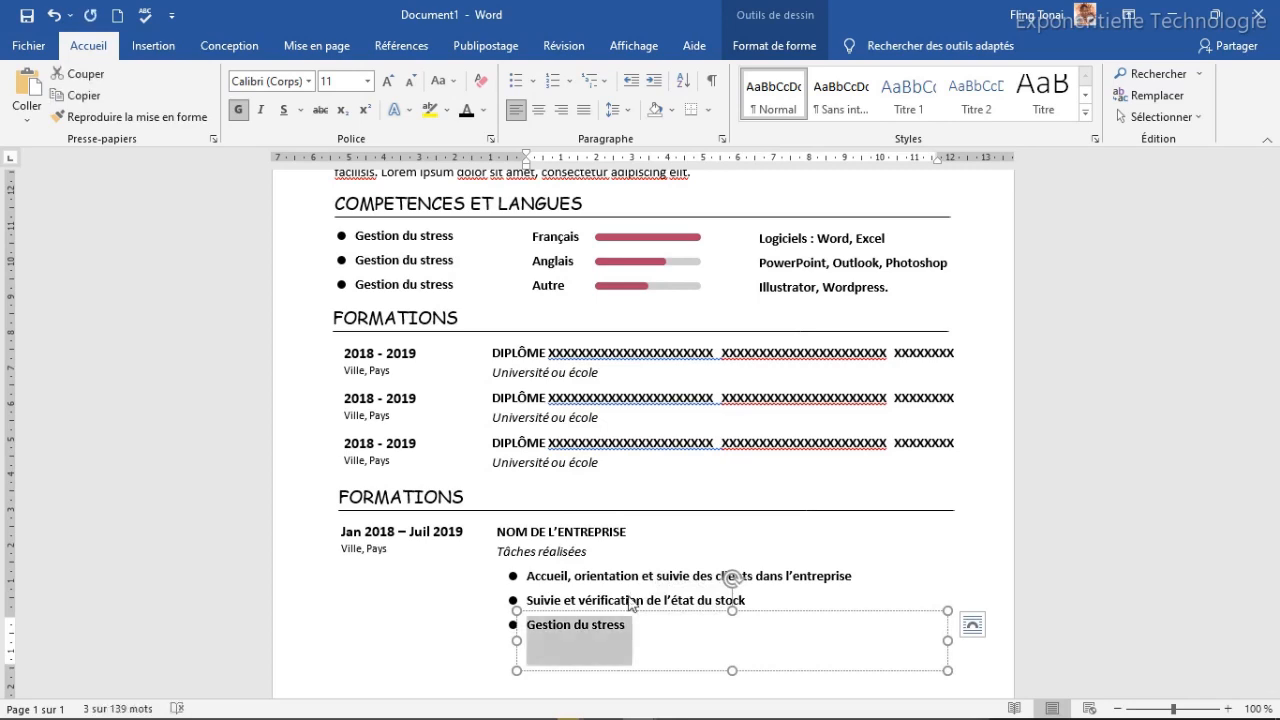
pyautogui.write('Listez ici toutes les tâches réalisées au sein de l’entreprise en privilégiant celles qui sont en rapport avec le poste recherché')
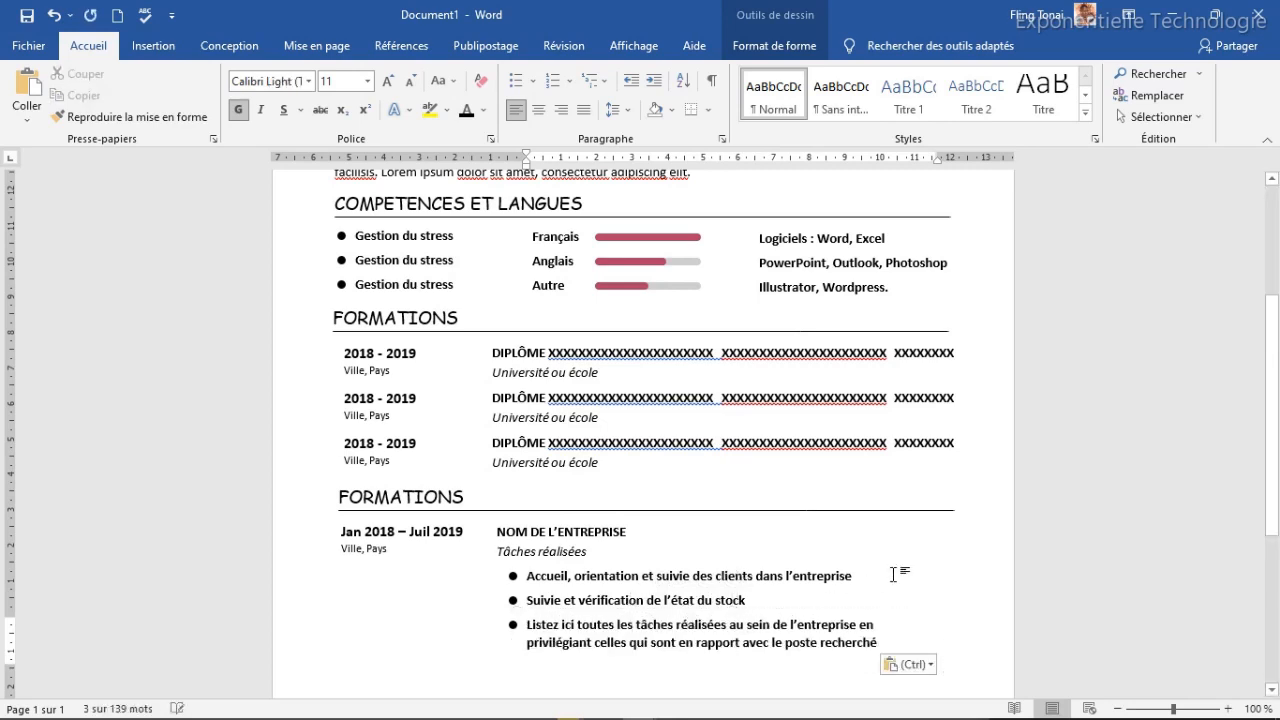
# Step: Duplicate the whole work-experience entry, including its date, company name and three bulleted tasks, and place the copy directly below the original
pyautogui.scroll(3, 898, 565)
pyautogui.scroll(-8, 894, 534)
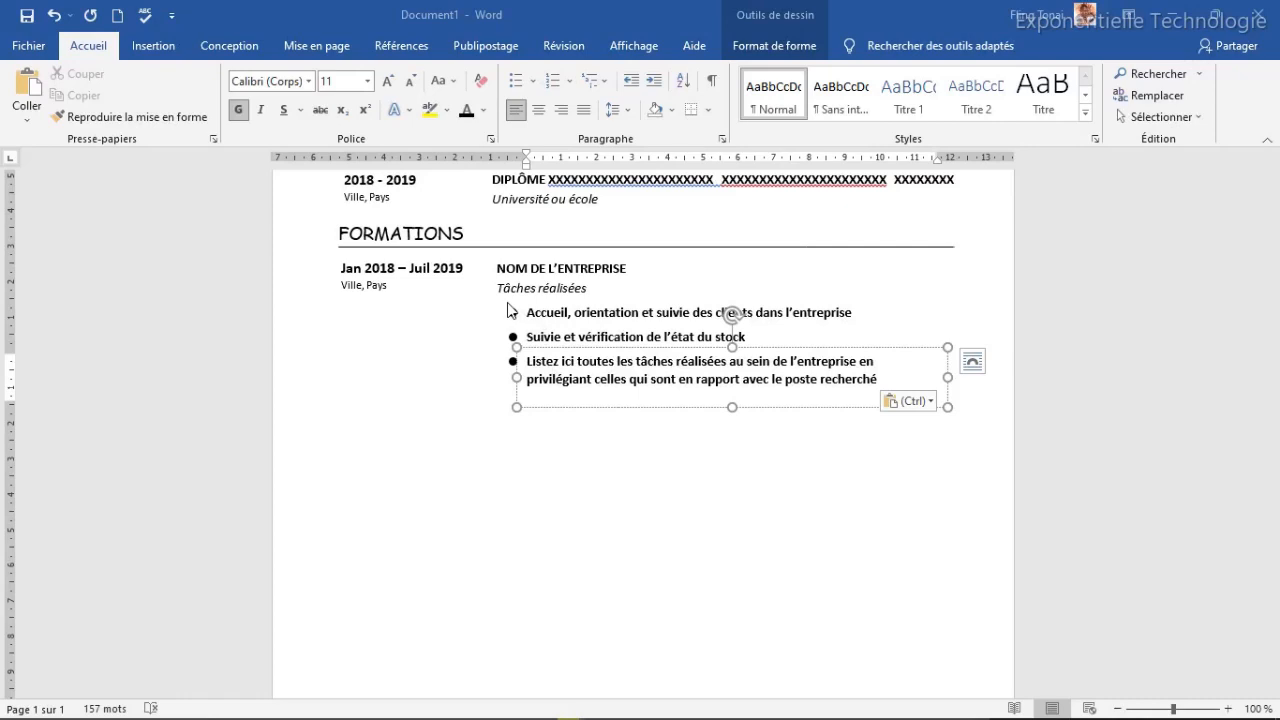
pyautogui.click(513, 313)
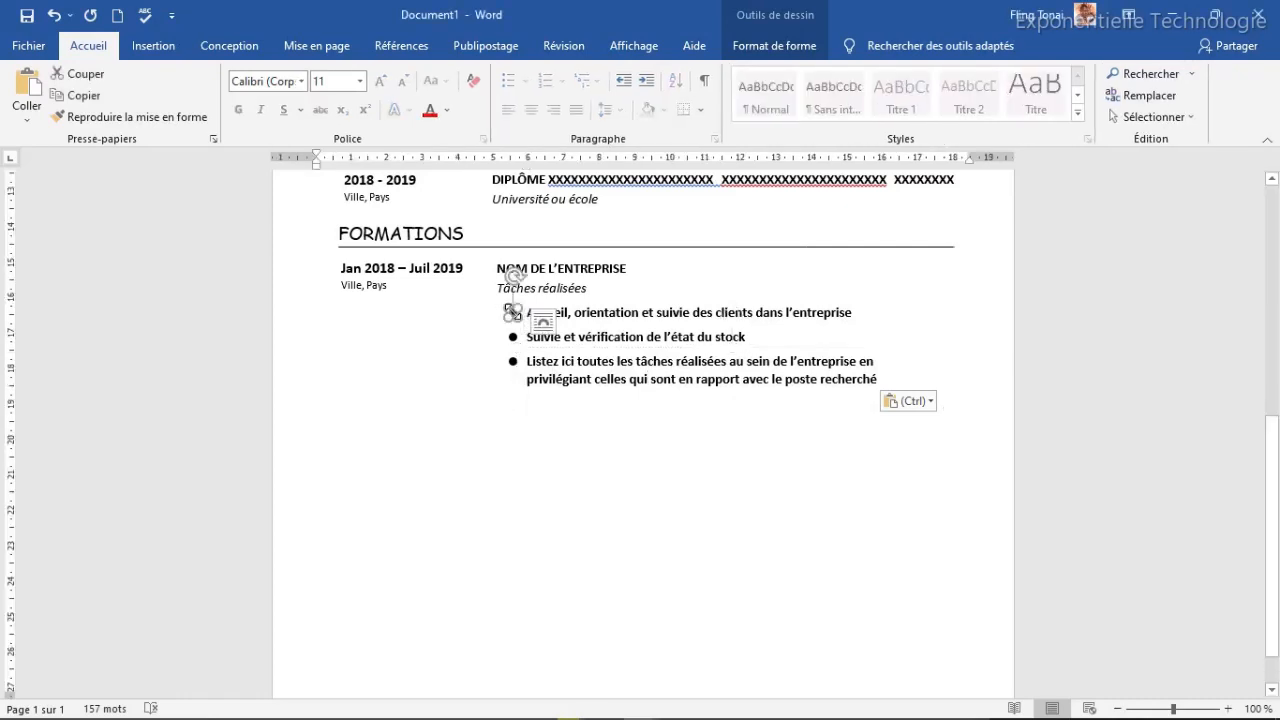
pyautogui.keyDown('shift'); pyautogui.click(514, 337); pyautogui.keyUp('shift')
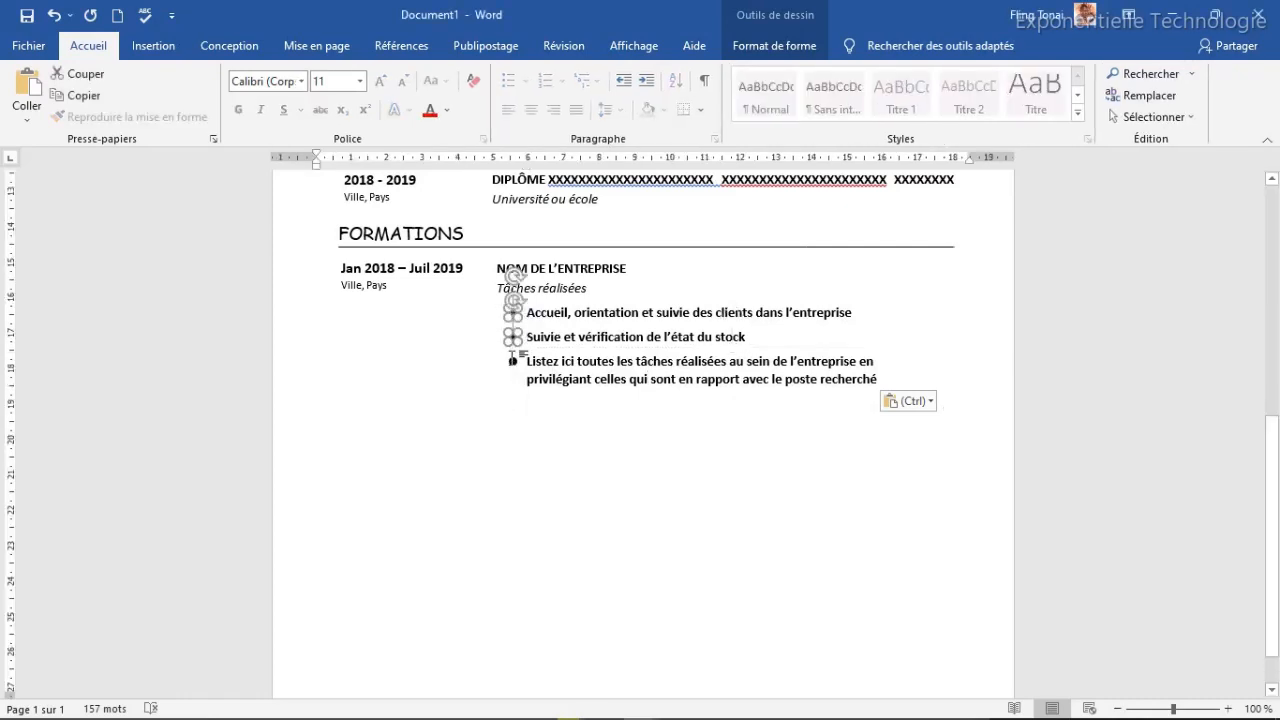
pyautogui.keyDown('shift'); pyautogui.click(511, 365); pyautogui.keyUp('shift')
pyautogui.keyDown('shift'); pyautogui.click(560, 348); pyautogui.keyUp('shift')
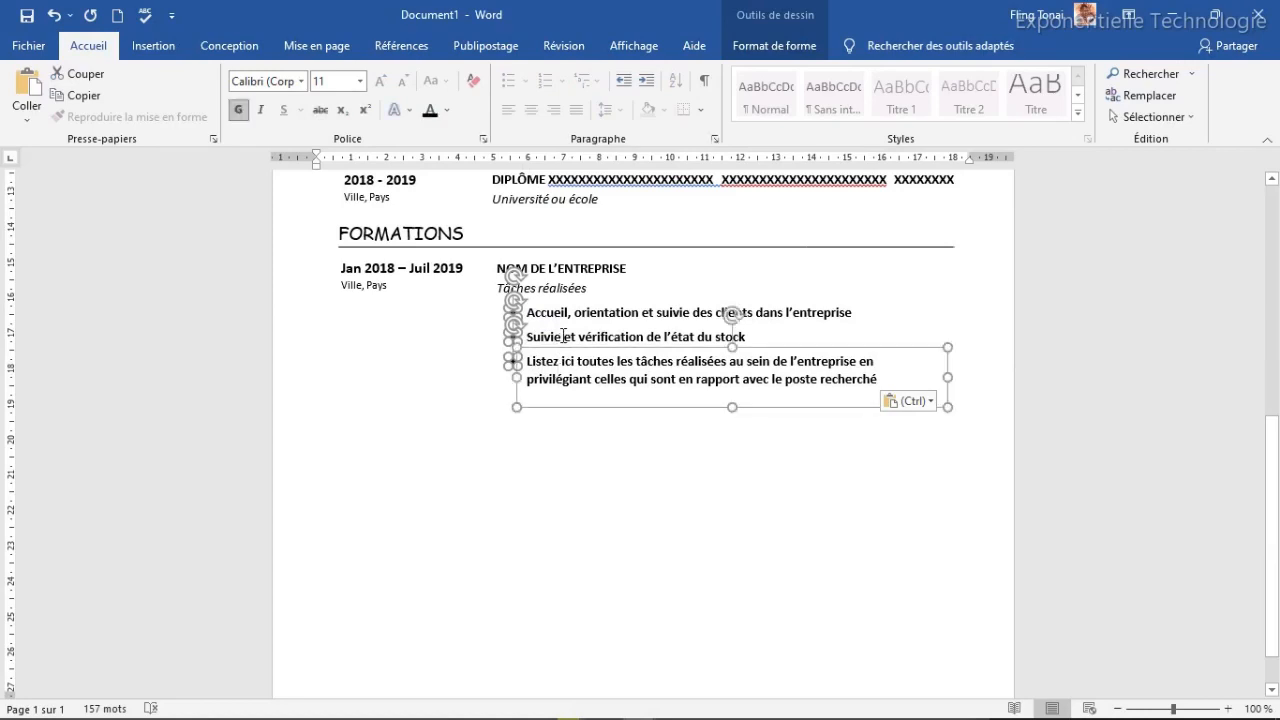
pyautogui.keyDown('shift'); pyautogui.click(563, 336); pyautogui.keyUp('shift')
pyautogui.keyDown('shift'); pyautogui.click(588, 313); pyautogui.keyUp('shift')
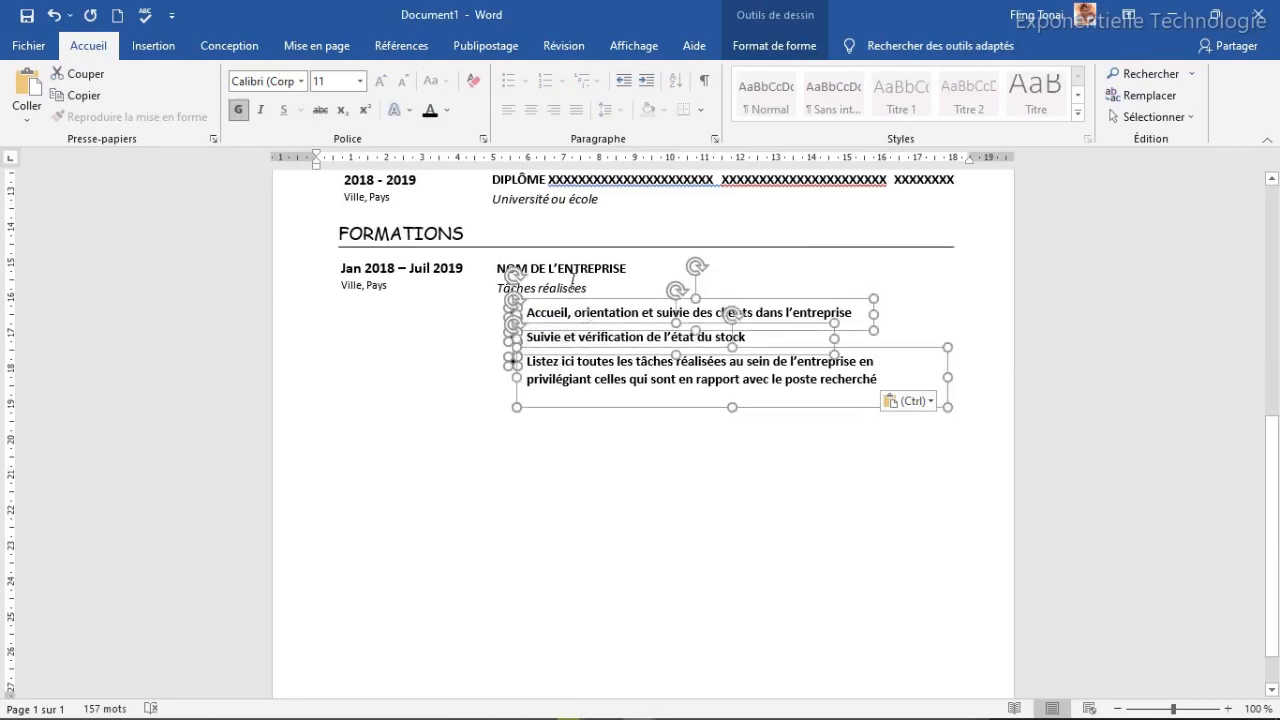
pyautogui.keyDown('shift'); pyautogui.click(573, 278); pyautogui.keyUp('shift')
pyautogui.keyDown('shift'); pyautogui.click(375, 277); pyautogui.keyUp('shift')
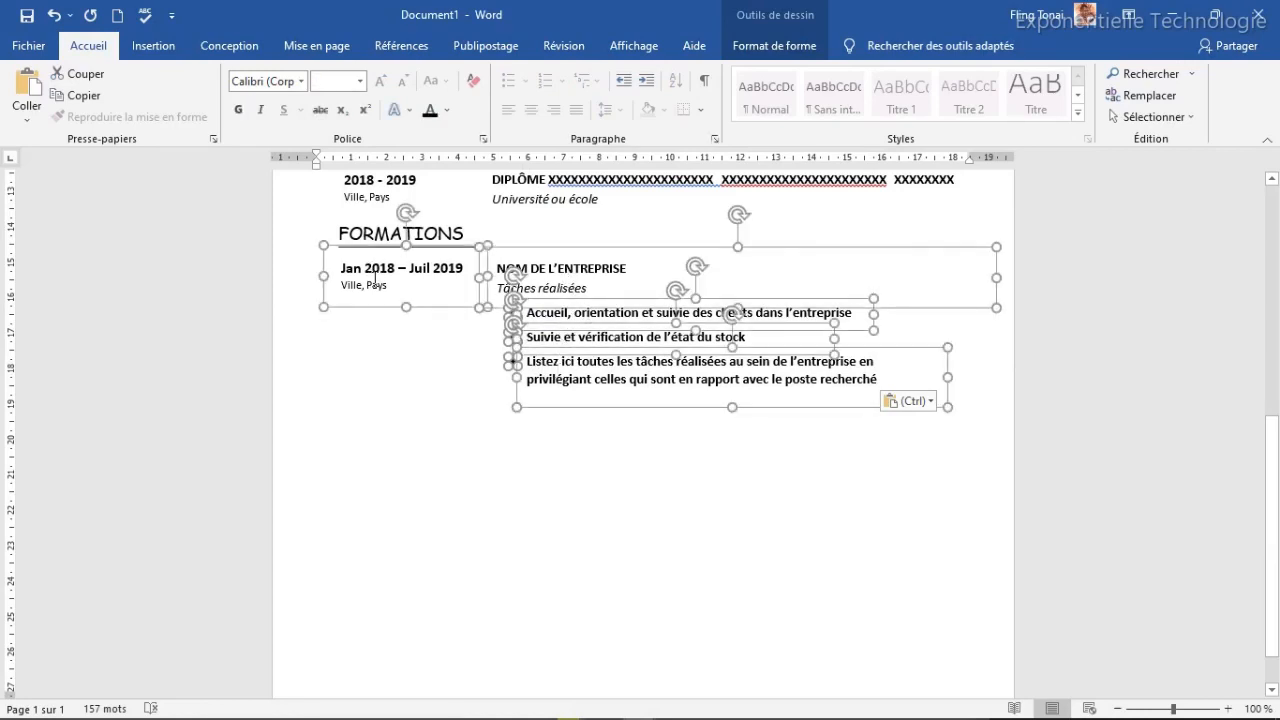
pyautogui.hotkey('ctrl', 'c')
pyautogui.hotkey('ctrl', 'v')
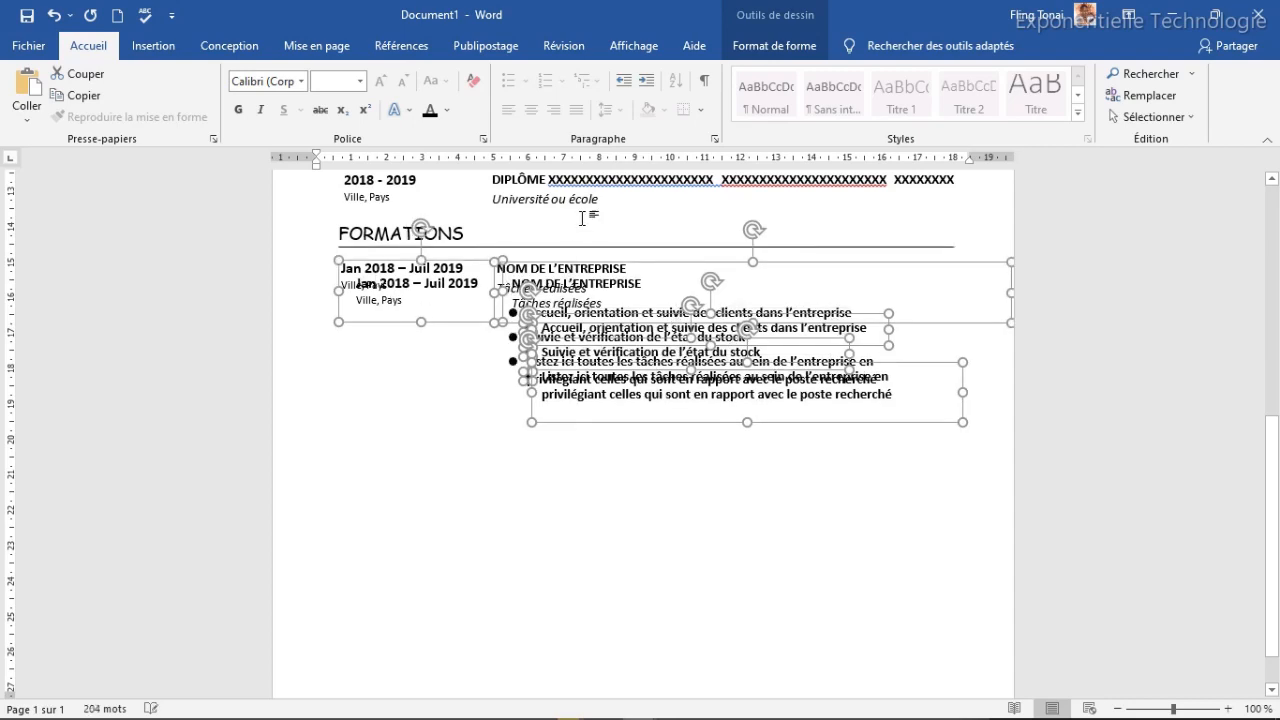
pyautogui.moveTo(640, 265); pyautogui.dragTo(626, 386)
# Step: Paste a third copy of the work-experience entry and align it below the second one
pyautogui.hotkey('ctrl', 'v')
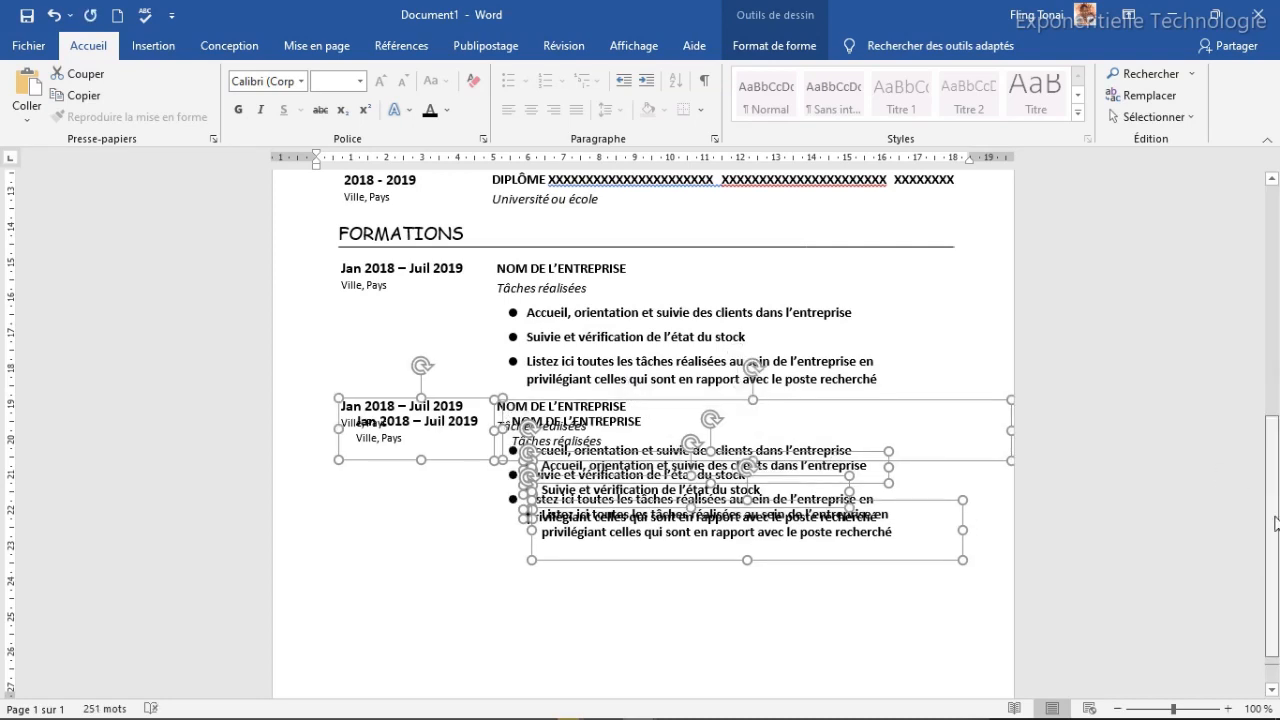
pyautogui.scroll(-1, 1270, 500)
pyautogui.moveTo(659, 348); pyautogui.dragTo(650, 475)
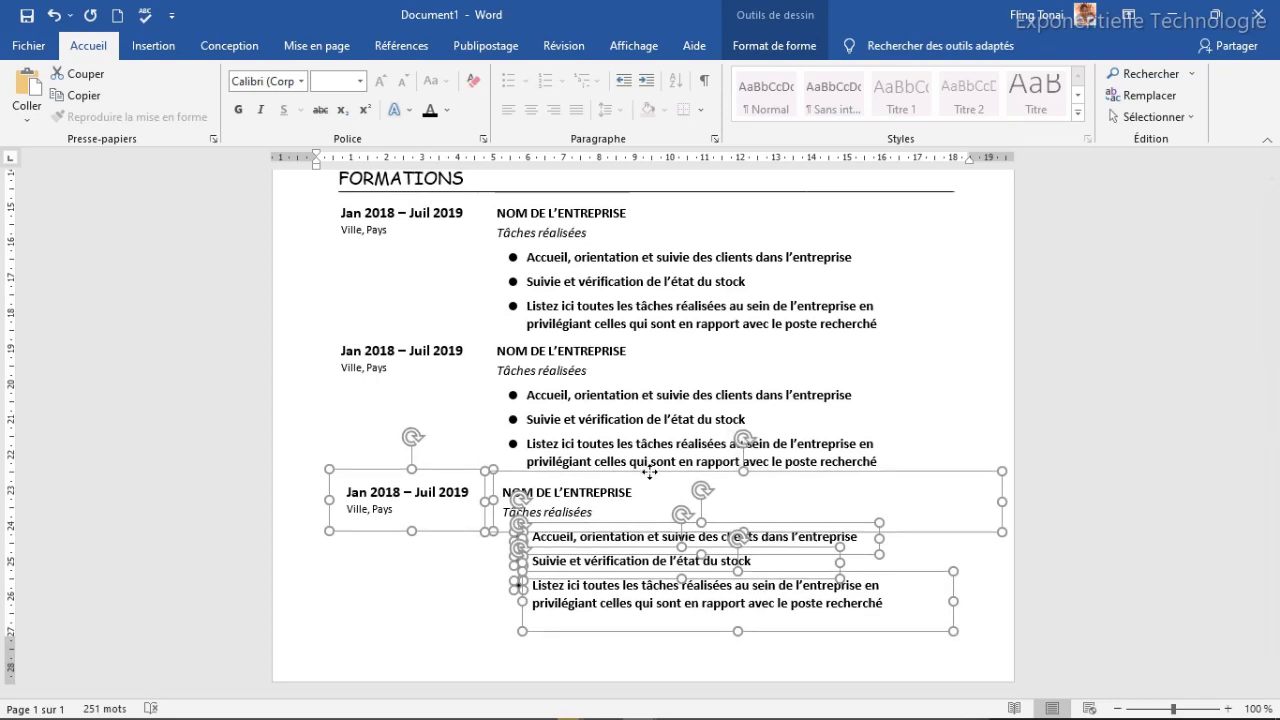
pyautogui.moveTo(650, 472); pyautogui.dragTo(644, 472)
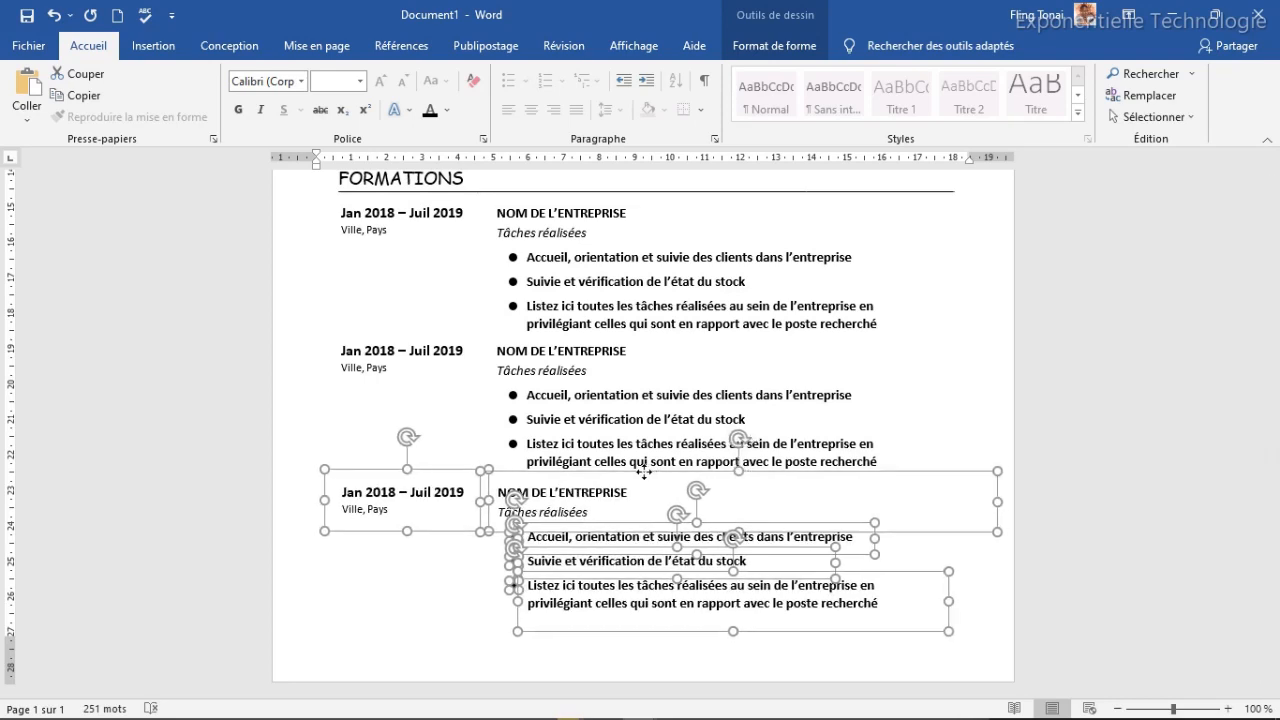
pyautogui.click(700, 380)
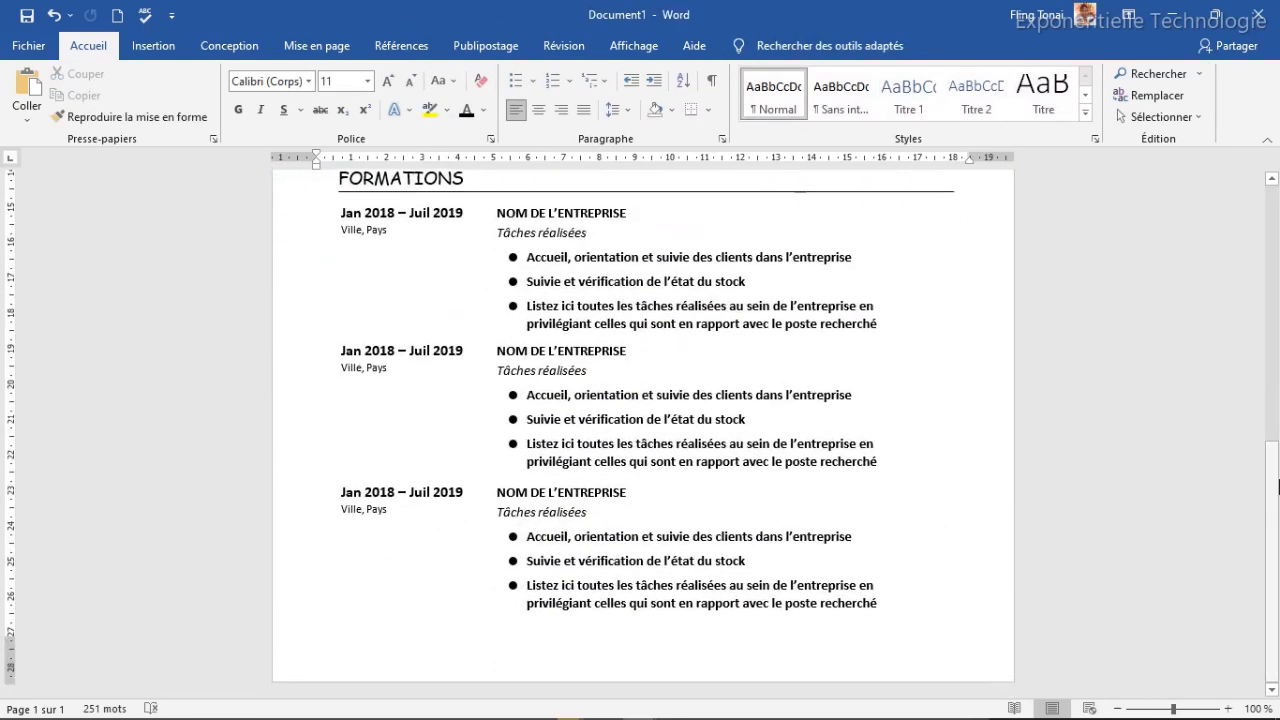
# Step: Duplicate the work-experience section's "FORMATIONS" heading with its line and align the copy below the third entry
pyautogui.moveTo(1271, 478); pyautogui.dragTo(1258, 450)
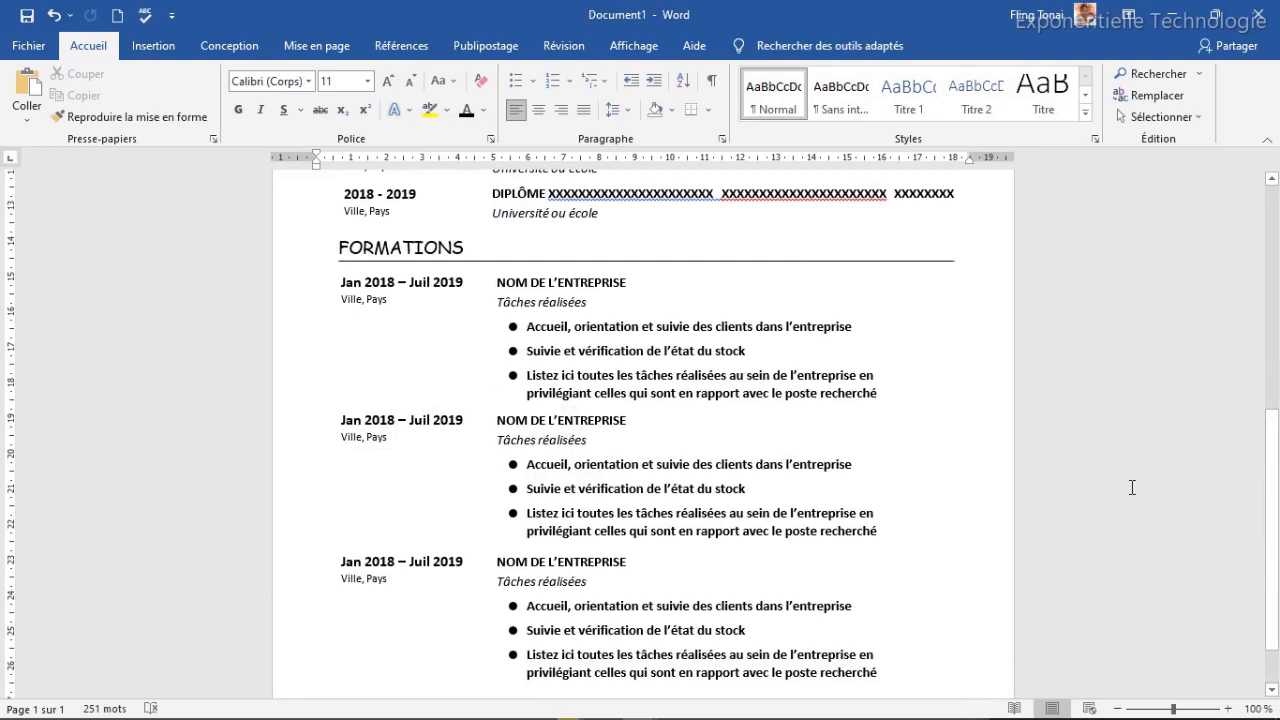
pyautogui.moveTo(1276, 486); pyautogui.dragTo(1276, 464)
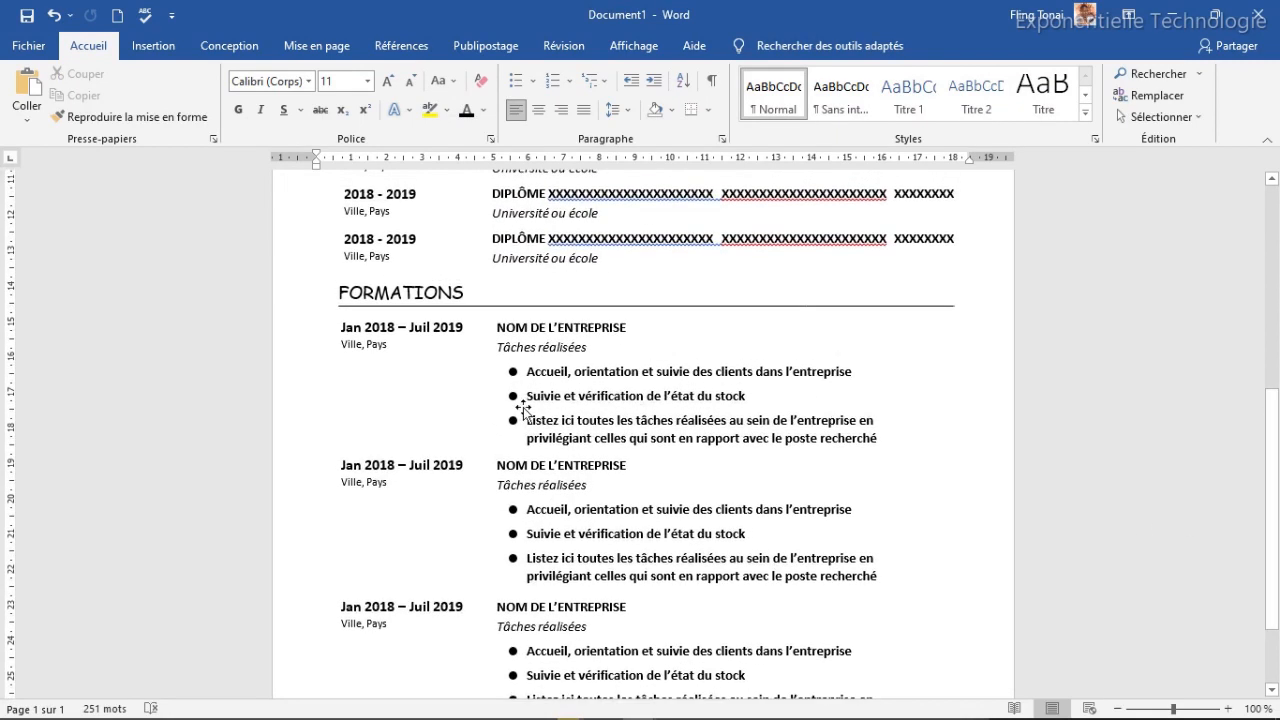
pyautogui.click(425, 291)
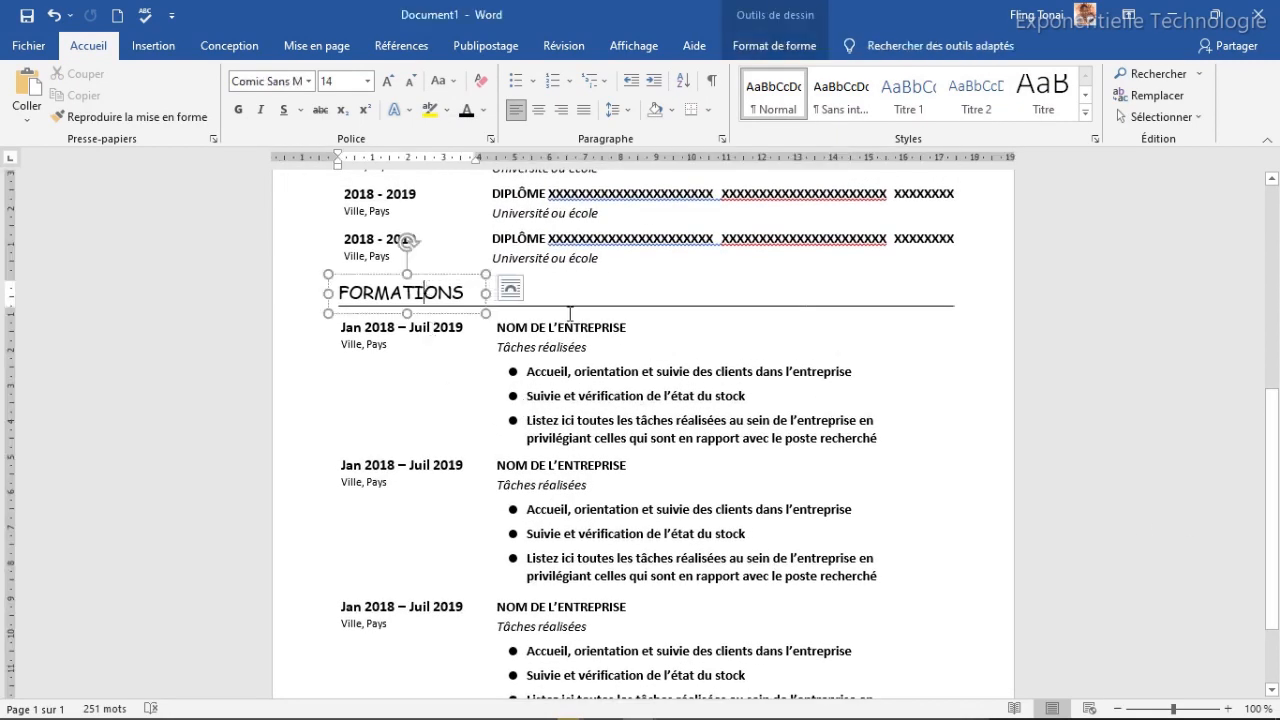
pyautogui.keyDown('shift'); pyautogui.click(577, 306); pyautogui.keyUp('shift')
pyautogui.hotkey('ctrl', 'd')
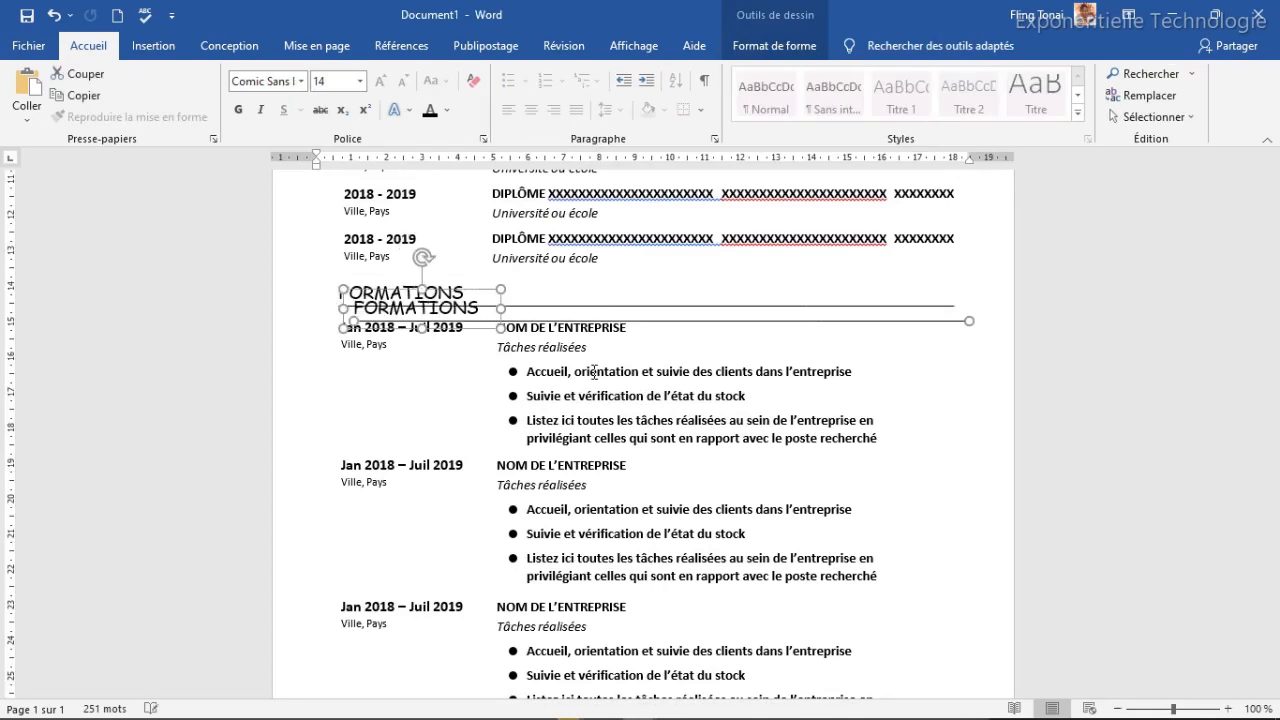
pyautogui.moveTo(489, 287); pyautogui.dragTo(487, 650)
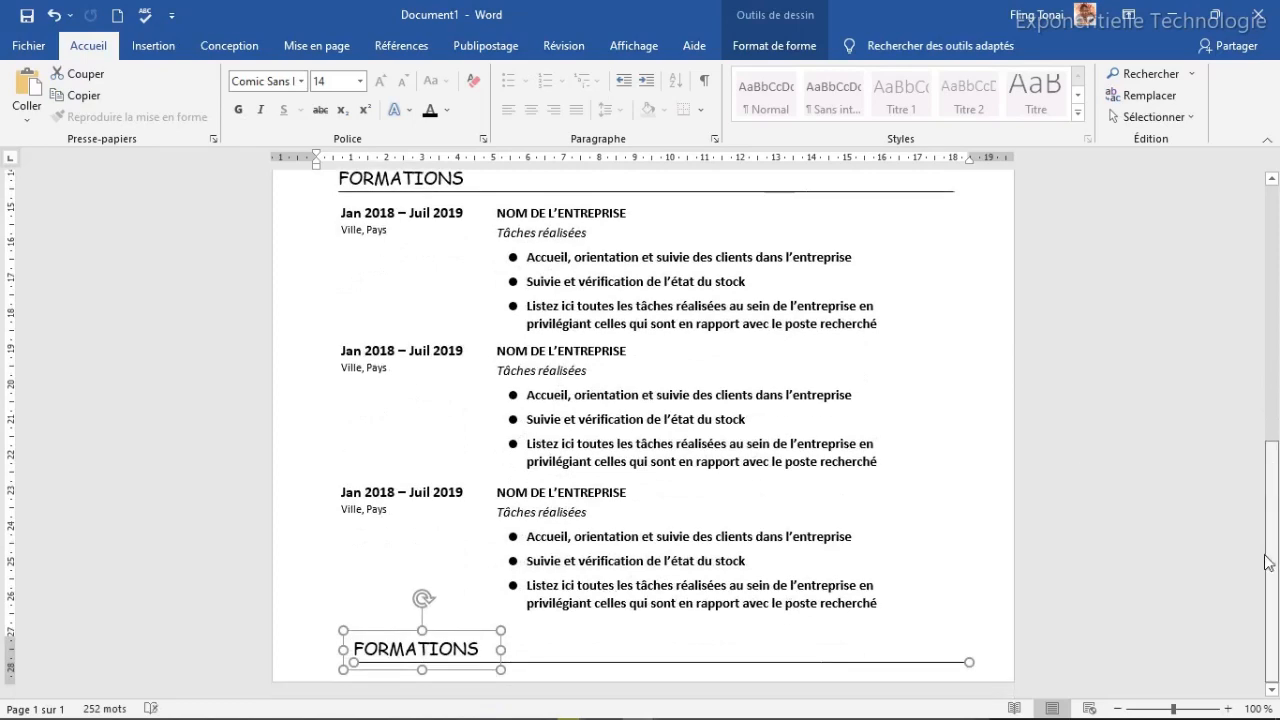
pyautogui.moveTo(457, 630); pyautogui.dragTo(437, 607)
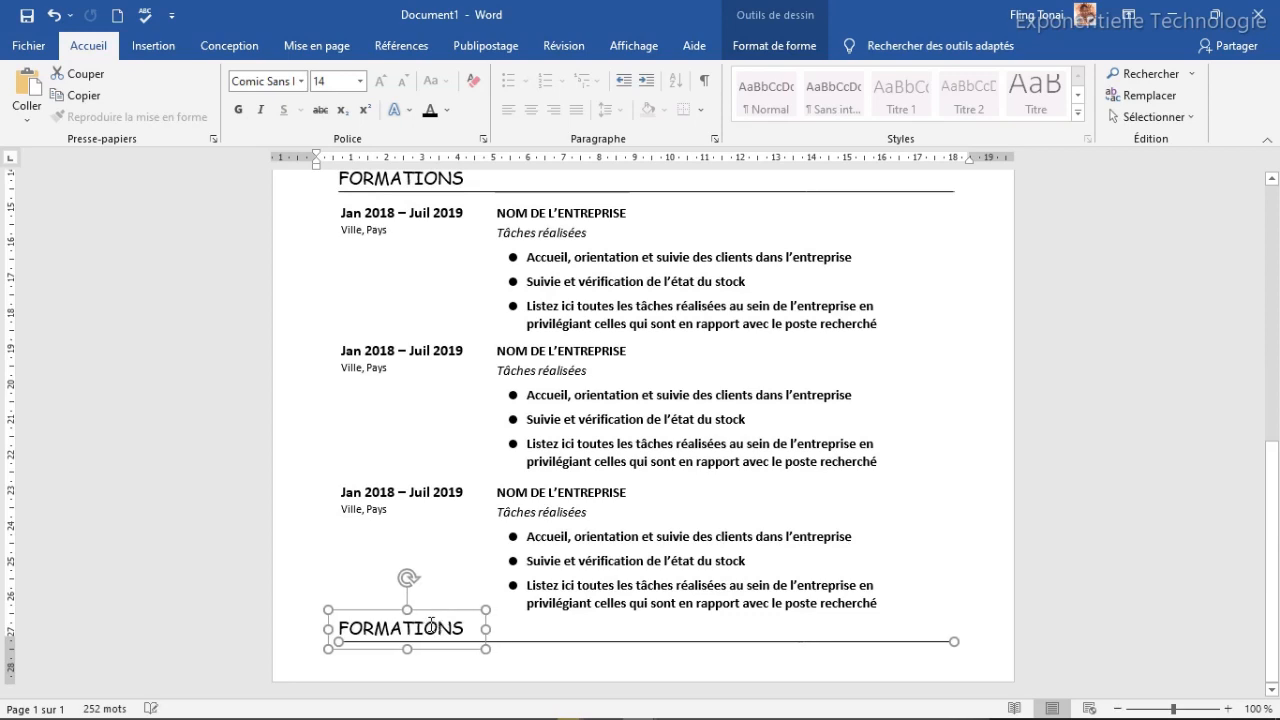
# Step: Widen the copied heading's text box and replace its text with "CENTRES D'INTERETS"
pyautogui.click(430, 625)
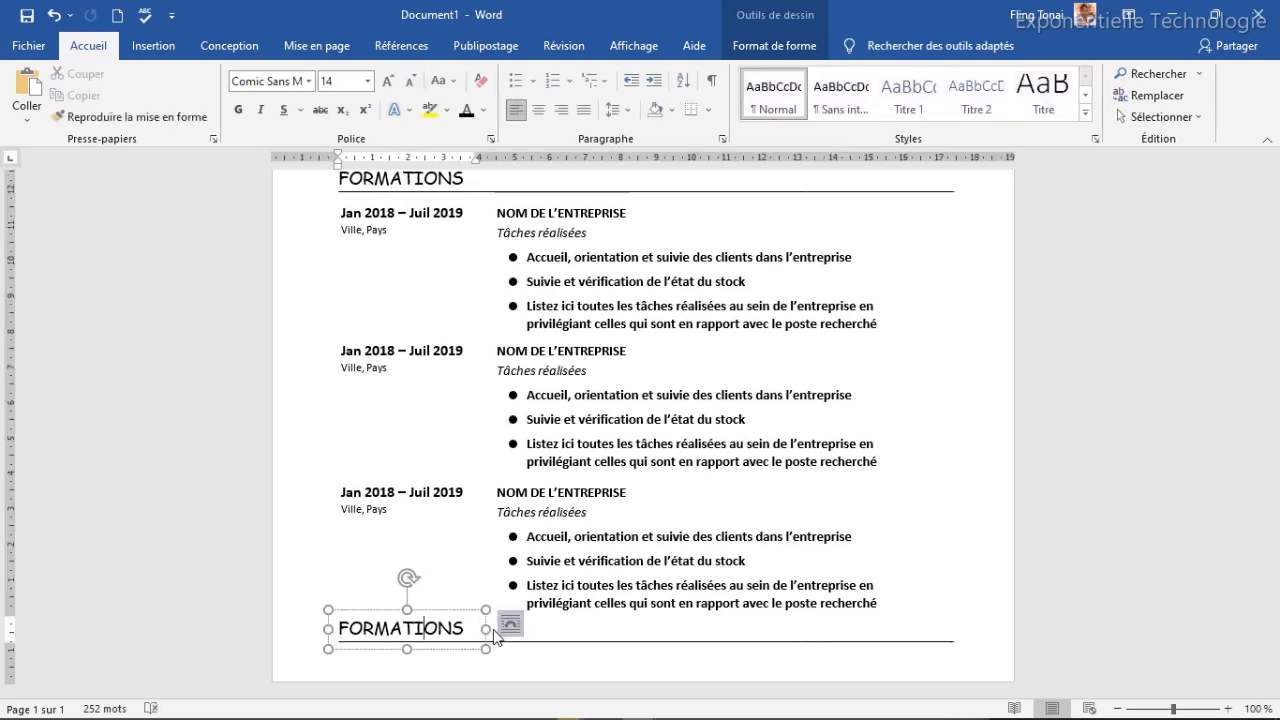
pyautogui.moveTo(486, 629); pyautogui.dragTo(590, 627)
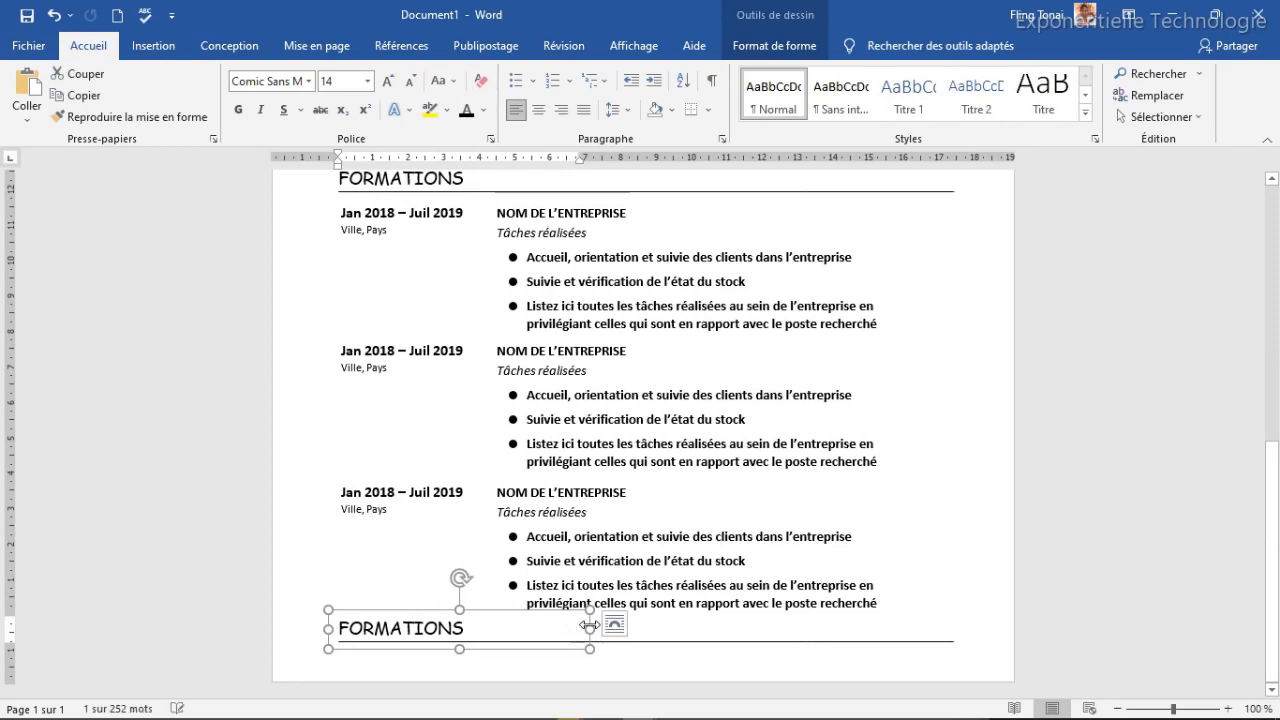
pyautogui.hotkey('ctrl', 'a')
pyautogui.write('CE')
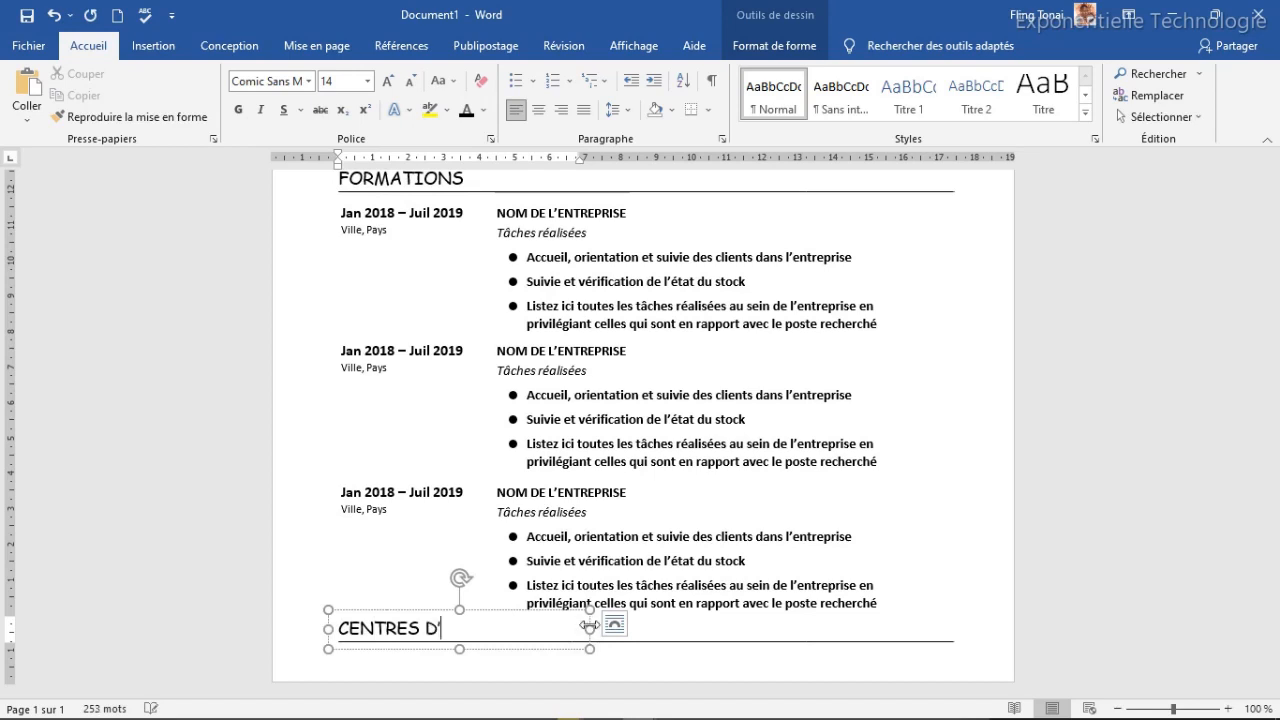
pyautogui.write("NTRES D'INTERETS")
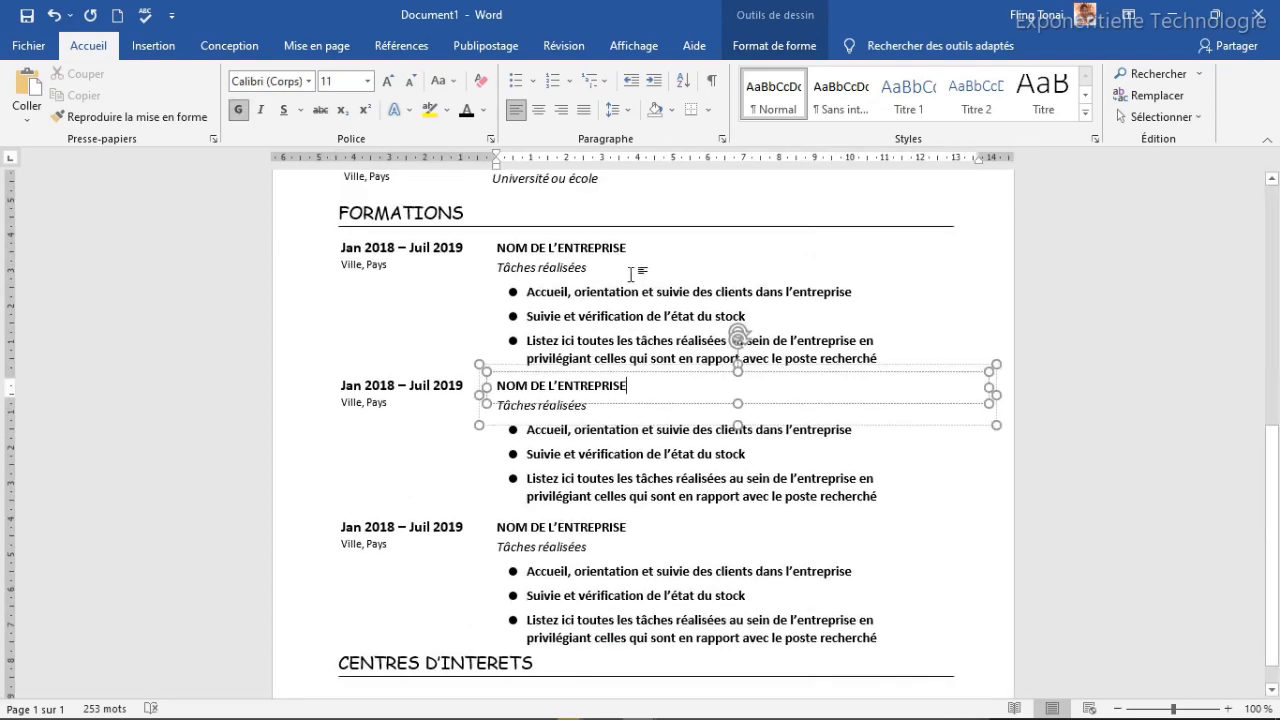
# Step: Move the second and third bulleted tasks of the first work-experience entry up to tighten their line spacing
pyautogui.click(512, 315)
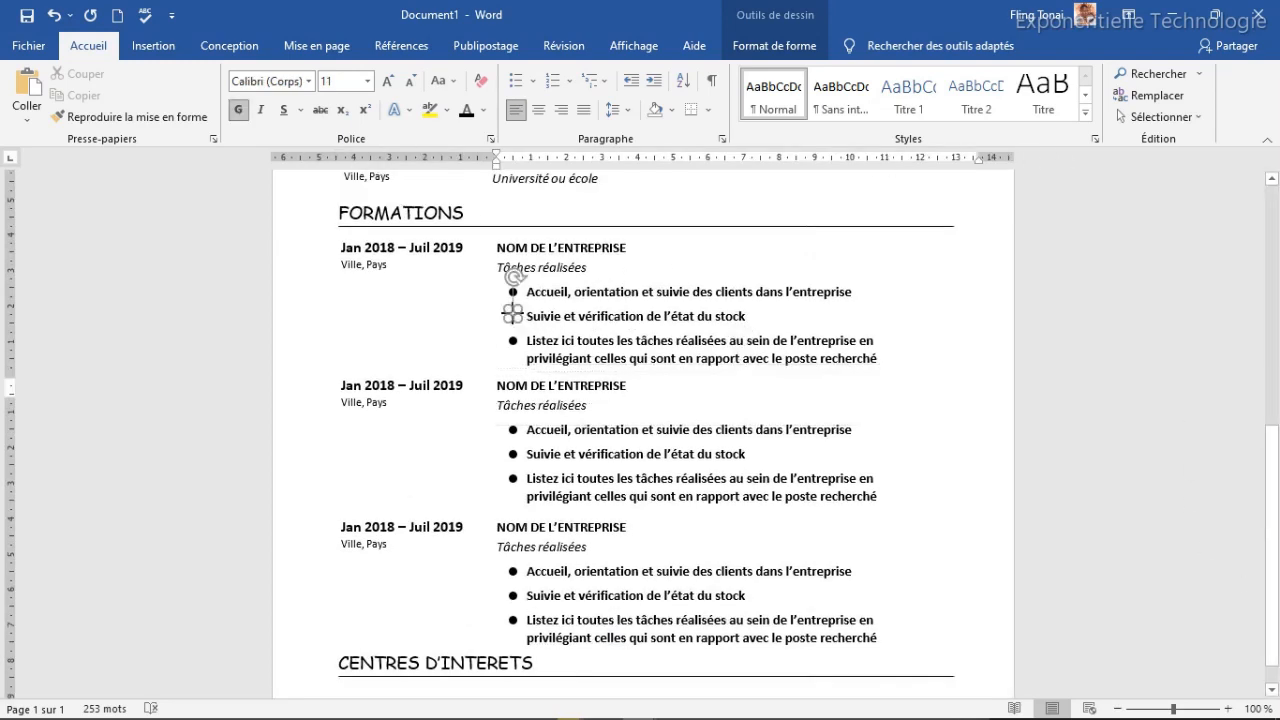
pyautogui.click(581, 318)
pyautogui.moveTo(589, 307); pyautogui.dragTo(590, 304)
pyautogui.click(513, 341)
pyautogui.keyDown('shift'); pyautogui.click(648, 333); pyautogui.keyUp('shift')
pyautogui.moveTo(648, 333); pyautogui.dragTo(648, 325)
pyautogui.click(630, 318)
pyautogui.click(513, 314)
pyautogui.keyDown('shift'); pyautogui.click(543, 316); pyautogui.keyUp('shift')
pyautogui.moveTo(571, 339); pyautogui.dragTo(543, 313)
pyautogui.click(513, 332)
pyautogui.keyDown('shift'); pyautogui.click(543, 317); pyautogui.keyUp('shift')
# Step: Move the three bulleted tasks of the second work-experience entry up to tighten their spacing
pyautogui.click(569, 430)
pyautogui.click(513, 430)
pyautogui.keyDown('shift'); pyautogui.click(593, 420); pyautogui.keyUp('shift')
pyautogui.moveTo(593, 420); pyautogui.dragTo(593, 417)
pyautogui.click(513, 455)
pyautogui.keyDown('shift'); pyautogui.click(592, 461); pyautogui.keyUp('shift')
pyautogui.moveTo(593, 462); pyautogui.dragTo(596, 485)
pyautogui.click(513, 479)
pyautogui.keyDown('shift'); pyautogui.click(595, 494); pyautogui.keyUp('shift')
# Step: Nudge the three bulleted tasks of the third work-experience entry upward to tighten their spacing
pyautogui.click(554, 578)
pyautogui.click(511, 571)
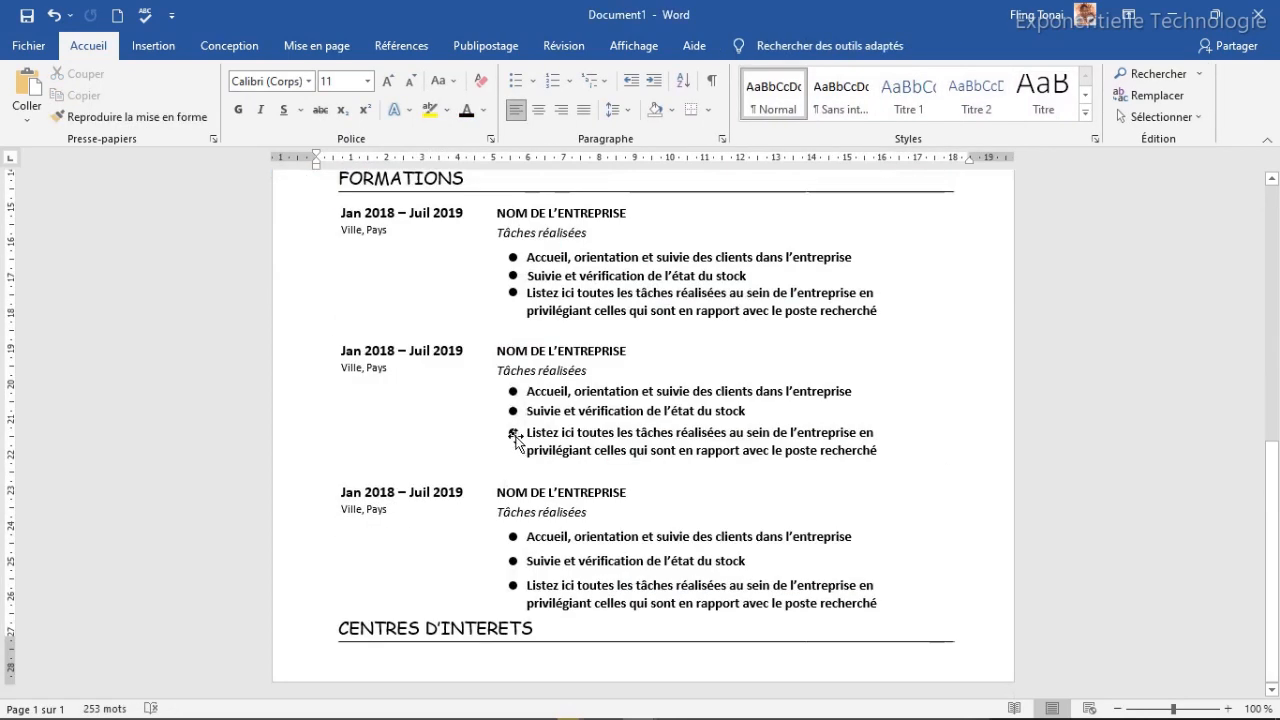
pyautogui.click(513, 537)
pyautogui.keyDown('shift'); pyautogui.click(591, 543); pyautogui.keyUp('shift')
pyautogui.press('Up')
pyautogui.press('Up')
pyautogui.click(513, 561)
pyautogui.keyDown('shift'); pyautogui.click(603, 563); pyautogui.keyUp('shift')
pyautogui.press('Up')
pyautogui.press('Up')
pyautogui.press('Up')
pyautogui.press('Up')
pyautogui.click(513, 585)
pyautogui.keyDown('shift'); pyautogui.click(618, 590); pyautogui.keyUp('shift')
pyautogui.press('Up')
pyautogui.press('Up')
pyautogui.press('Up')
pyautogui.press('Up')
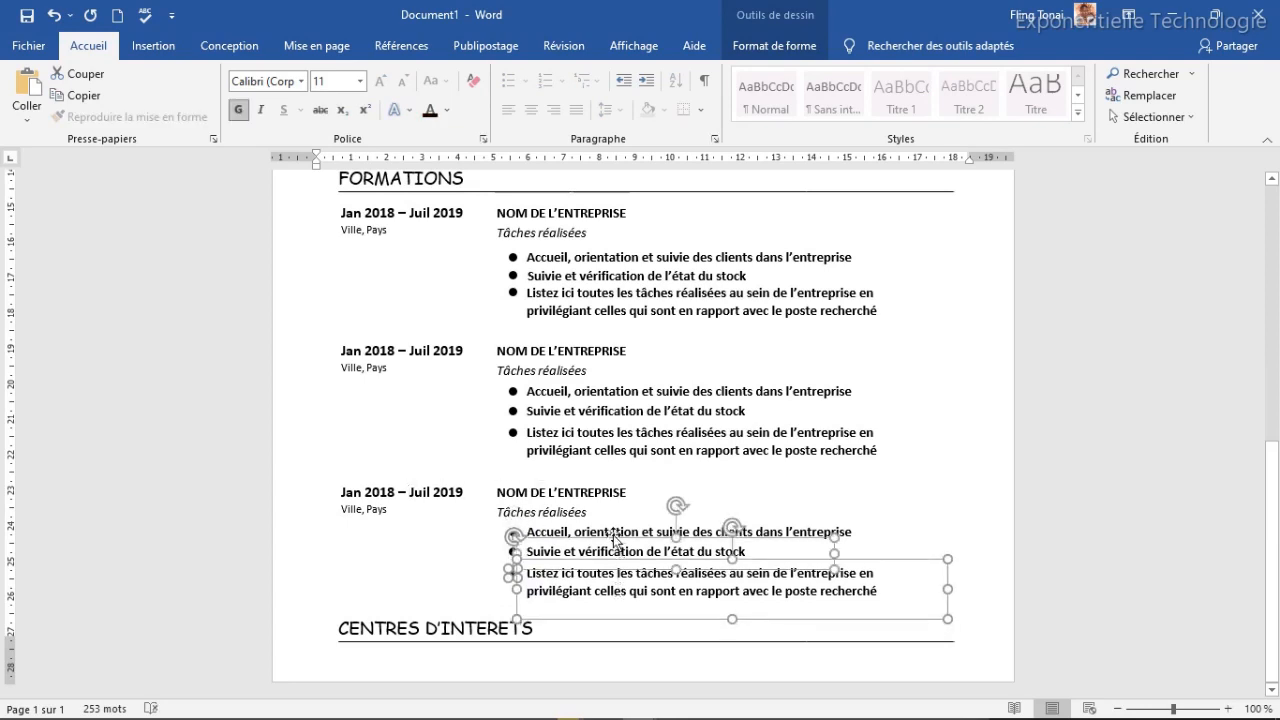
# Step: Select the remaining parts of the third work-experience entry and nudge it up closer to the second entry
pyautogui.keyDown('shift'); pyautogui.click(614, 540); pyautogui.keyUp('shift')
pyautogui.keyDown('shift'); pyautogui.click(552, 493); pyautogui.keyUp('shift')
pyautogui.keyDown('shift'); pyautogui.click(404, 493); pyautogui.keyUp('shift')
pyautogui.press('Up')
pyautogui.press('Up')
pyautogui.press('Up')
pyautogui.press('Up')
pyautogui.press('Up')
pyautogui.press('Up')
# Step: Add the second work-experience entry to the selection and nudge both entries up to just below the first one
pyautogui.keyDown('shift'); pyautogui.click(556, 411); pyautogui.keyUp('shift')
pyautogui.keyDown('shift'); pyautogui.click(556, 433); pyautogui.keyUp('shift')
pyautogui.keyDown('shift'); pyautogui.click(556, 433); pyautogui.keyUp('shift')
pyautogui.keyDown('shift'); pyautogui.click(556, 411); pyautogui.keyUp('shift')
pyautogui.keyDown('shift'); pyautogui.click(513, 391); pyautogui.keyUp('shift')
pyautogui.keyDown('shift'); pyautogui.click(513, 411); pyautogui.keyUp('shift')
pyautogui.keyDown('shift'); pyautogui.click(513, 433); pyautogui.keyUp('shift')
pyautogui.keyDown('shift'); pyautogui.click(556, 433); pyautogui.keyUp('shift')
pyautogui.keyDown('shift'); pyautogui.click(562, 412); pyautogui.keyUp('shift')
pyautogui.keyDown('shift'); pyautogui.click(560, 391); pyautogui.keyUp('shift')
pyautogui.keyDown('shift'); pyautogui.click(552, 353); pyautogui.keyUp('shift')
pyautogui.keyDown('shift'); pyautogui.click(424, 349); pyautogui.keyUp('shift')
pyautogui.press('Up')
pyautogui.press('Up')
pyautogui.press('Up')
pyautogui.press('Up')
pyautogui.press('Up')
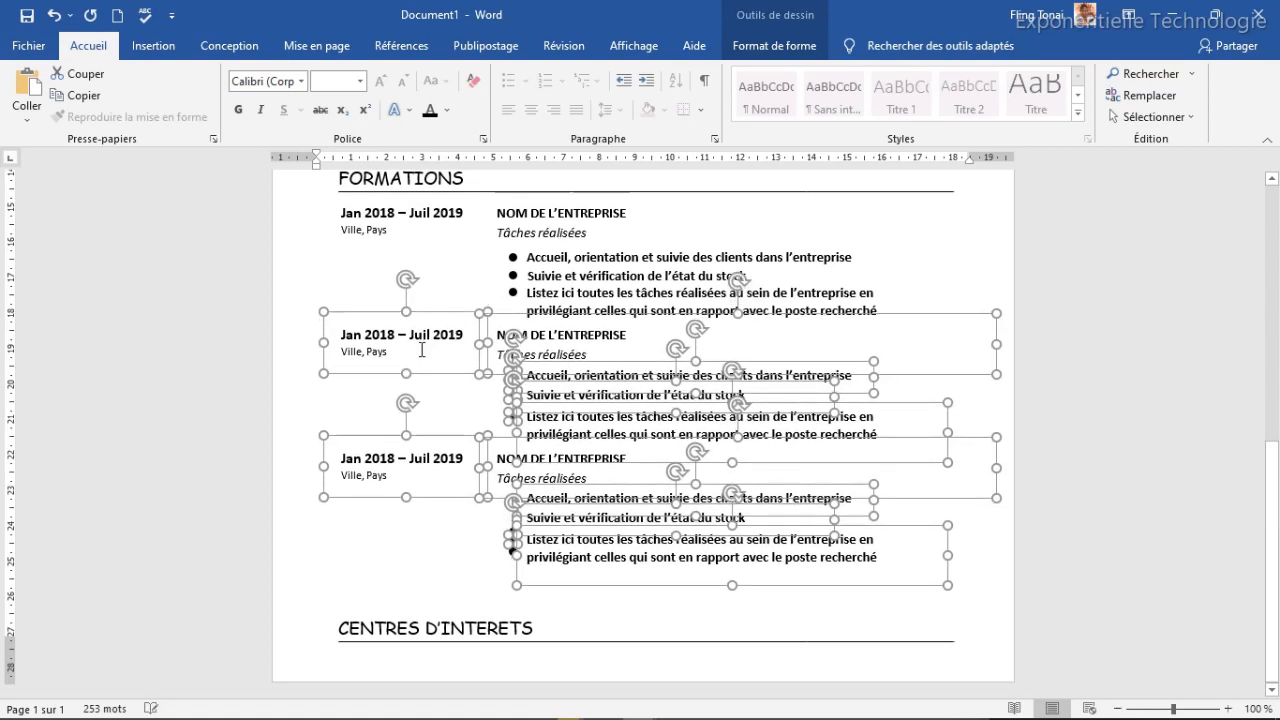
# Step: Move the "CENTRES D'INTERETS" heading and its line up to just below the third work-experience entry
pyautogui.click(632, 641)
pyautogui.click(512, 609)
pyautogui.moveTo(512, 609); pyautogui.dragTo(512, 572)
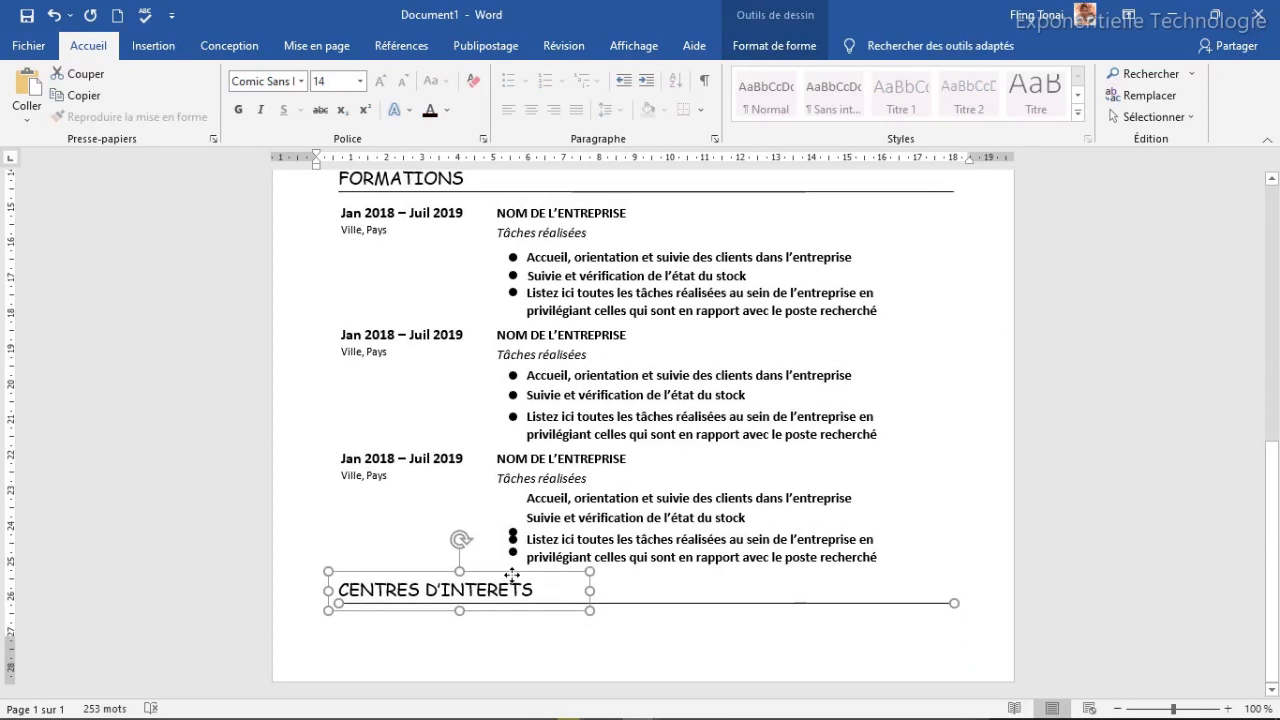
# Step: Realign the bullet dots of the third work-experience entry with their three task lines
pyautogui.click(515, 537)
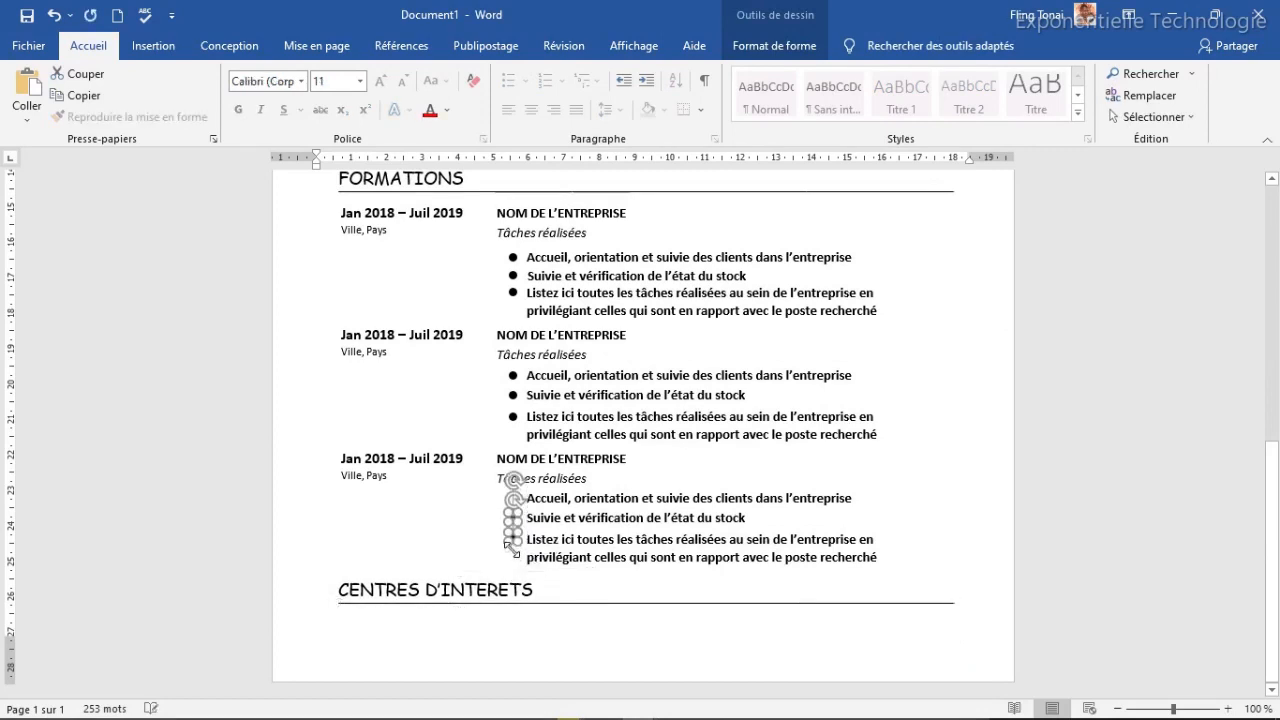
pyautogui.scroll(9, 519, 556)
pyautogui.scroll(-9, 519, 556)
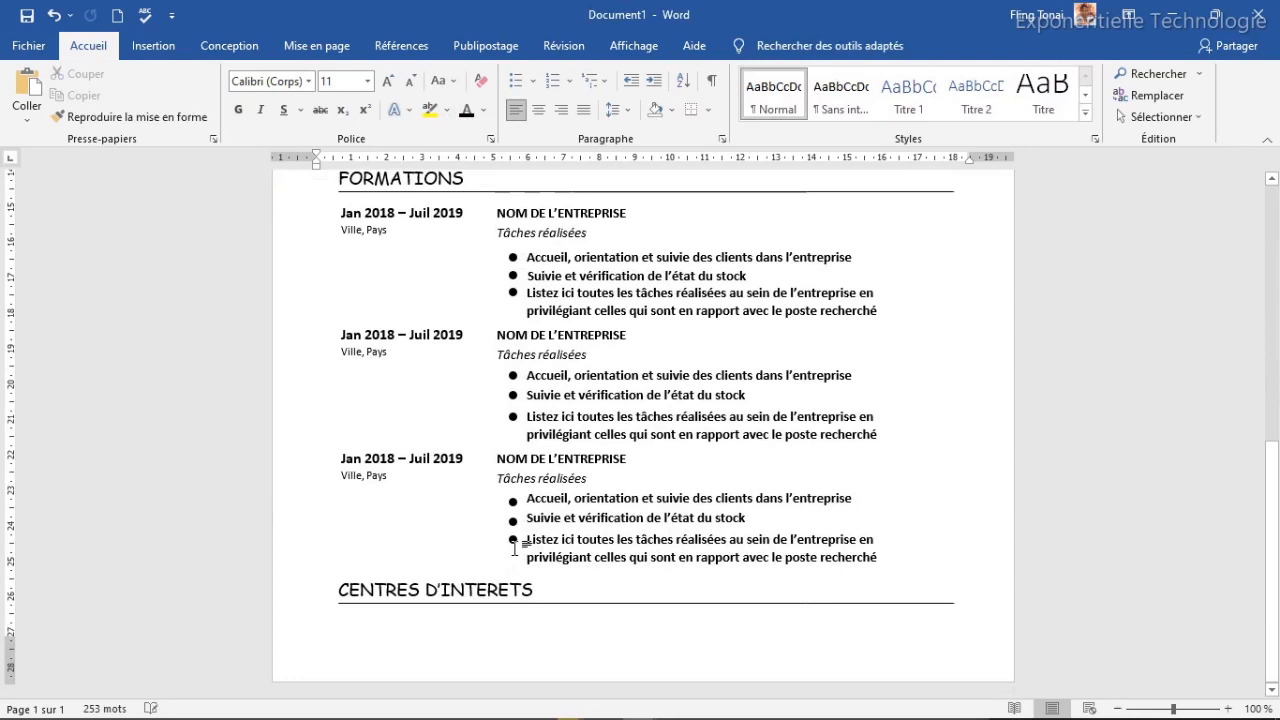
pyautogui.click(515, 548)
pyautogui.click(514, 519)
pyautogui.click(530, 526)
pyautogui.click(614, 626)
# Step: Copy the first task line's text box from the third work-experience entry to just below the "CENTRES D'INTERETS" heading line
pyautogui.click(625, 495)
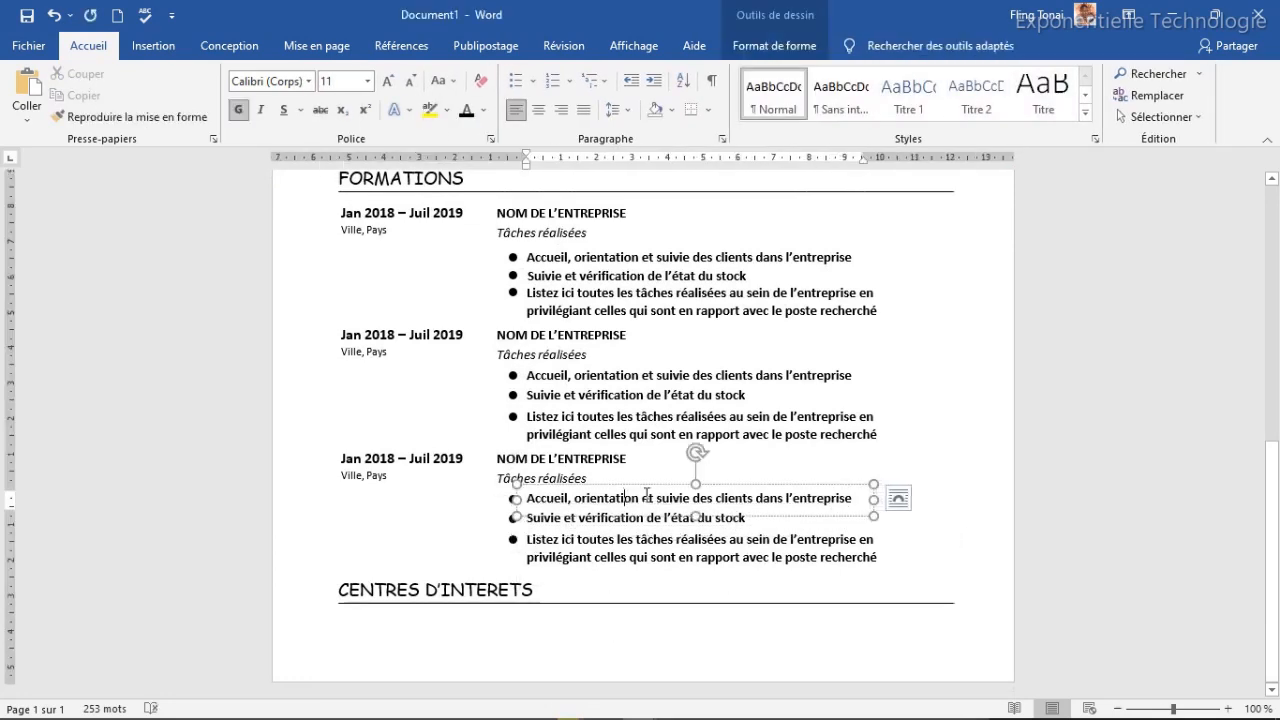
pyautogui.click(643, 487)
pyautogui.moveTo(646, 500); pyautogui.dragTo(455, 614)
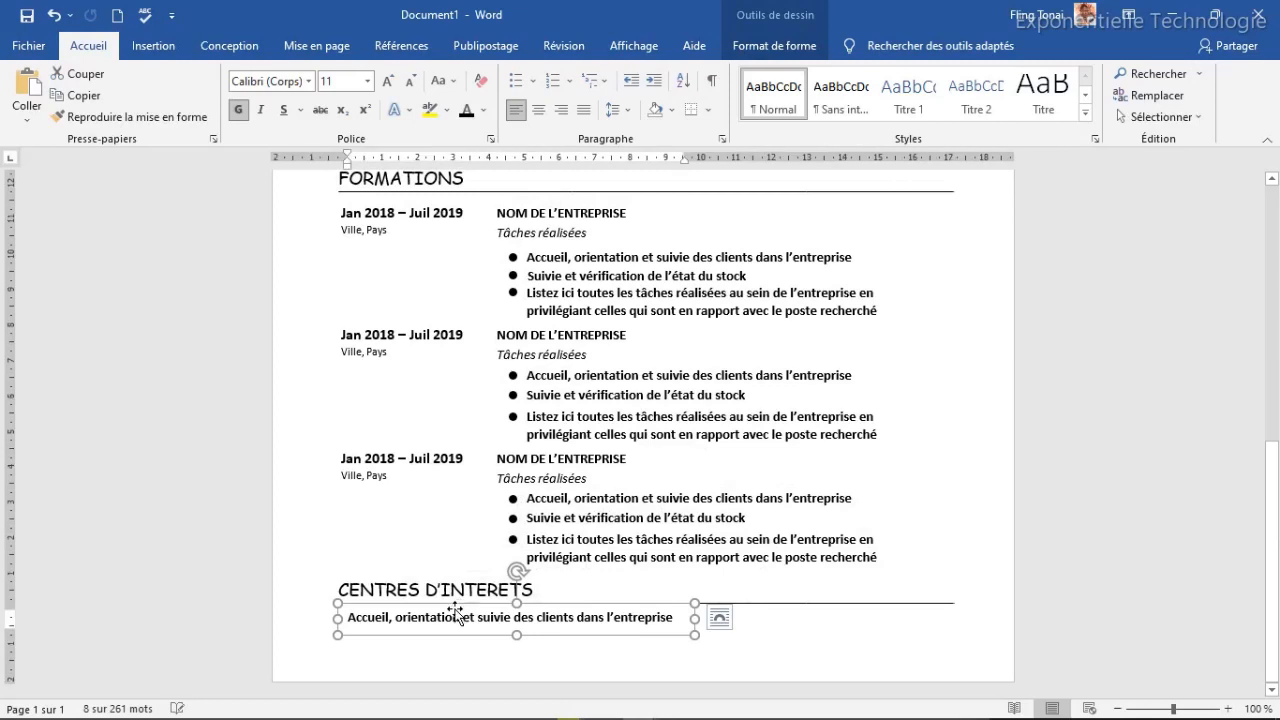
# Step: Replace the copied text with "Voyage : Afrique etc…" and narrow its text box to suit the shorter line
pyautogui.click(446, 615)
pyautogui.tripleClick(447, 618)
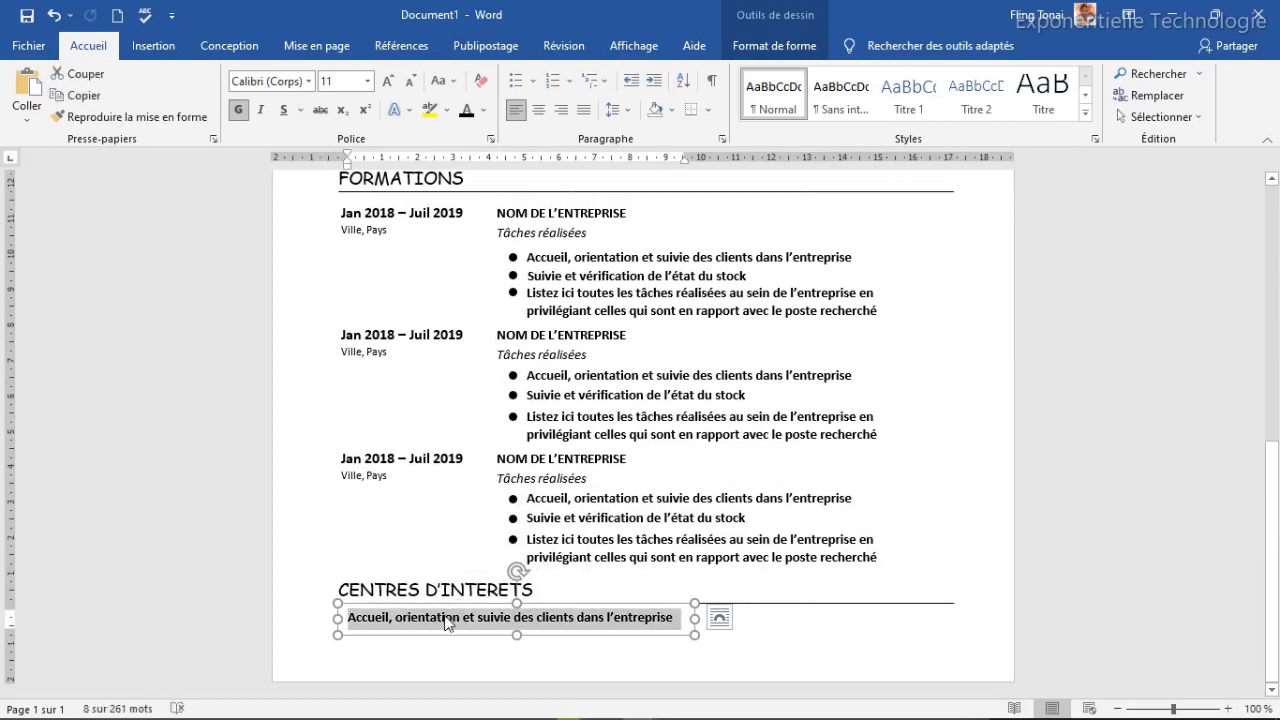
pyautogui.write('Voyage : Afrique')
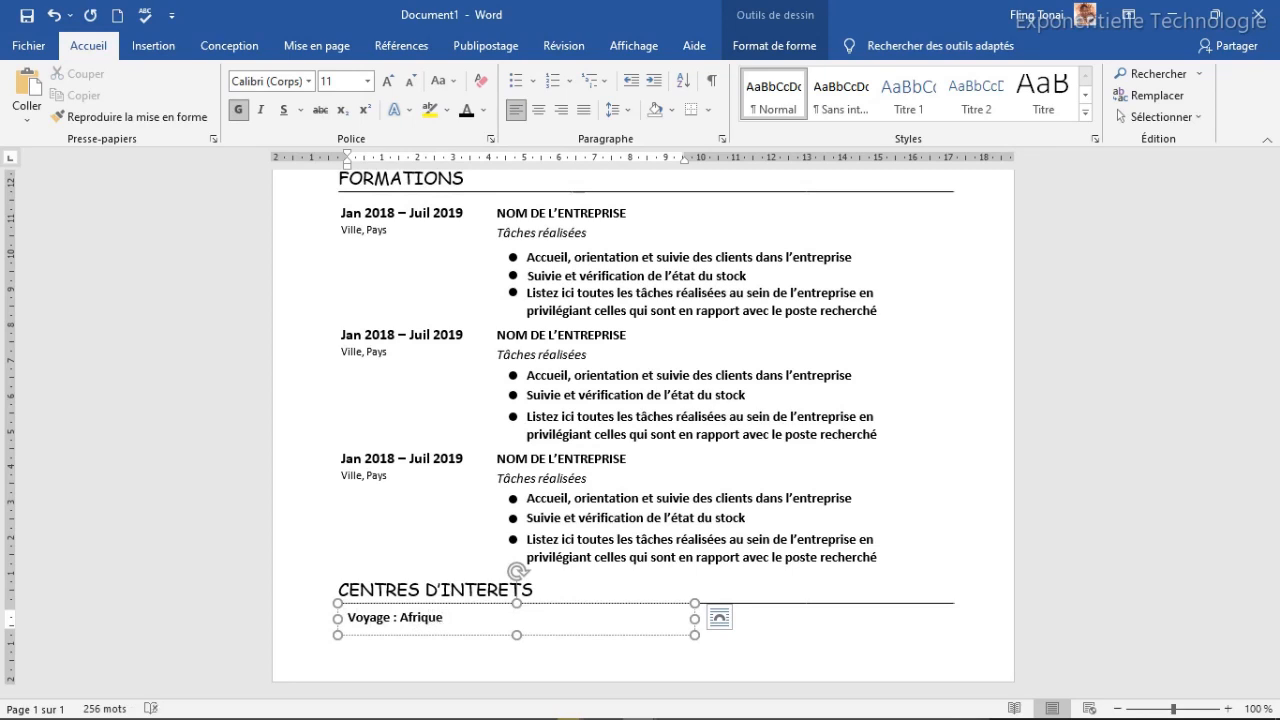
pyautogui.write('t')
pyautogui.moveTo(695, 619); pyautogui.dragTo(565, 615)
# Step: Apply check mark bullets to the "Voyage : Afrique etc…" text box
pyautogui.click(500, 606)
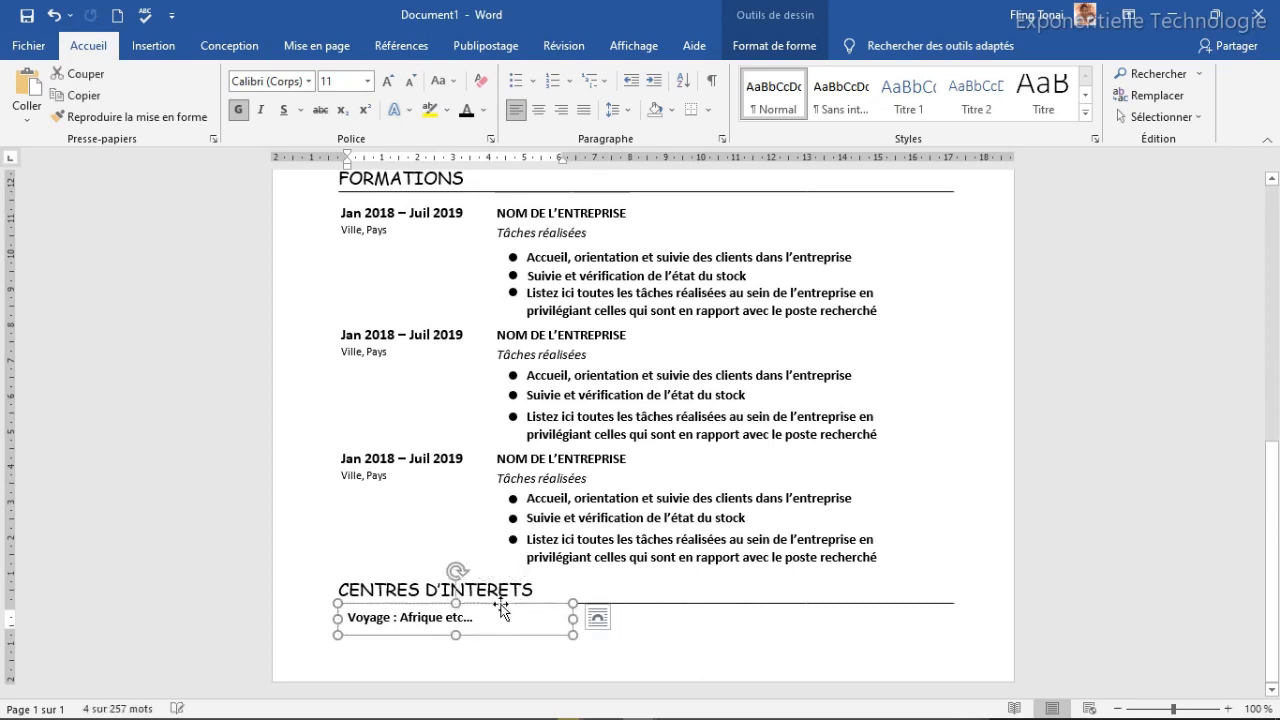
pyautogui.click(535, 82)
pyautogui.click(531, 135)
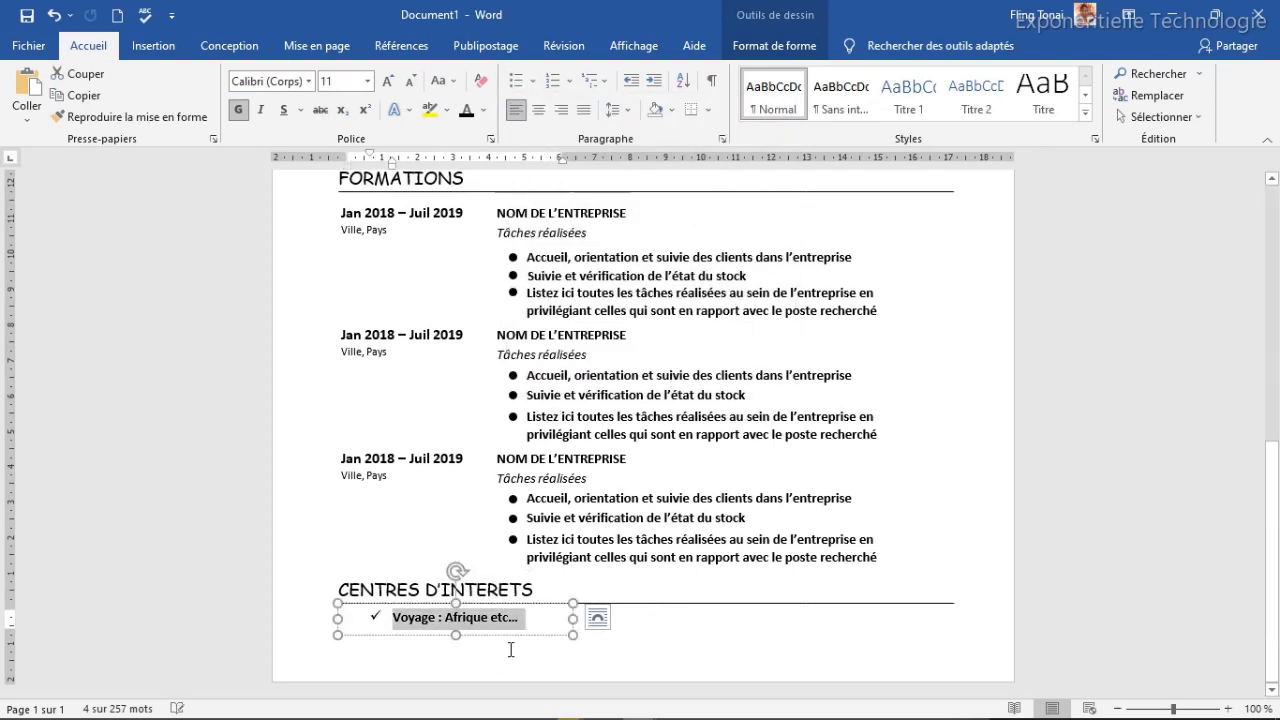
# Step: Duplicate the check-marked "Voyage : Afrique etc…" text box directly below the original
pyautogui.hotkey('ctrl', 'd')
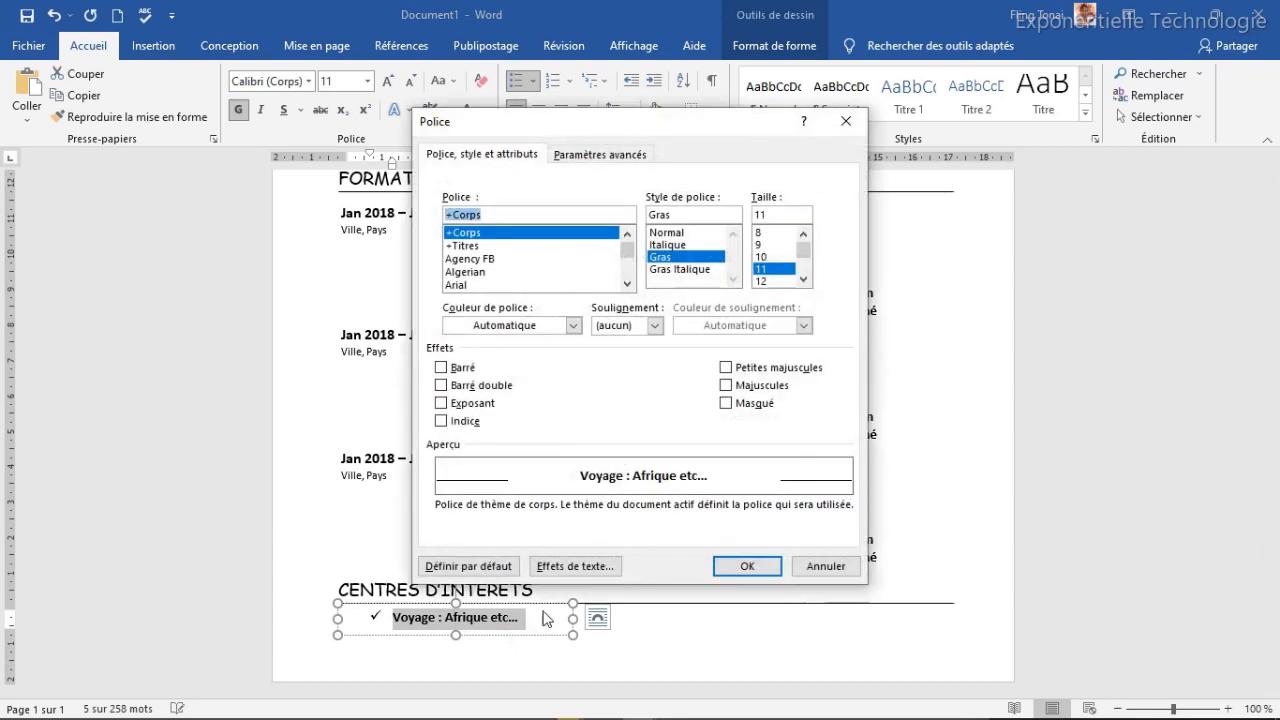
pyautogui.click(840, 567)
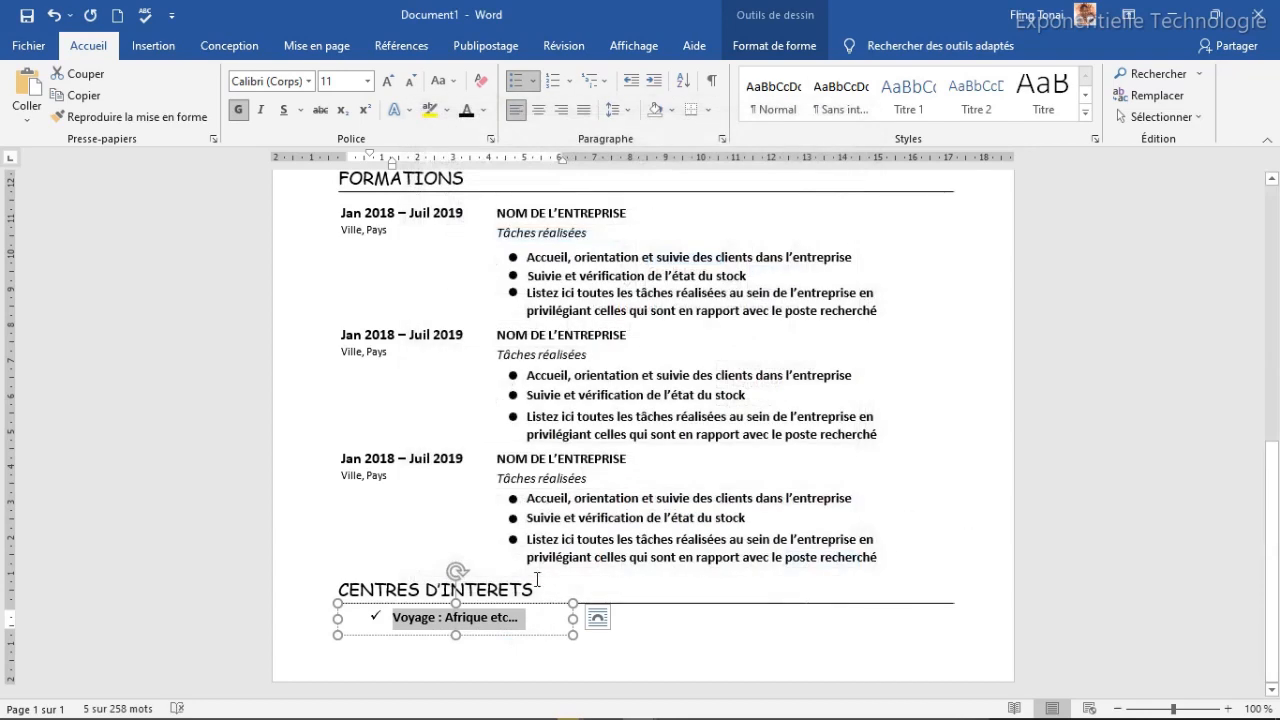
pyautogui.click(527, 604)
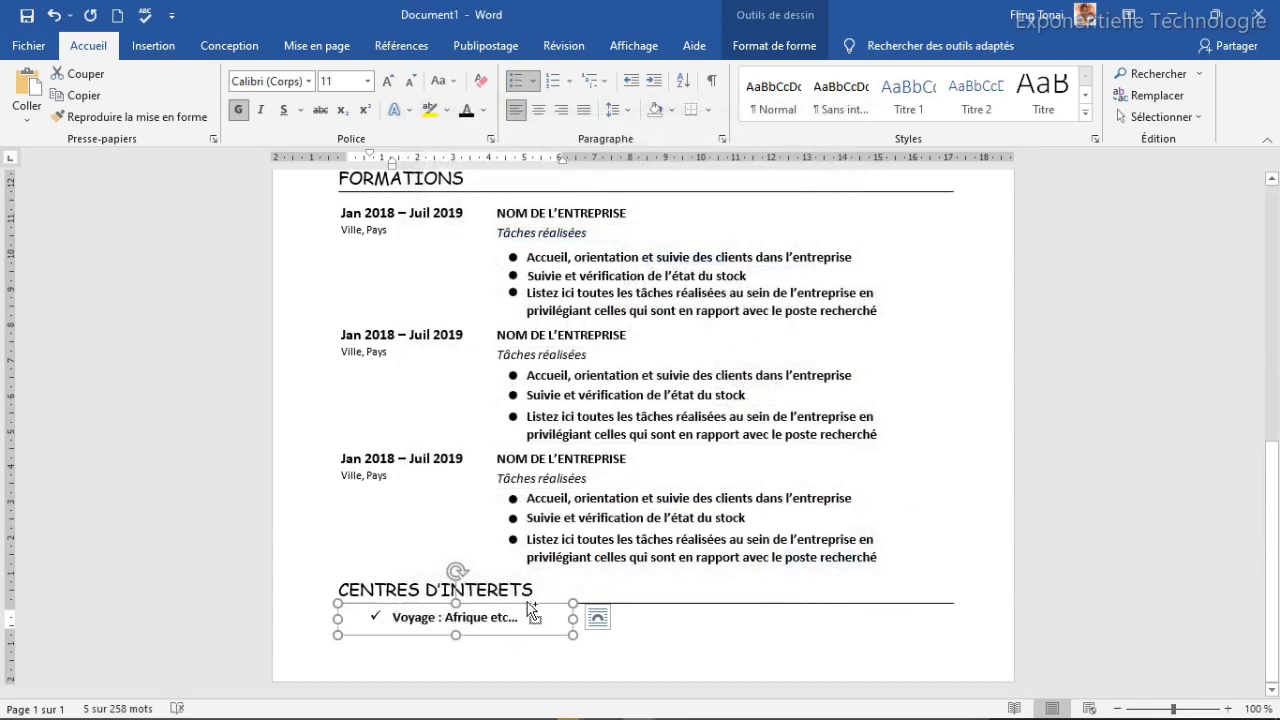
pyautogui.hotkey('ctrl', 'd')
pyautogui.moveTo(530, 627)
pyautogui.mouseDown()
pyautogui.moveTo(524, 640)
pyautogui.moveTo(514, 632)
pyautogui.mouseUp()
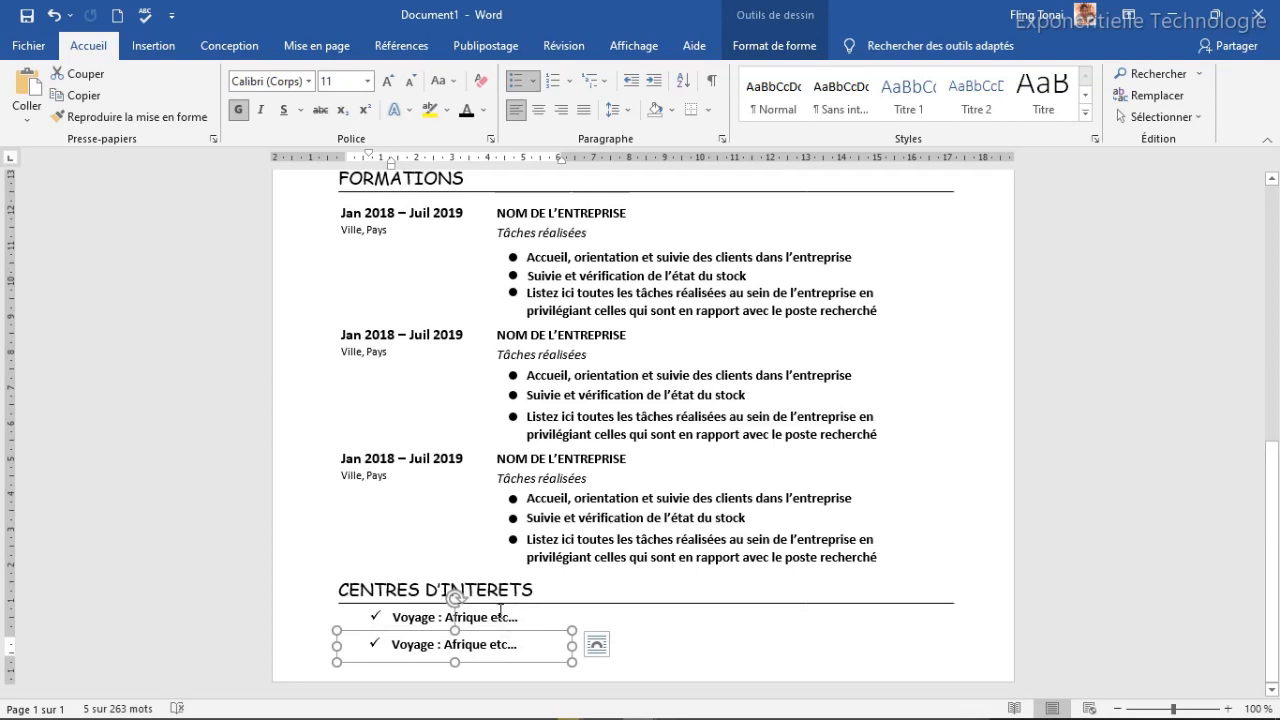
# Step: Copy both "Voyage : Afrique etc…" text boxes together to their right to form a second column of interests
pyautogui.keyDown('shift'); pyautogui.click(500, 622); pyautogui.keyUp('shift')
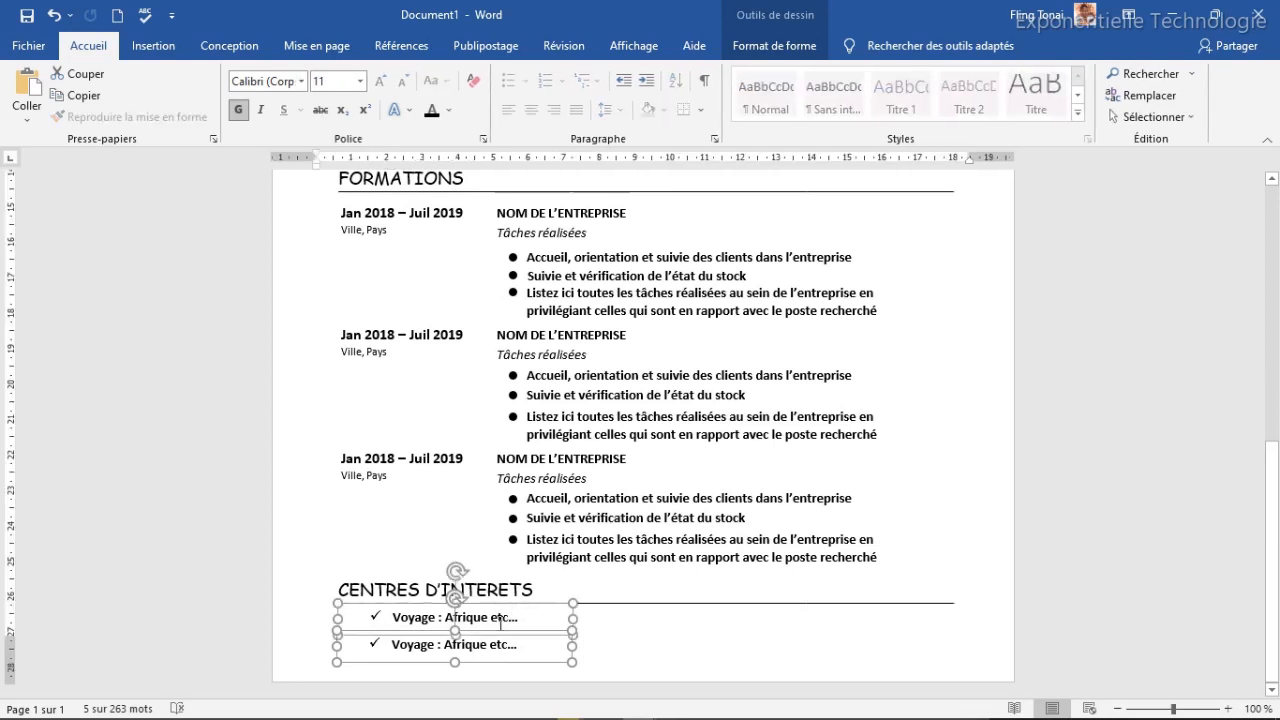
pyautogui.moveTo(500, 622); pyautogui.dragTo(761, 603)
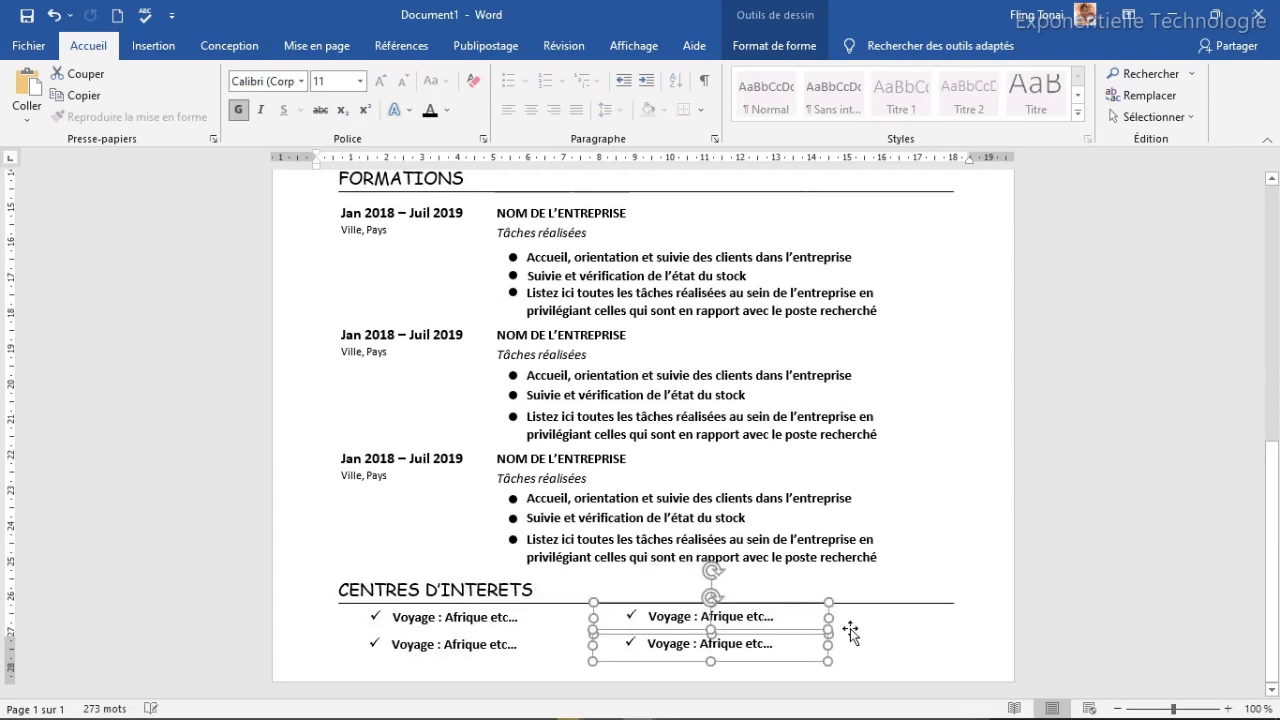
pyautogui.click(935, 640)
# Step: Review the CV from the top of the page at 66 % zoom and open its print preview
pyautogui.hotkey('ctrl', 'Home')
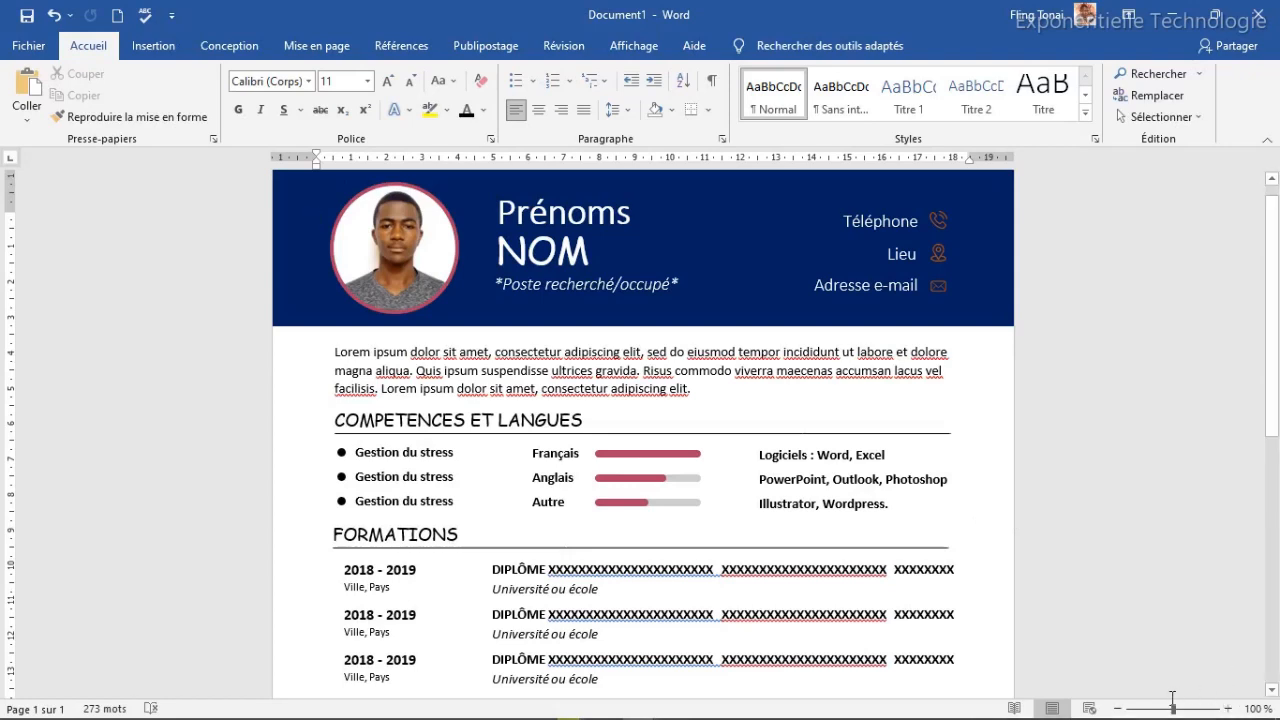
pyautogui.moveTo(1173, 708)
pyautogui.mouseDown()
pyautogui.moveTo(1137, 710)
pyautogui.moveTo(1157, 710)
pyautogui.mouseUp()
pyautogui.moveTo(1278, 344); pyautogui.dragTo(1277, 188)
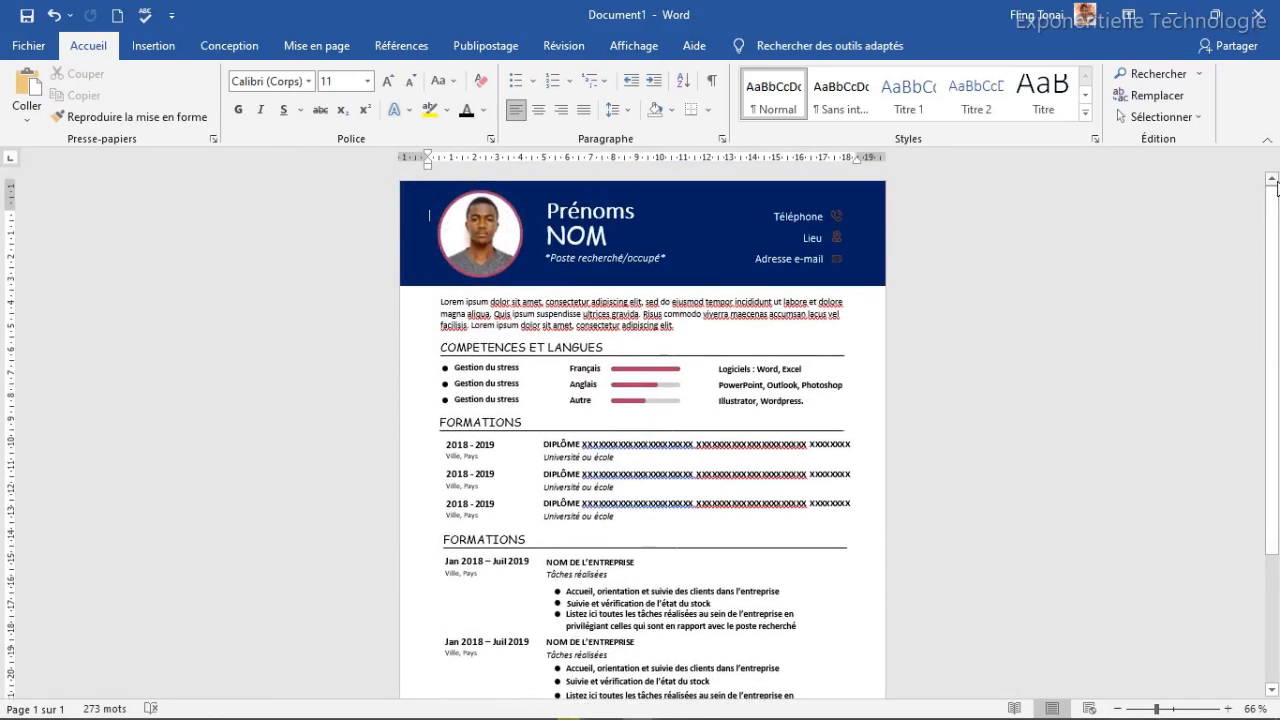
pyautogui.hotkey('ctrl', 'p')
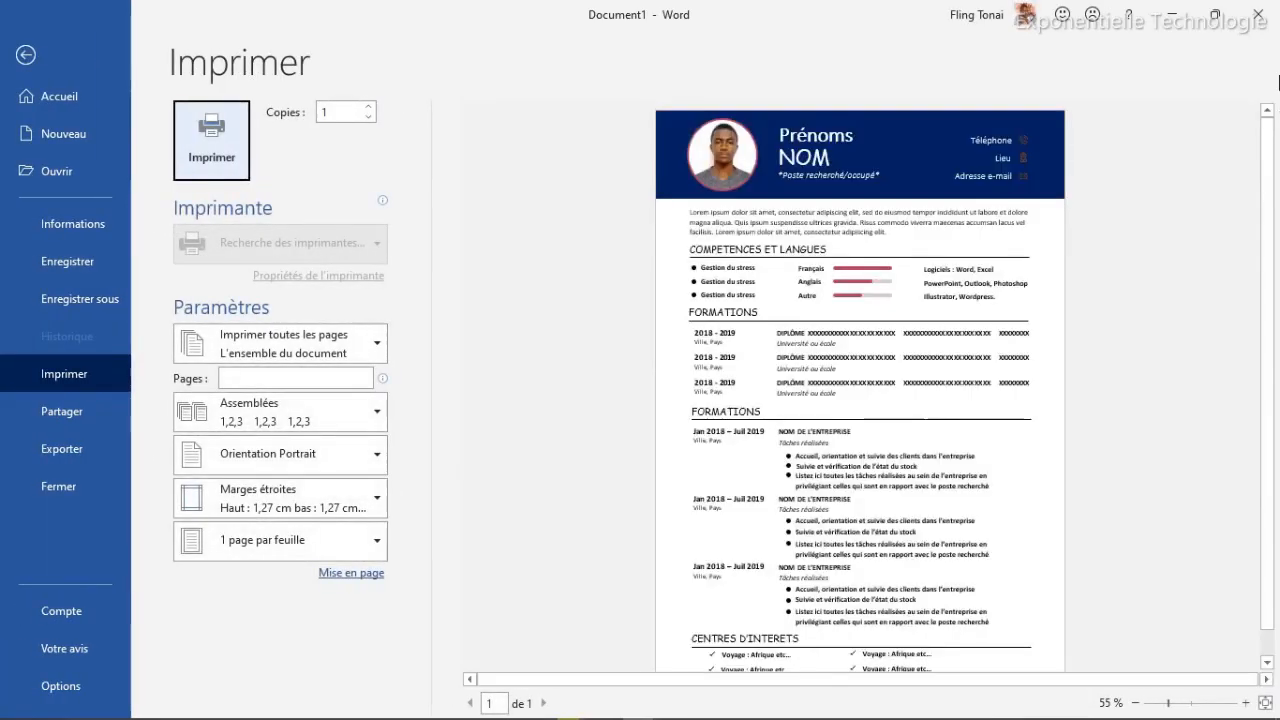